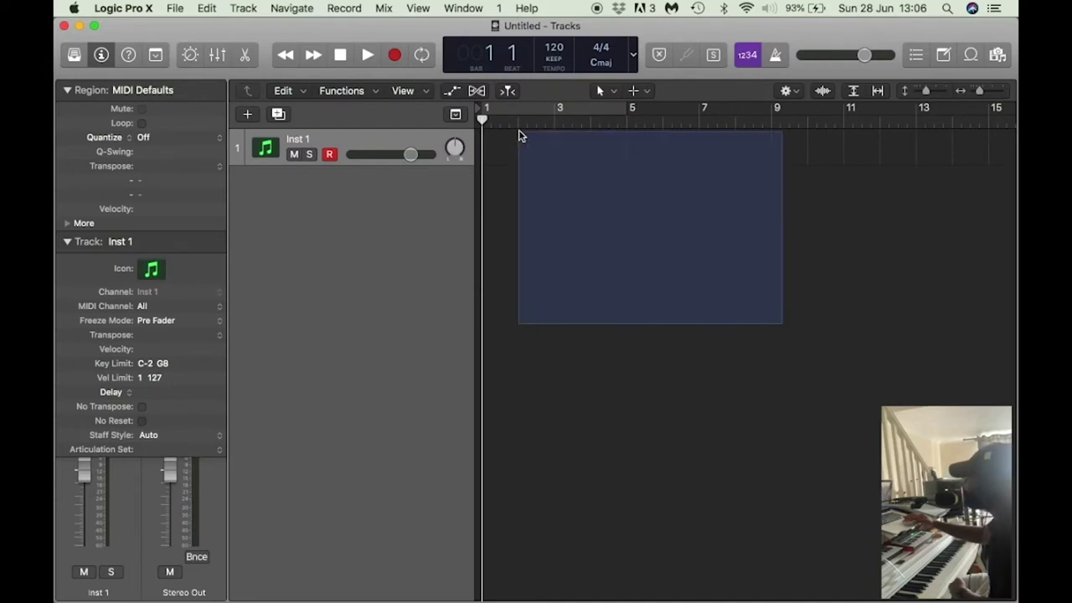
# Turn on cycle mode over bars 1 to 5 and enable the metronome click during playback
pyautogui.click(524, 112)
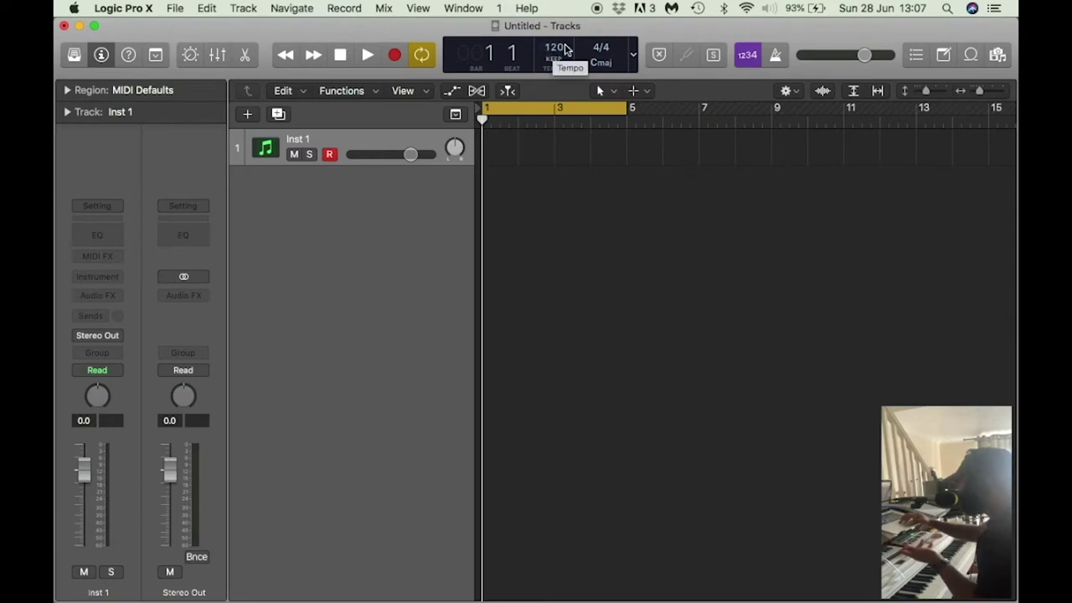
pyautogui.press('space')
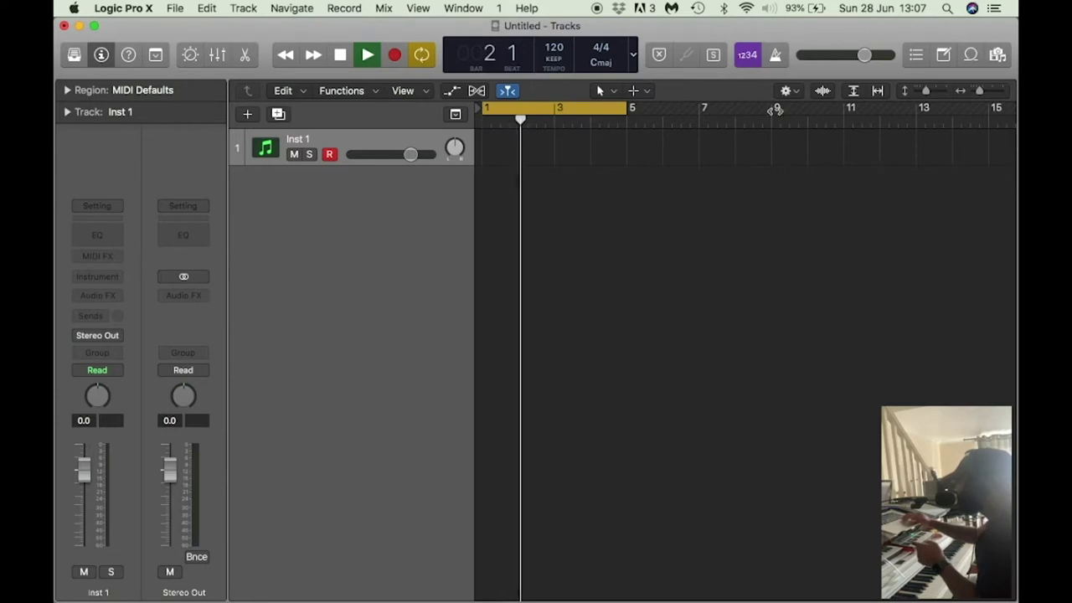
pyautogui.click(776, 56)
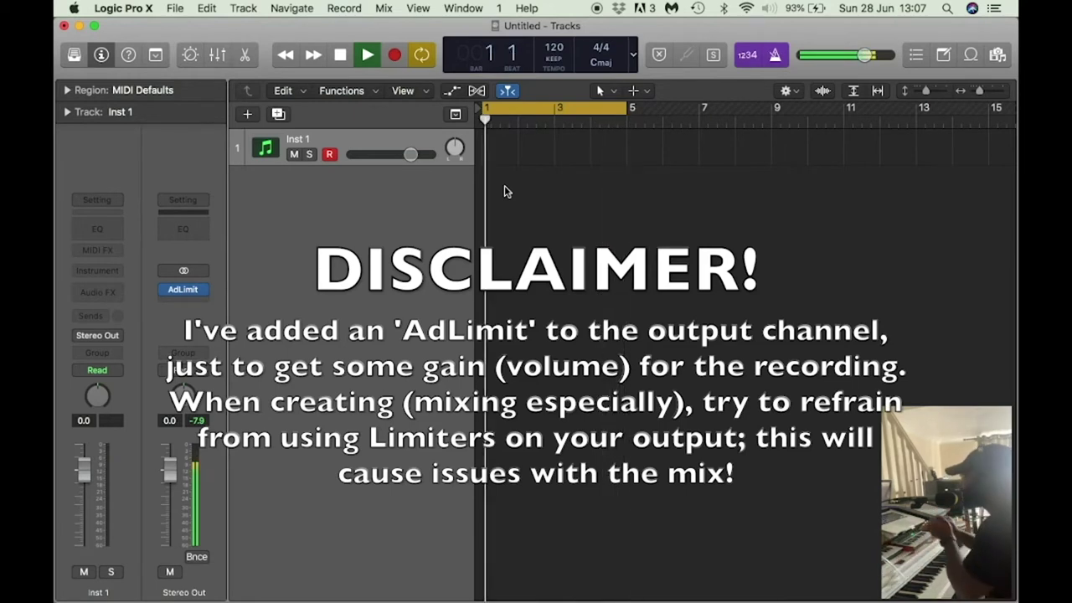
pyautogui.press('space')
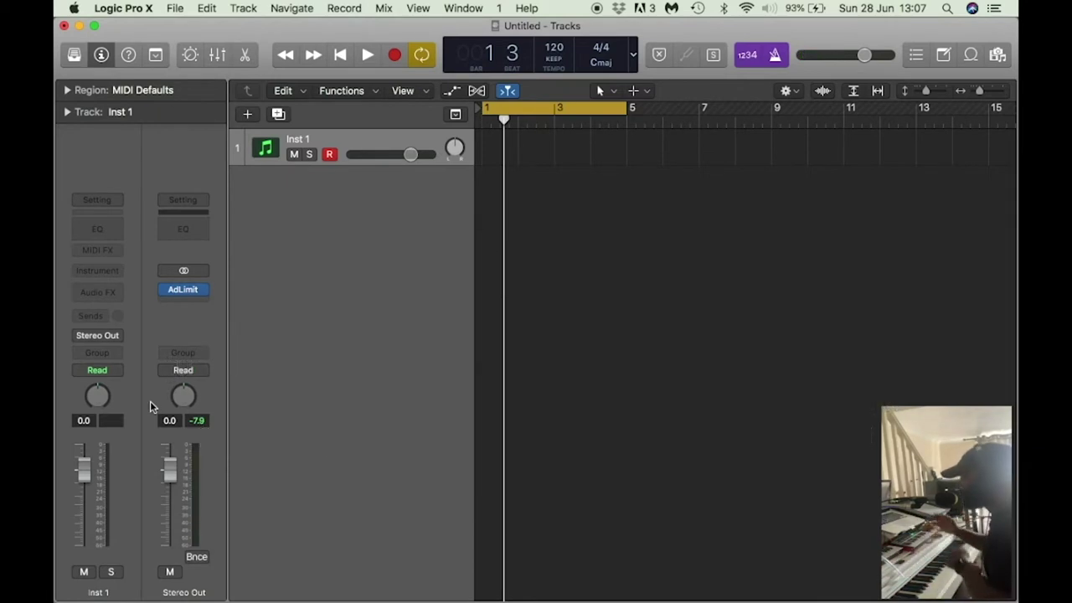
# Load the Acoustic Guitar sound from the Guitar category of the Library onto the instrument track
pyautogui.click(73, 55)
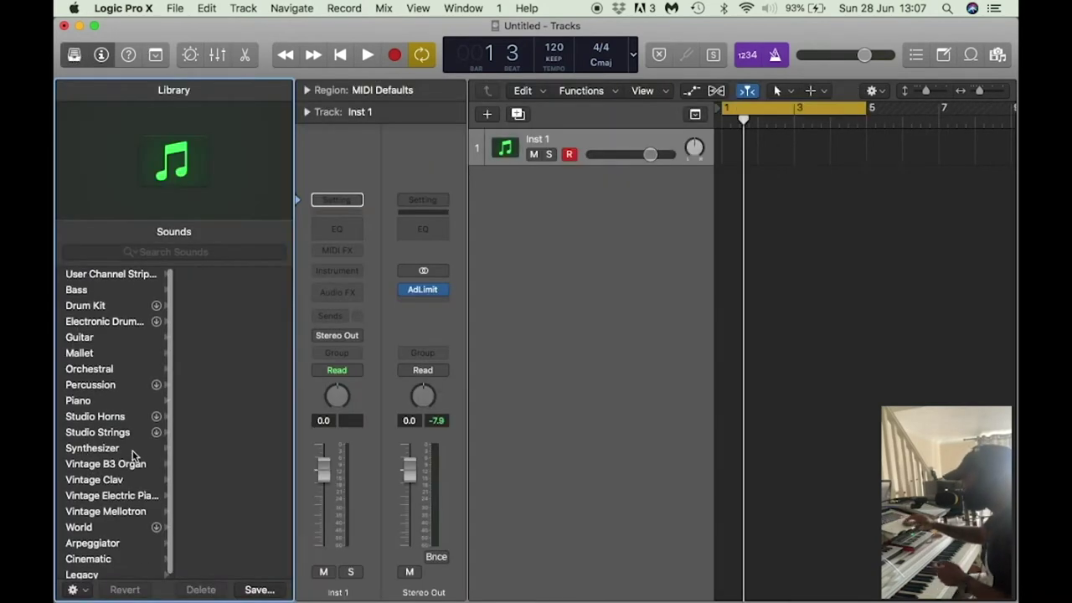
pyautogui.click(95, 339)
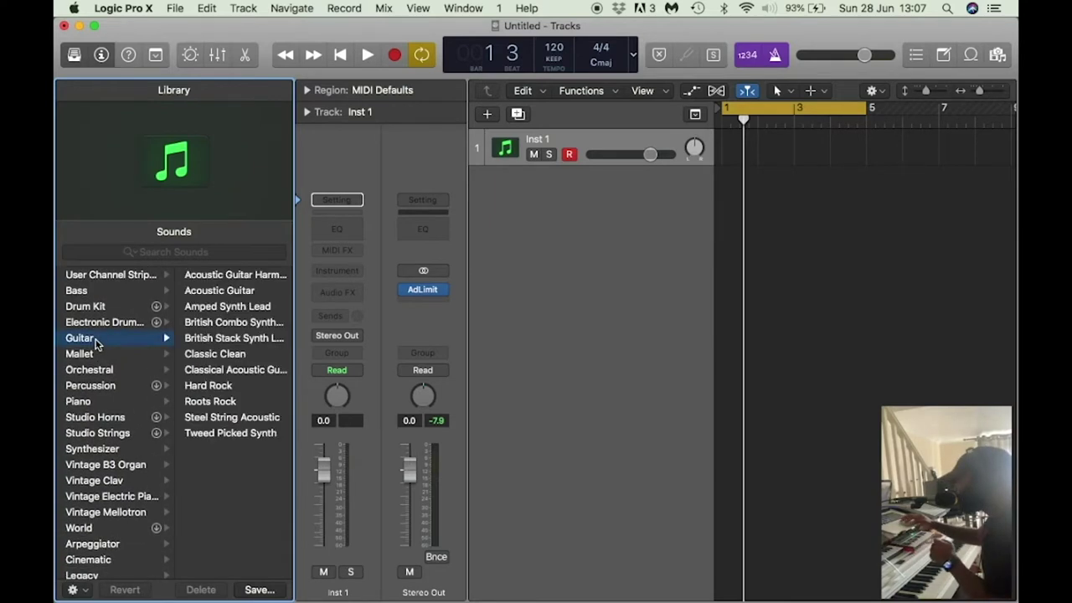
pyautogui.click(229, 292)
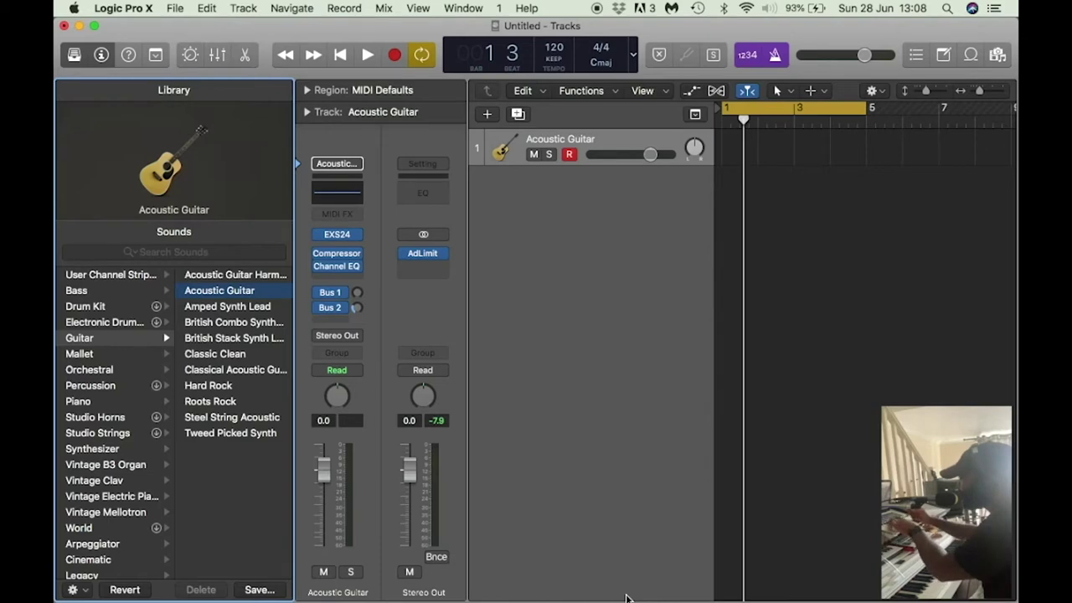
# Show the Musical Typing keyboard for the Acoustic Guitar track, reposition it, and close it again
pyautogui.press('super+k')
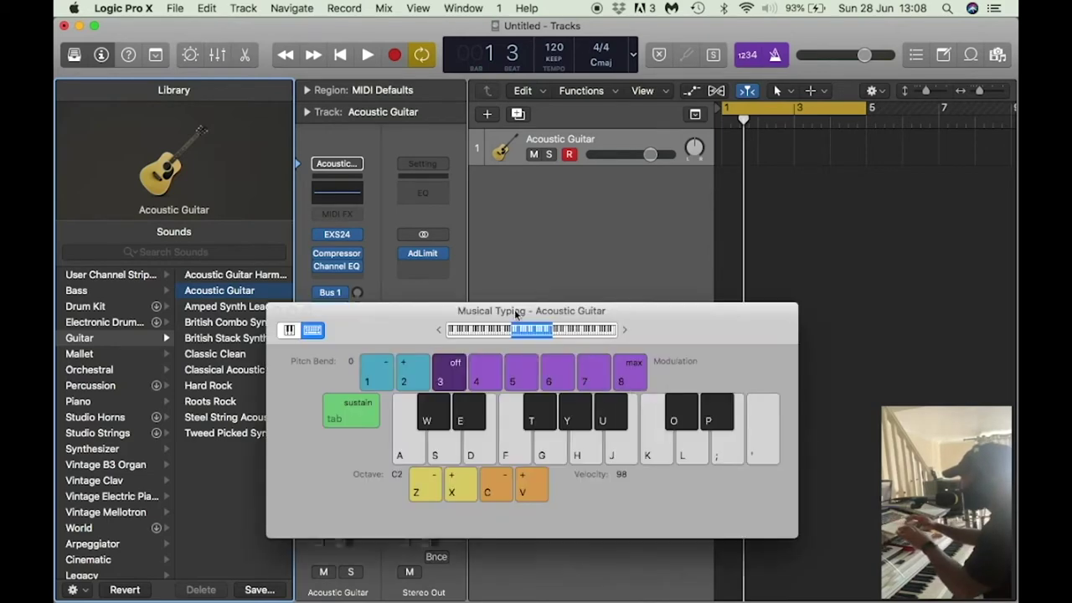
pyautogui.moveTo(651, 325); pyautogui.dragTo(772, 223)
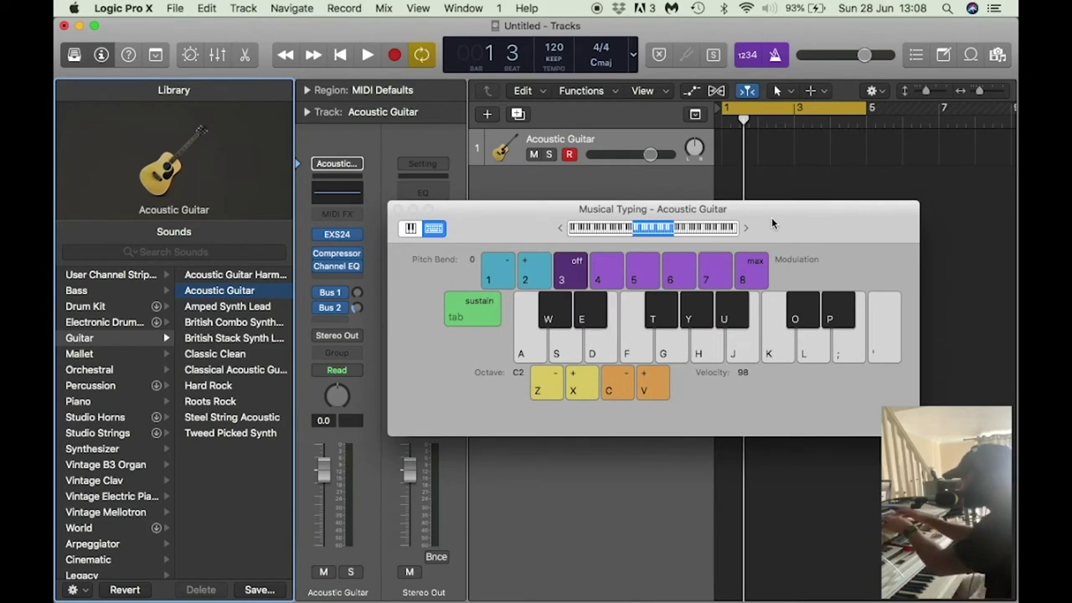
pyautogui.press('super+k')
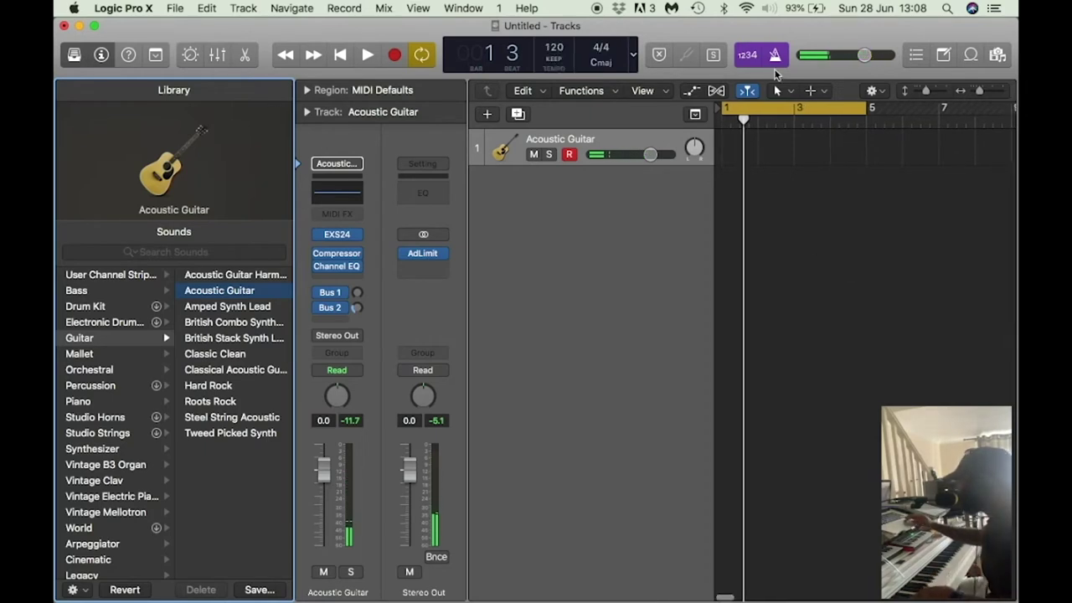
# Rehearse with the metronome and record a four-bar guitar part on the Acoustic Guitar track within the cycle range
pyautogui.press('space')
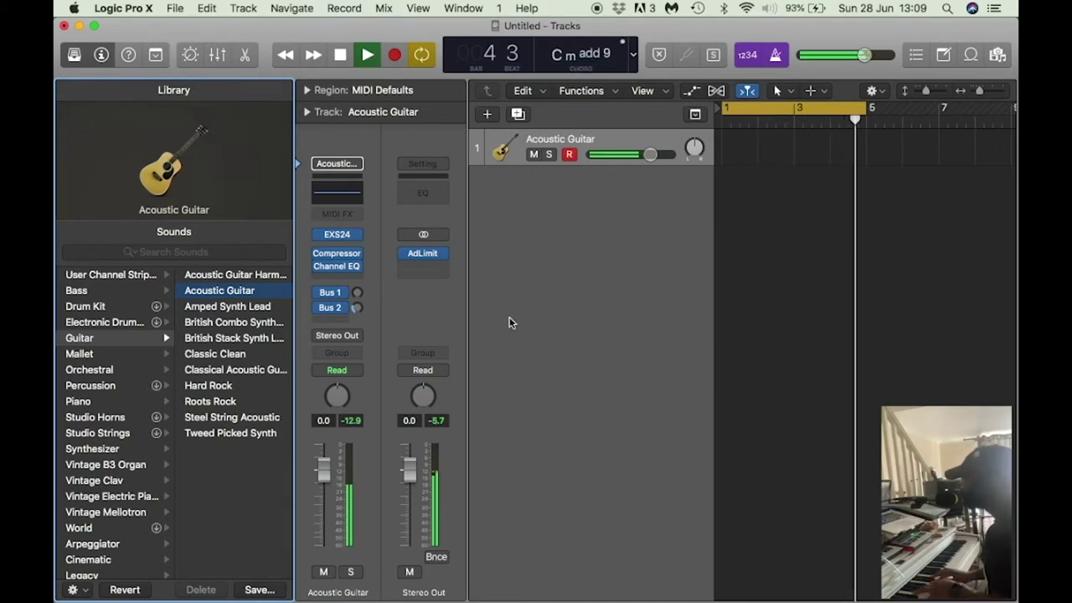
pyautogui.press('space')
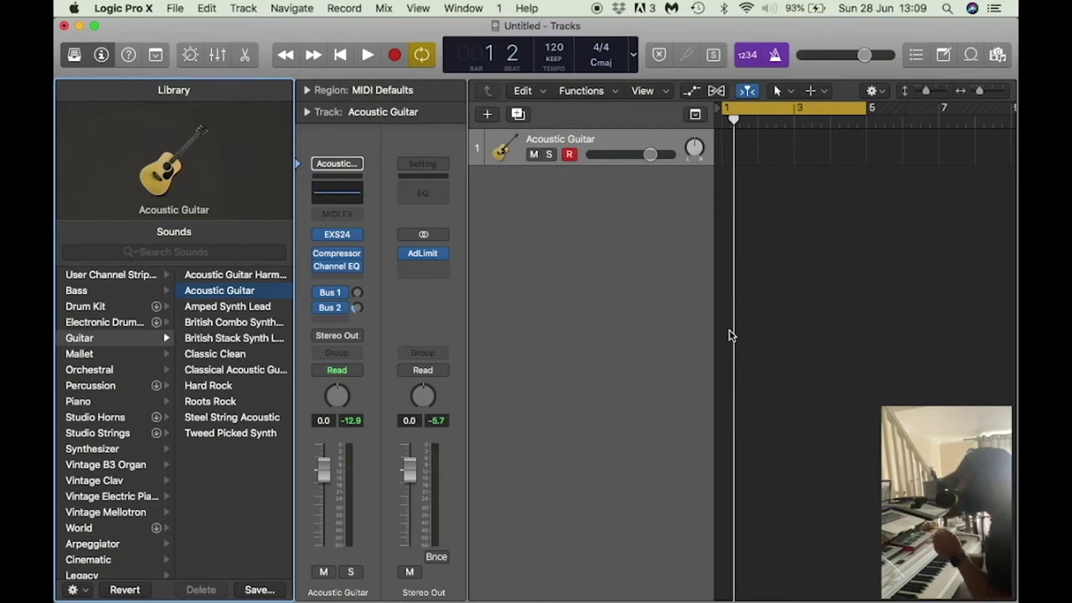
pyautogui.press('r')
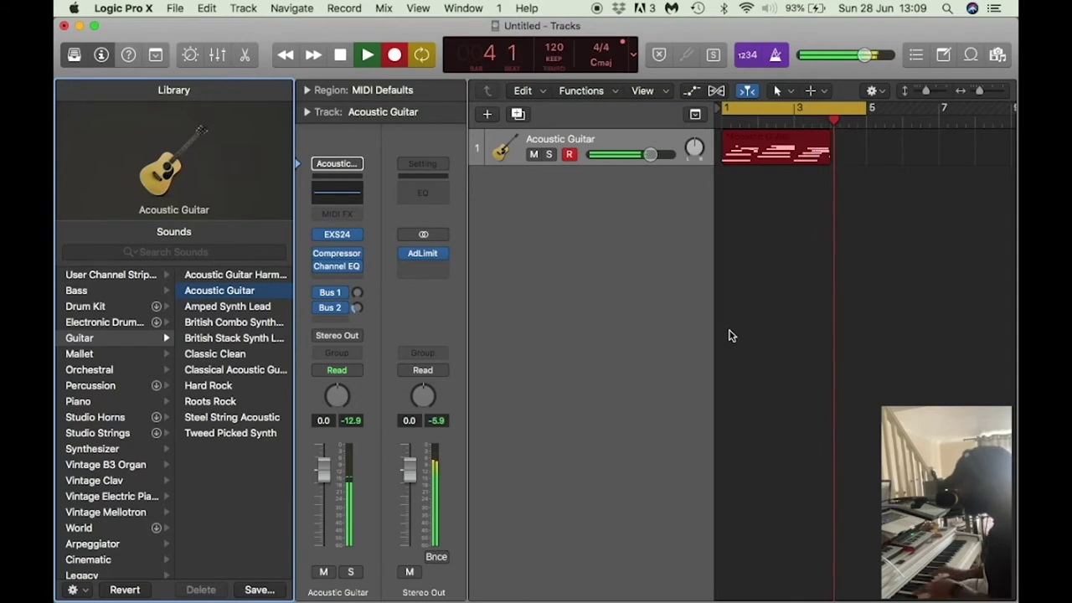
pyautogui.press('space')
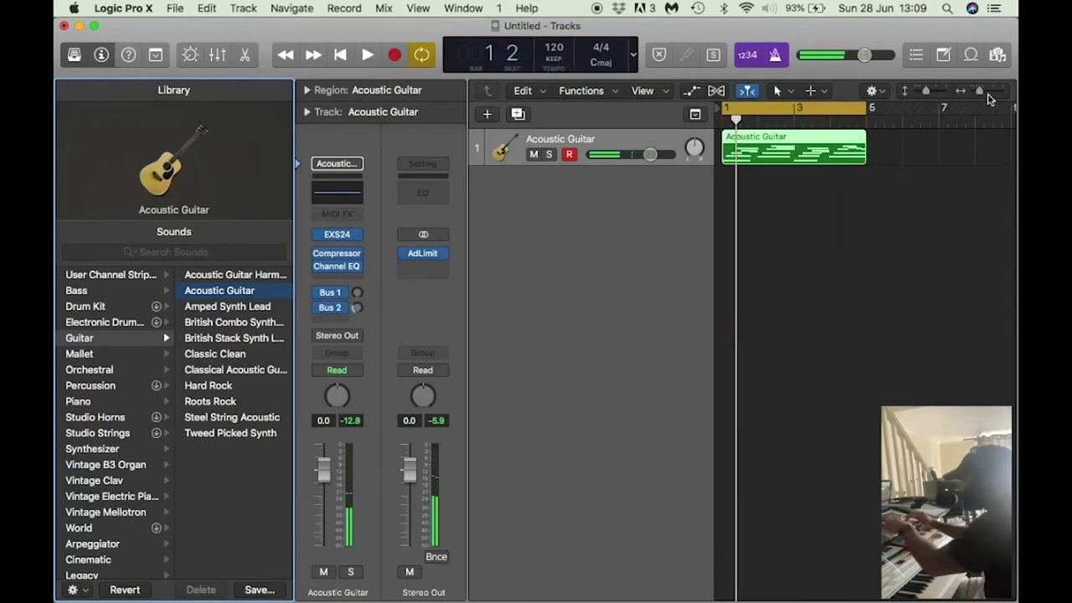
# Play back the start of the recorded Acoustic Guitar region to check the take
pyautogui.moveTo(982, 92); pyautogui.dragTo(990, 97)
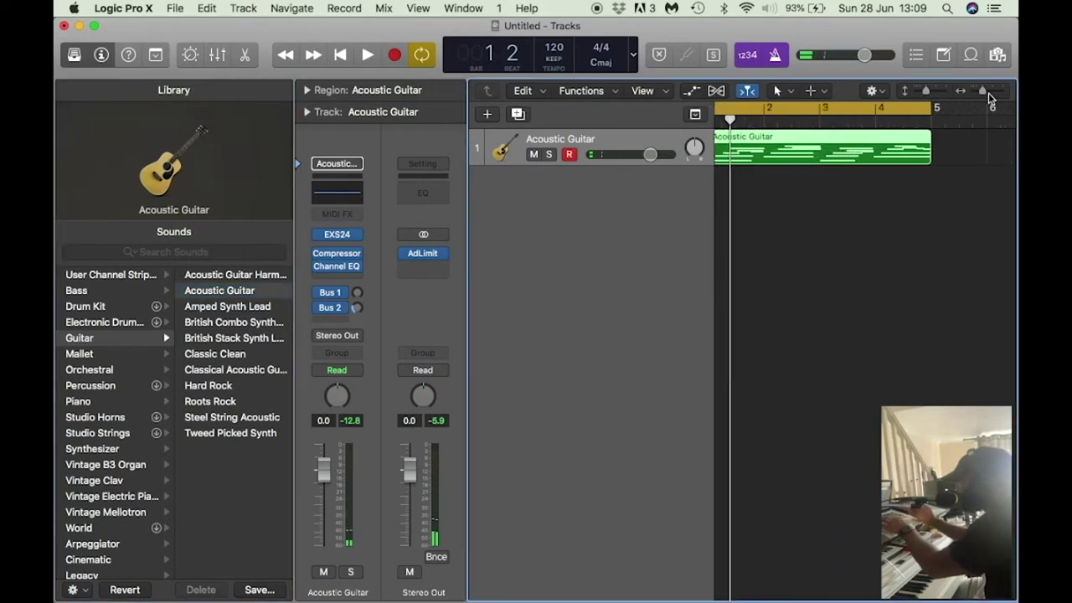
pyautogui.press('space')
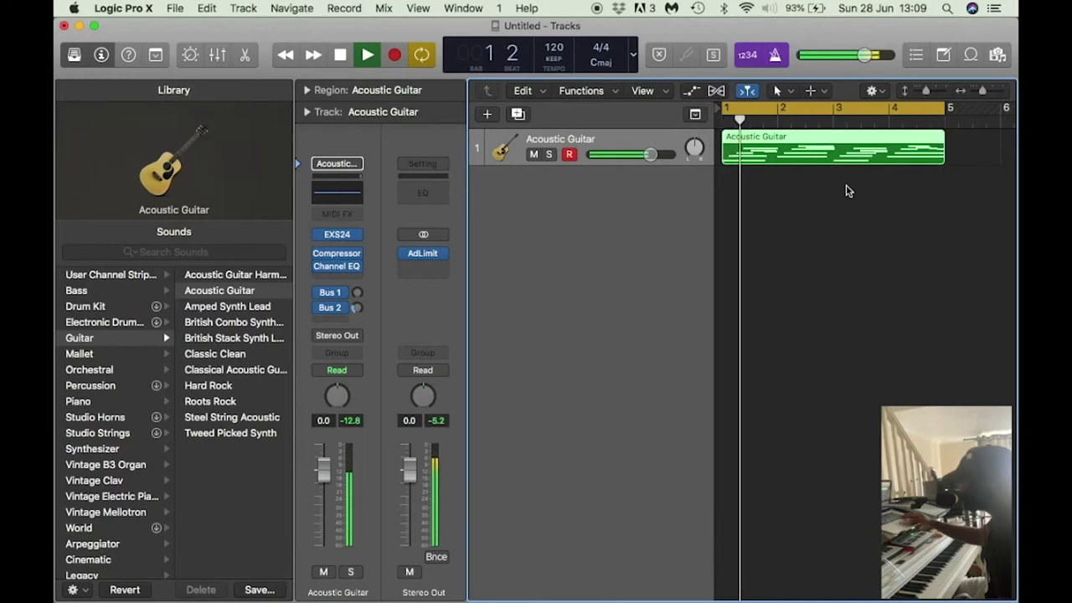
pyautogui.press('space')
# Open the Acoustic Guitar region in the Piano Roll and enlarge the editor area to show its notes
pyautogui.hscroll(5, 825, 209)
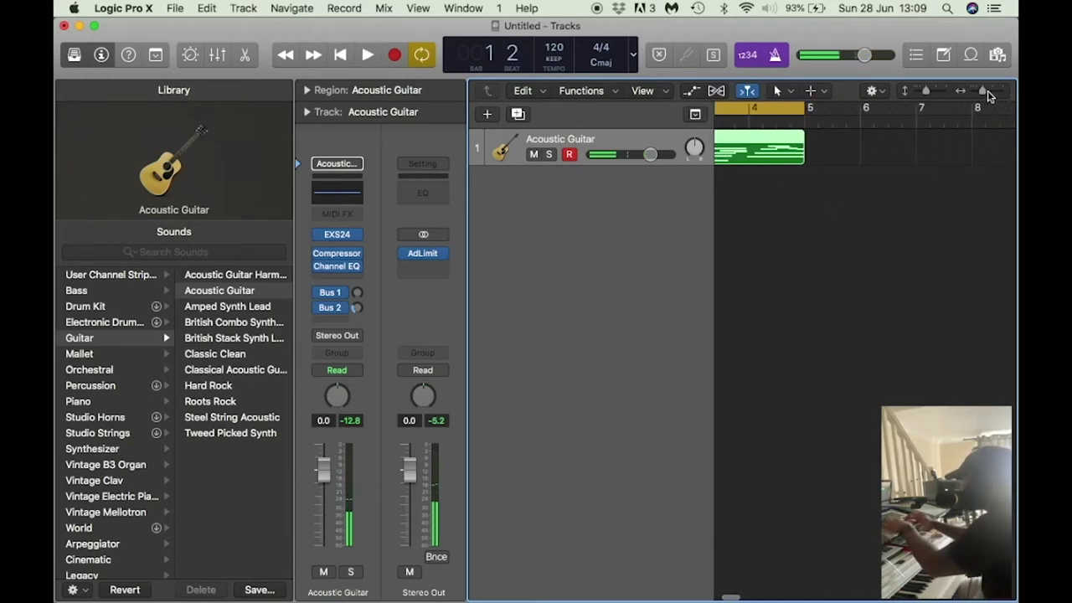
pyautogui.press('super+Right')
pyautogui.press('super+Right')
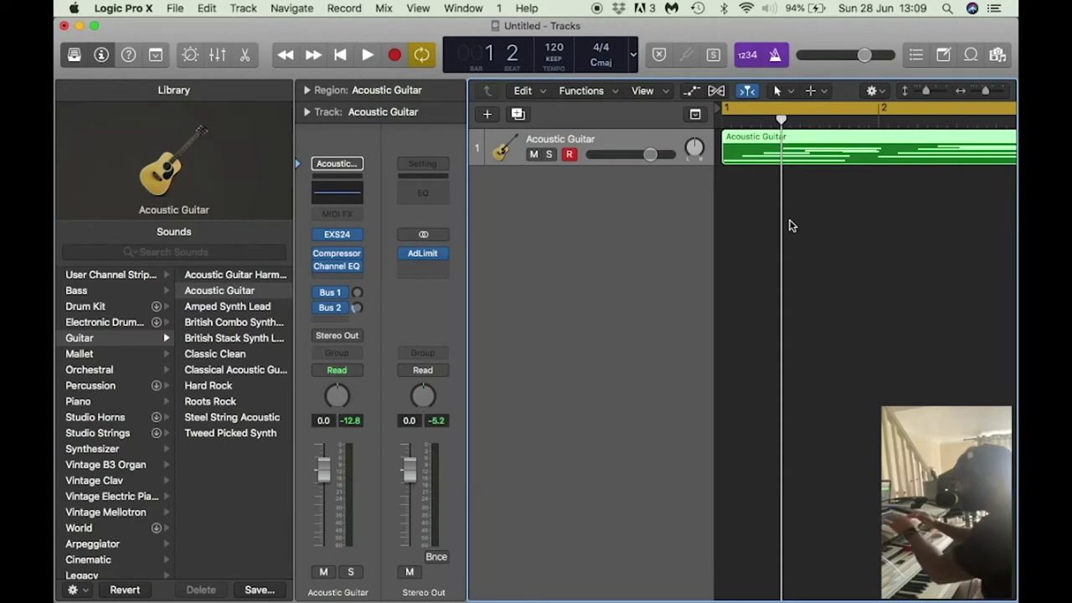
pyautogui.click(792, 213)
pyautogui.click(772, 155)
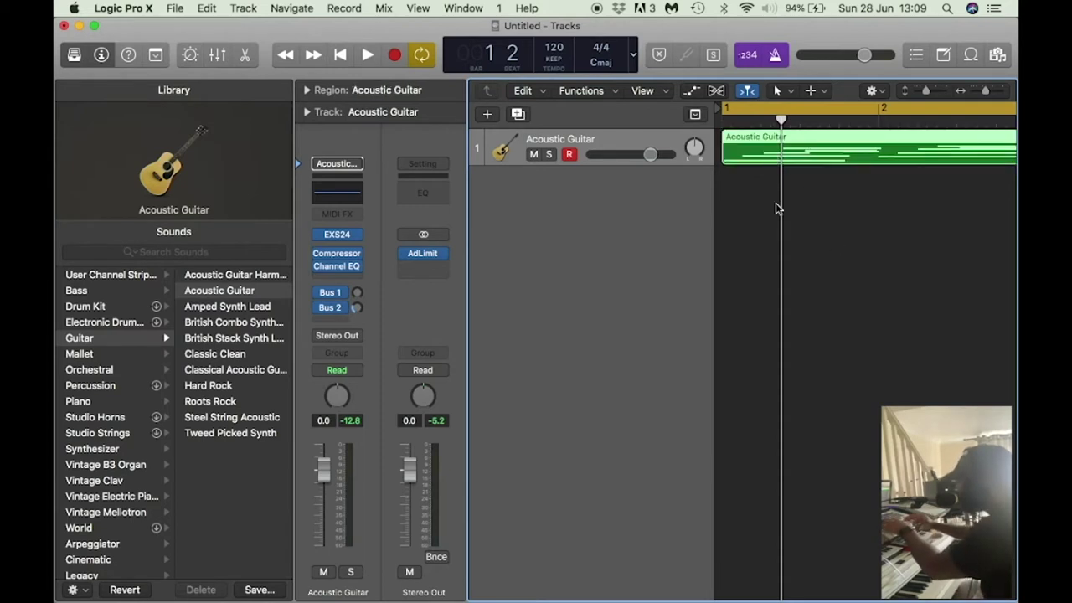
pyautogui.press('e')
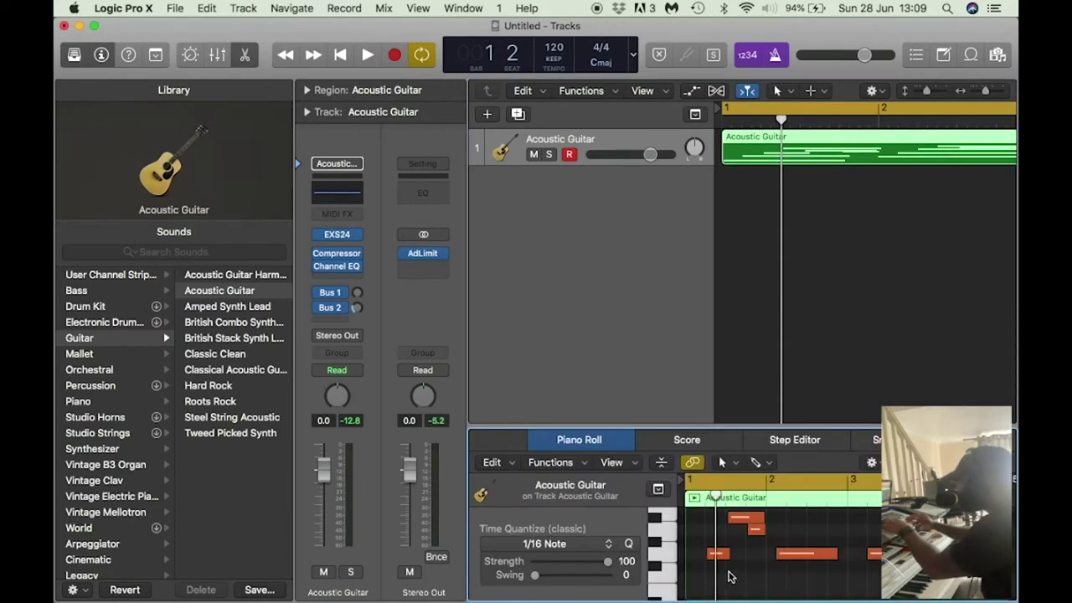
pyautogui.moveTo(738, 429); pyautogui.dragTo(737, 156)
pyautogui.scroll(5, 726, 362)
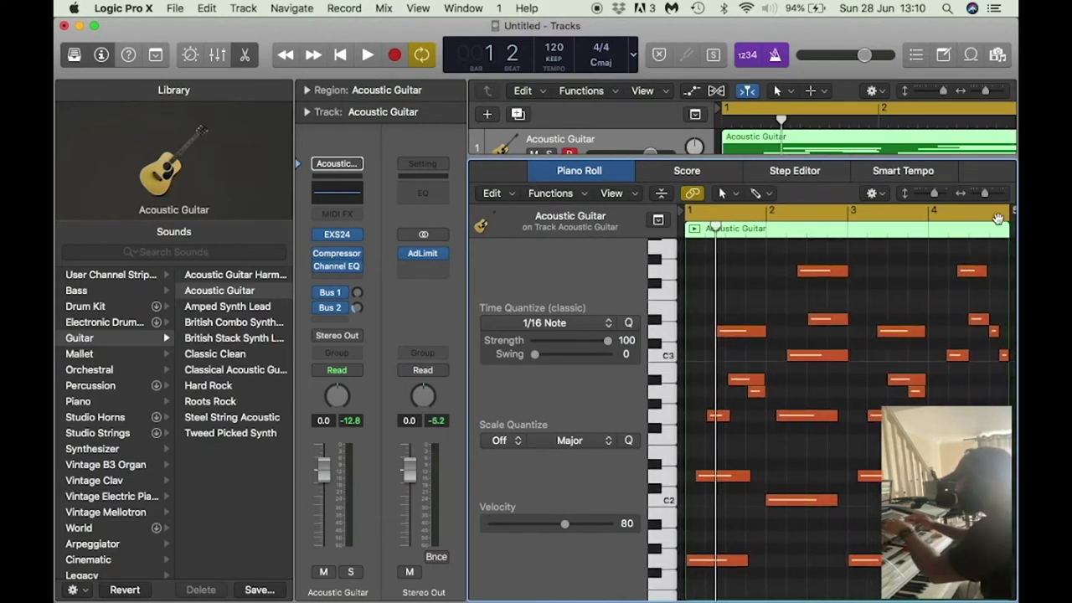
# Examine how the opening notes of the guitar region line up with the beat grid and listen to the first bar
pyautogui.moveTo(986, 194); pyautogui.dragTo(995, 194)
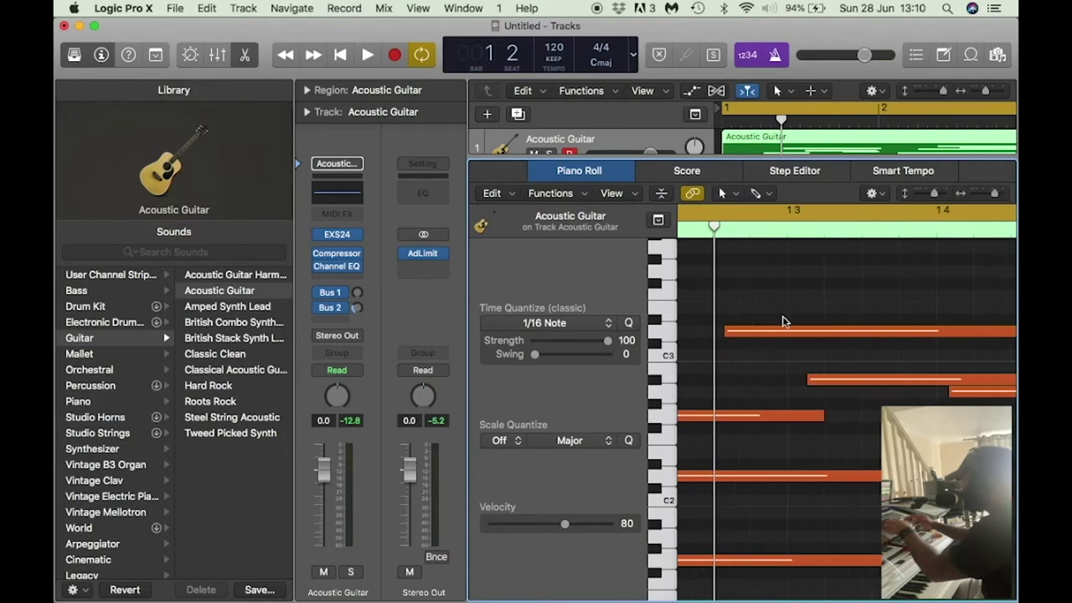
pyautogui.click(812, 333)
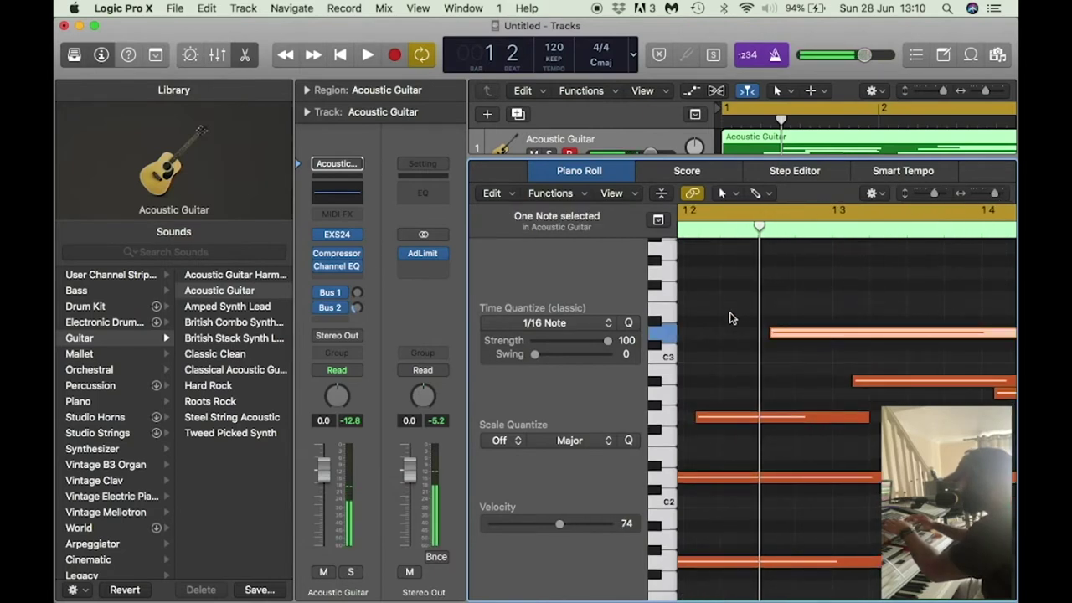
pyautogui.hscroll(-3, 720, 335)
pyautogui.hscroll(3, 718, 342)
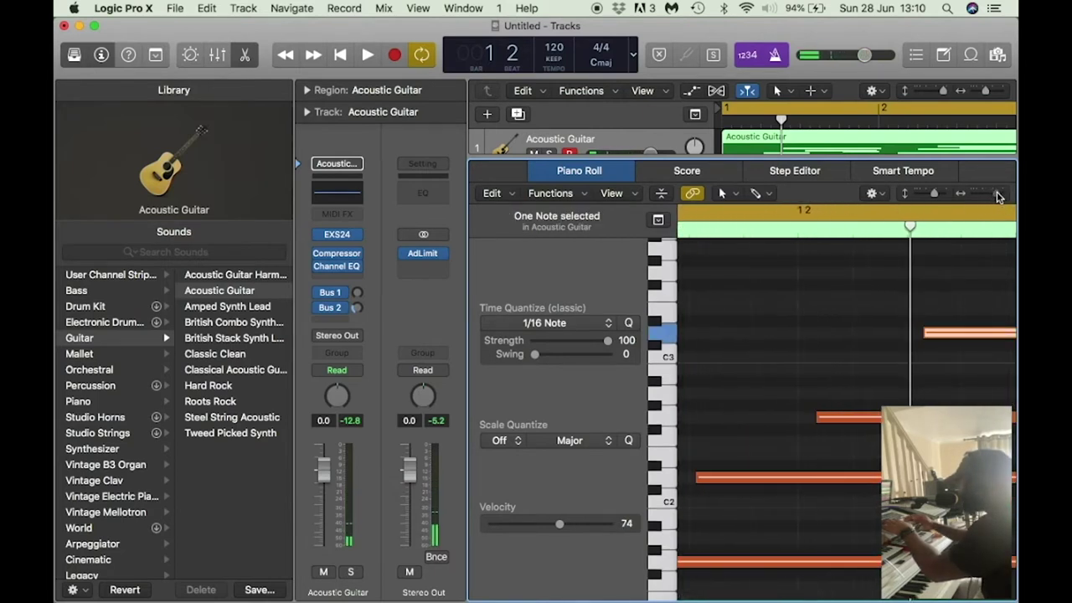
pyautogui.hscroll(-3, 844, 329)
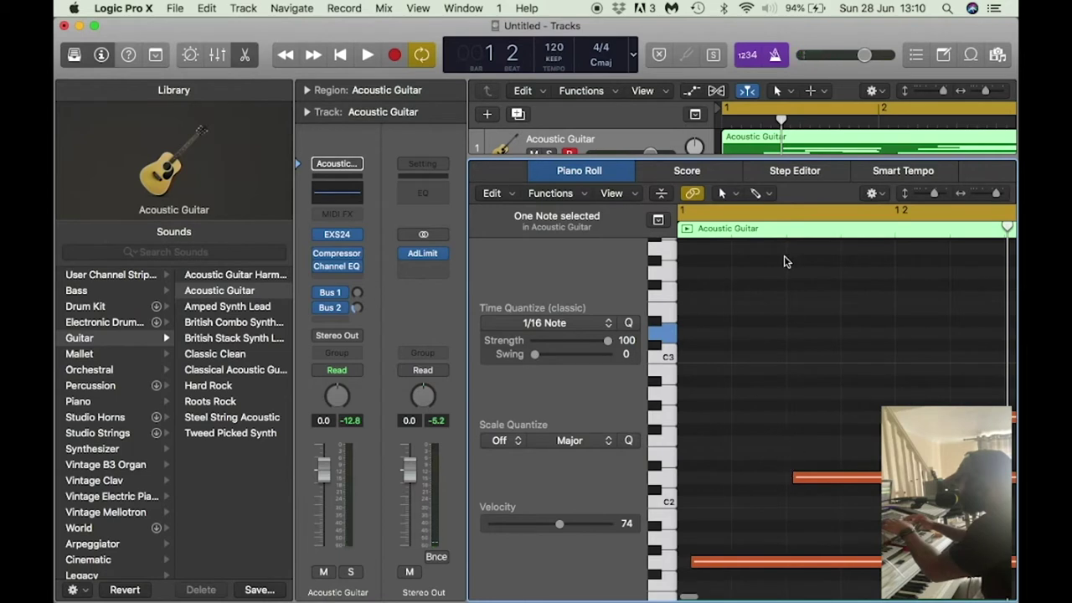
pyautogui.hscroll(-1, 838, 373)
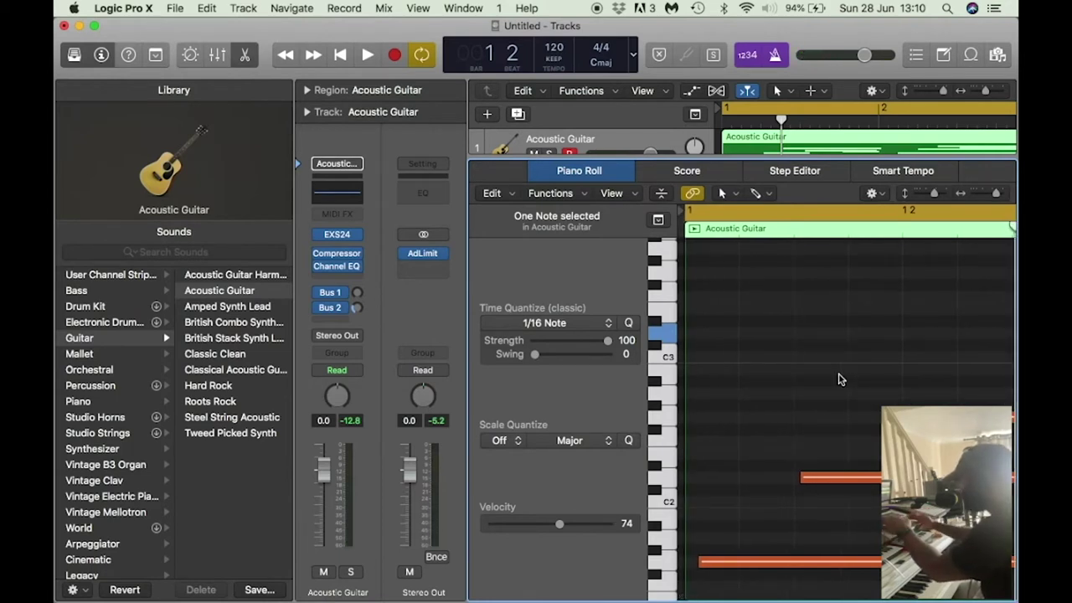
pyautogui.scroll(-3, 841, 379)
pyautogui.click(818, 373)
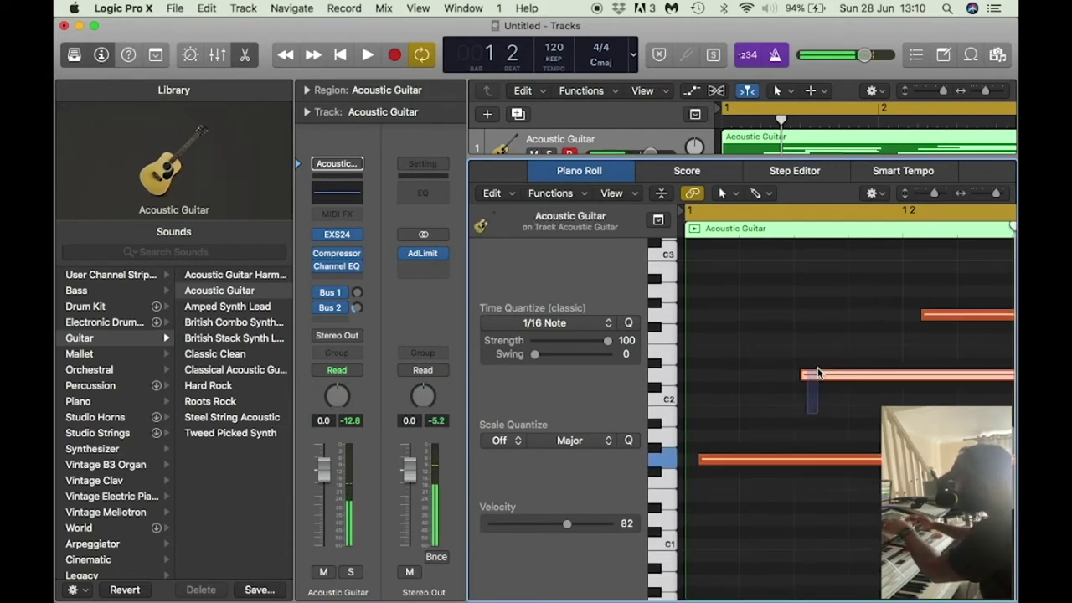
pyautogui.click(935, 316)
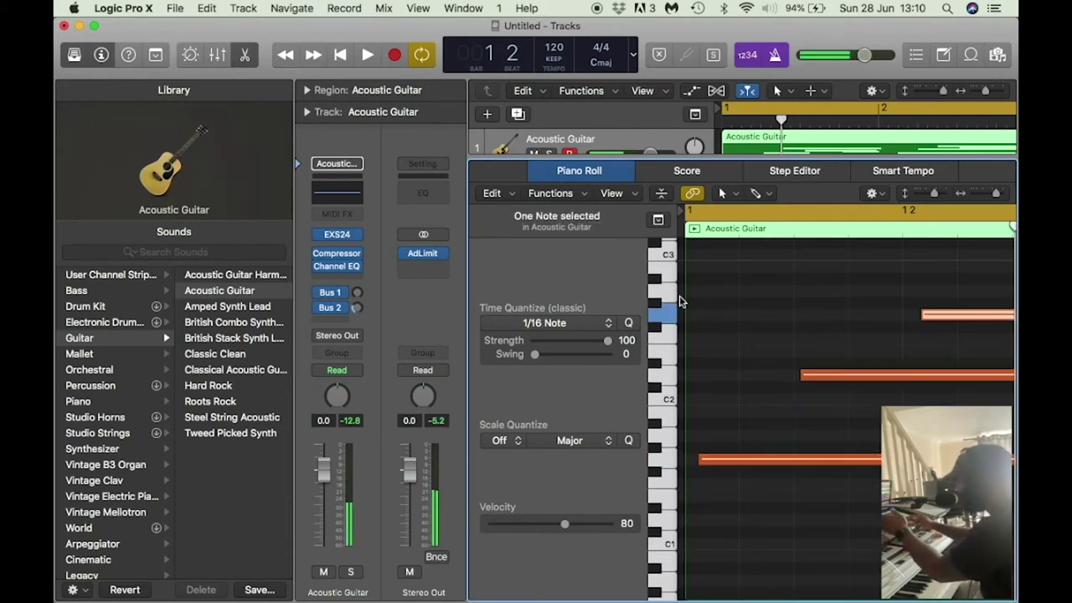
pyautogui.moveTo(721, 501); pyautogui.dragTo(692, 356)
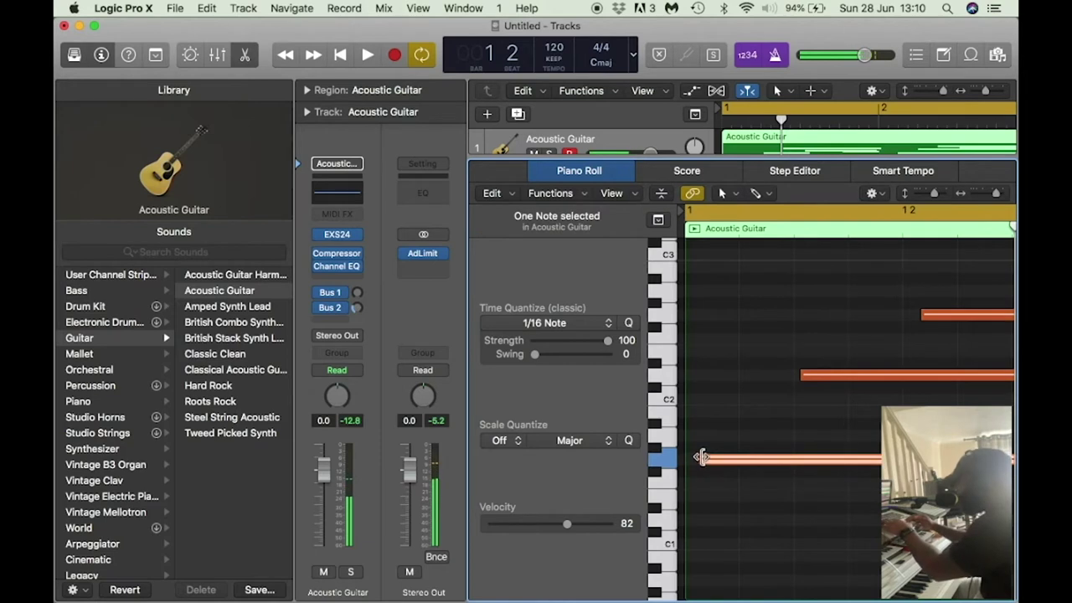
pyautogui.moveTo(702, 456); pyautogui.dragTo(687, 467)
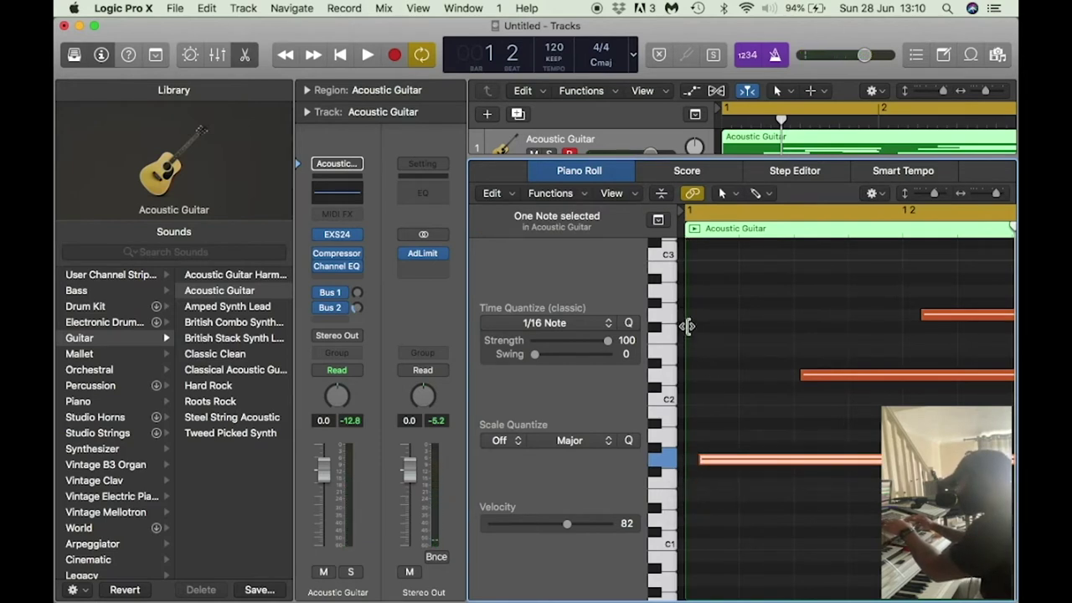
pyautogui.press('space')
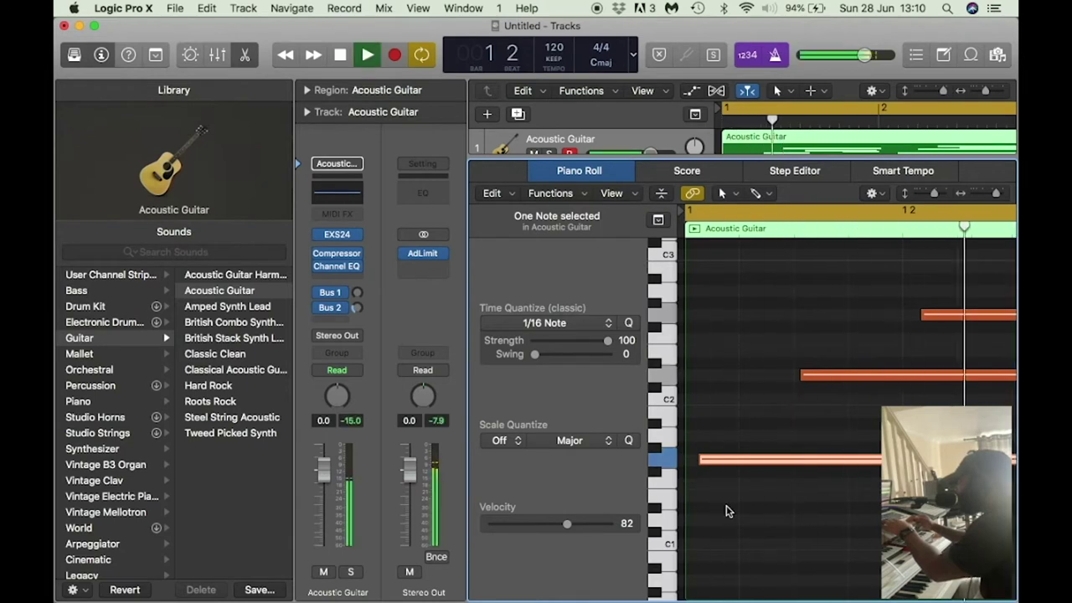
pyautogui.press('space')
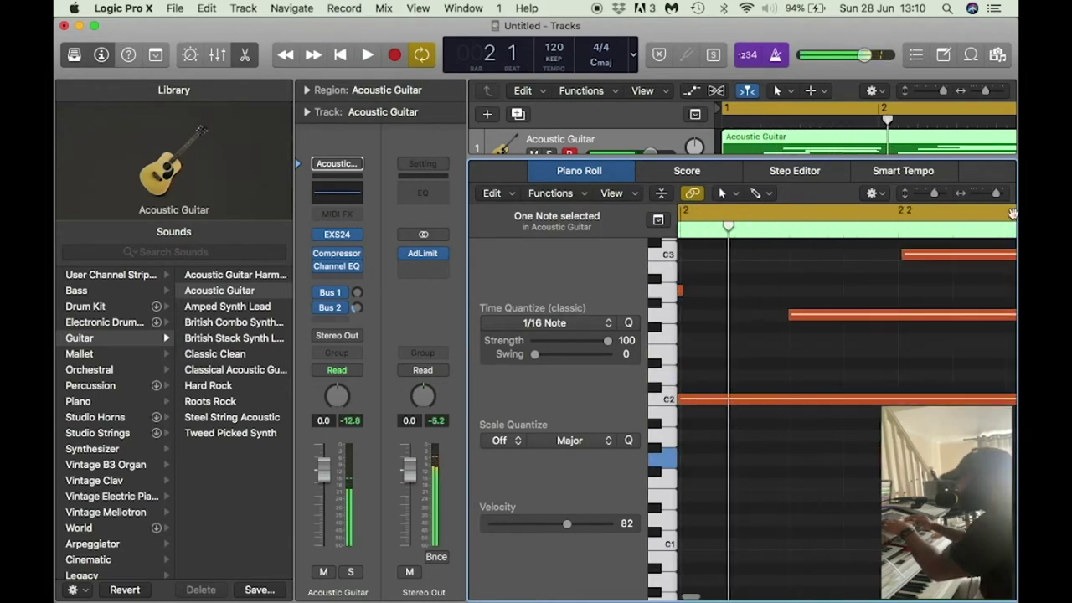
# Select all notes of the Acoustic Guitar region in the Piano Roll and quantize them to 1/16 Note
pyautogui.moveTo(997, 194); pyautogui.dragTo(994, 196)
pyautogui.hscroll(-5, 903, 263)
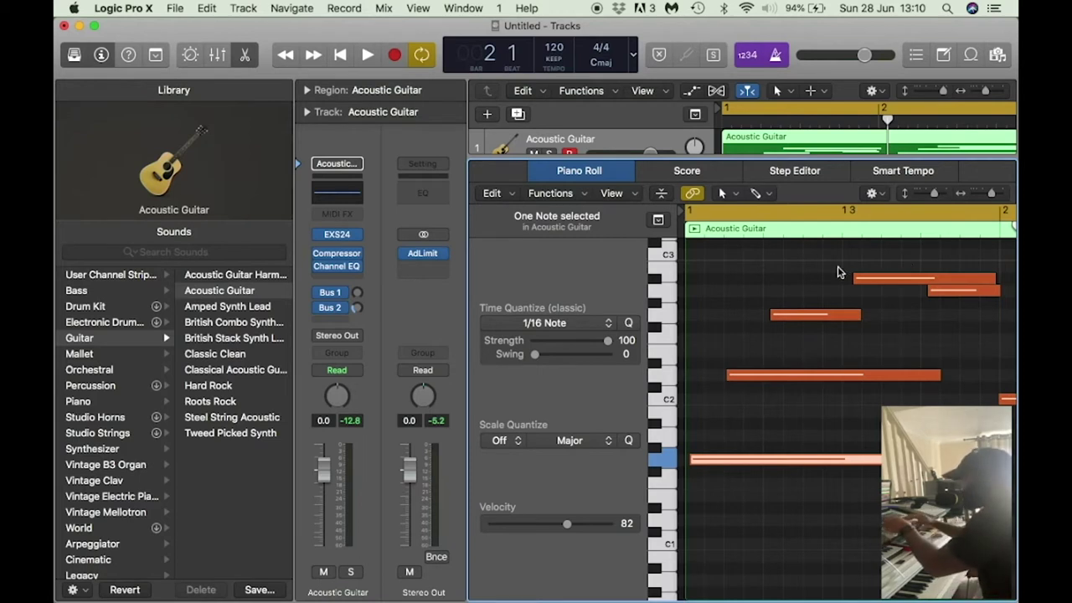
pyautogui.click(785, 291)
pyautogui.scroll(-2, 802, 471)
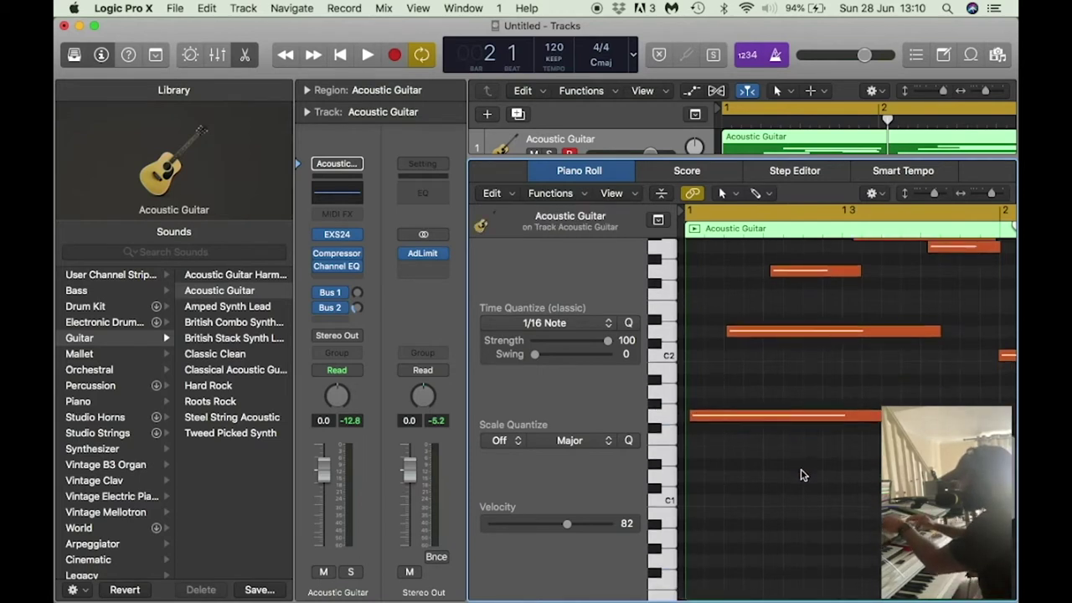
pyautogui.press('super+a')
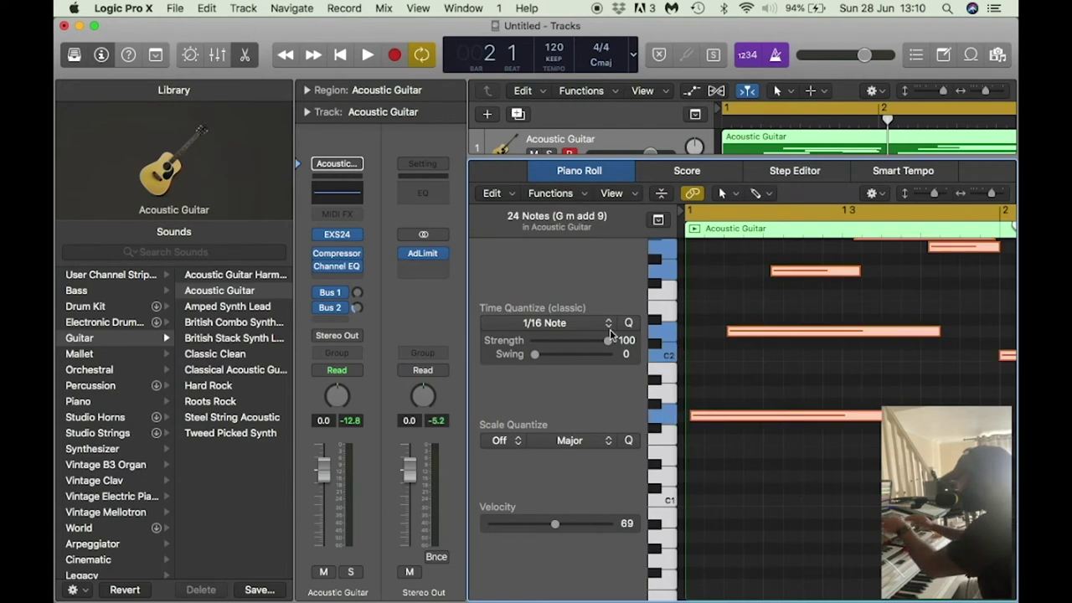
pyautogui.click(542, 326)
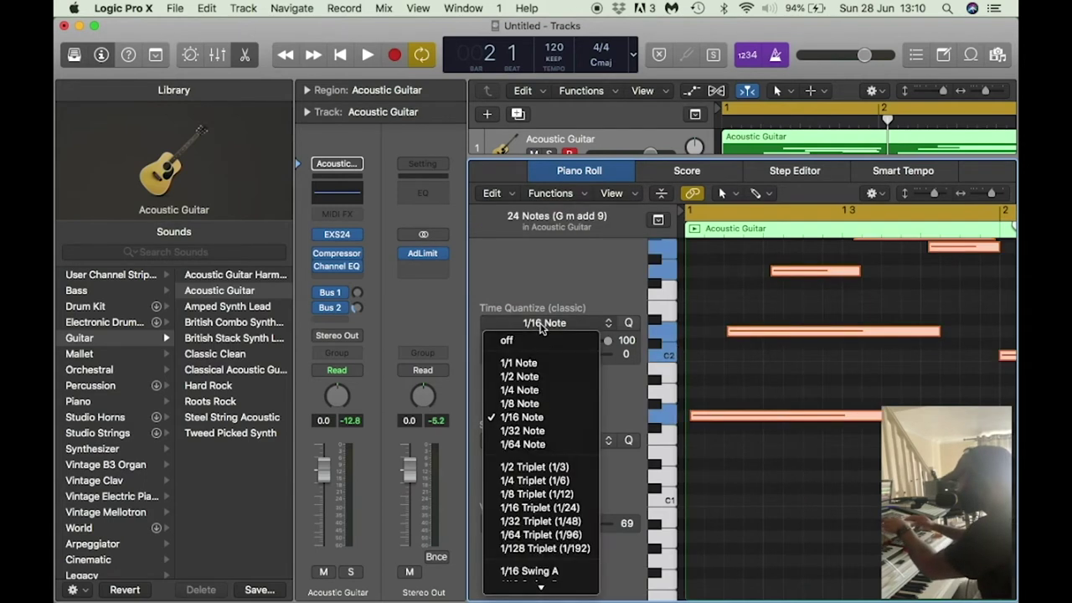
pyautogui.click(589, 276)
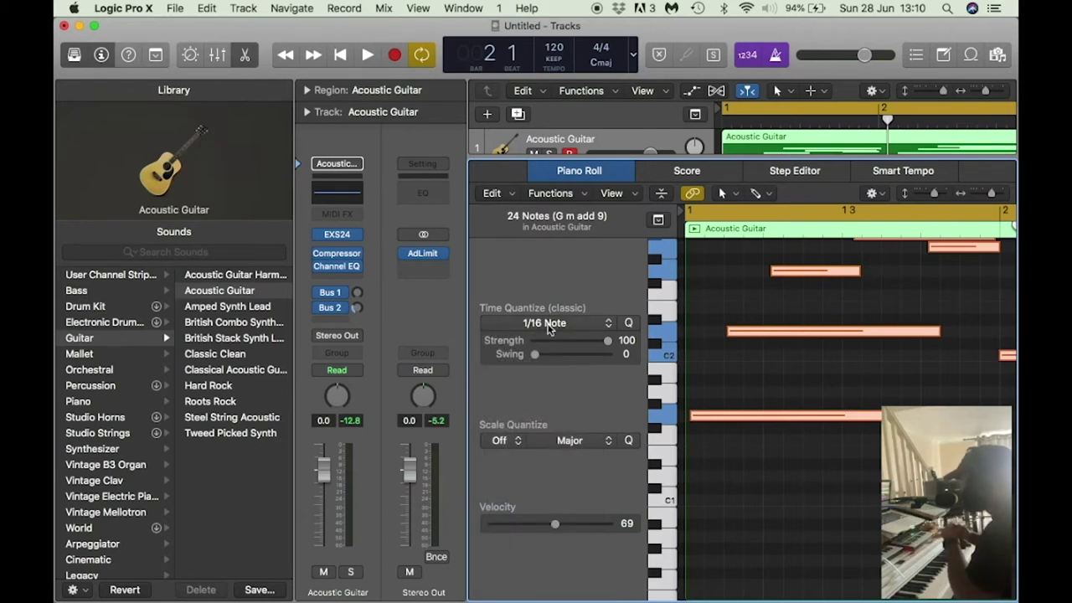
pyautogui.click(629, 323)
pyautogui.scroll(3, 993, 226)
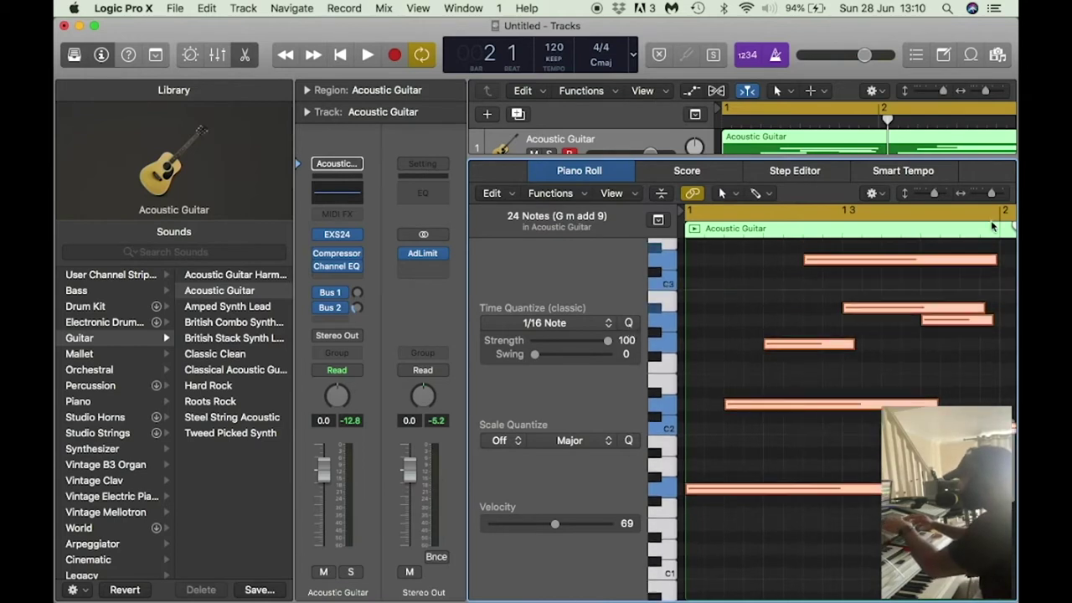
# Check the first note up close against the start of bar 1 and reapply the 1/16 Note quantize to all notes
pyautogui.moveTo(996, 195); pyautogui.dragTo(1001, 194)
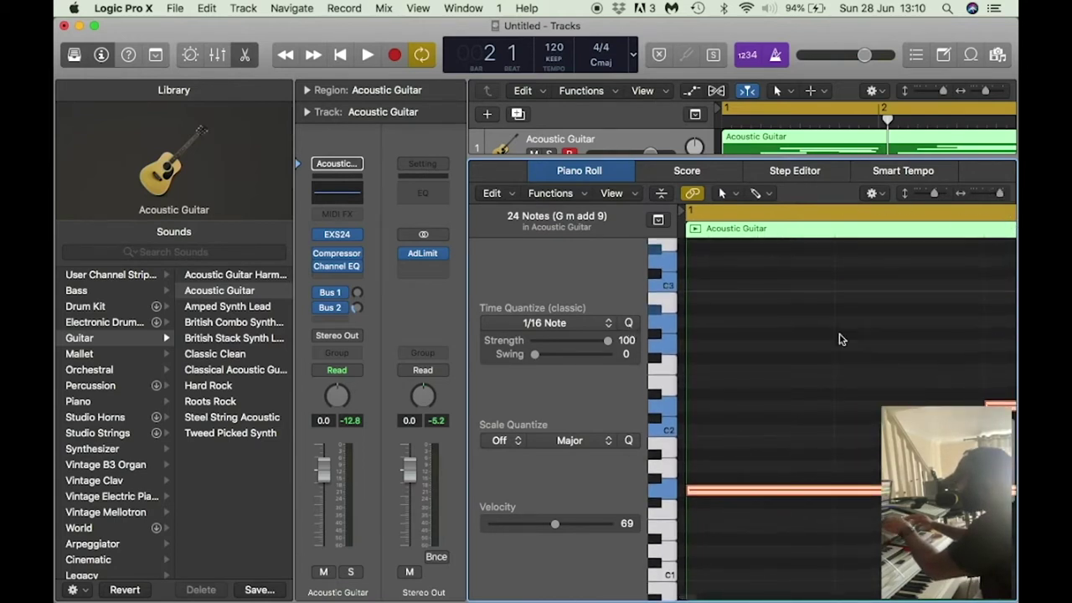
pyautogui.hscroll(1, 746, 377)
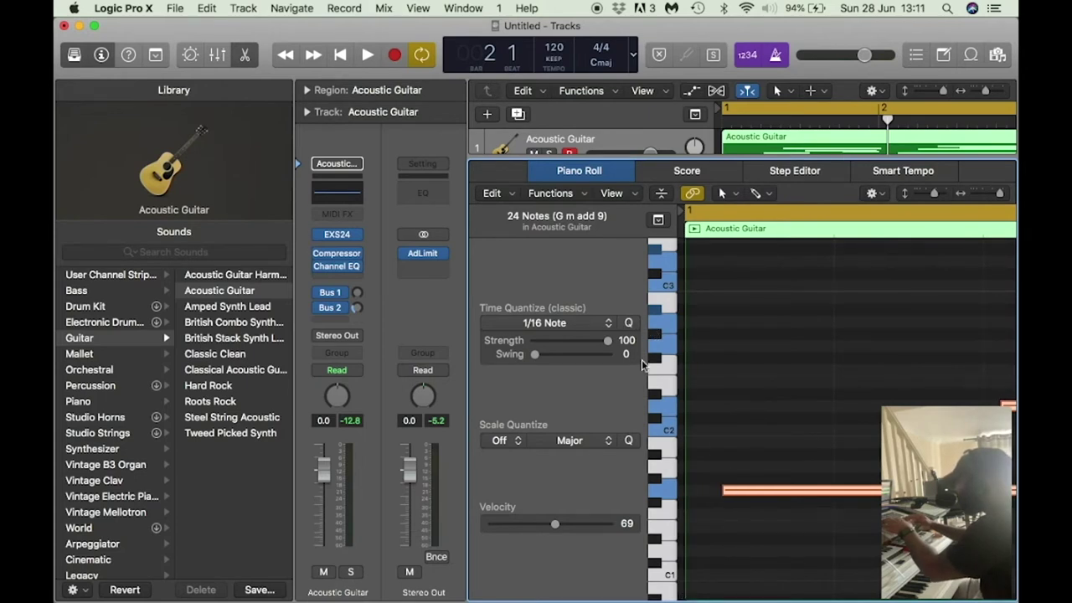
pyautogui.click(629, 324)
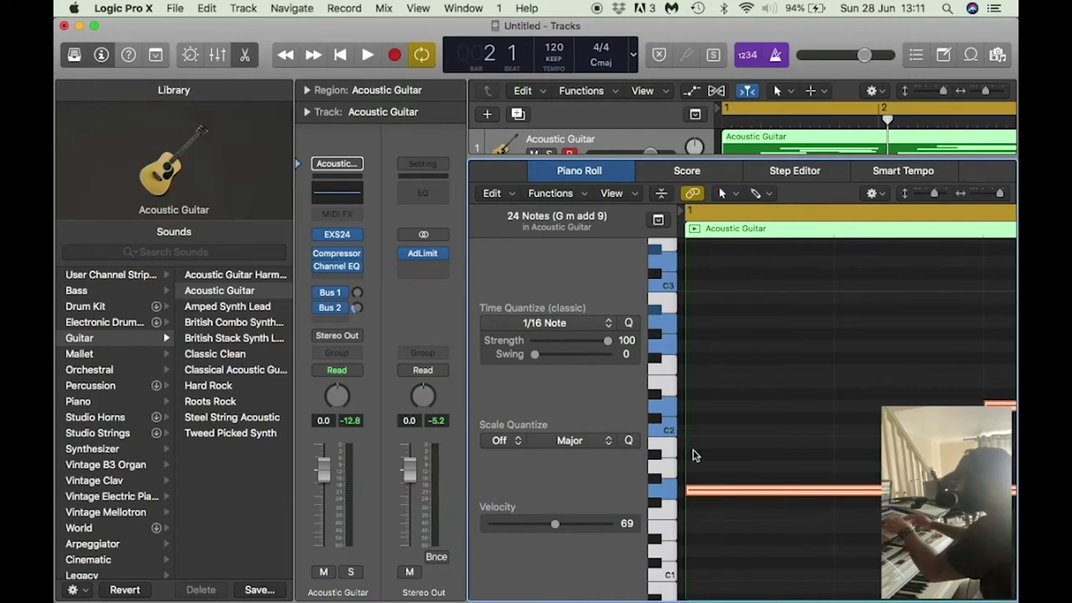
# Play back the quantized guitar region while viewing its notes across all four bars
pyautogui.hscroll(2, 963, 322)
pyautogui.moveTo(1001, 197); pyautogui.dragTo(989, 194)
pyautogui.press('space')
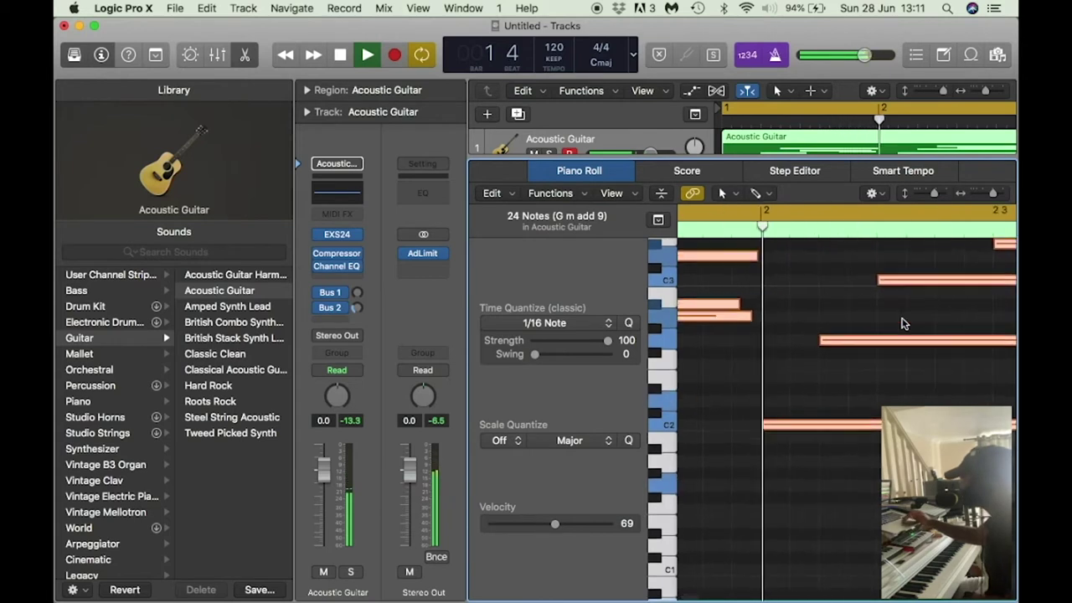
pyautogui.click(980, 195)
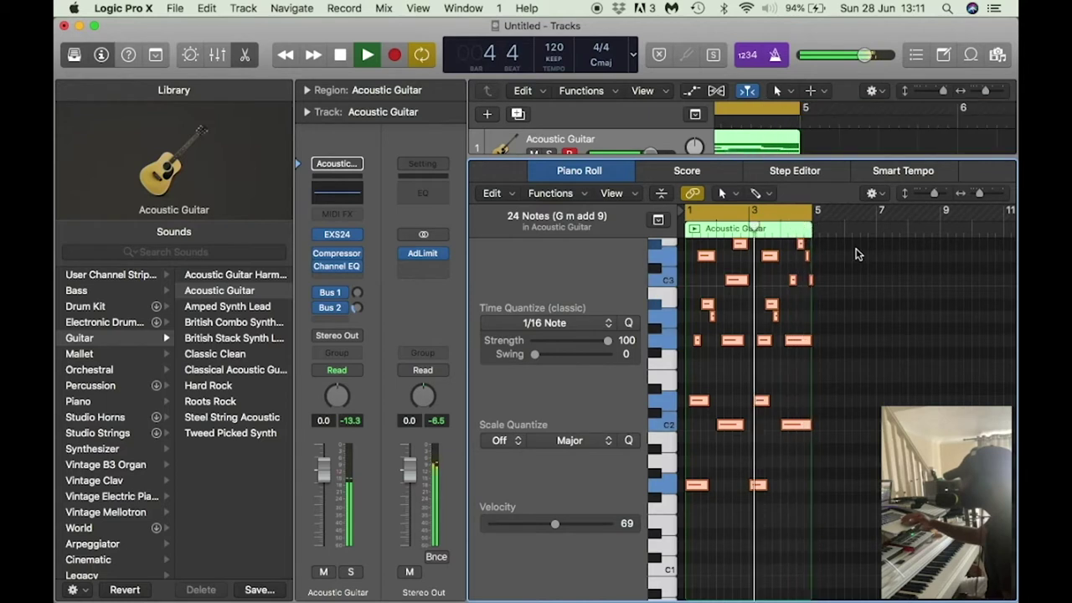
pyautogui.press('space')
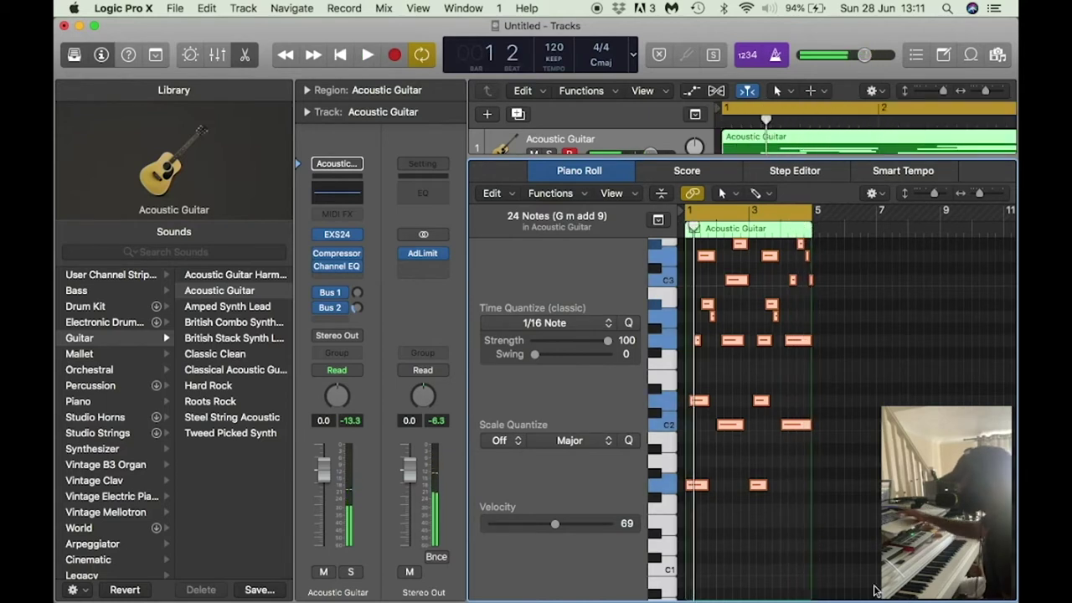
# Close the Piano Roll and add a second Acoustic Guitar track with duplicate settings
pyautogui.press('e')
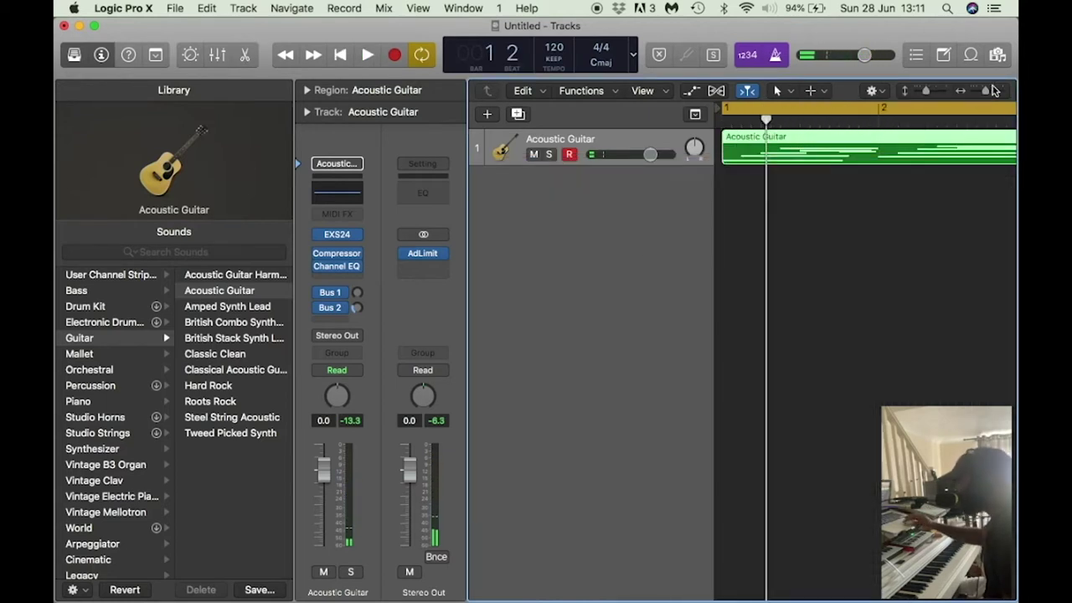
pyautogui.moveTo(988, 94)
pyautogui.mouseDown()
pyautogui.moveTo(963, 94)
pyautogui.moveTo(980, 94)
pyautogui.mouseUp()
pyautogui.hscroll(-1, 725, 317)
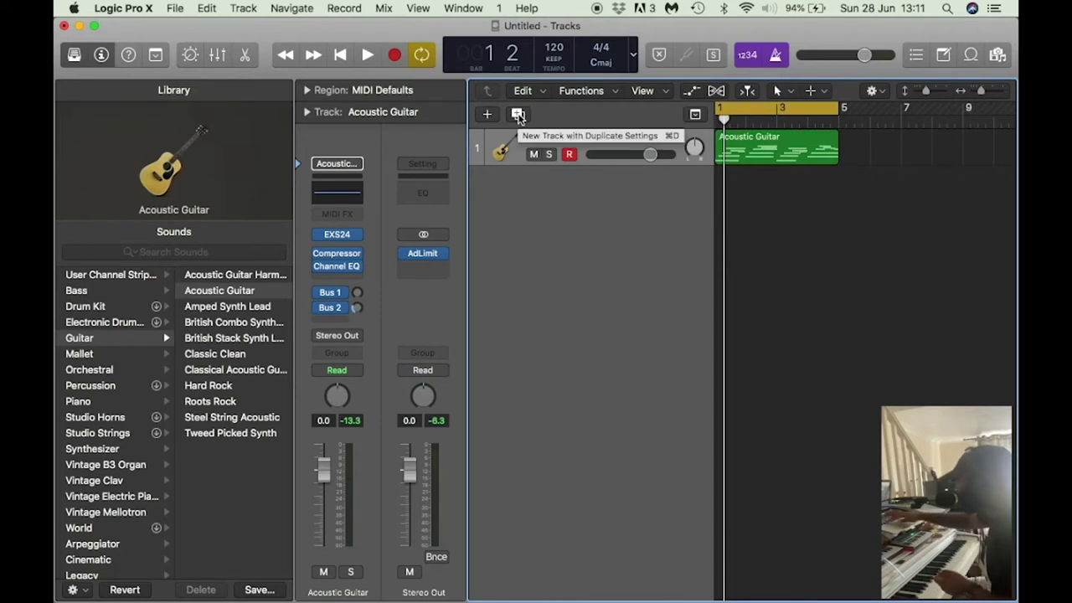
pyautogui.click(518, 114)
# Rehearse along with the first guitar part and record a four-bar part on the second Acoustic Guitar track
pyautogui.press('space')
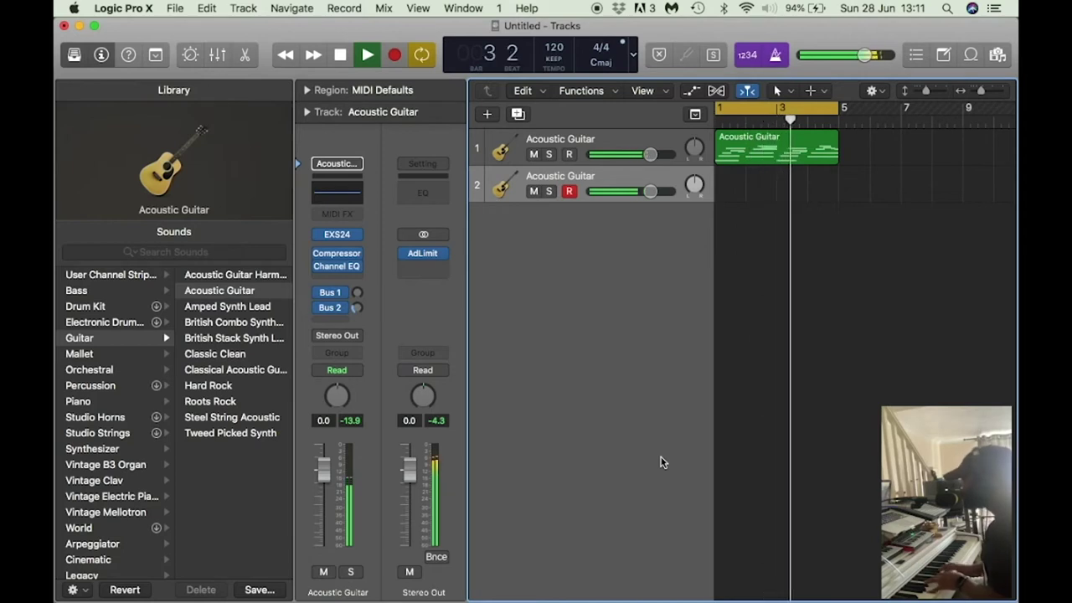
pyautogui.press('r')
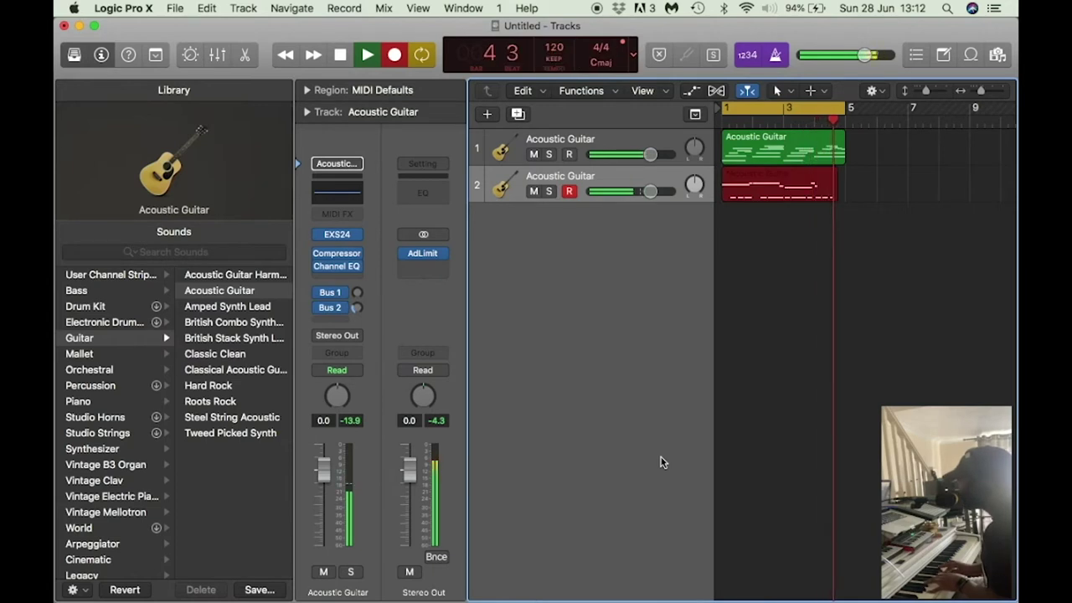
pyautogui.press('space')
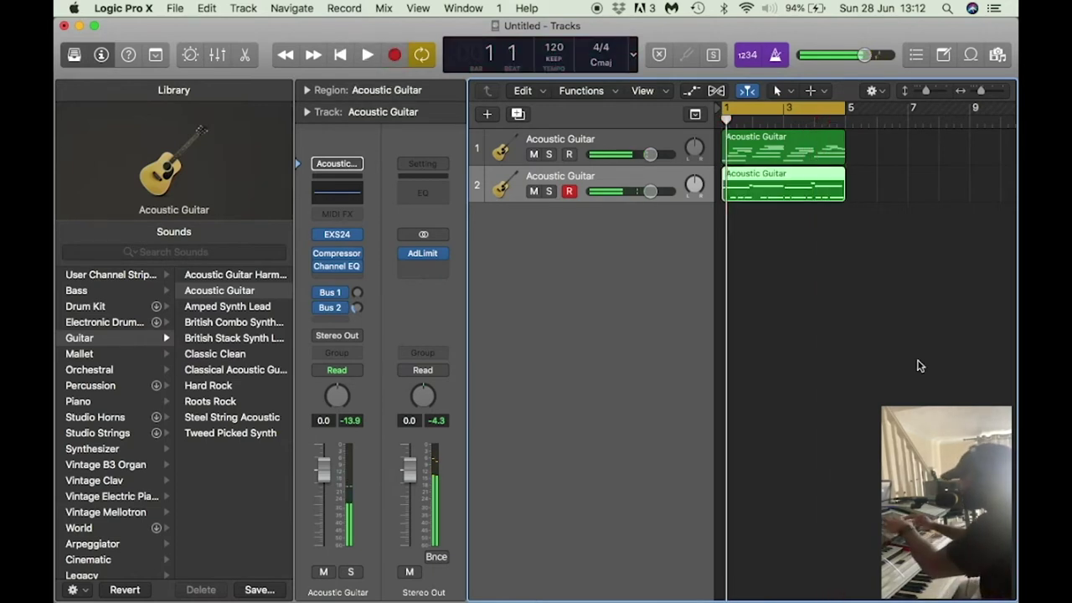
# Quantize all notes of the second track's region to 1/16 Note in the Piano Roll and close the editor
pyautogui.moveTo(919, 366); pyautogui.dragTo(829, 293)
pyautogui.doubleClick(764, 187)
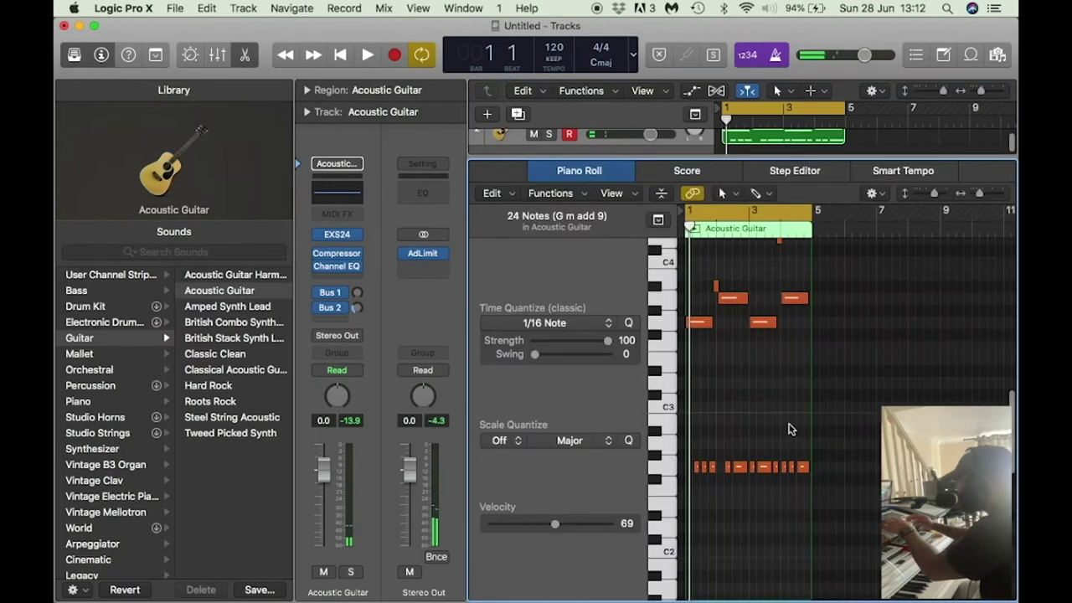
pyautogui.click(727, 401)
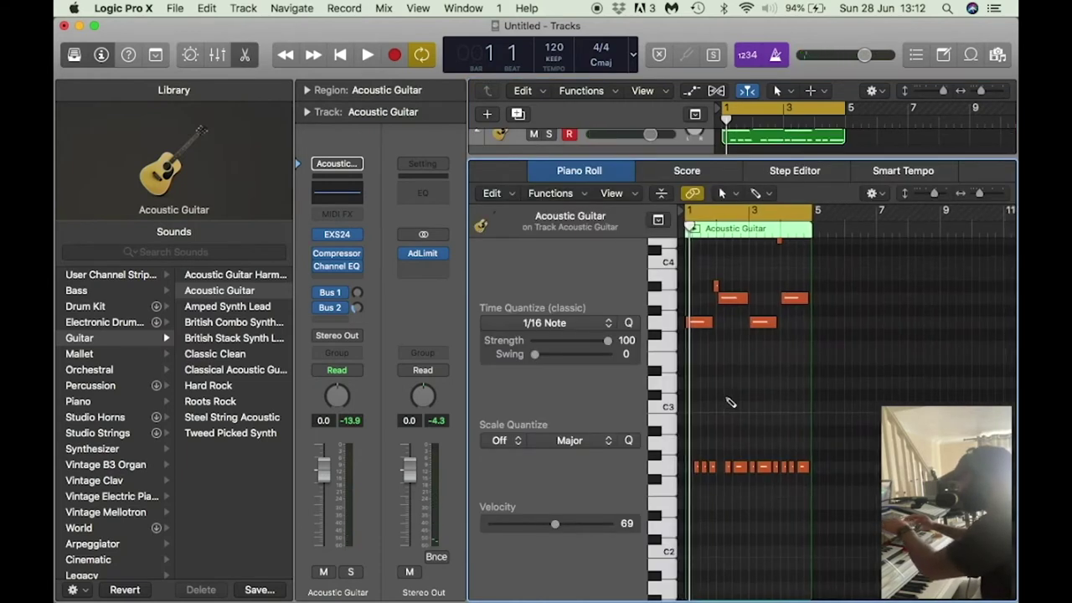
pyautogui.press('super+a')
pyautogui.press('super+Right')
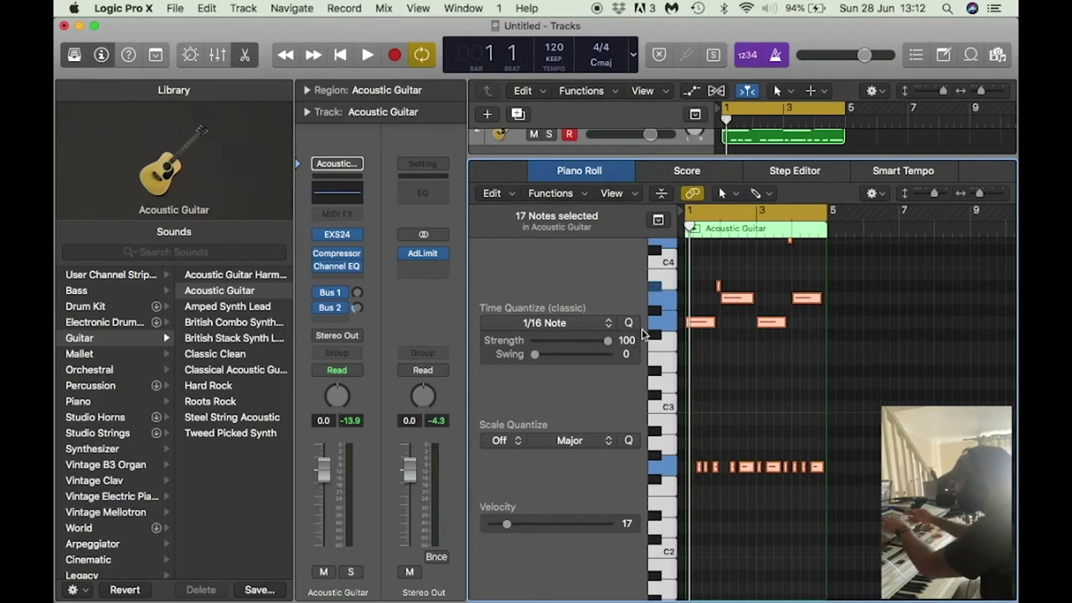
pyautogui.press('e')
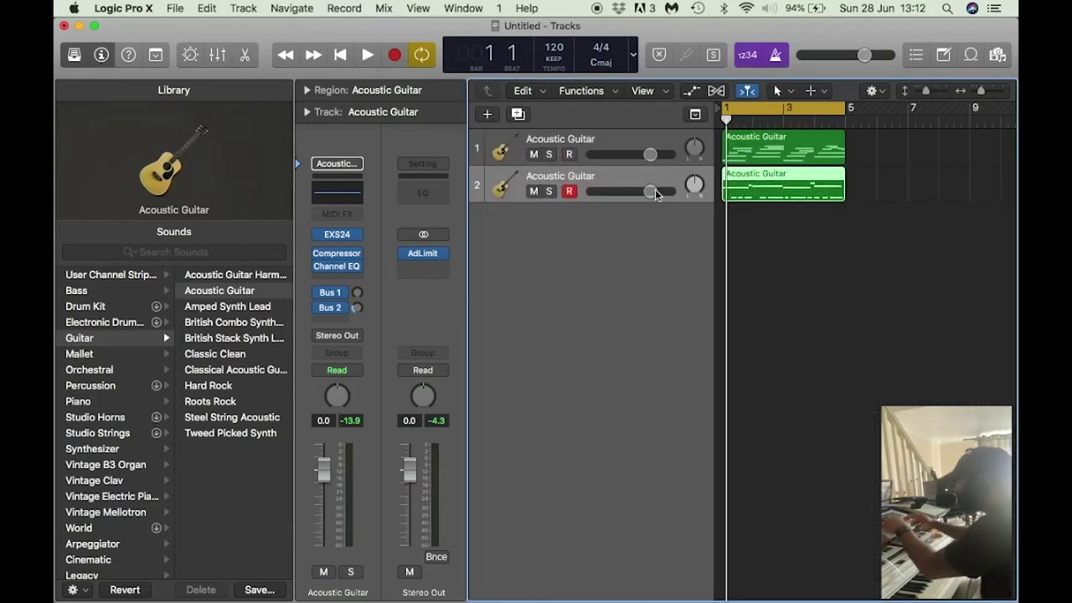
# Lower the second Acoustic Guitar track's volume to -0.9 dB and play back both guitar regions together
pyautogui.moveTo(655, 193); pyautogui.dragTo(653, 194)
pyautogui.press('space')
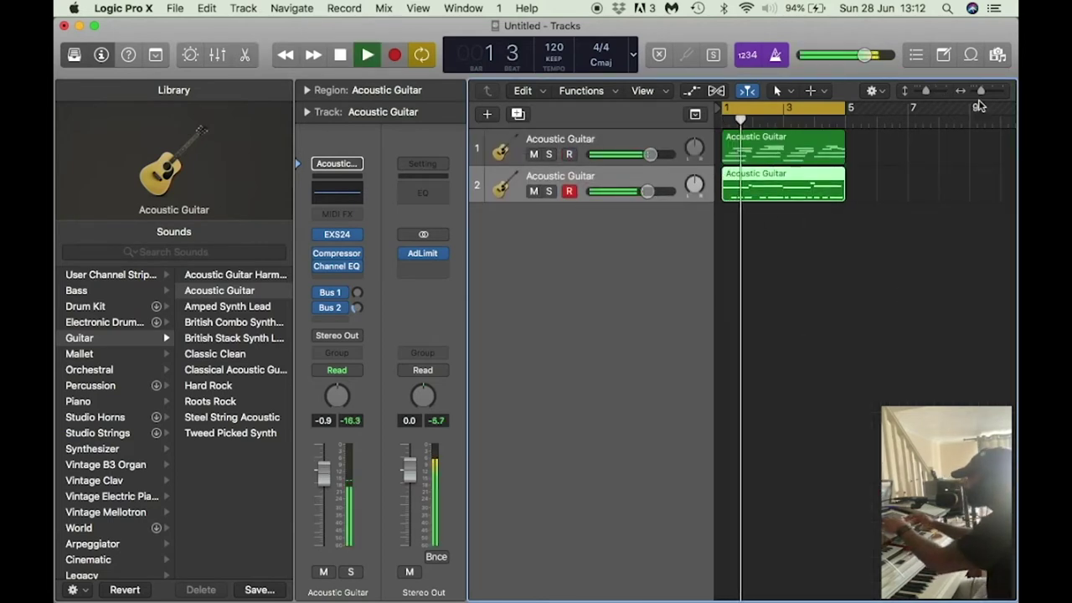
pyautogui.moveTo(980, 90); pyautogui.dragTo(987, 91)
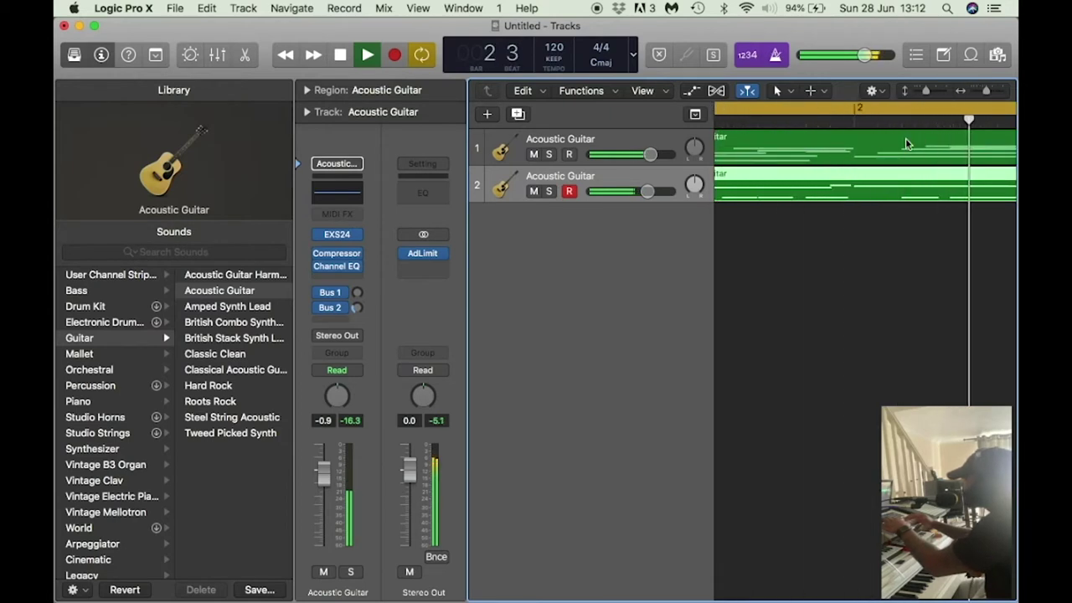
pyautogui.hscroll(5, 888, 220)
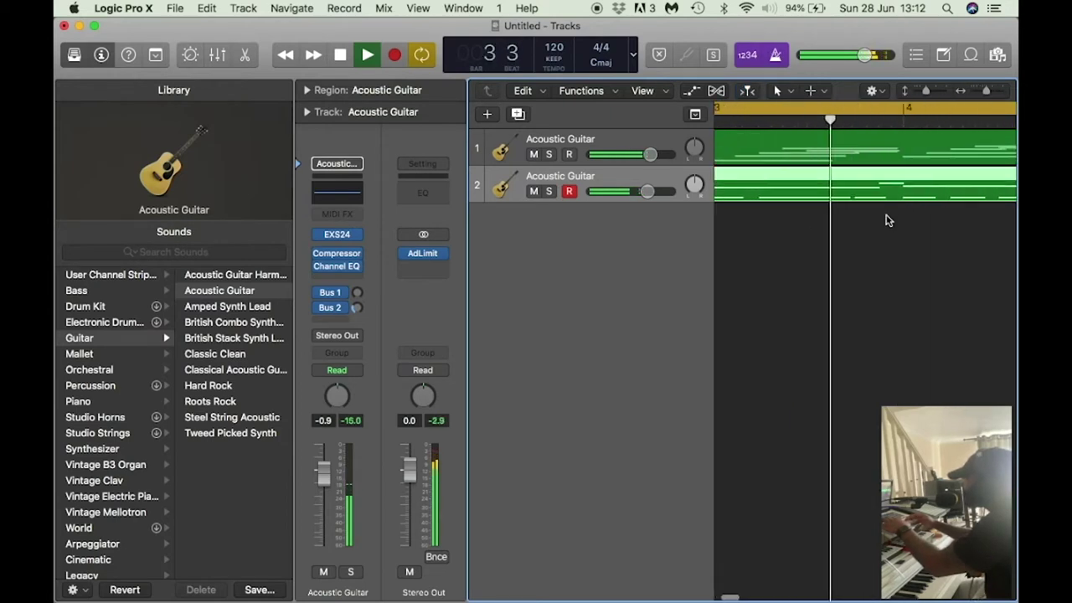
pyautogui.hscroll(5, 888, 220)
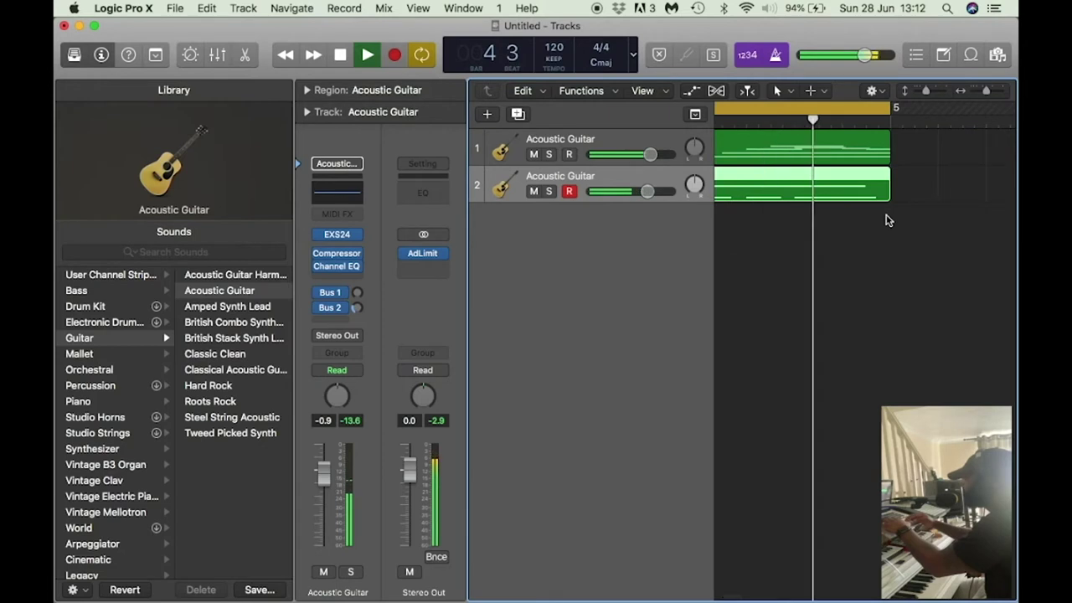
pyautogui.hscroll(-10, 888, 221)
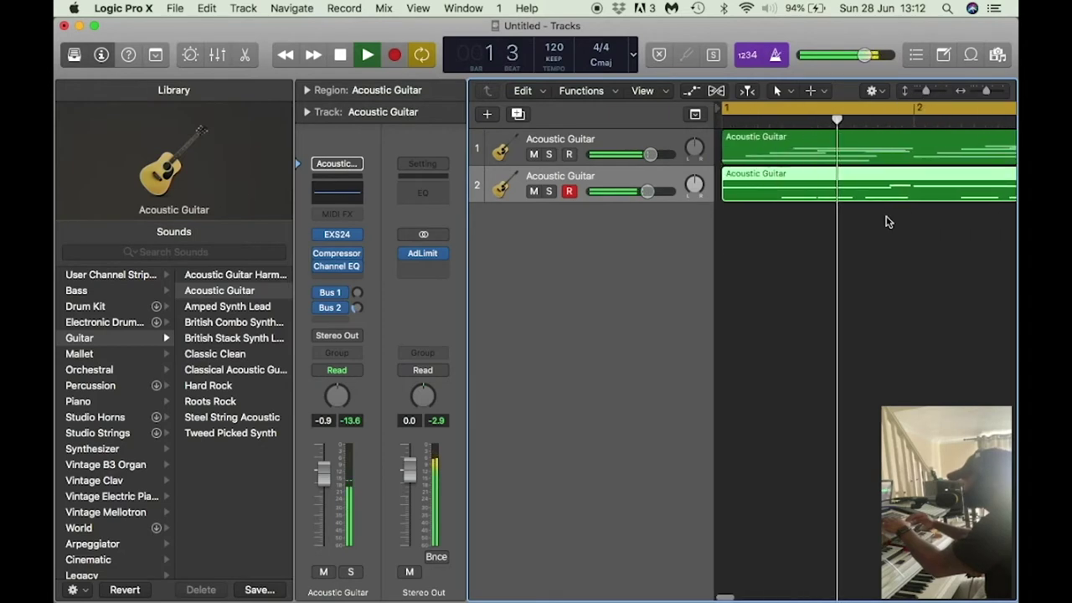
pyautogui.press('space')
# Open the second track's region in the Piano Roll, listen to its opening, and move the first G2 note back to beat 2 of bar 1
pyautogui.click(812, 235)
pyautogui.click(753, 196)
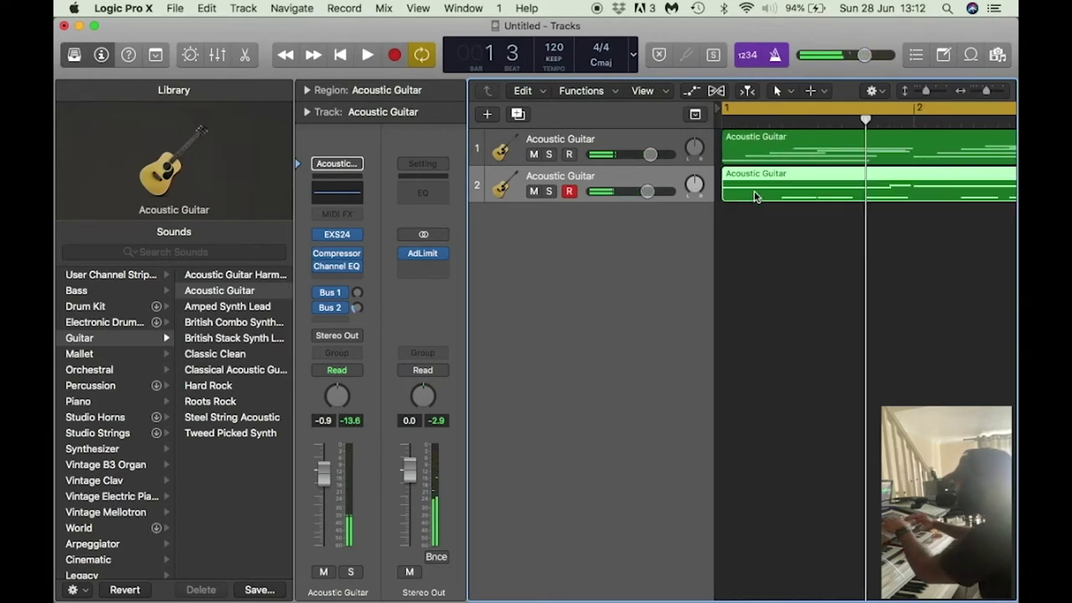
pyautogui.doubleClick(754, 196)
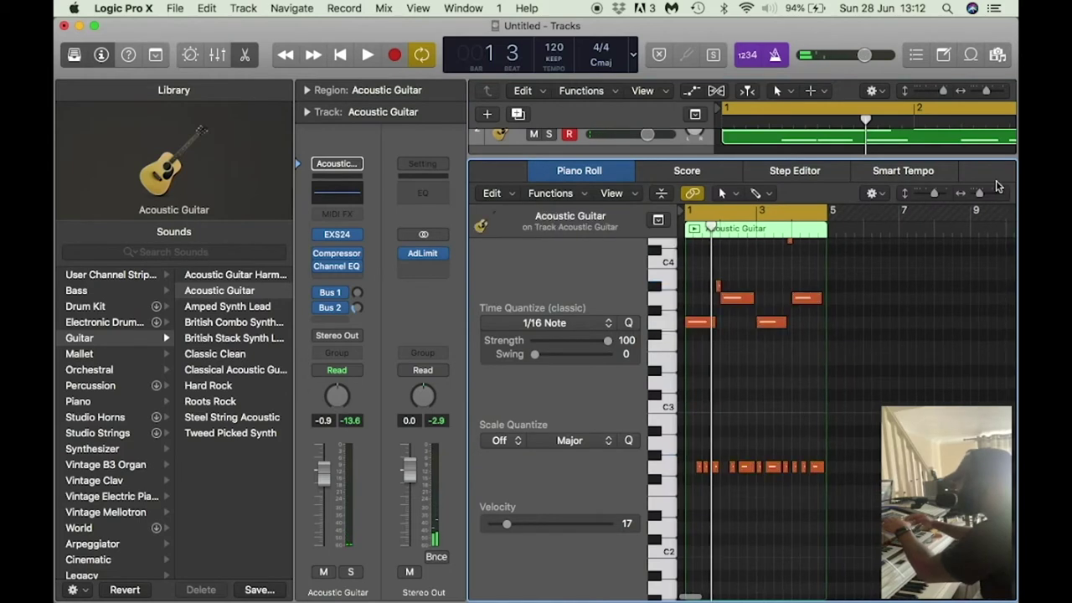
pyautogui.moveTo(980, 193); pyautogui.dragTo(995, 194)
pyautogui.hscroll(-5, 852, 359)
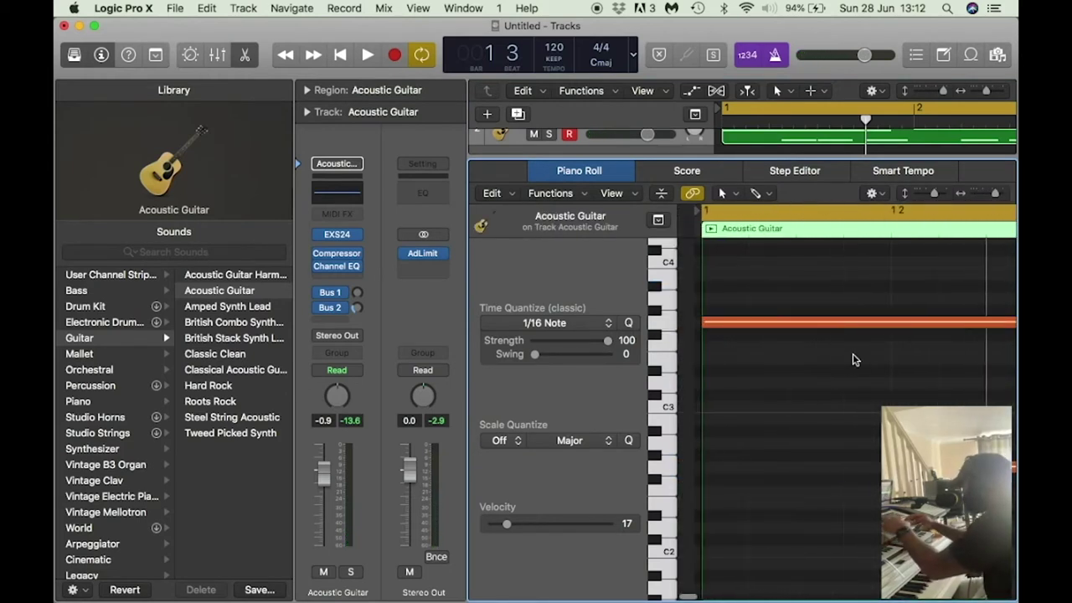
pyautogui.hscroll(5, 853, 360)
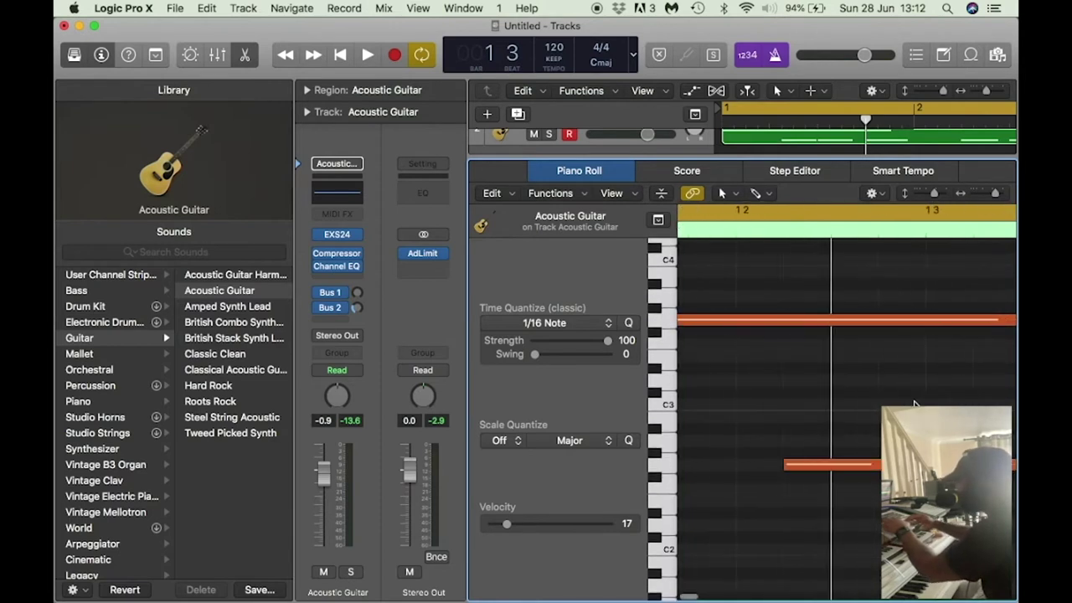
pyautogui.hscroll(-3, 908, 404)
pyautogui.press('space')
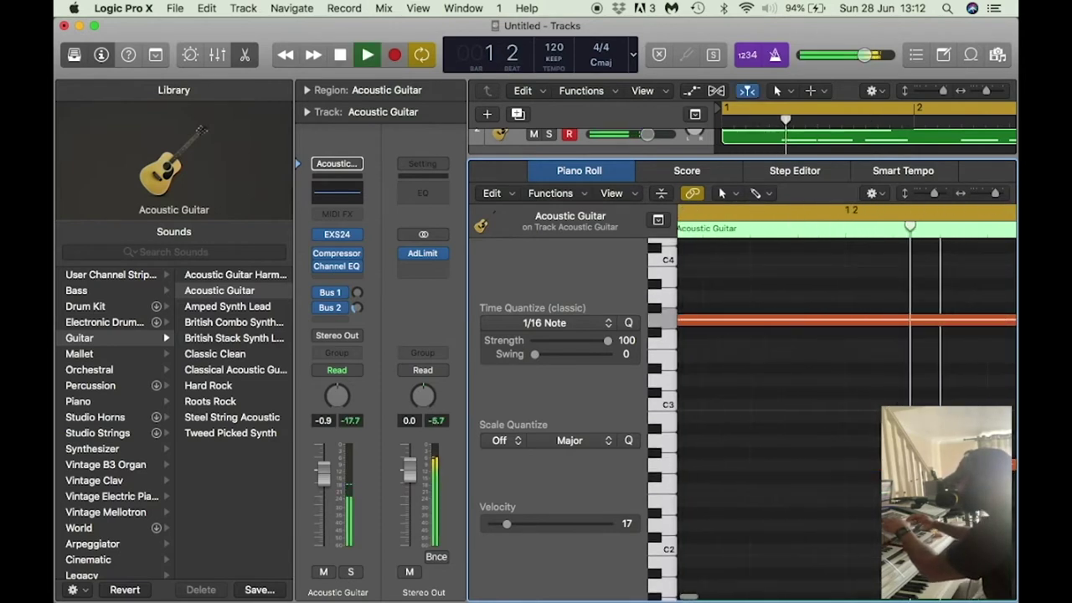
pyautogui.press('space')
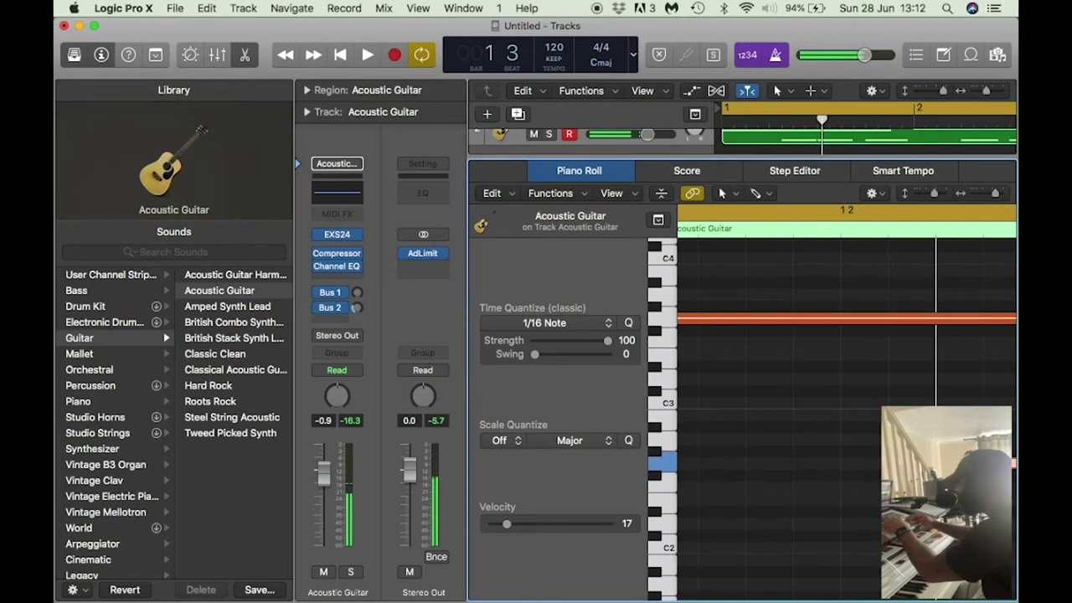
pyautogui.moveTo(905, 463); pyautogui.dragTo(861, 466)
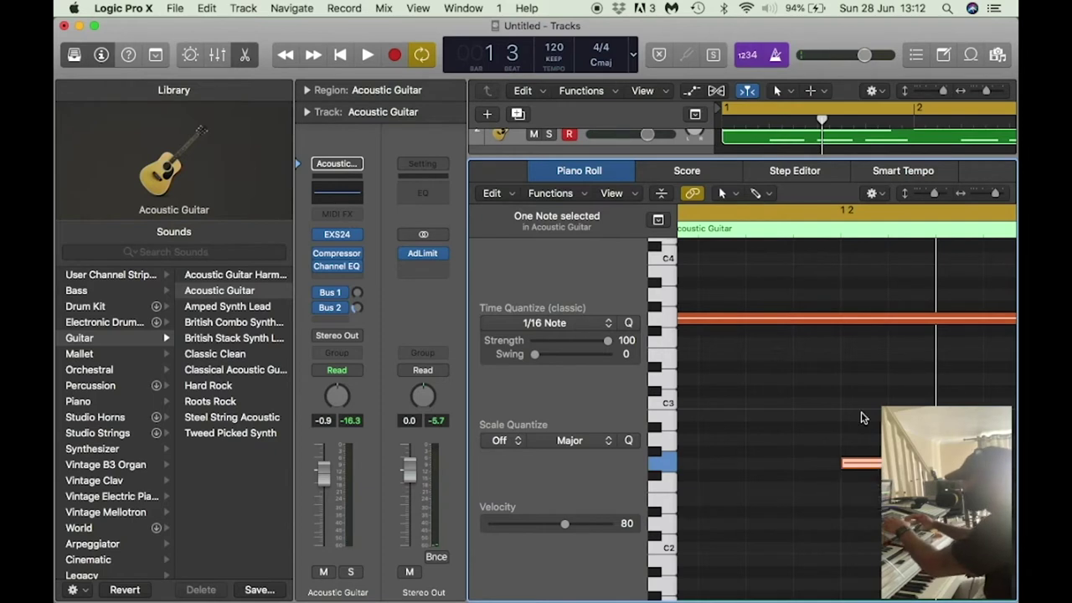
# Play back the opening with the moved note and close the Piano Roll
pyautogui.press('space')
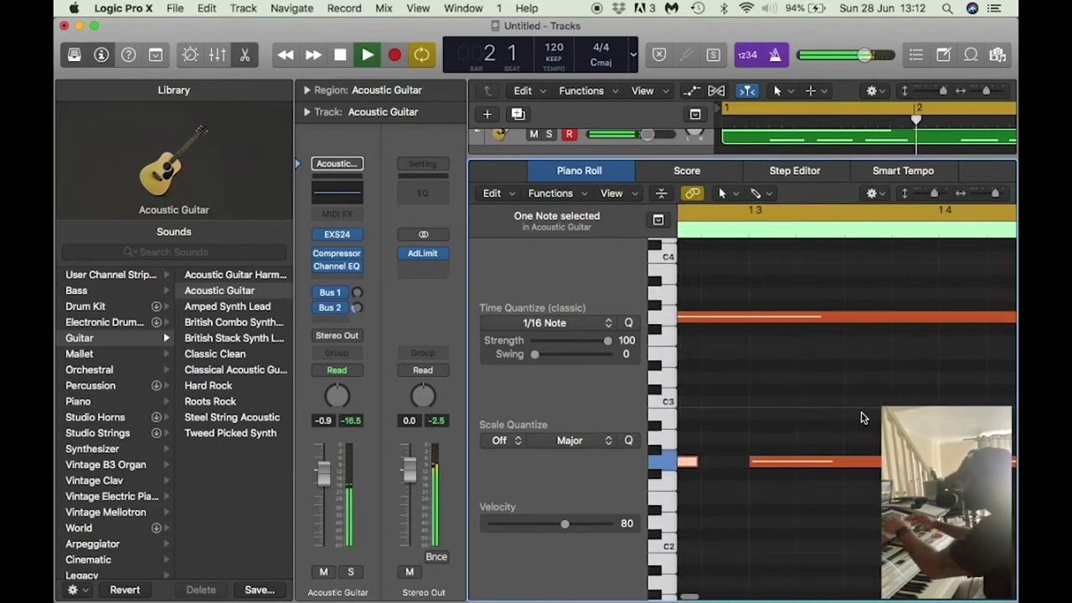
pyautogui.press('space')
pyautogui.press('e')
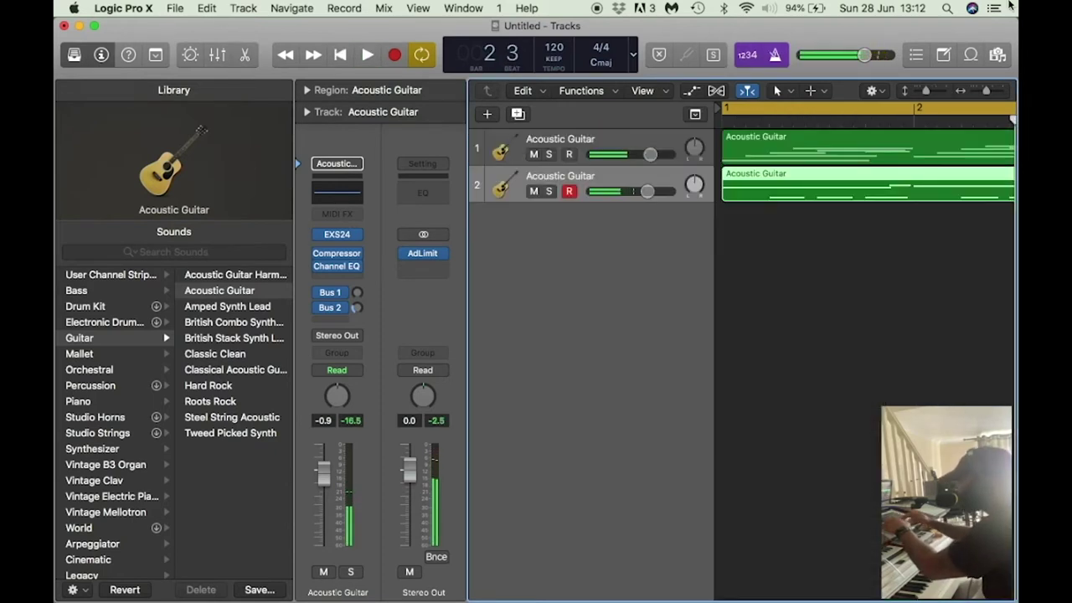
# Play back the full four-bar loop of both guitar regions
pyautogui.moveTo(985, 94); pyautogui.dragTo(975, 94)
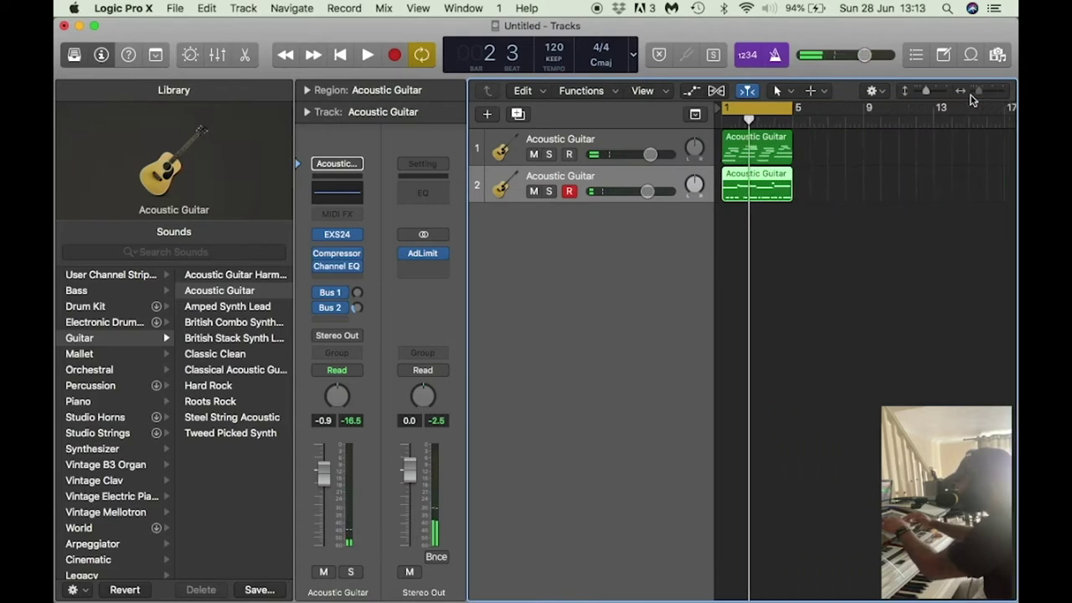
pyautogui.press('space')
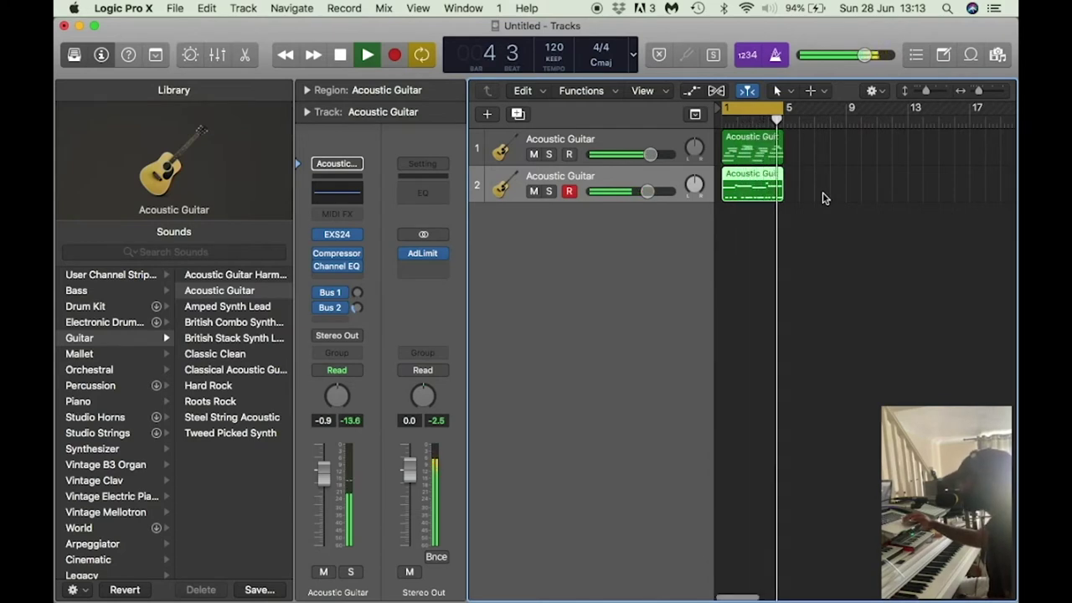
pyautogui.press('space')
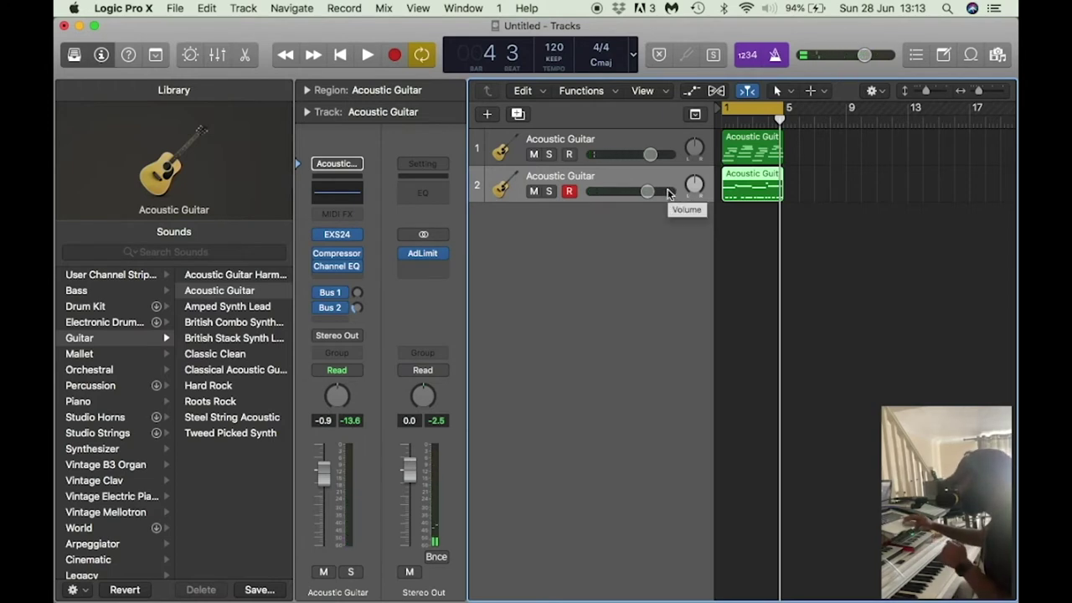
# Create one new software instrument track with a stereo EXS24 (Sampler) and close the plug-in window
pyautogui.doubleClick(646, 452)
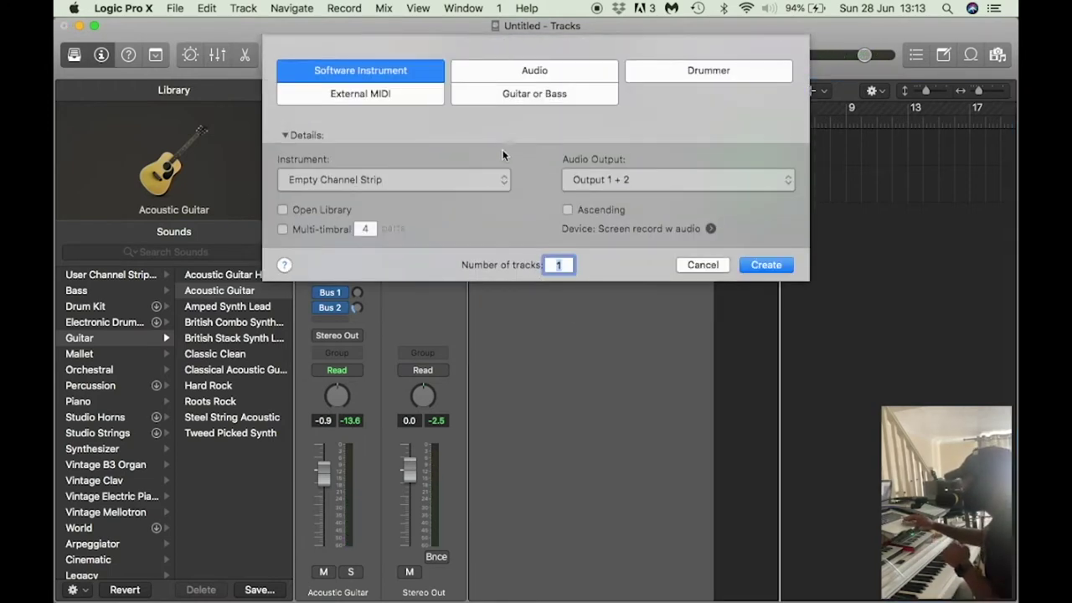
pyautogui.click(339, 186)
pyautogui.moveTo(362, 337)
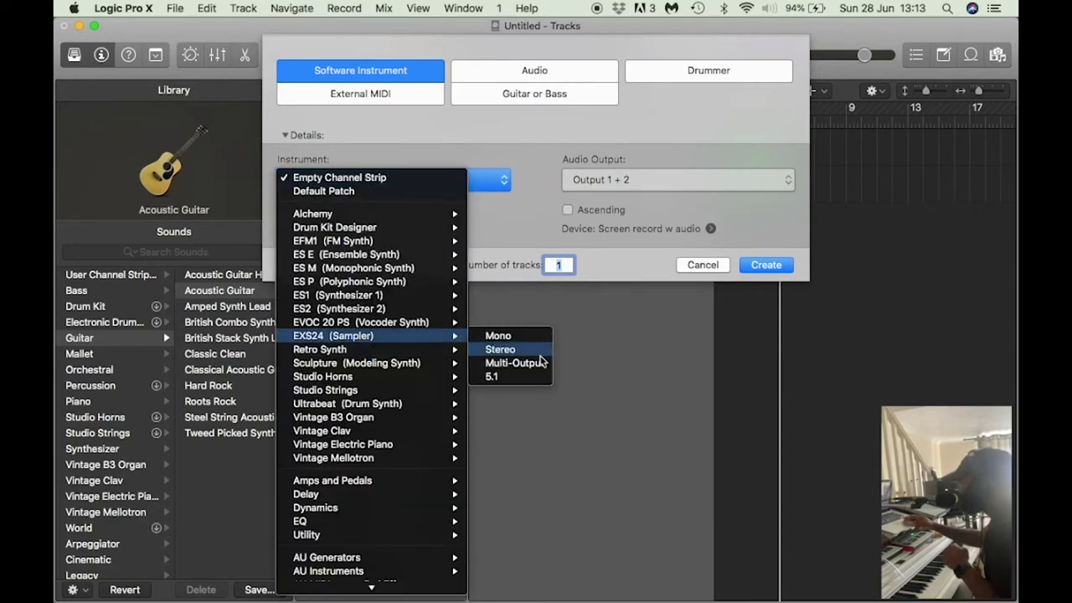
pyautogui.click(530, 351)
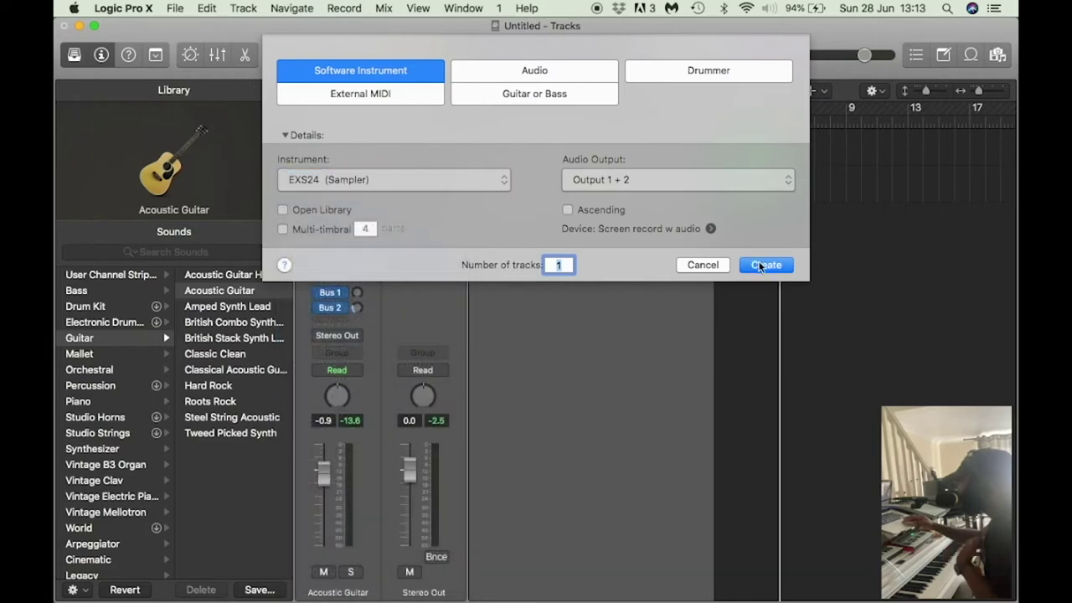
pyautogui.click(764, 267)
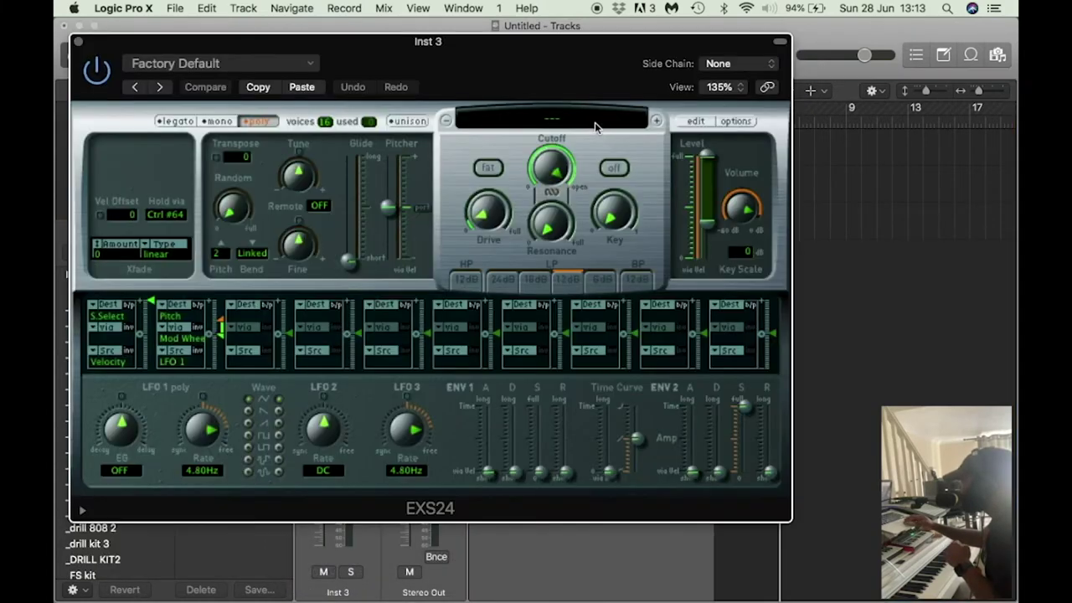
pyautogui.click(78, 42)
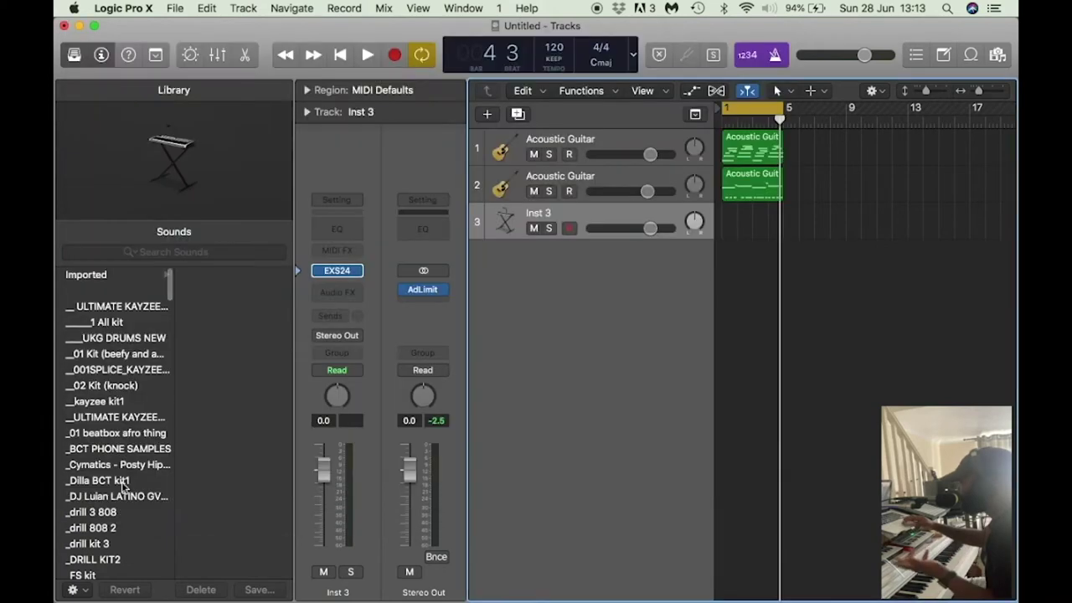
# Load the _DJ Luian LATINO GVNG kit on the new sampler track and audition its sounds with Musical Typing
pyautogui.scroll(-6, 120, 499)
pyautogui.scroll(6, 121, 502)
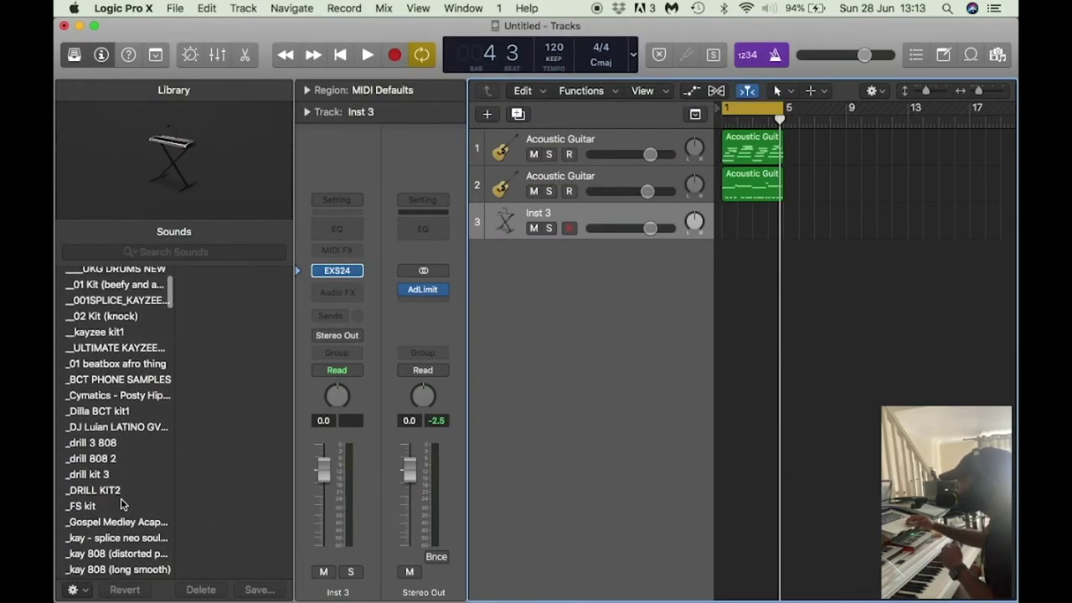
pyautogui.click(117, 491)
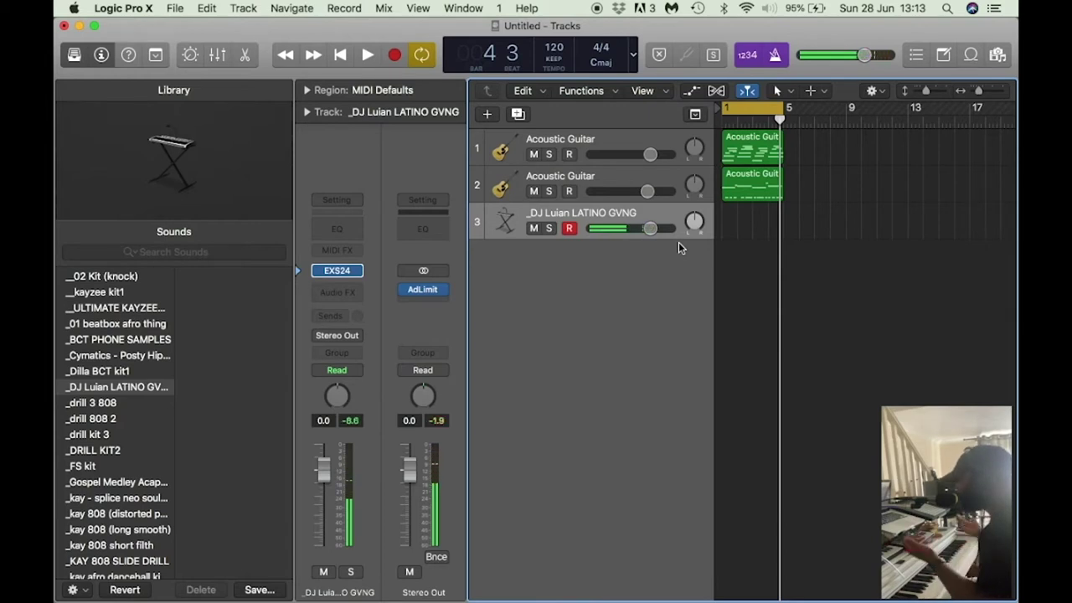
pyautogui.press('super+k')
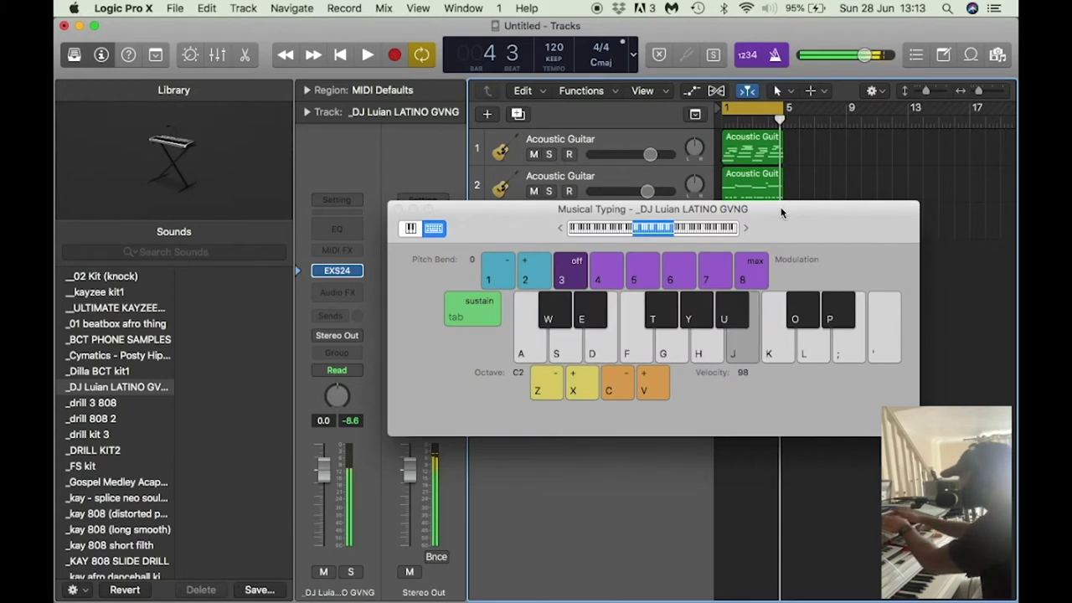
pyautogui.press('super+k')
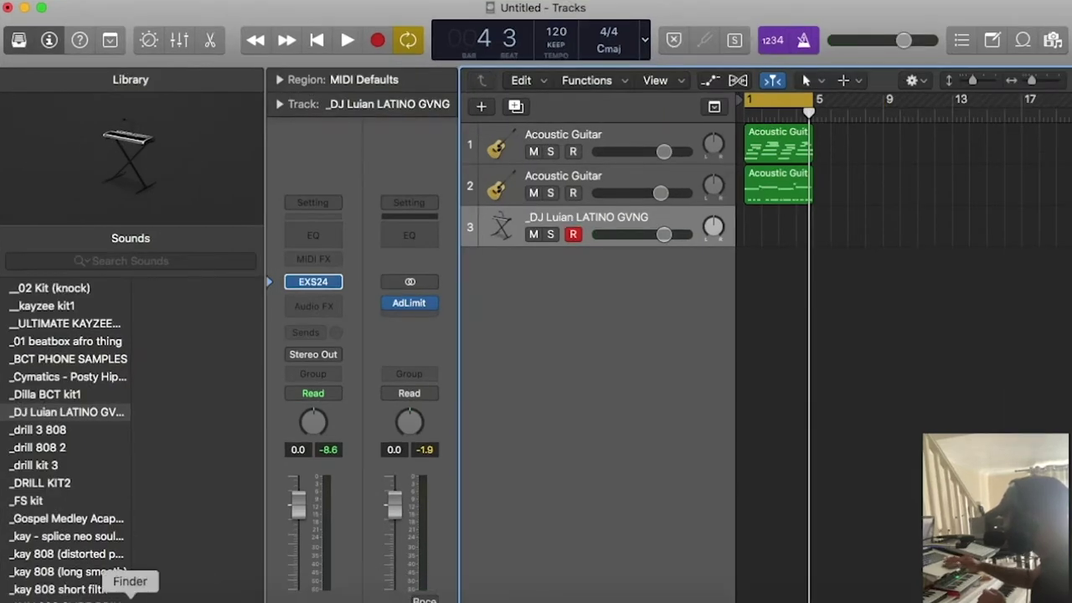
# Switch to Finder and add all three WAV files from the HATS - CYMBALS folder to the project, placing all files on one track
pyautogui.click(131, 590)
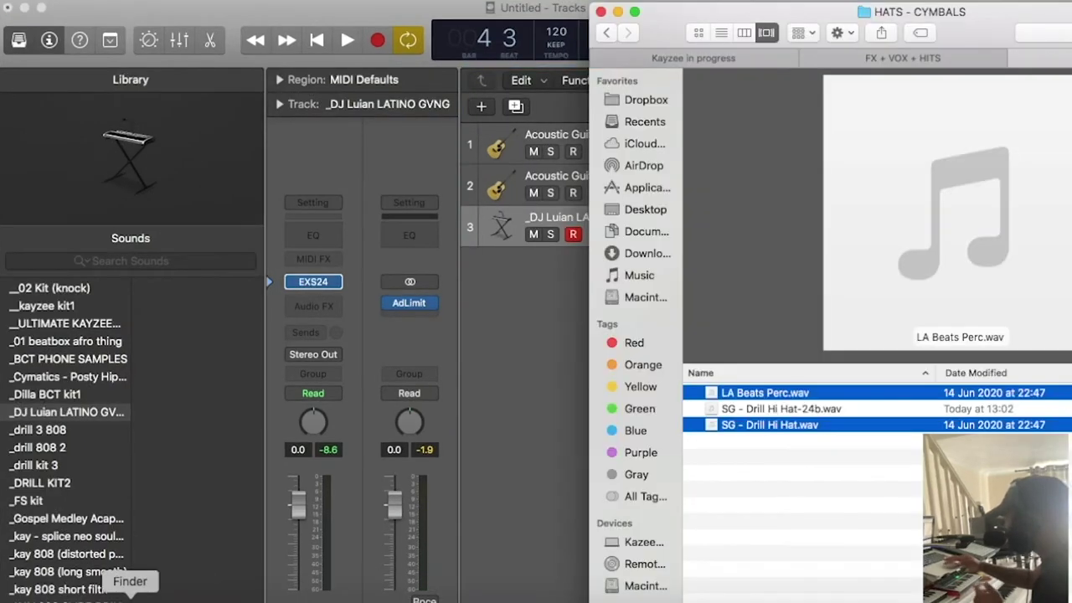
pyautogui.click(819, 452)
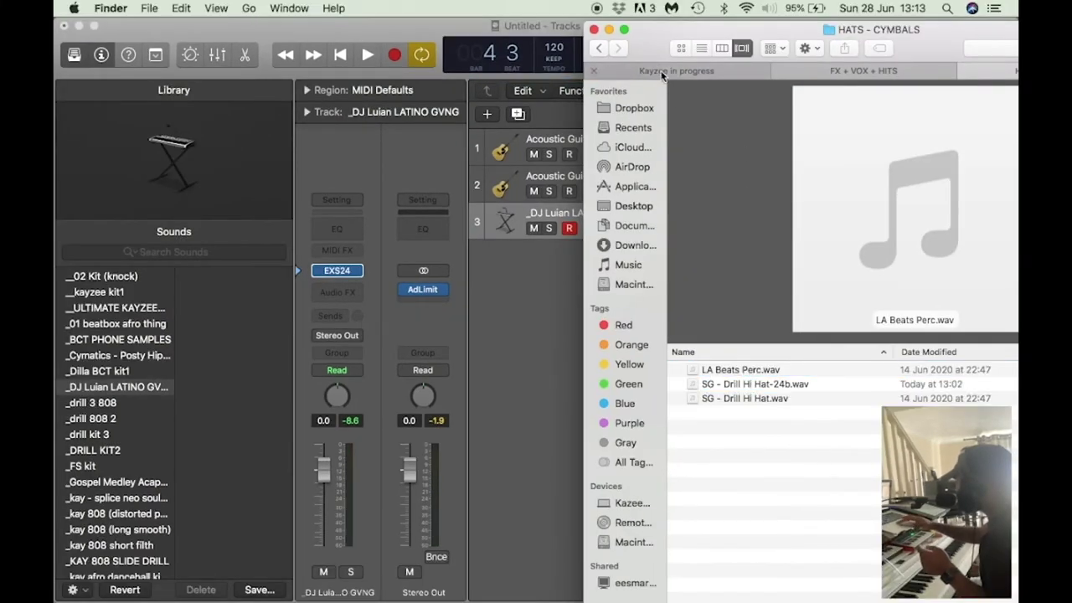
pyautogui.moveTo(638, 46); pyautogui.dragTo(898, 43)
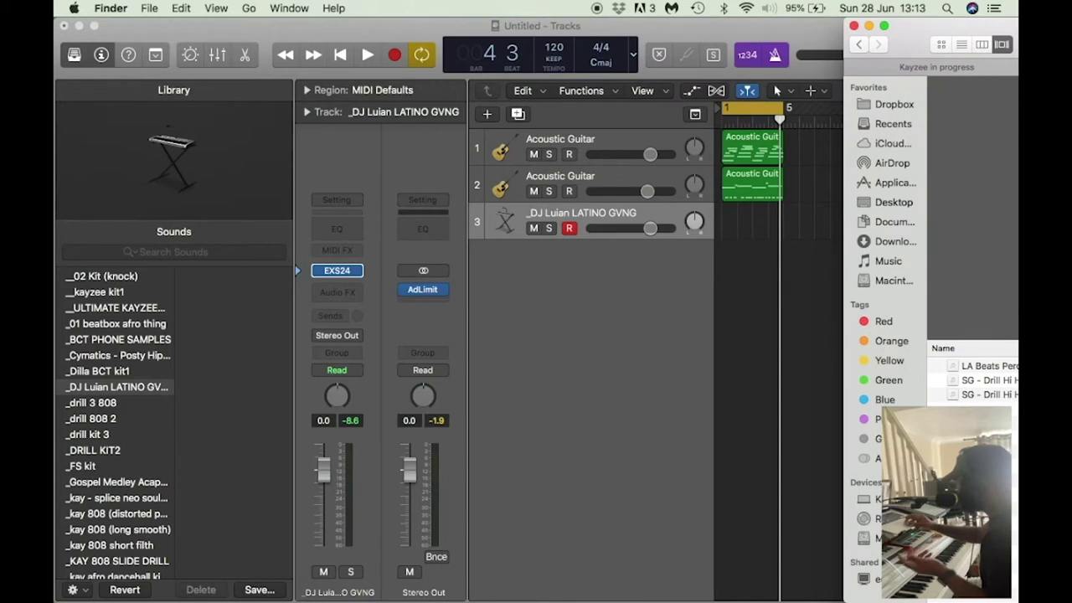
pyautogui.moveTo(975, 418); pyautogui.dragTo(726, 283)
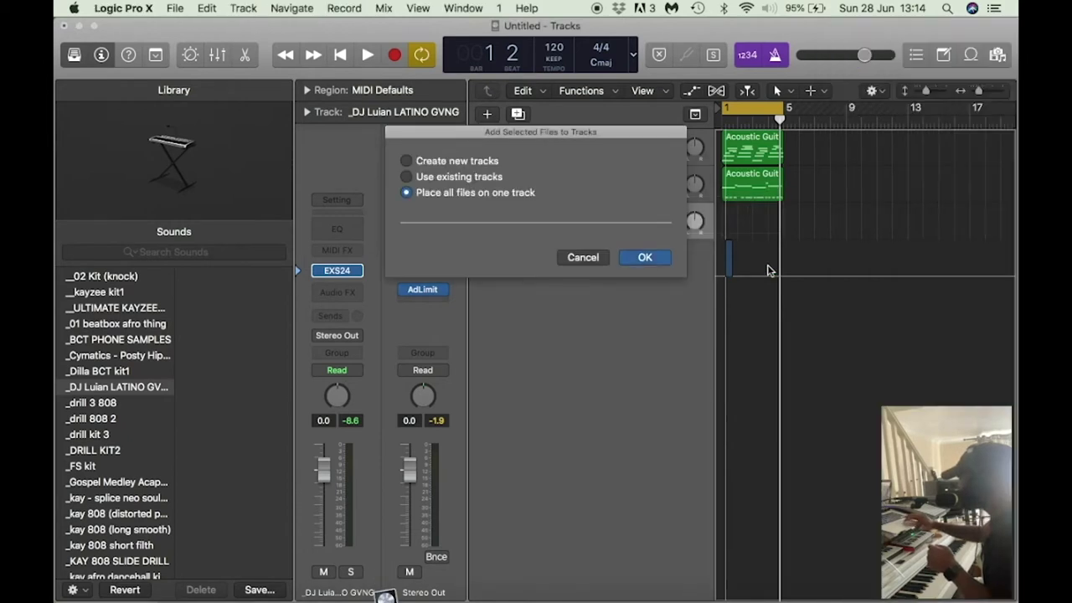
pyautogui.moveTo(442, 132); pyautogui.dragTo(494, 143)
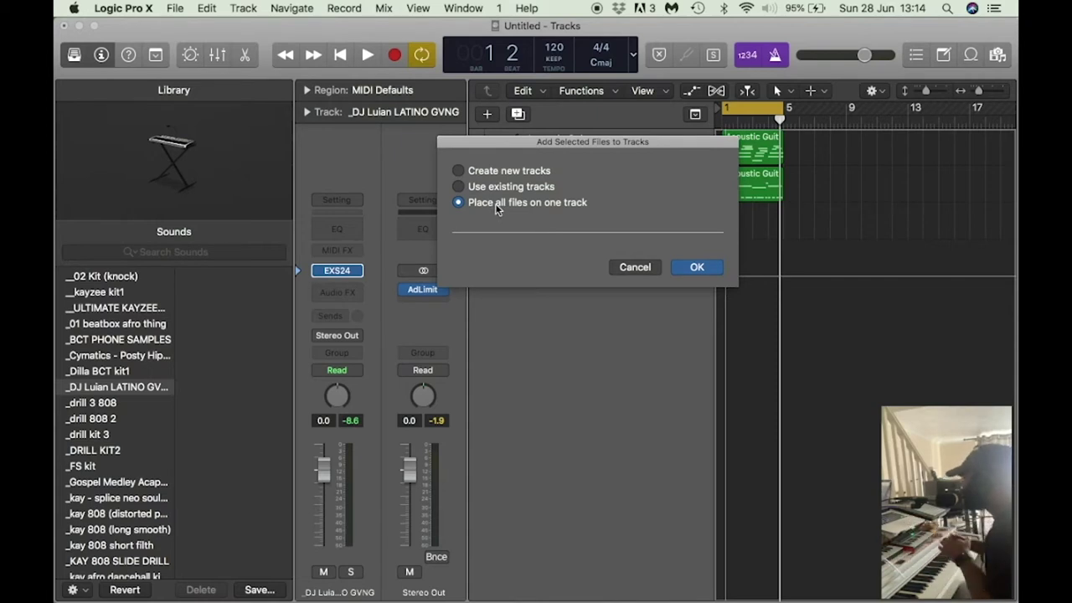
pyautogui.click(698, 268)
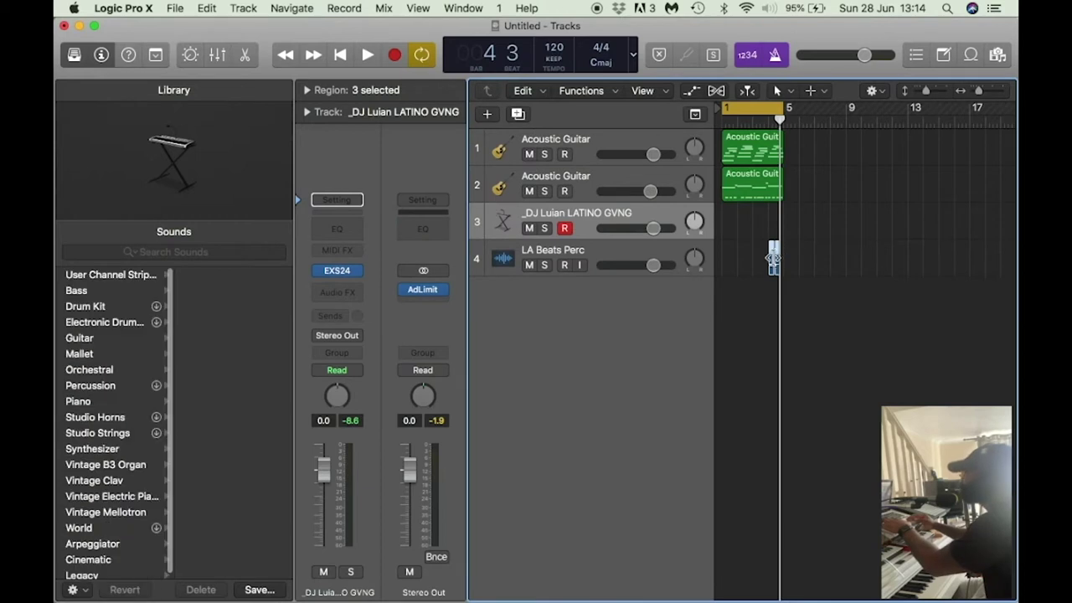
pyautogui.rightClick(772, 260)
pyautogui.click(744, 273)
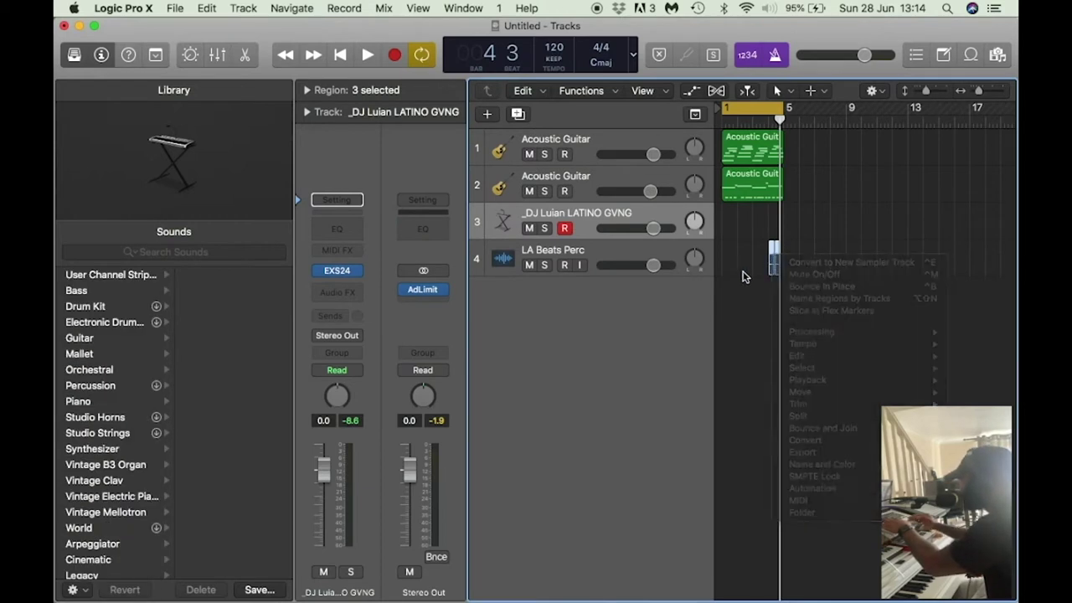
pyautogui.moveTo(810, 262); pyautogui.dragTo(755, 276)
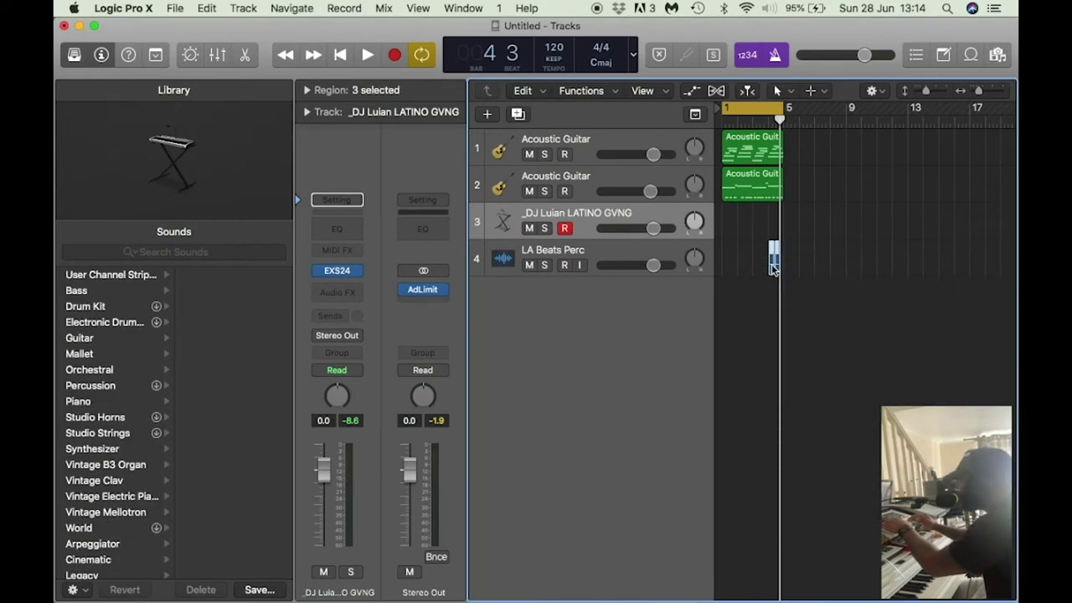
pyautogui.rightClick(774, 265)
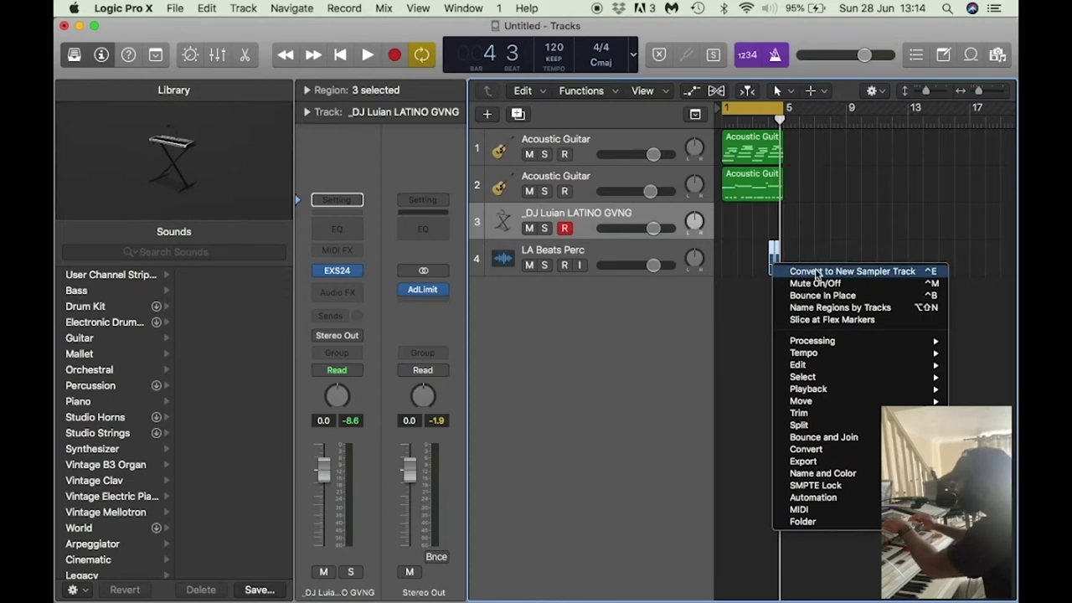
pyautogui.click(816, 271)
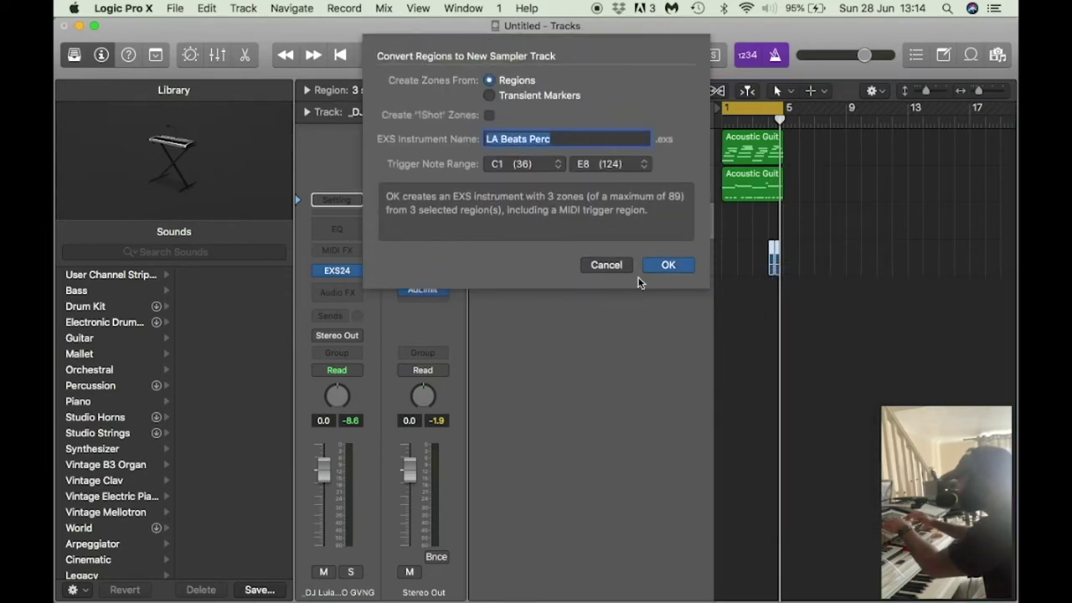
pyautogui.click(667, 265)
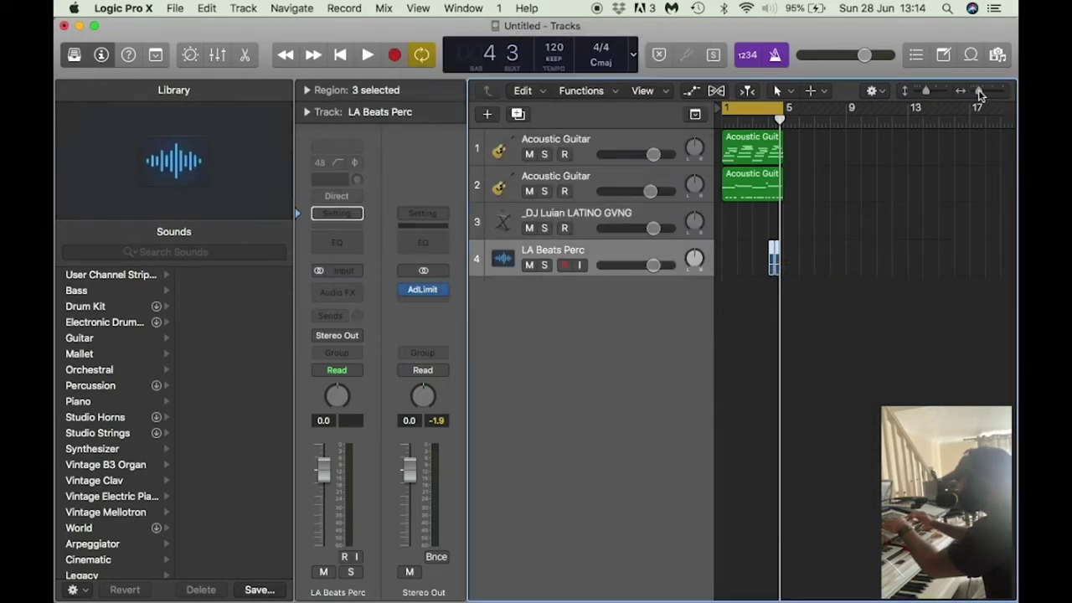
# Convert the three audio regions to a new sampler track named LA Beats Perc, with zones from regions and trigger notes from C1 to E8
pyautogui.press('super+Right')
pyautogui.press('super+Right')
pyautogui.press('super+Right')
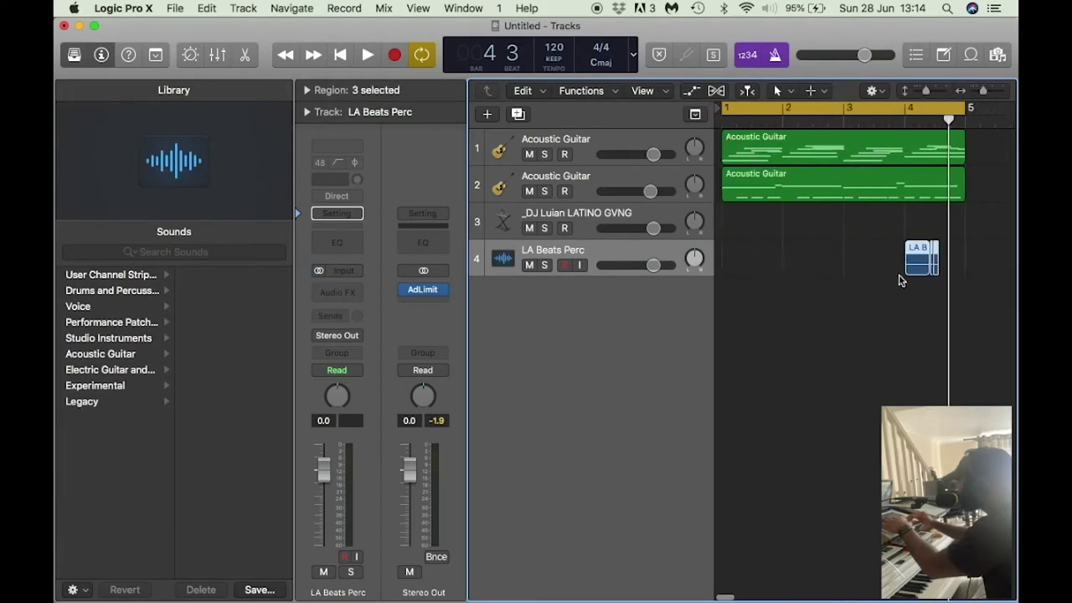
pyautogui.rightClick(918, 264)
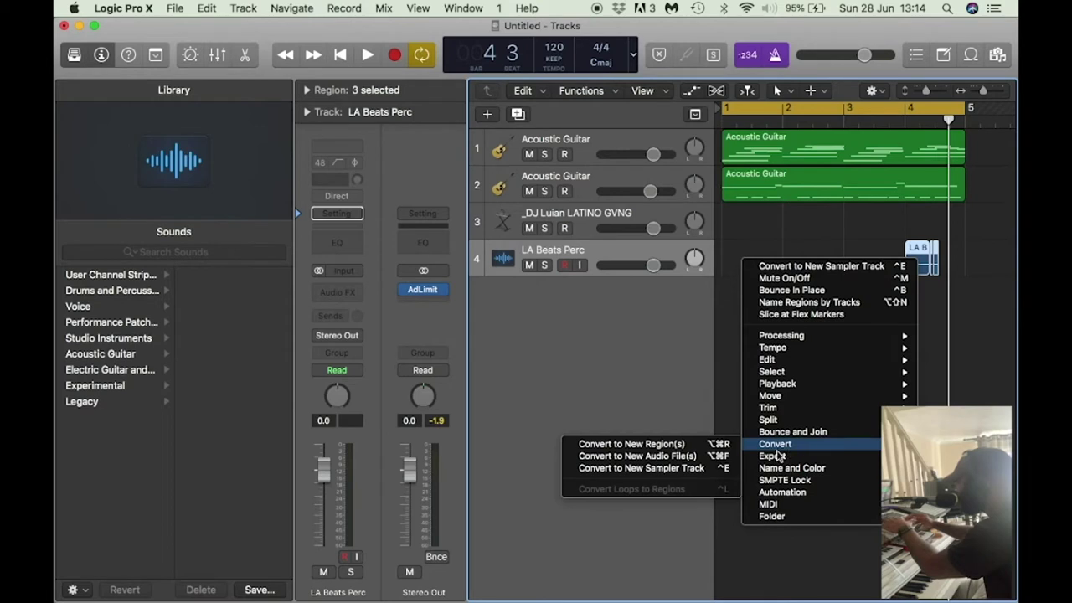
pyautogui.click(706, 471)
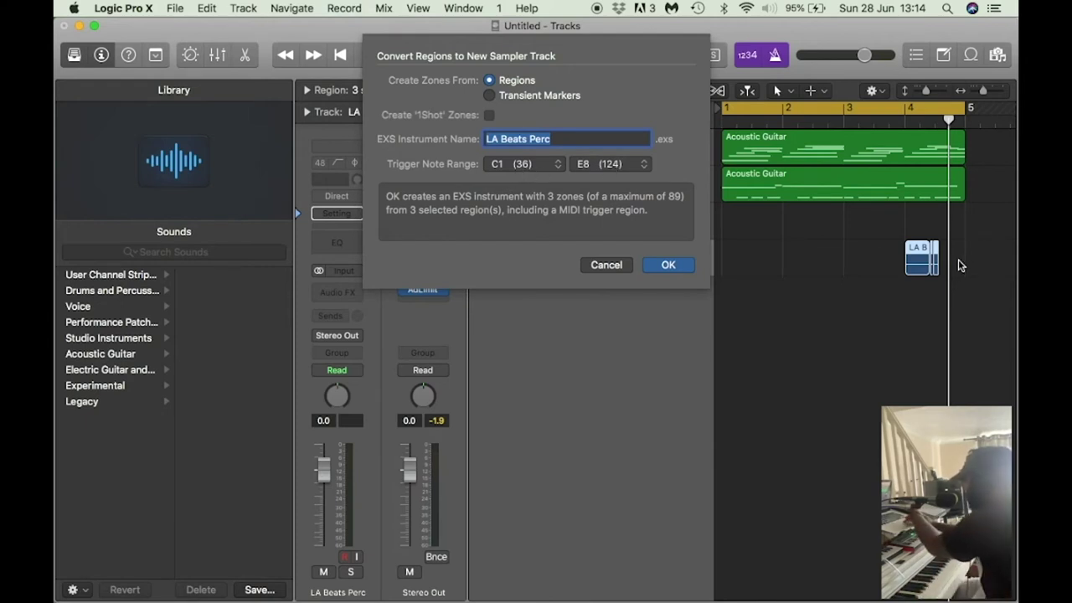
pyautogui.click(558, 171)
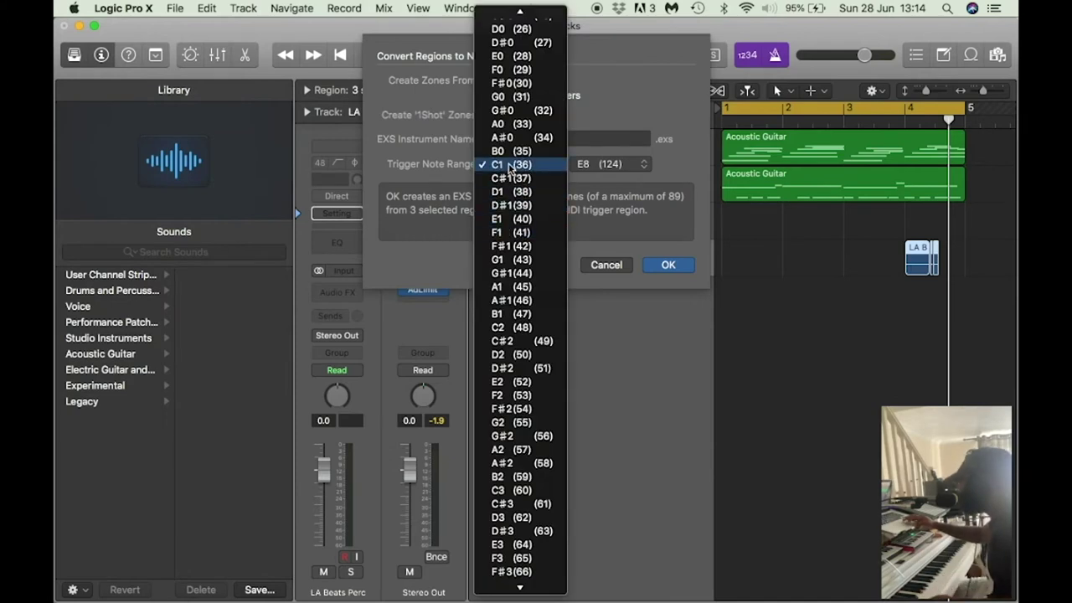
pyautogui.click(497, 166)
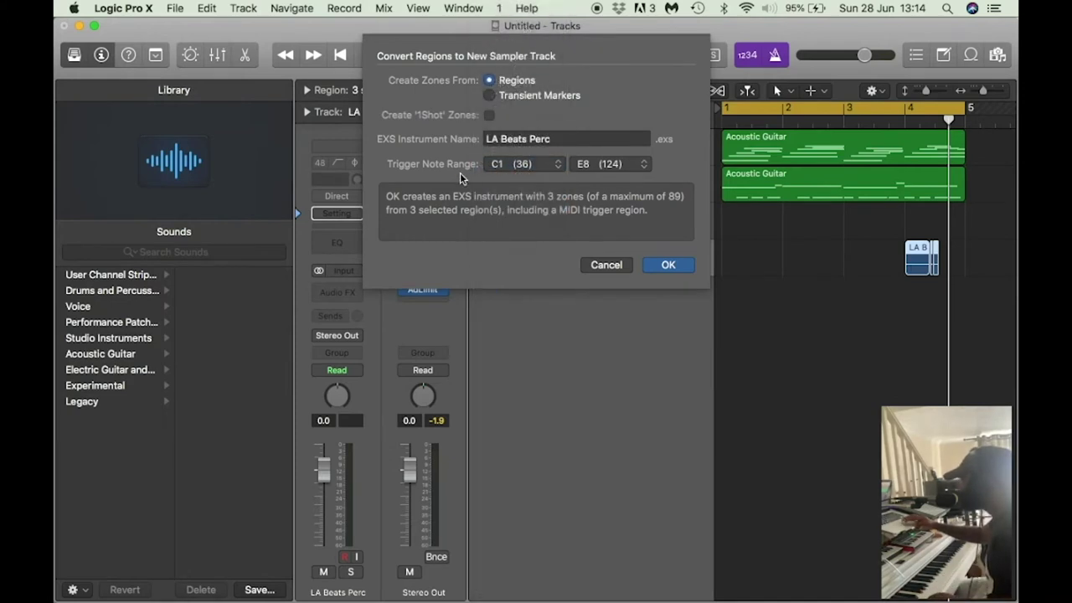
pyautogui.click(668, 265)
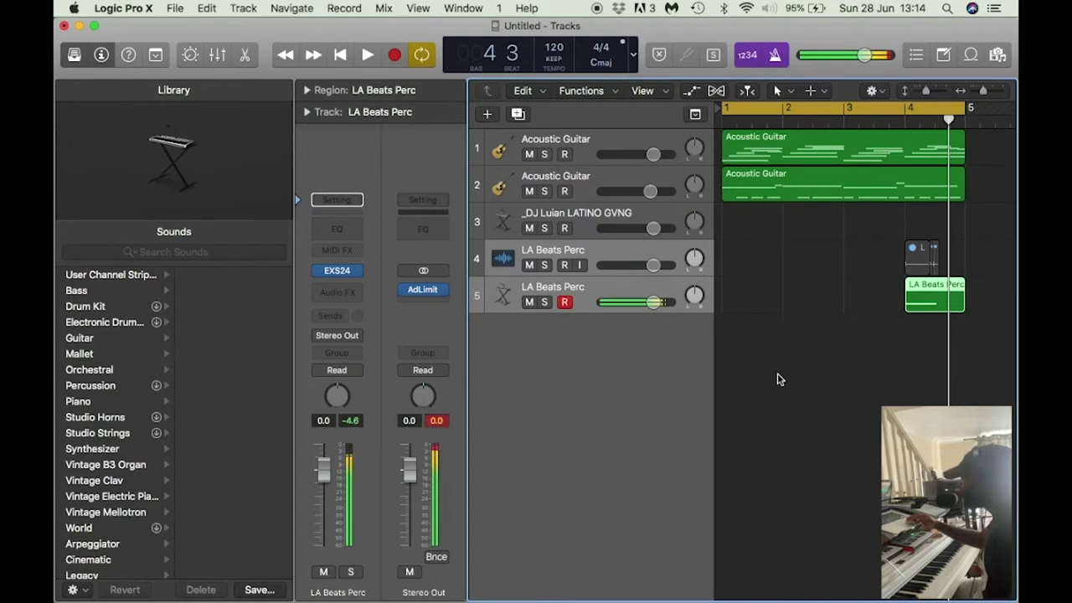
# Audition the LA Beats Perc sampler sounds in Musical Typing at octave C1 and close the keyboard window
pyautogui.press('super+k')
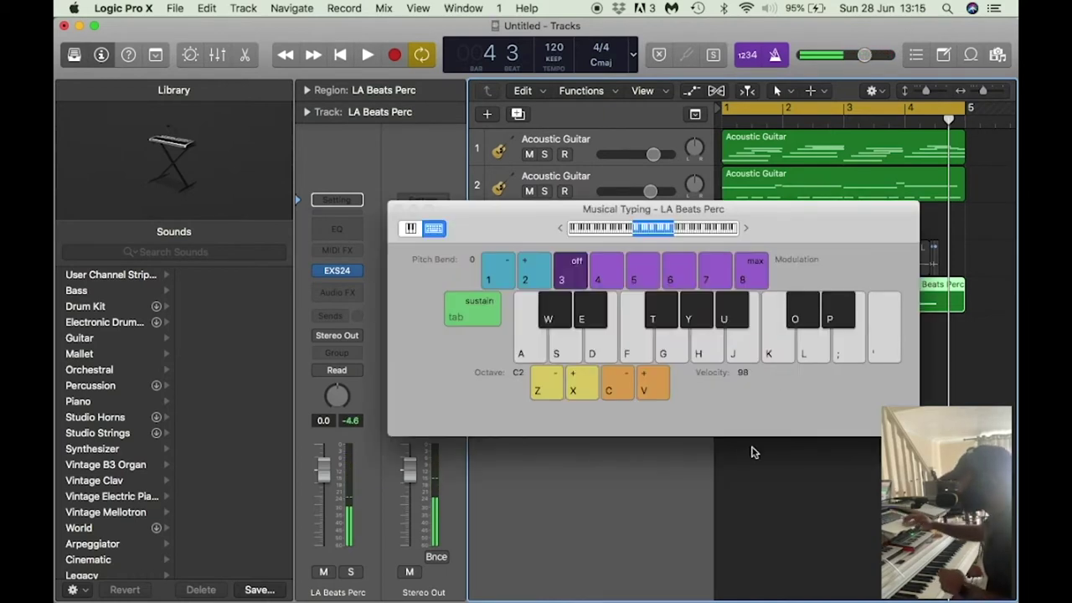
pyautogui.press('z')
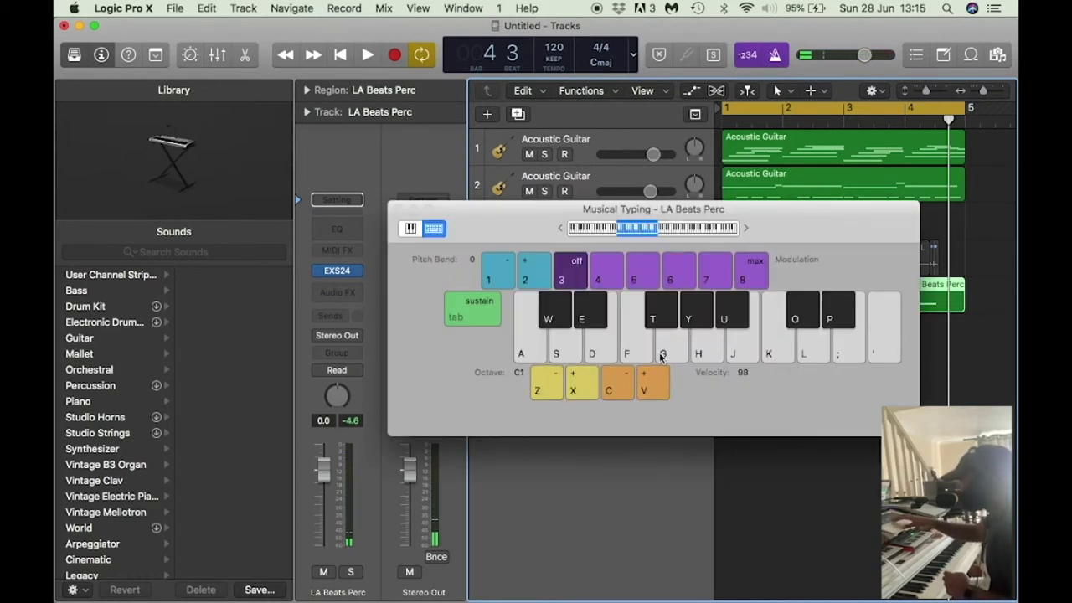
pyautogui.press('a')
pyautogui.press('a')
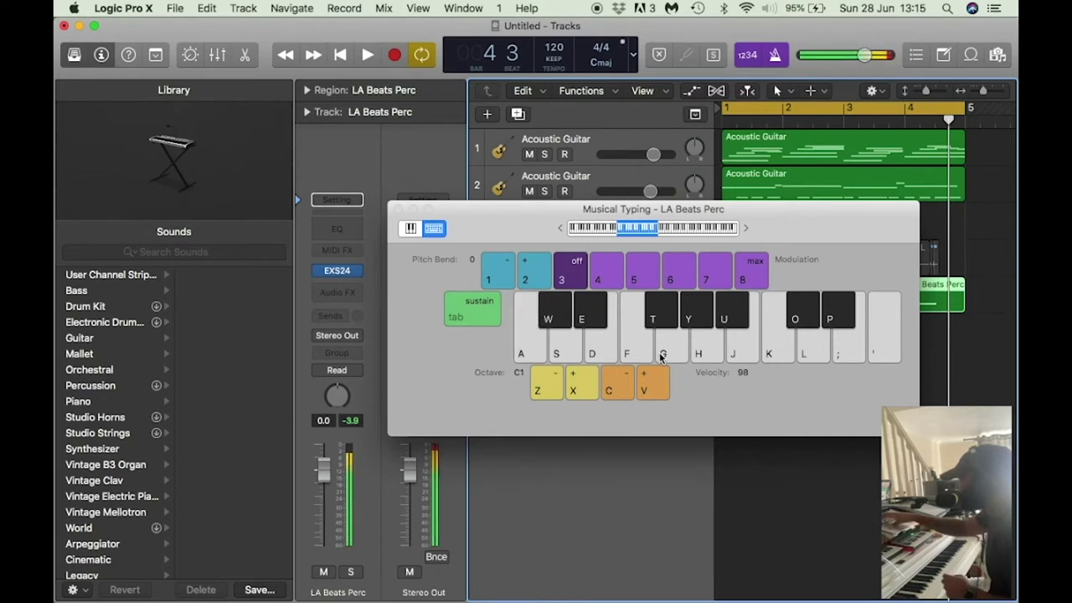
pyautogui.click(399, 208)
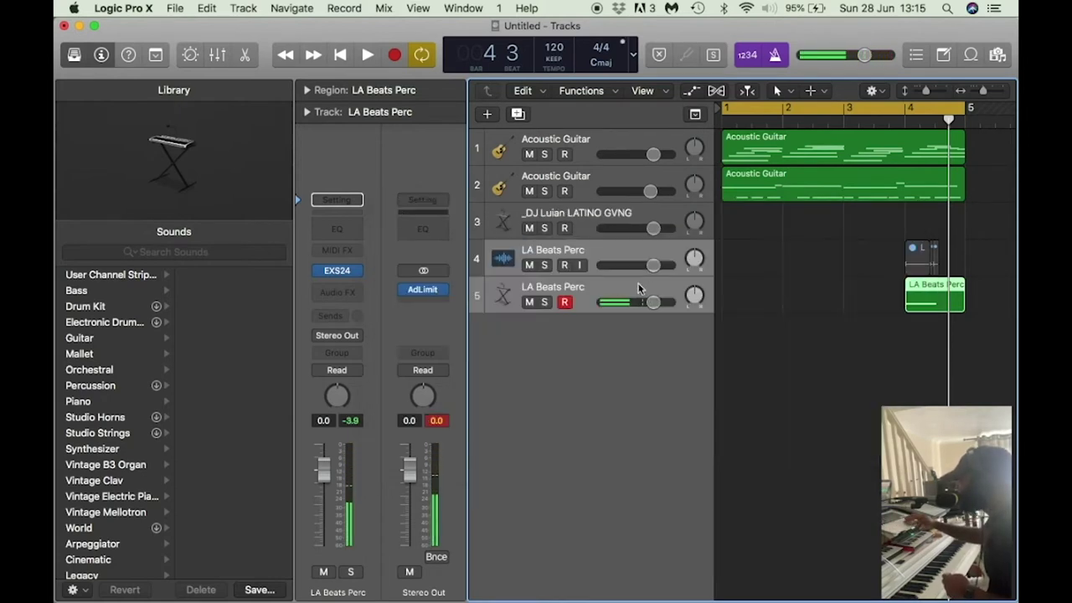
# Delete the LA Beats Perc regions together with their audio and sampler tracks
pyautogui.hotkey('shift', 'Up')
pyautogui.press('BackSpace')
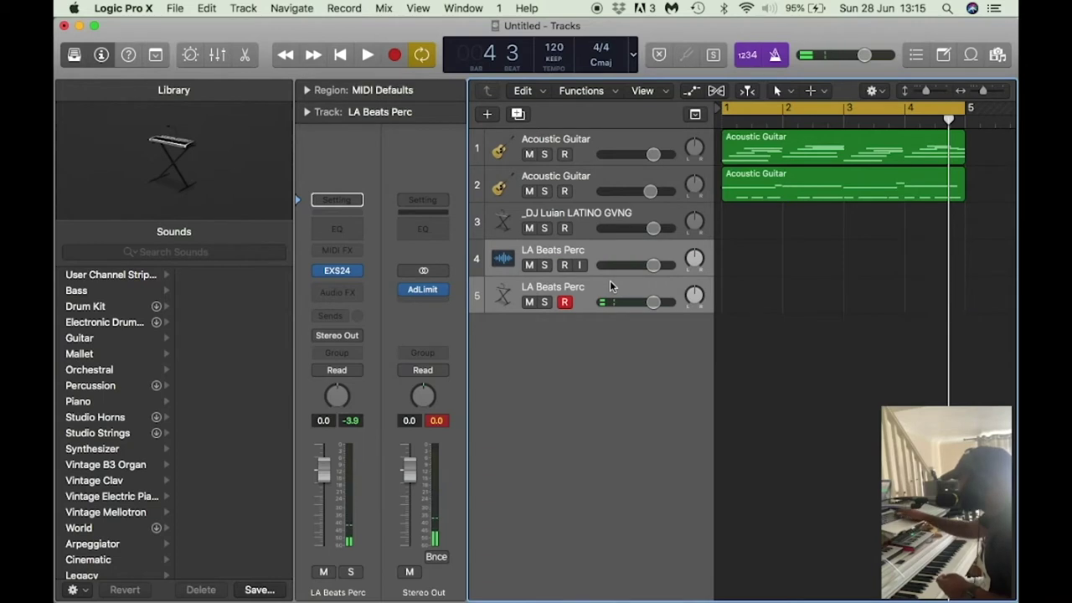
pyautogui.press('super+BackSpace')
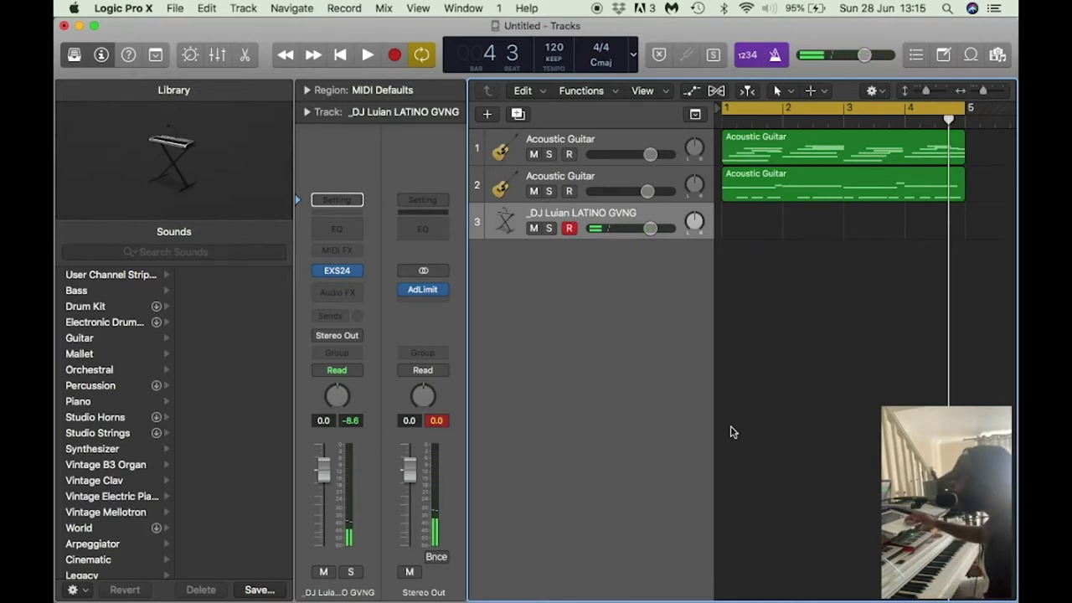
# Play the four-bar loop, then listen to the metronome alone with both Acoustic Guitar tracks muted, and unmute them
pyautogui.press('space')
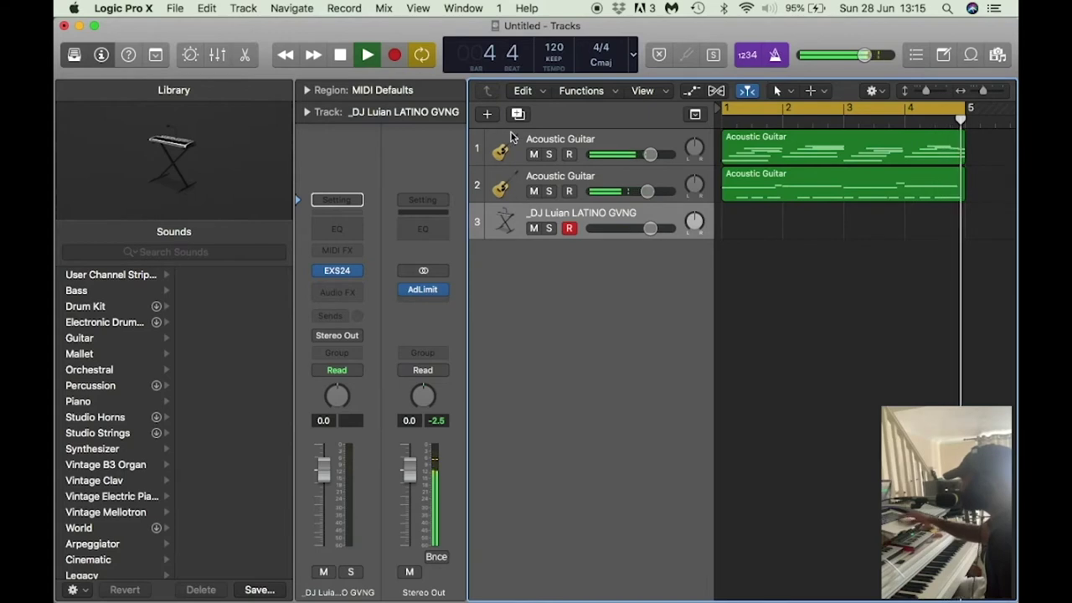
pyautogui.press('space')
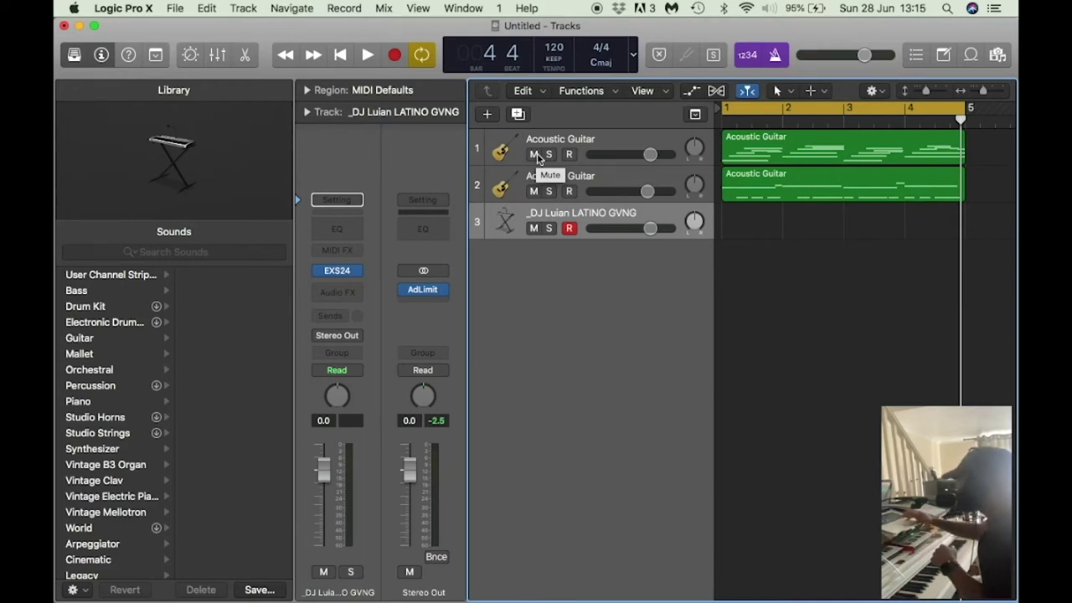
pyautogui.click(539, 155)
pyautogui.click(536, 191)
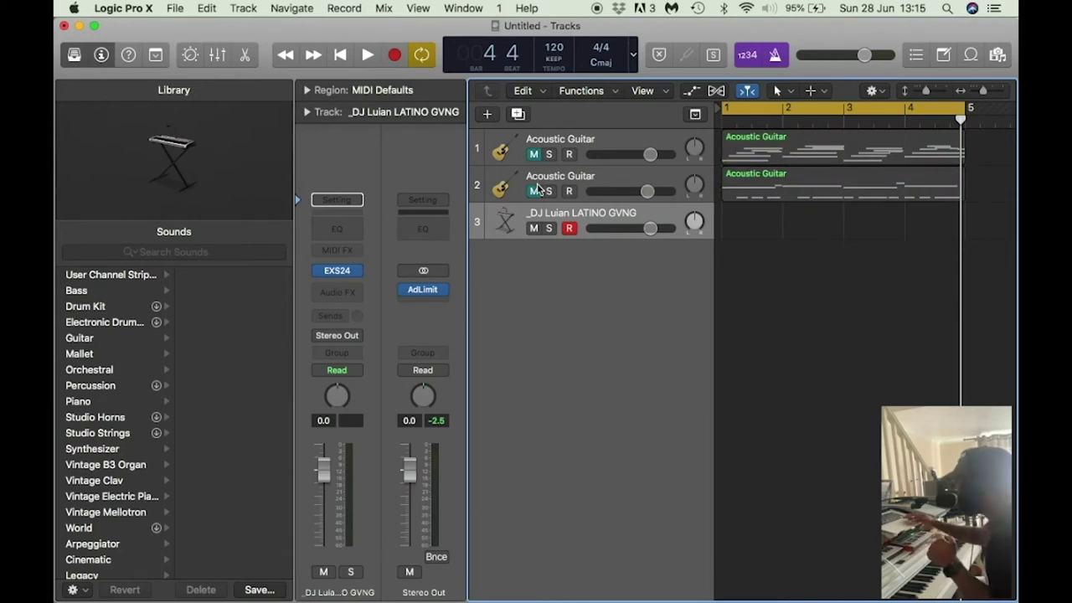
pyautogui.press('space')
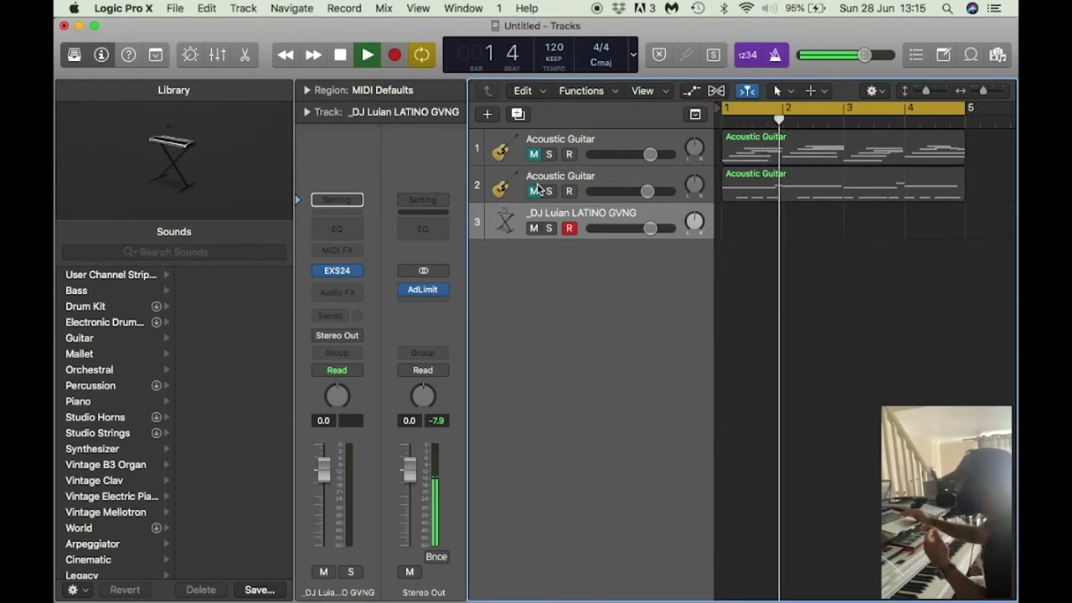
pyautogui.press('space')
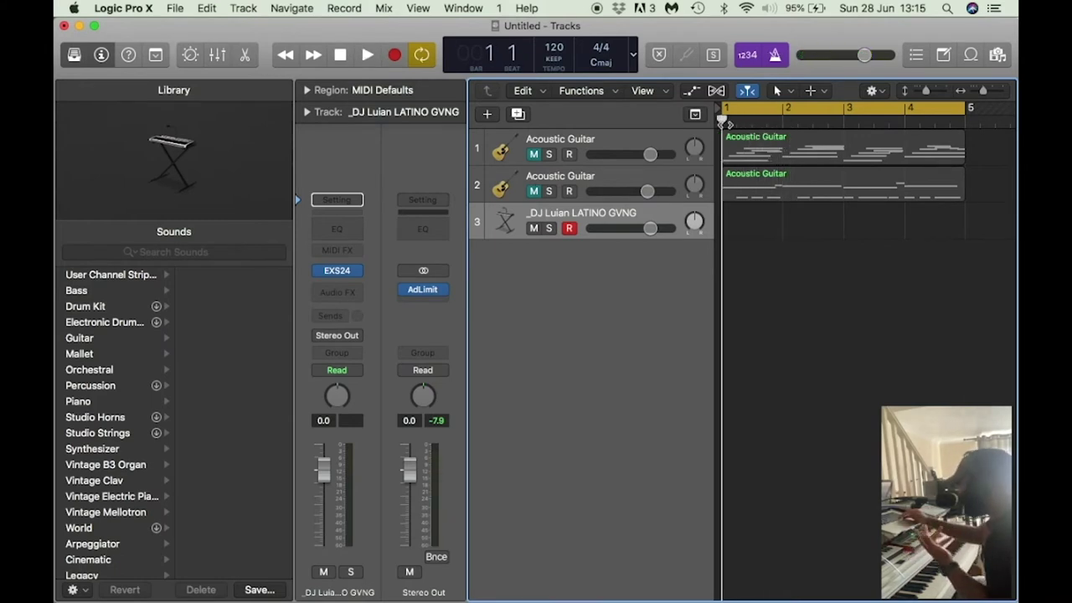
pyautogui.click(533, 155)
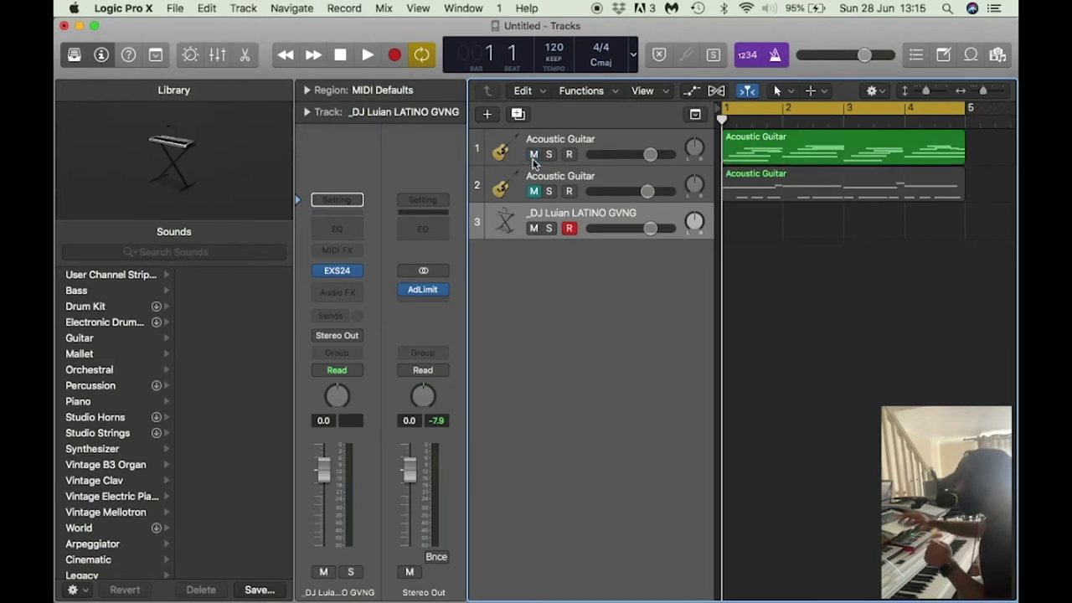
pyautogui.click(534, 192)
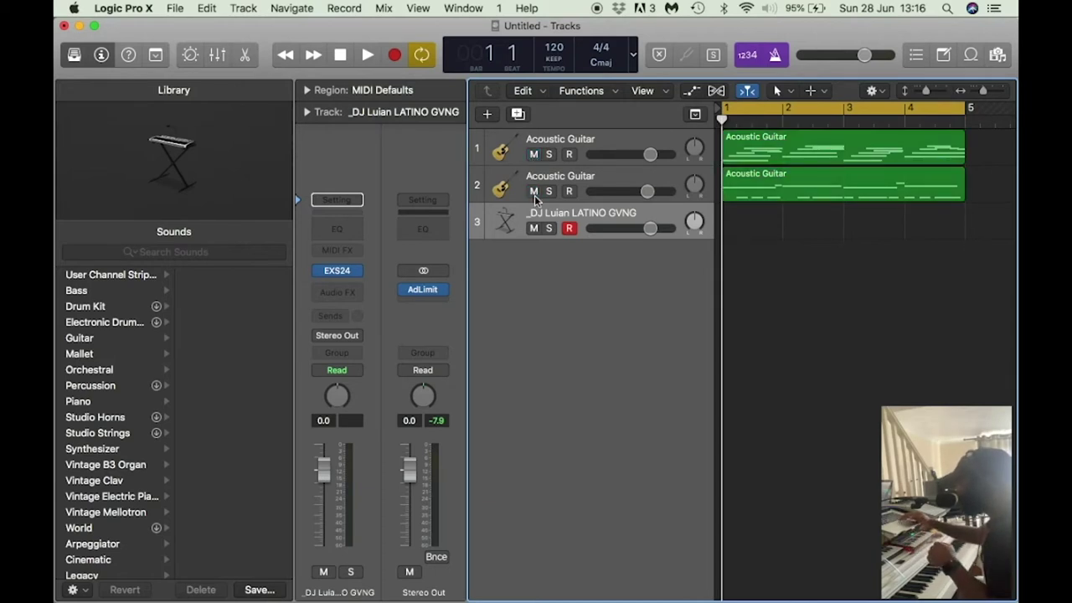
# Rehearse over the guitar loop and record a four-bar drum part with one hit per bar on the _DJ Luian LATINO GVNG track
pyautogui.press('space')
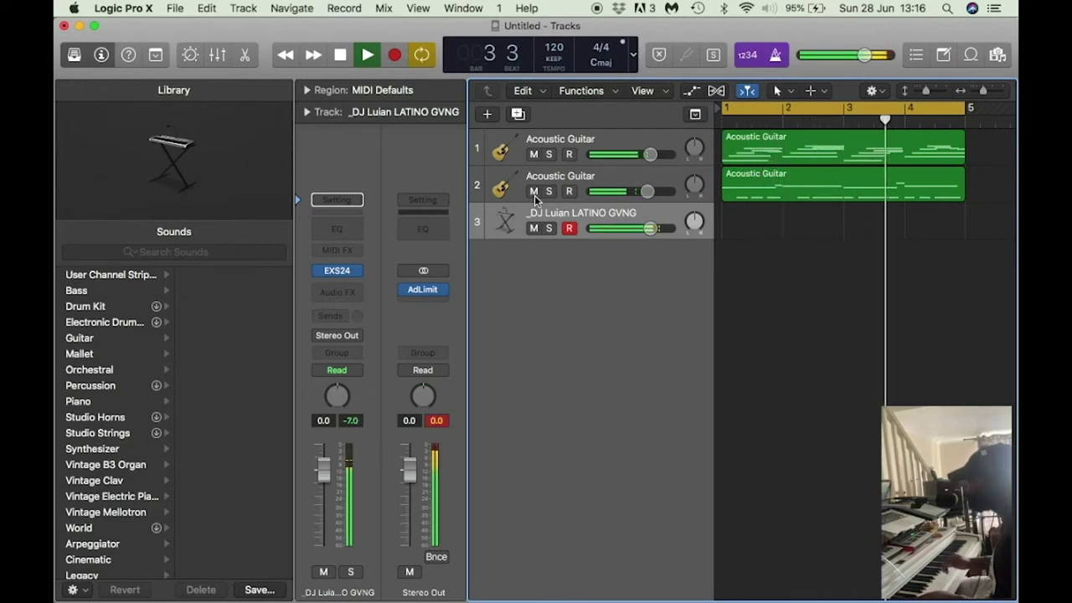
pyautogui.press('space')
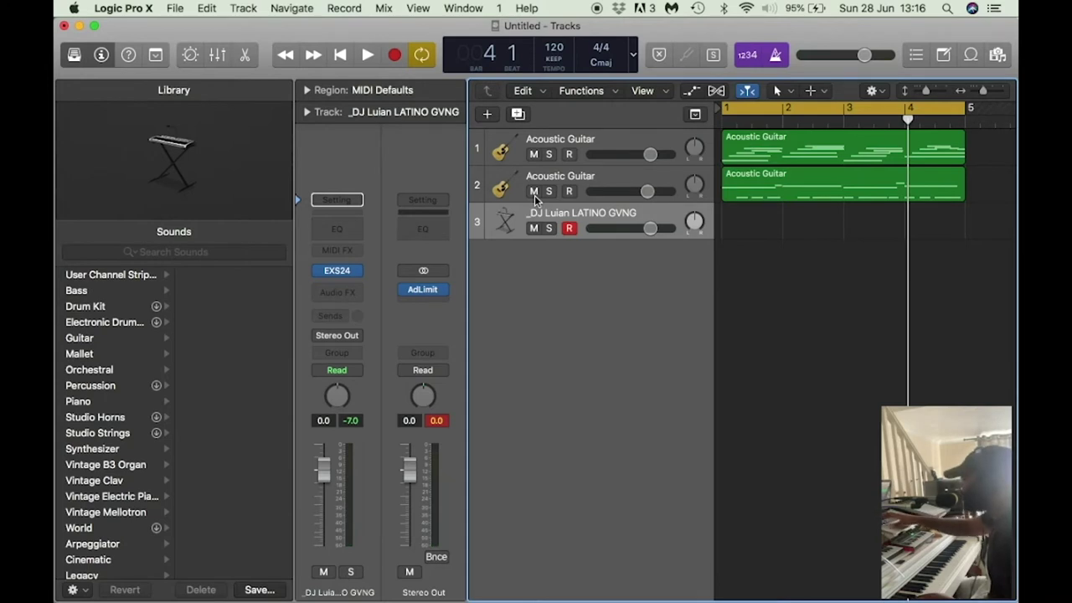
pyautogui.press('r')
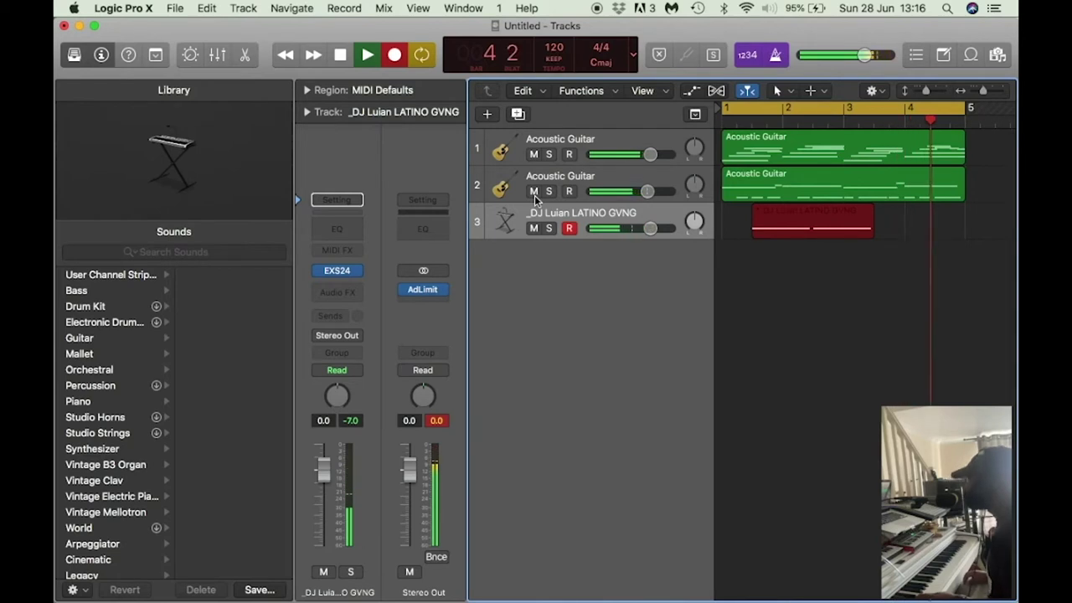
pyautogui.press('space')
# Show the recorded drum region in the Piano Roll and play it back with its four notes selected
pyautogui.press('p')
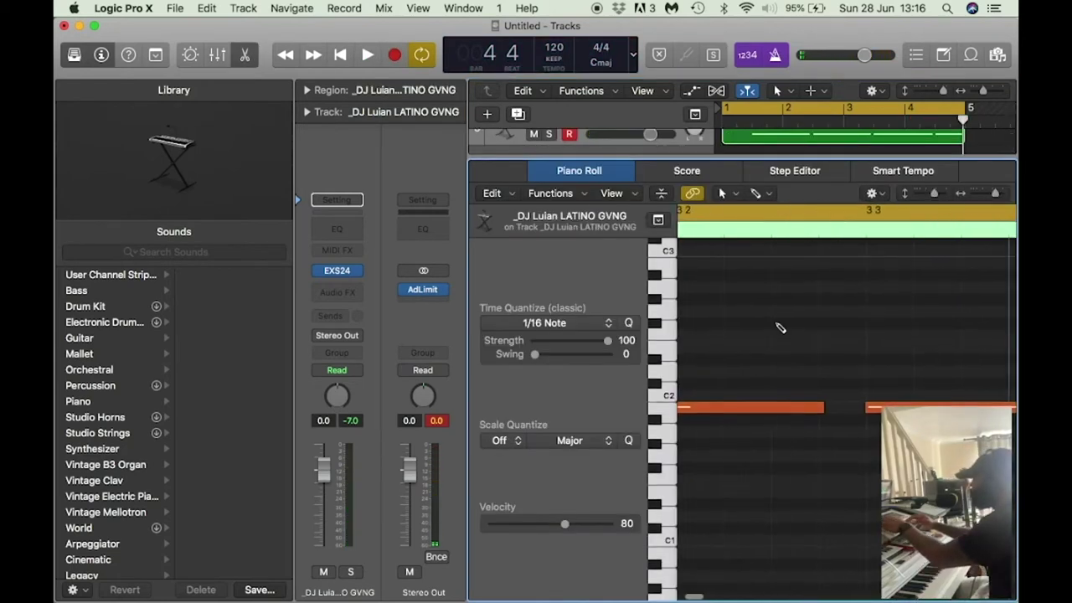
pyautogui.hscroll(-5, 778, 325)
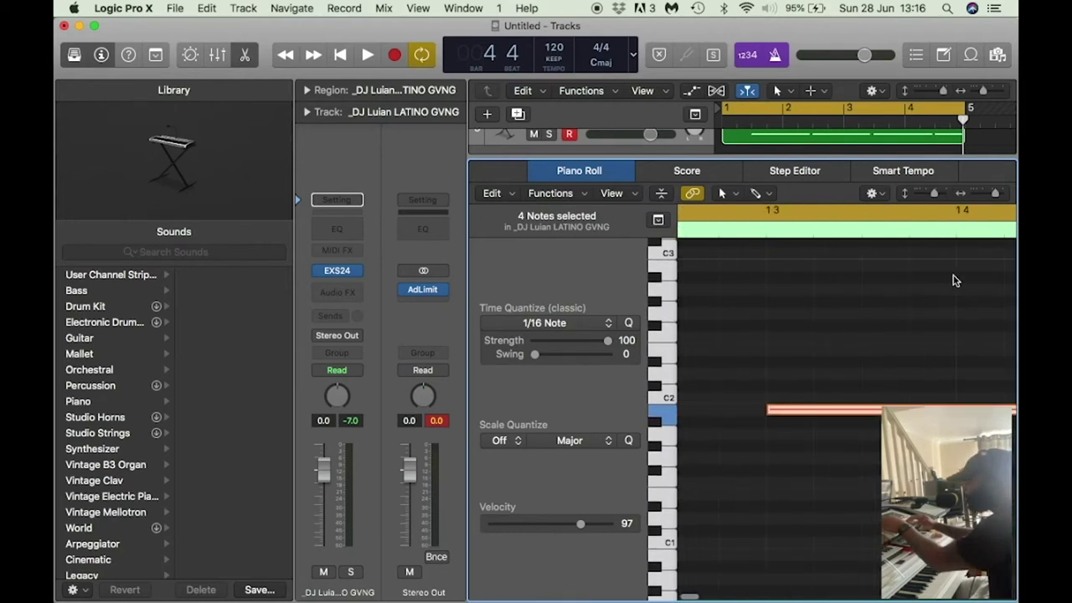
pyautogui.press('space')
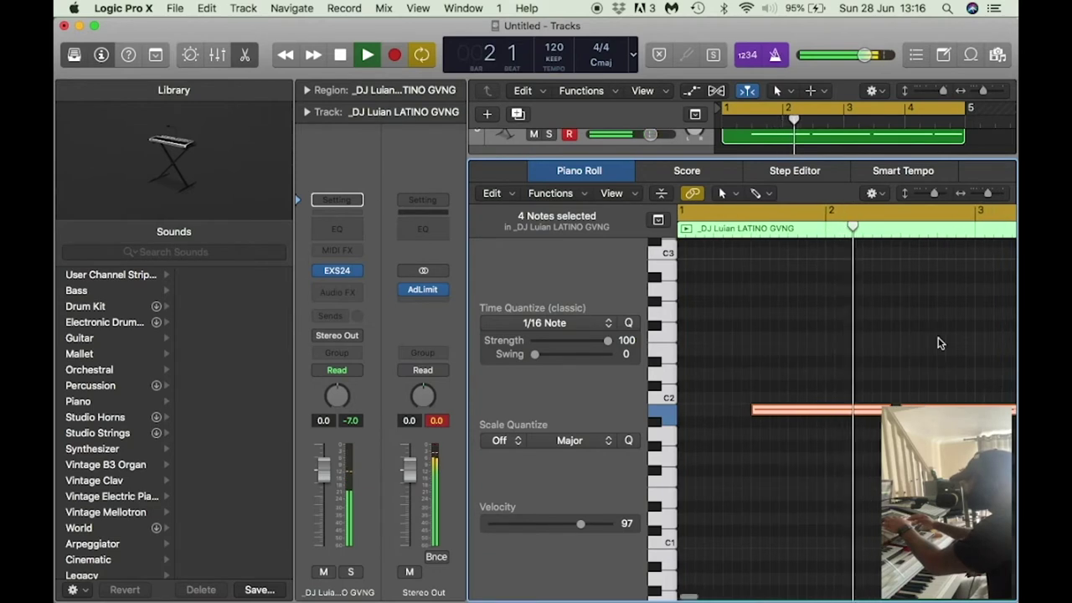
pyautogui.press('space')
# Solo the drum track and listen to its four notes with the whole region shown in the Piano Roll
pyautogui.hscroll(-3, 913, 343)
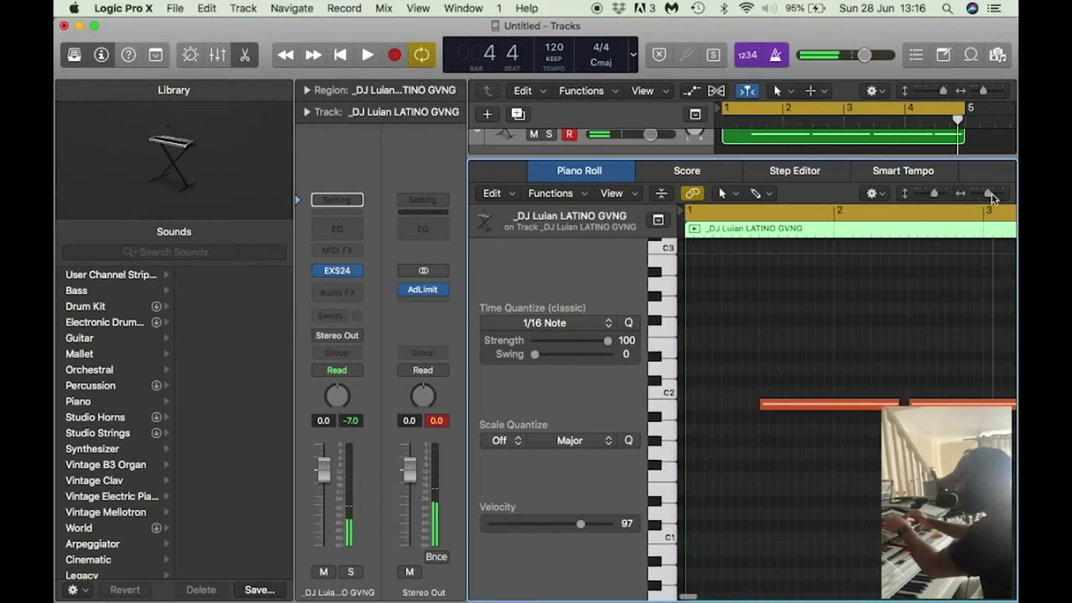
pyautogui.moveTo(985, 192); pyautogui.dragTo(824, 193)
pyautogui.press('s')
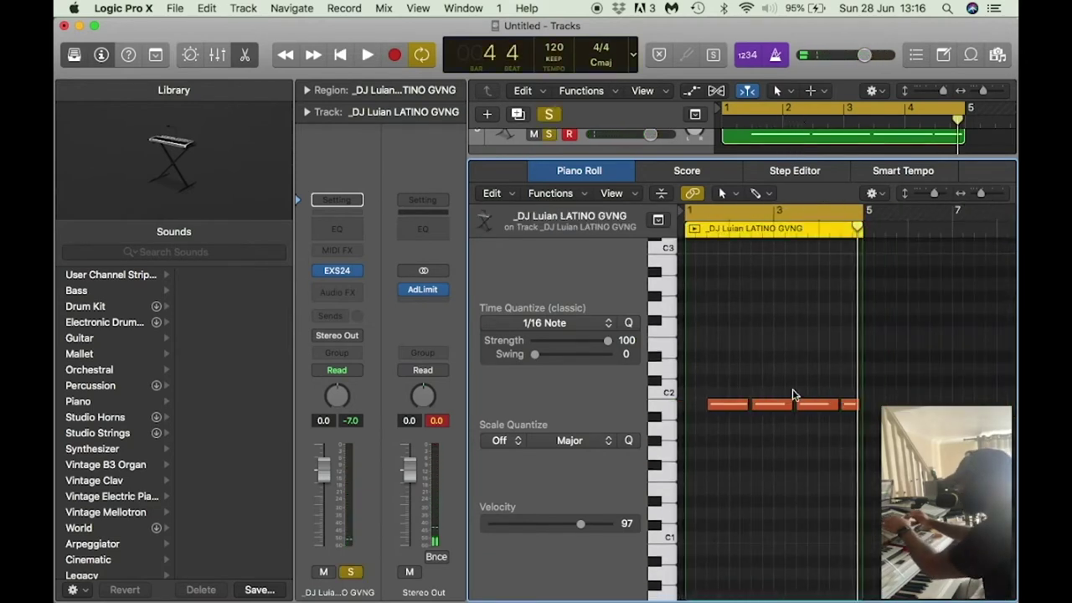
pyautogui.moveTo(873, 453); pyautogui.dragTo(713, 383)
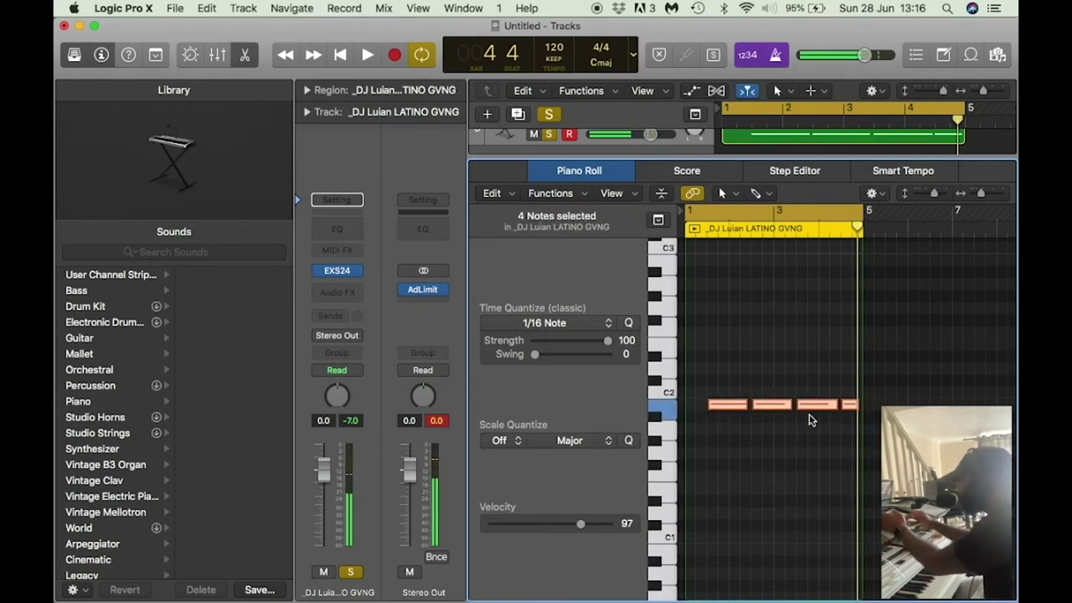
pyautogui.press('space')
pyautogui.click(840, 327)
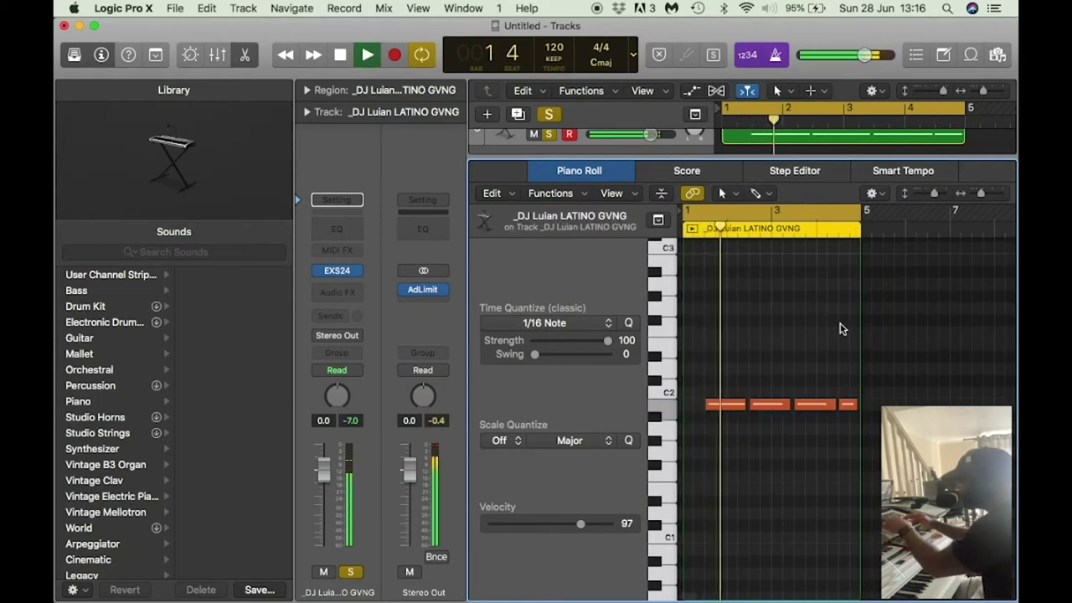
pyautogui.press('space')
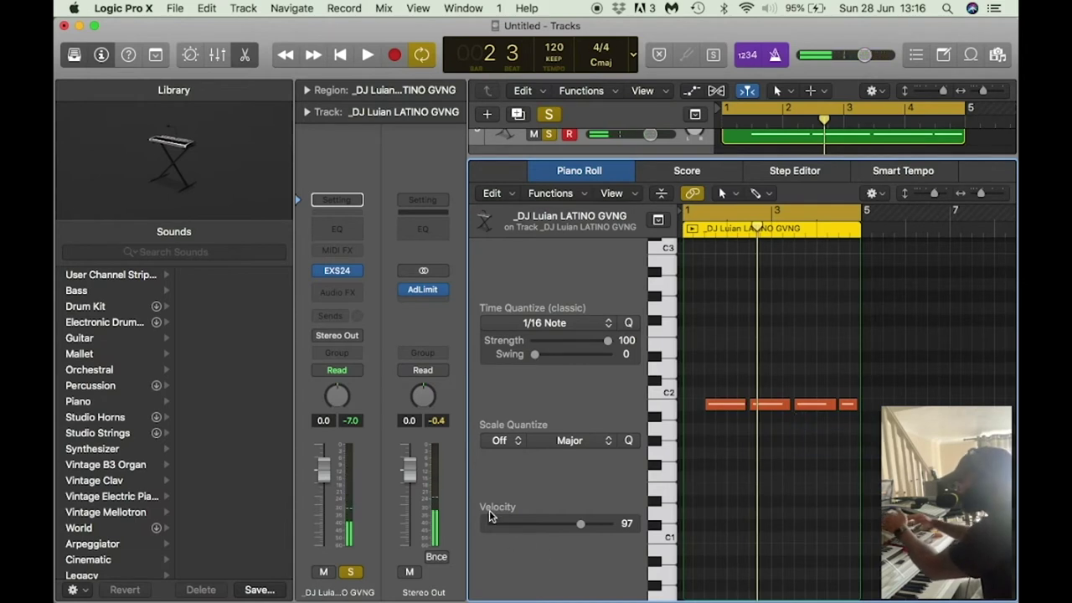
# Try a velocity of 127 on the first drum note and play the soloed drum part
pyautogui.moveTo(567, 523); pyautogui.dragTo(764, 430)
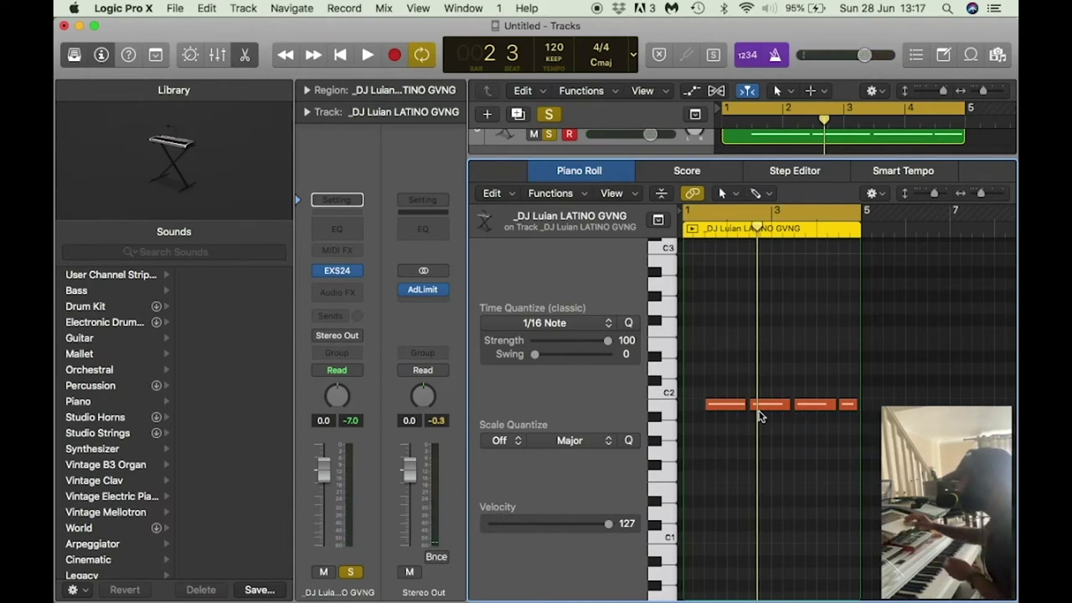
pyautogui.click(766, 406)
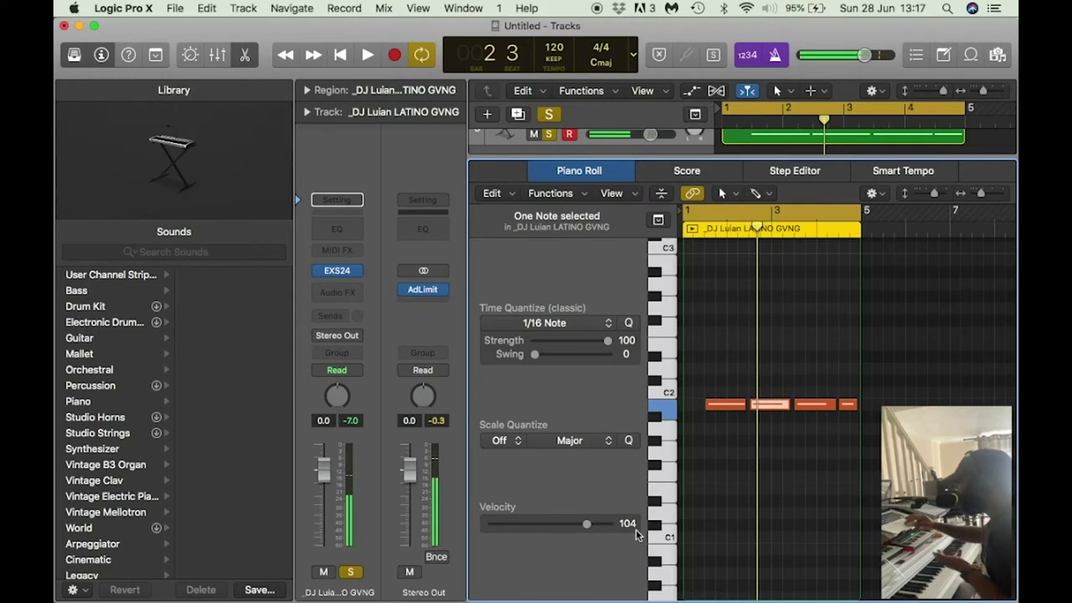
pyautogui.click(726, 408)
pyautogui.moveTo(590, 524); pyautogui.dragTo(627, 522)
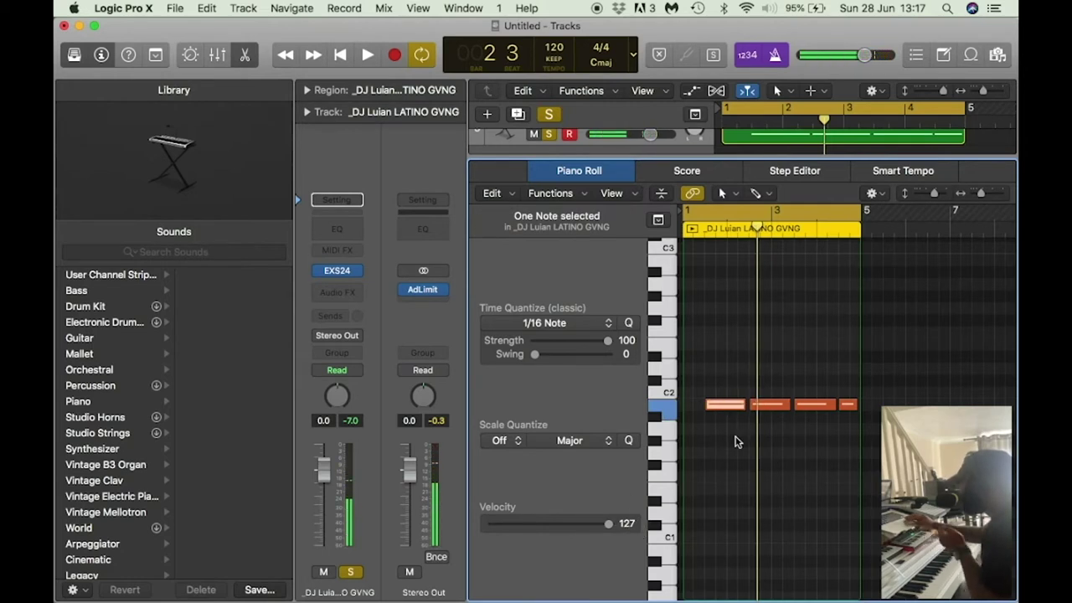
pyautogui.click(737, 435)
pyautogui.click(725, 405)
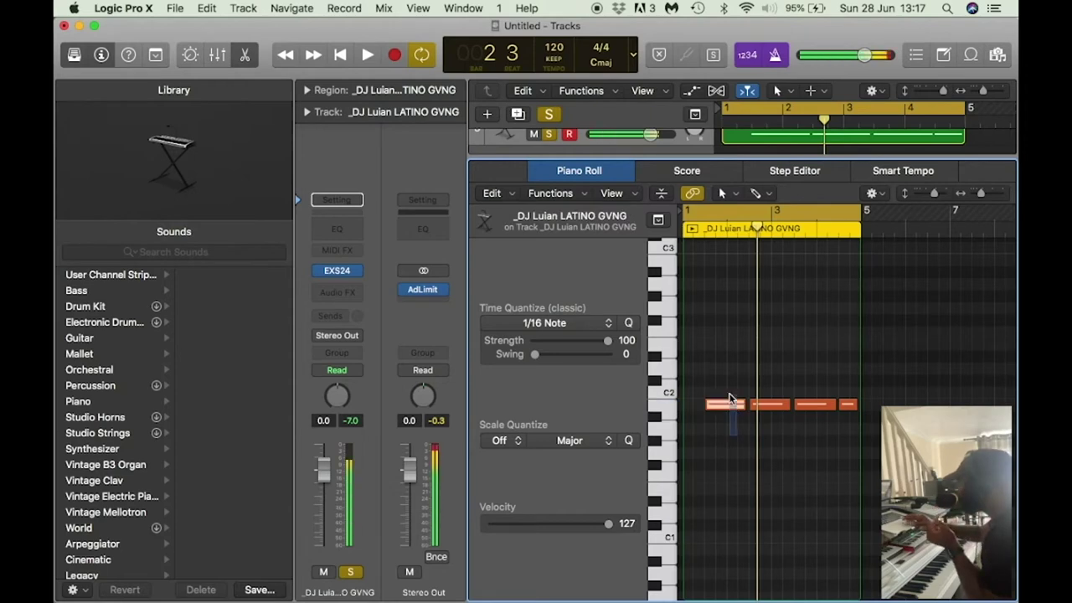
pyautogui.press('space')
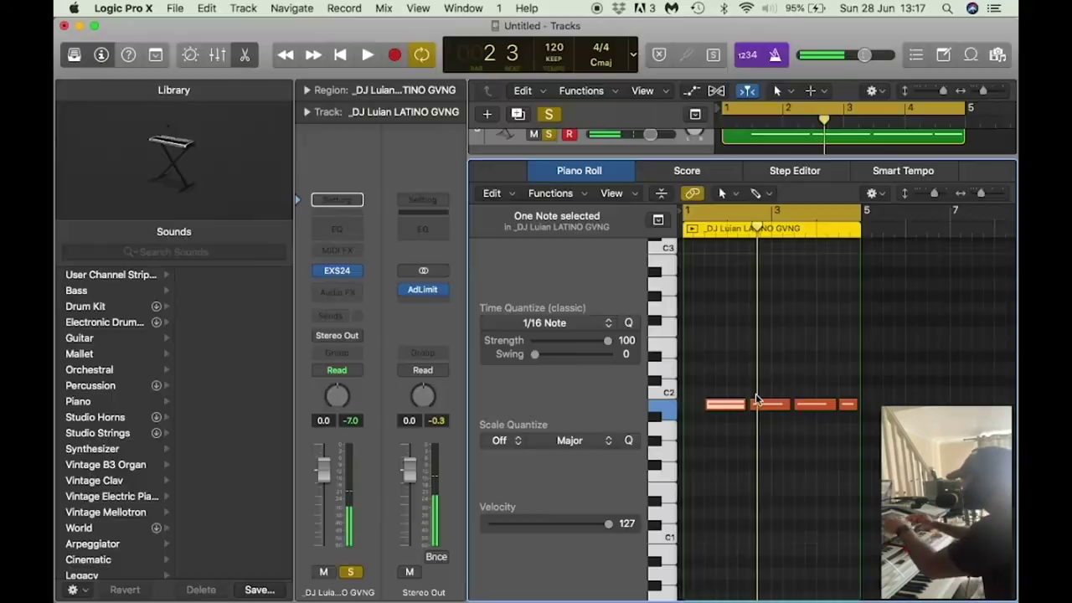
pyautogui.press('space')
pyautogui.press('space')
# Select all four drum notes and apply the Fixed Velocity MIDI Transform at 100, closing the transform window
pyautogui.press('super+a')
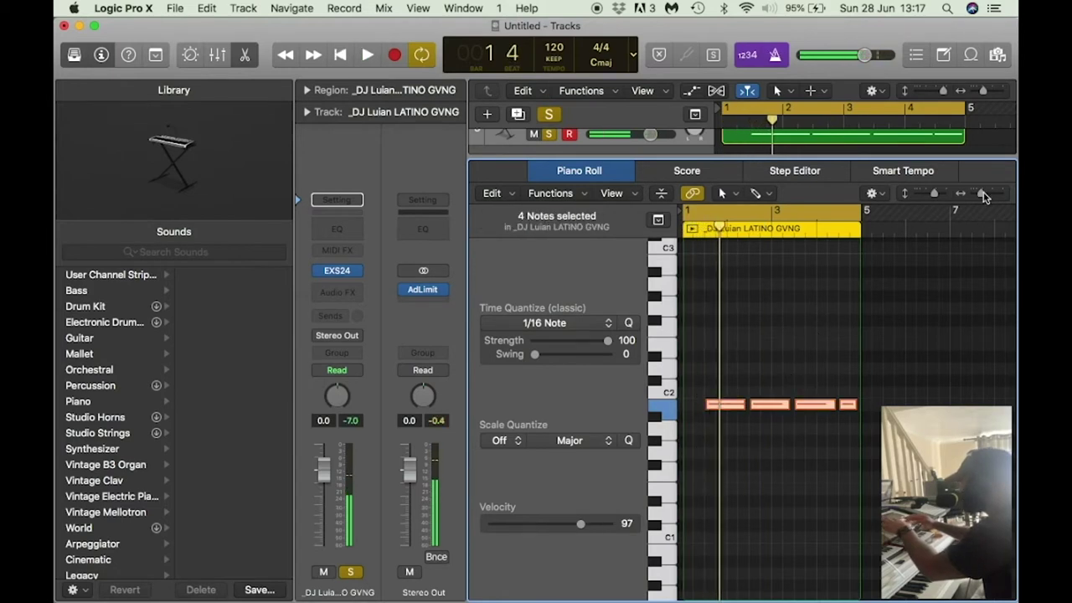
pyautogui.moveTo(985, 195); pyautogui.dragTo(995, 196)
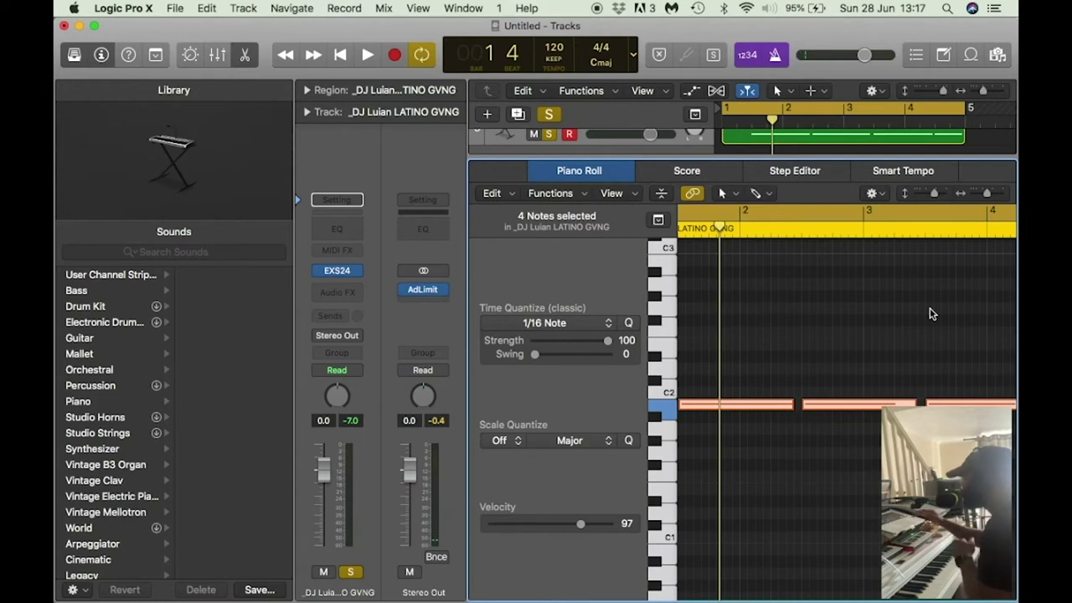
pyautogui.click(550, 194)
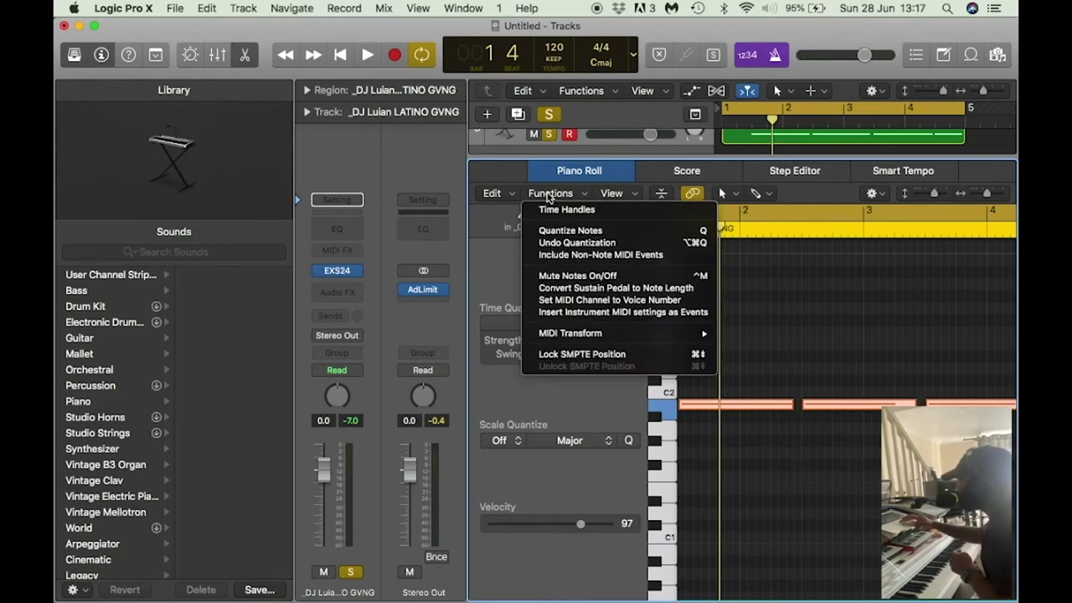
pyautogui.moveTo(630, 339)
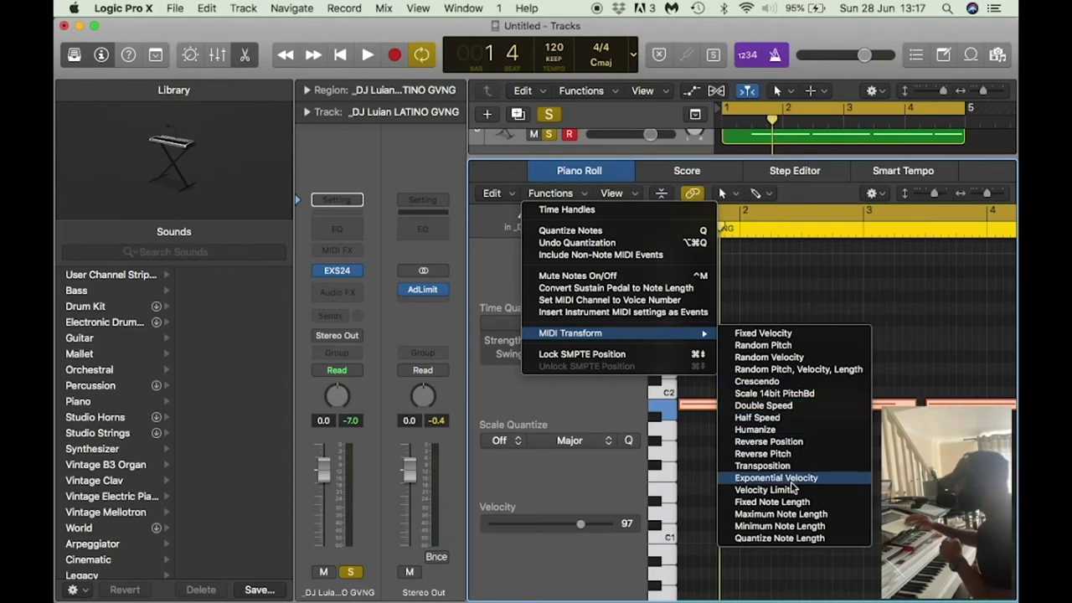
pyautogui.click(796, 333)
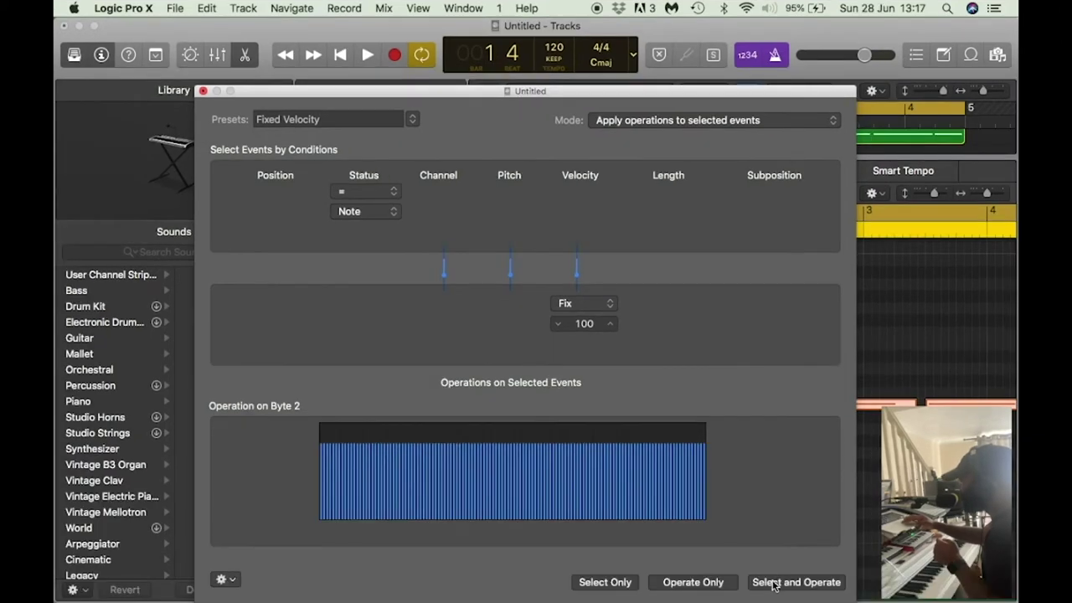
pyautogui.click(774, 585)
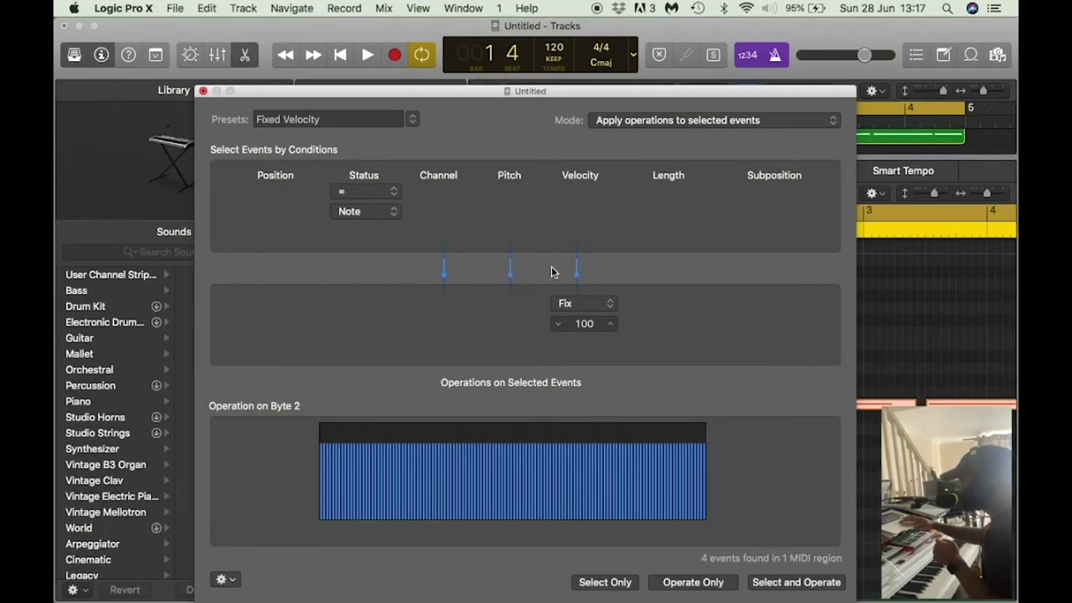
pyautogui.click(203, 91)
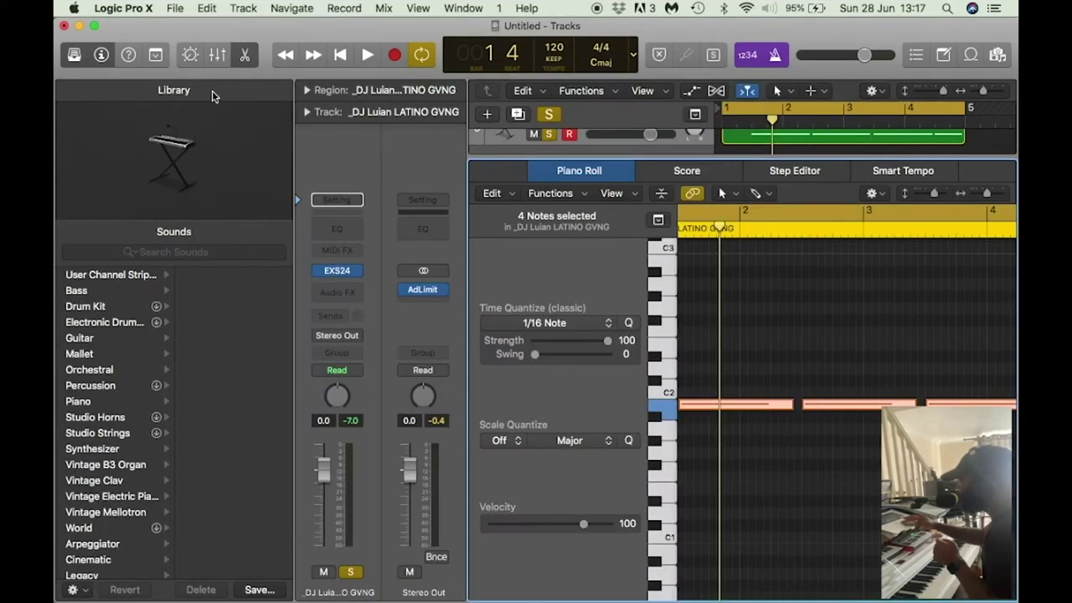
# Check the velocity of the individual drum notes across the region
pyautogui.click(758, 451)
pyautogui.hscroll(-1, 821, 410)
pyautogui.click(816, 404)
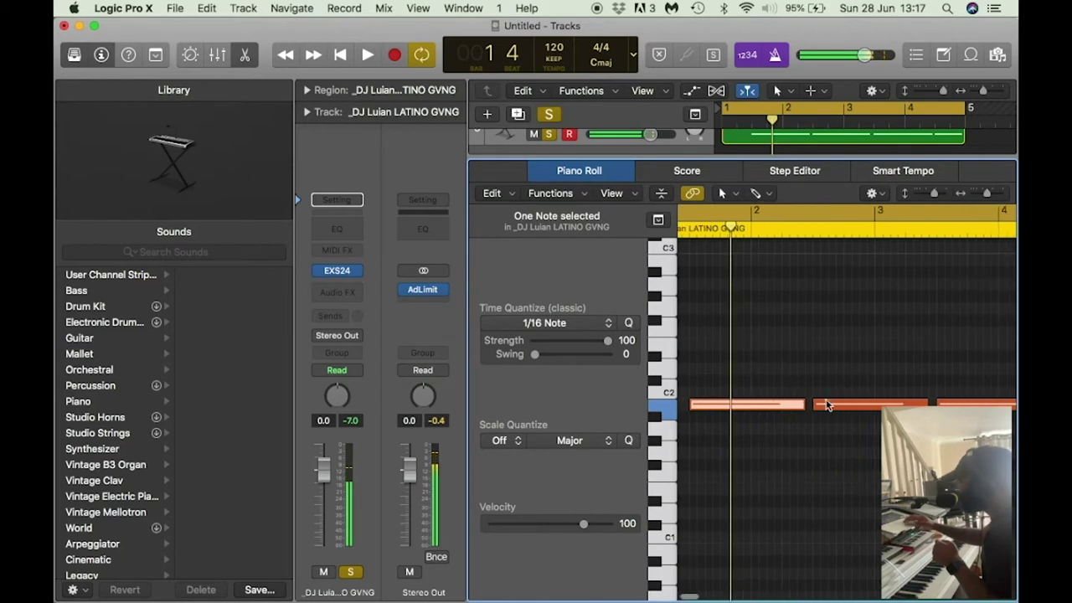
pyautogui.click(846, 406)
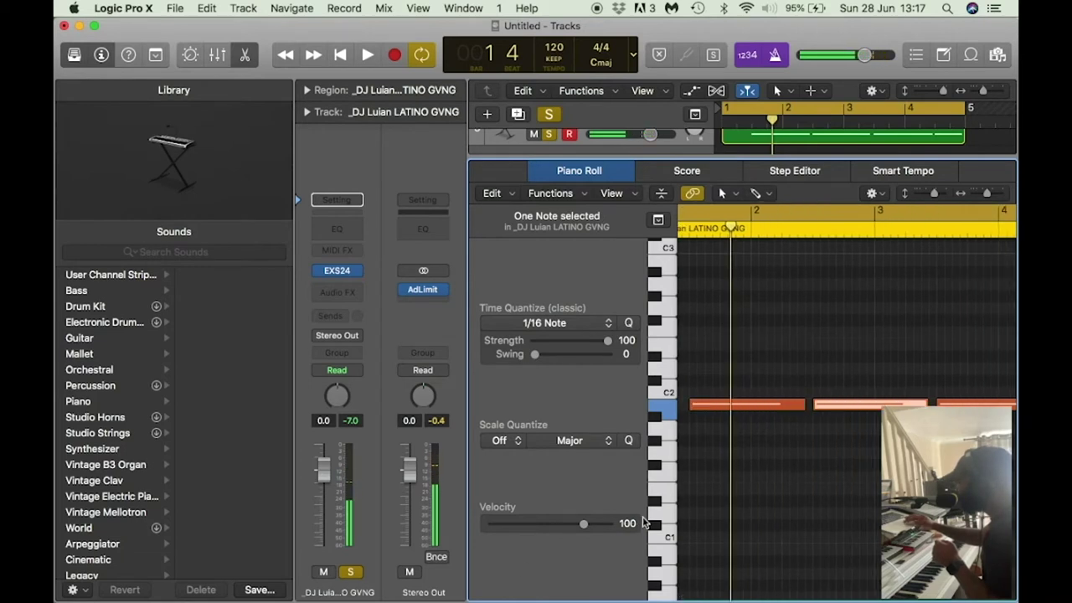
pyautogui.hscroll(3, 952, 375)
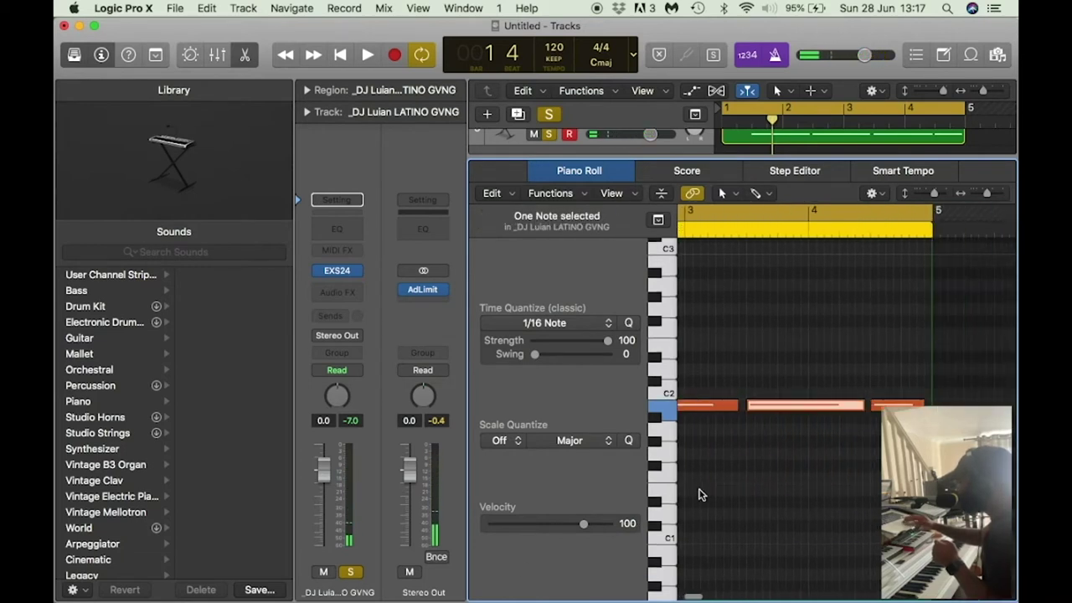
# Close the Piano Roll, unsolo the drum track and play the drum part together with both guitars
pyautogui.press('p')
pyautogui.press('space')
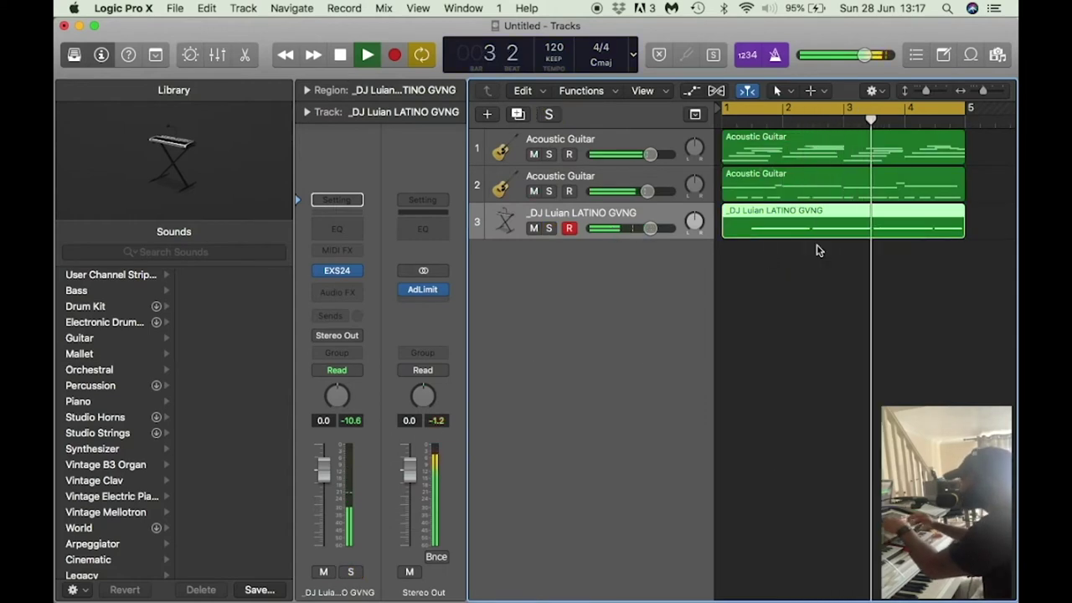
pyautogui.press('space')
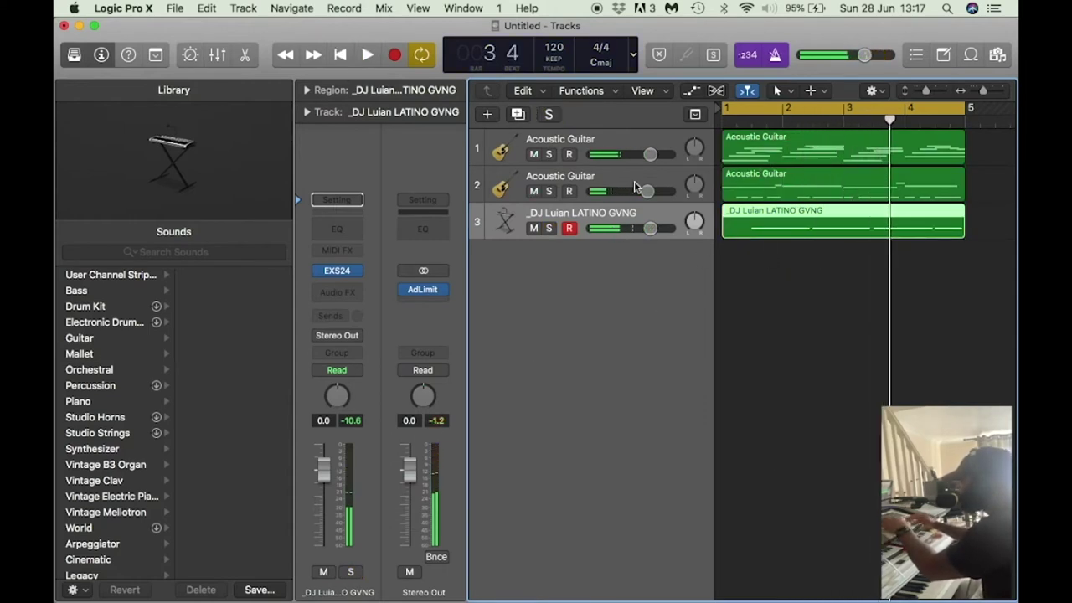
# Rename the _DJ Luian LATINO GVNG drum track "clap"
pyautogui.doubleClick(595, 215)
pyautogui.write('clap')
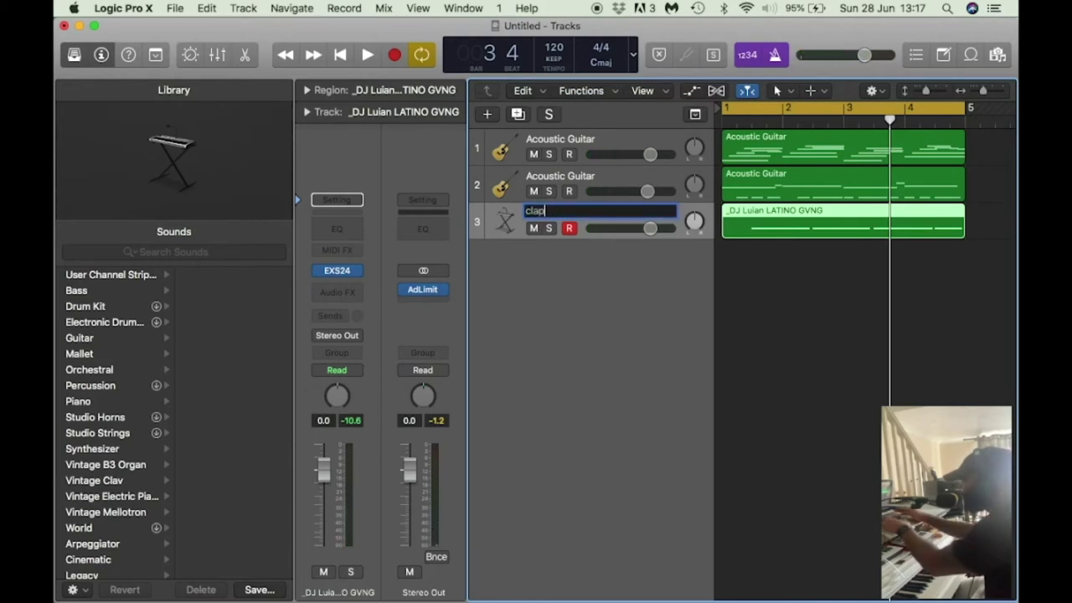
pyautogui.press('Return')
# Rename the first acoustic guitar track "main guitar" and the second one "guitar melody 1"
pyautogui.doubleClick(579, 140)
pyautogui.write('main guit')
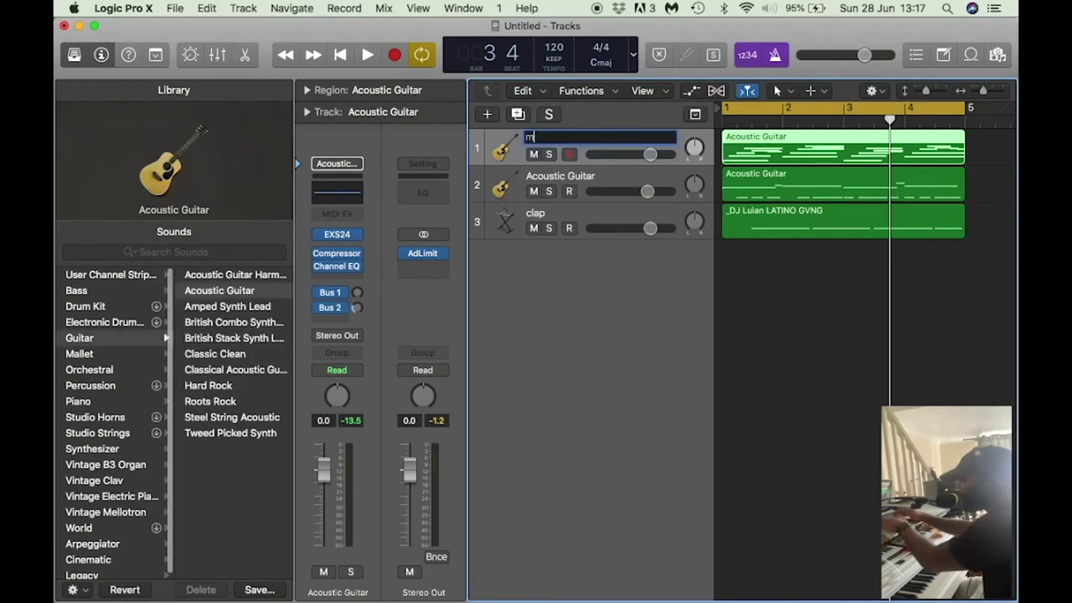
pyautogui.press('Return')
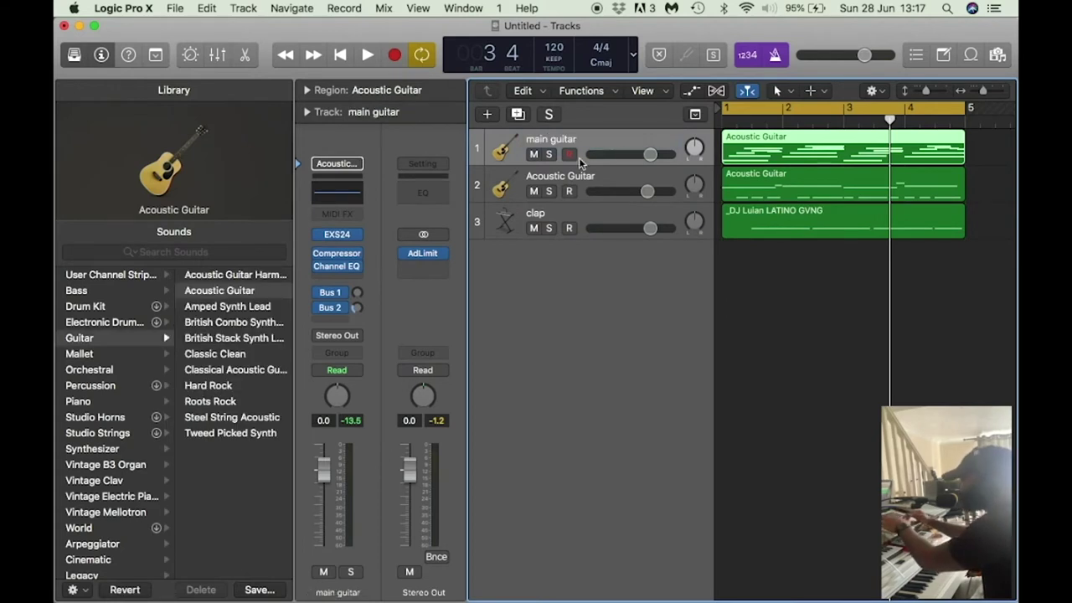
pyautogui.doubleClick(574, 178)
pyautogui.write('guit')
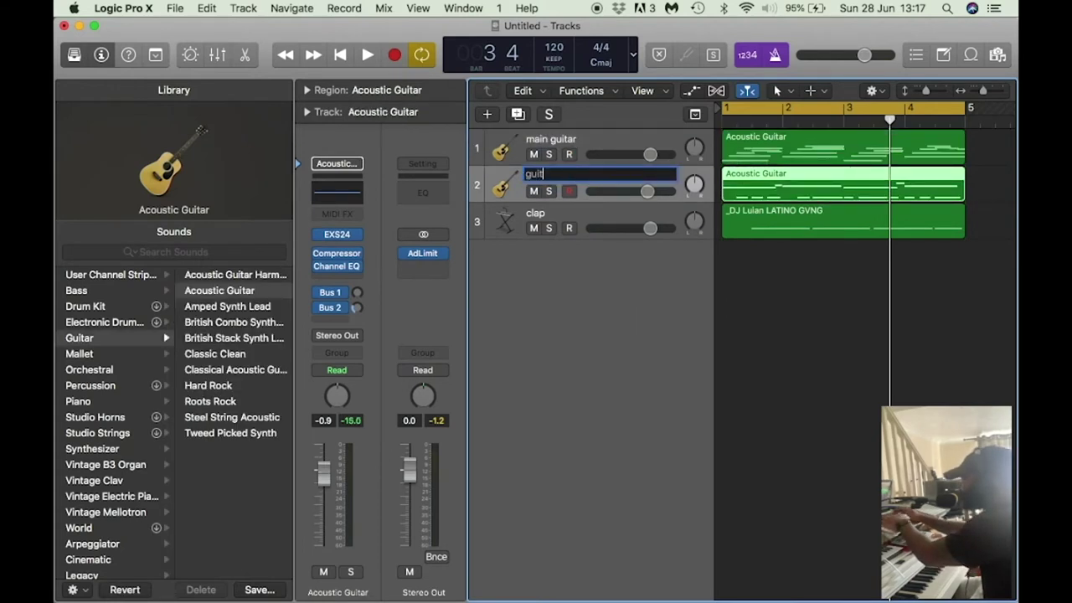
pyautogui.write('ar melody 1')
pyautogui.press('Return')
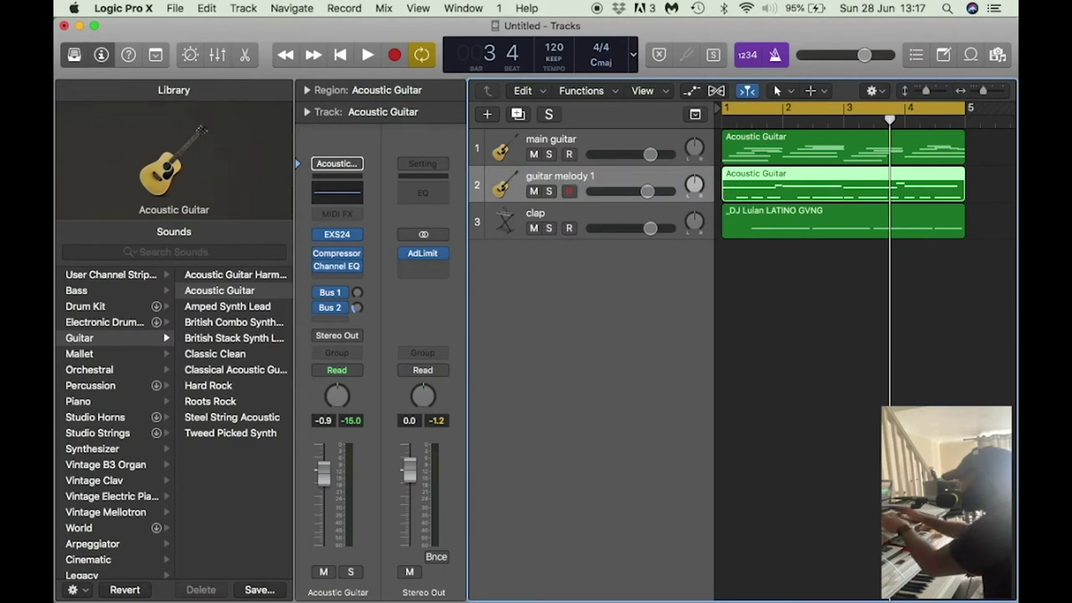
# Add a new track that duplicates the clap track's settings and play the arrangement
pyautogui.click(778, 222)
pyautogui.click(852, 339)
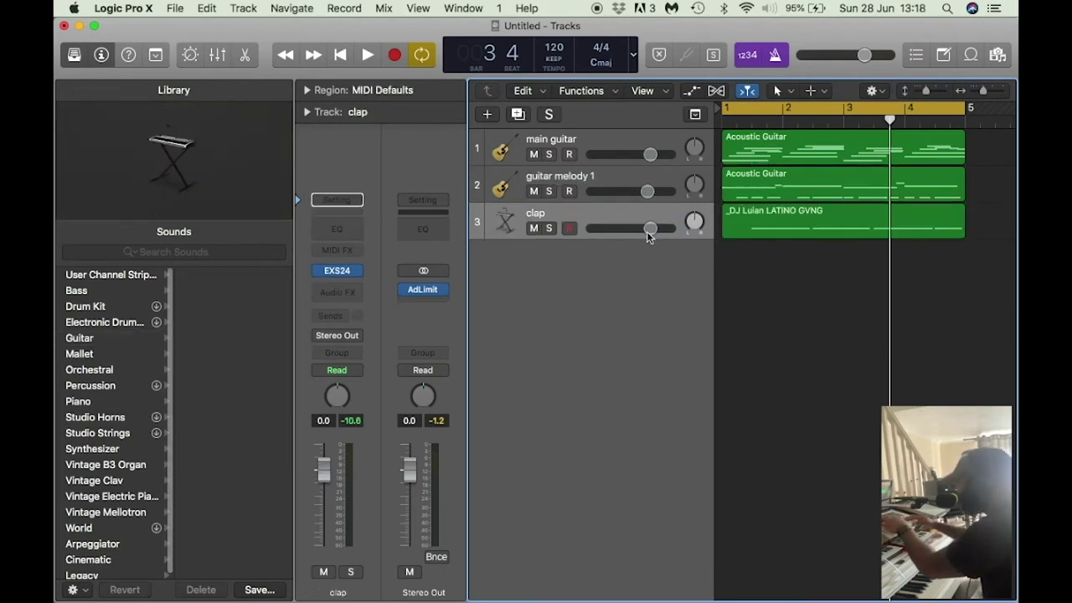
pyautogui.click(609, 219)
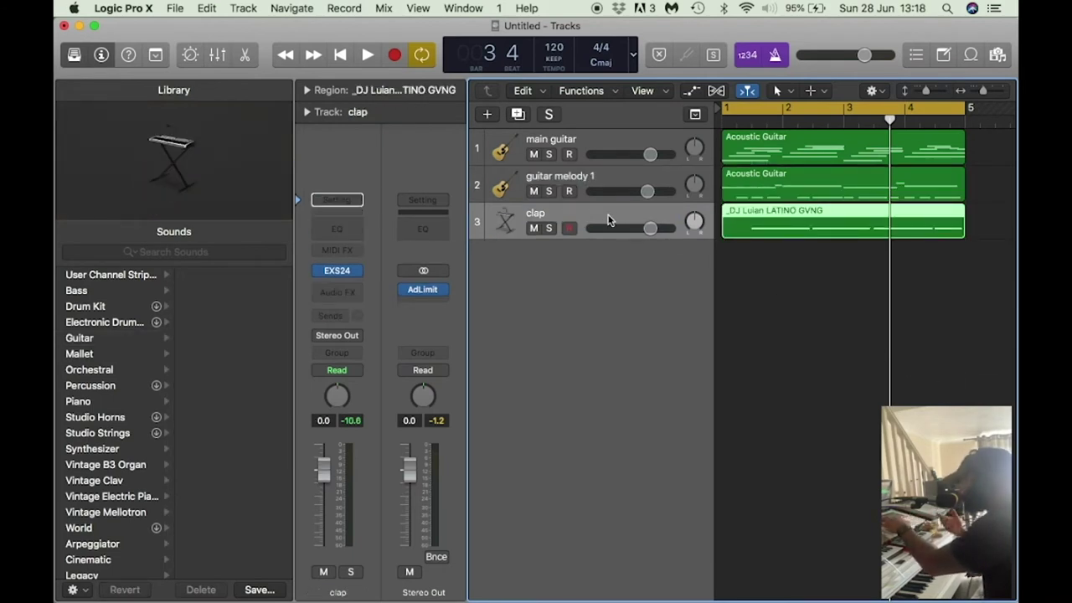
pyautogui.click(518, 114)
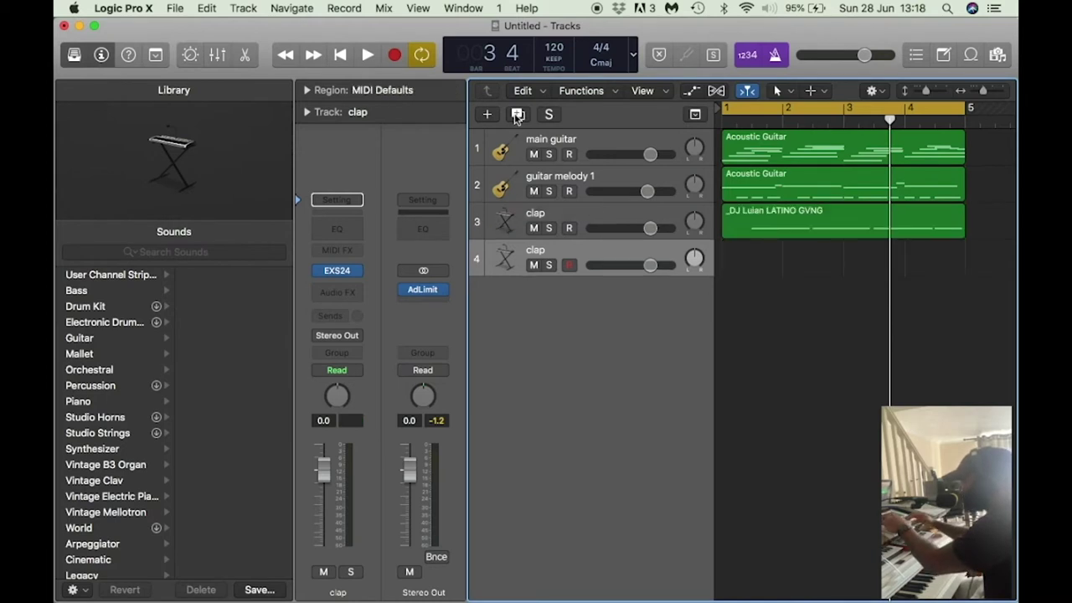
pyautogui.press('space')
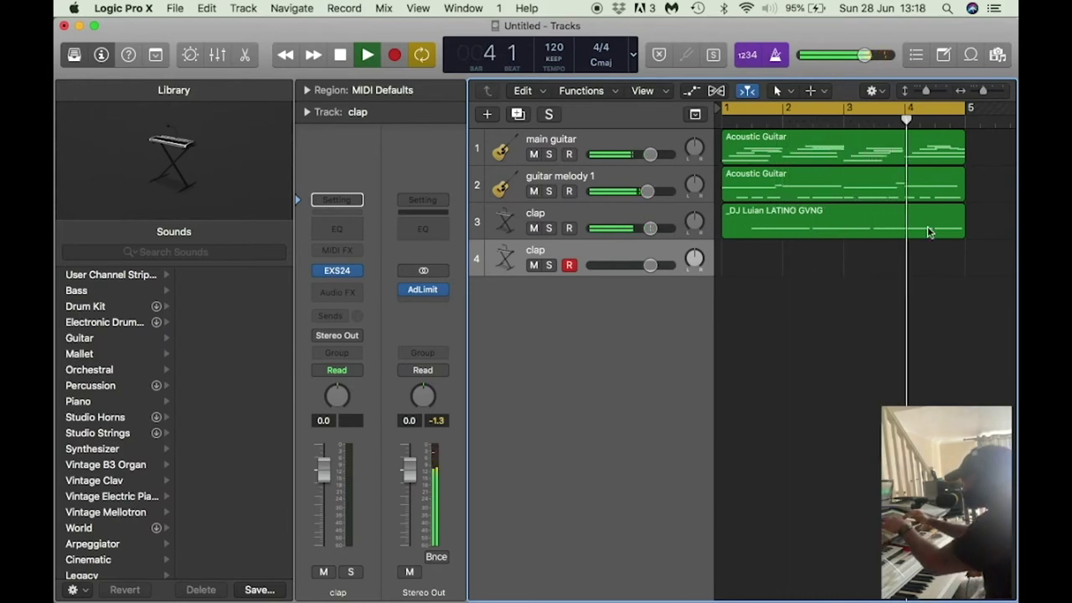
pyautogui.press('space')
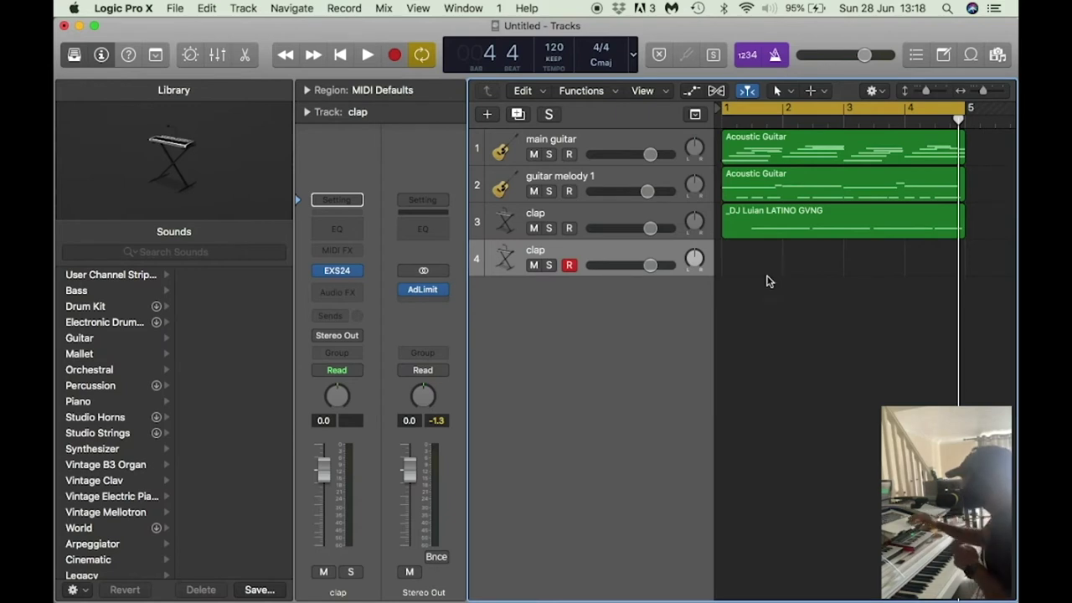
# Create an empty MIDI region at bar 1 on the duplicated clap track
pyautogui.rightClick(725, 262)
pyautogui.rightClick(726, 263)
pyautogui.rightClick(725, 262)
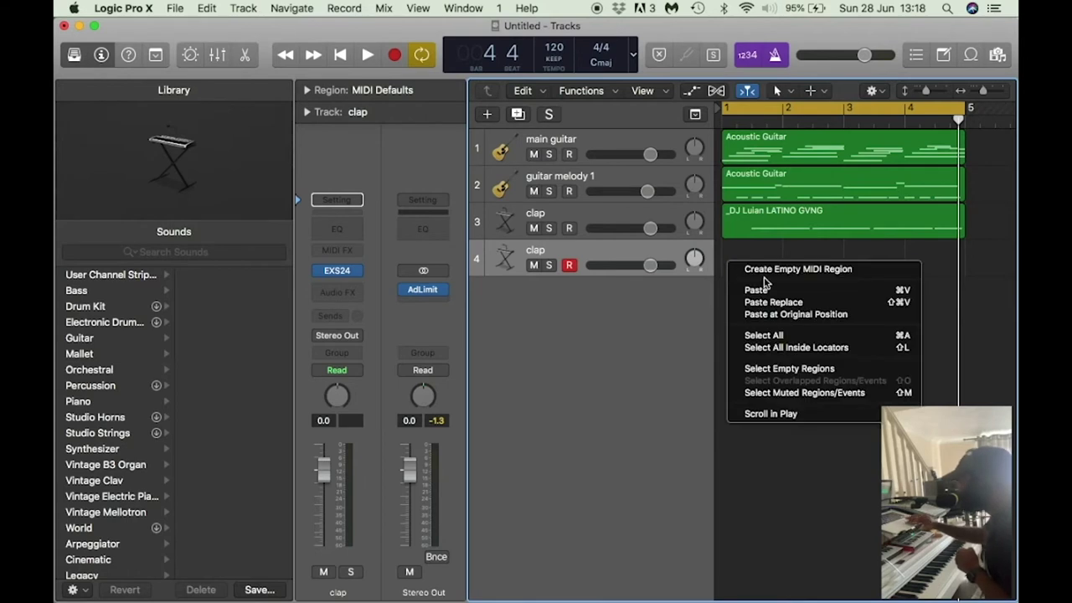
pyautogui.click(763, 270)
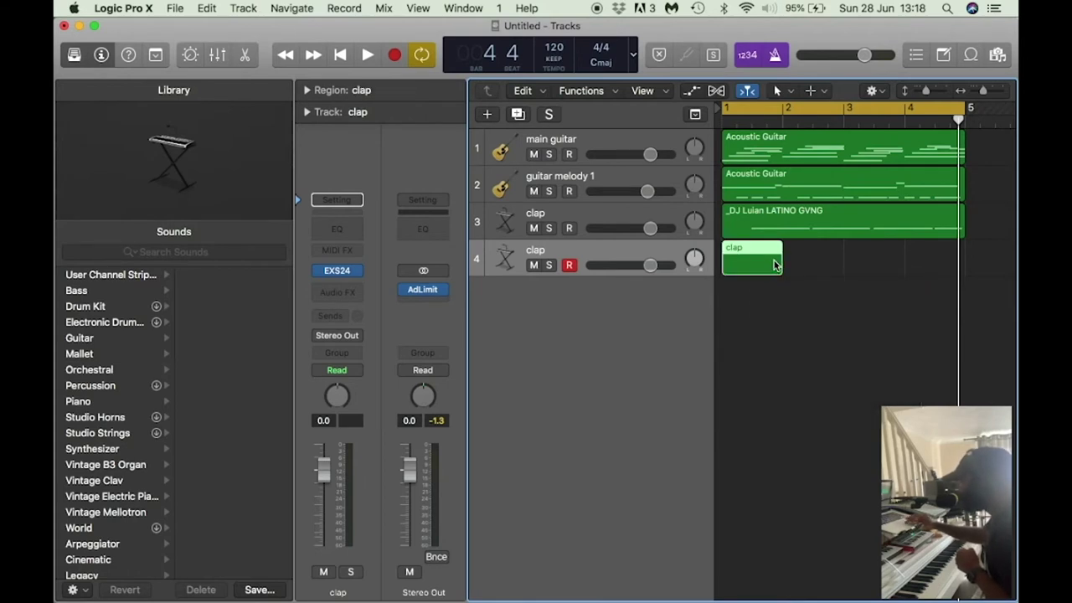
# Rename the duplicated fourth track "hi hat"
pyautogui.doubleClick(542, 258)
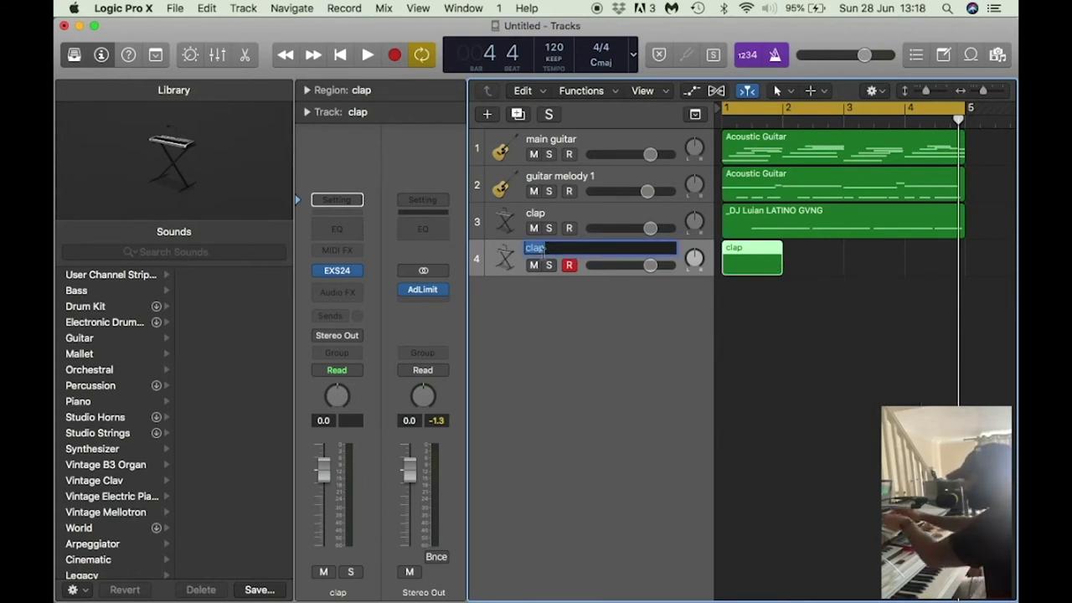
pyautogui.write('hi hat')
pyautogui.press('Return')
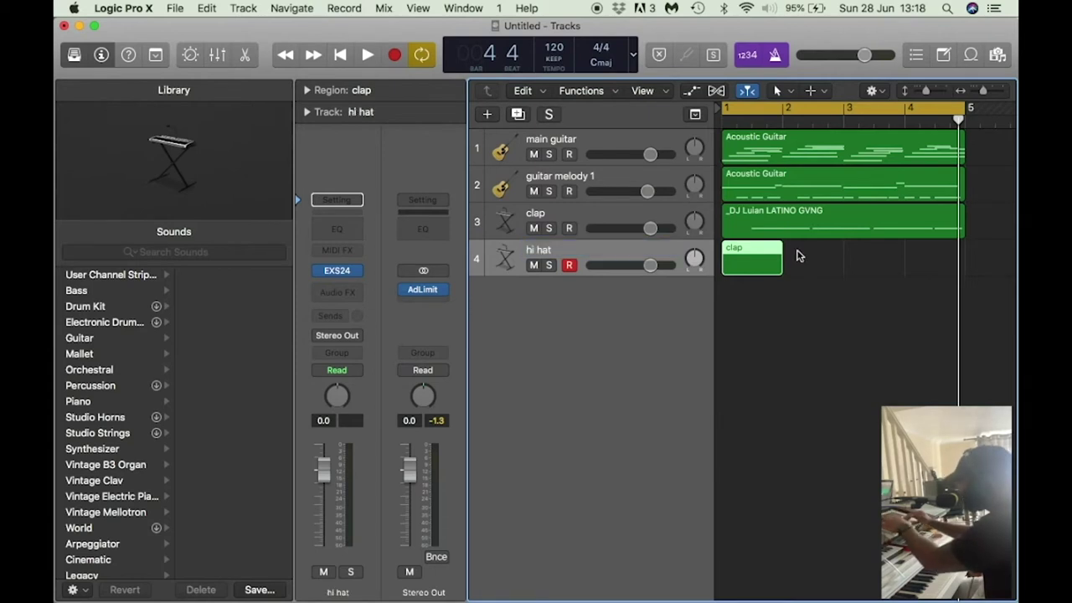
# Extend the empty hi hat region to the start of bar 5, matching the other parts
pyautogui.click(798, 256)
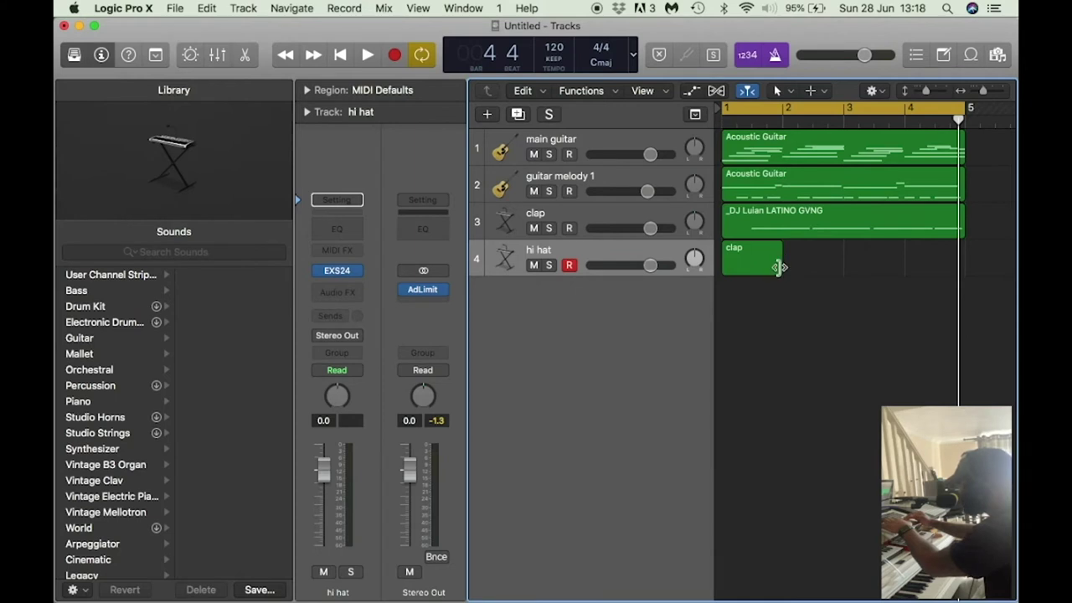
pyautogui.click(785, 264)
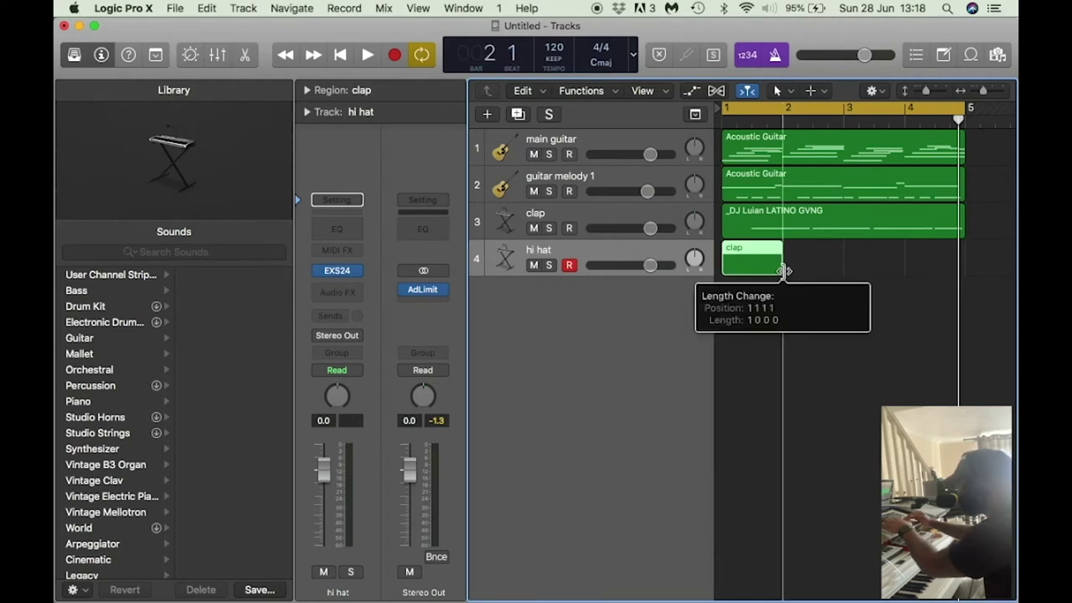
pyautogui.moveTo(783, 266); pyautogui.dragTo(963, 272)
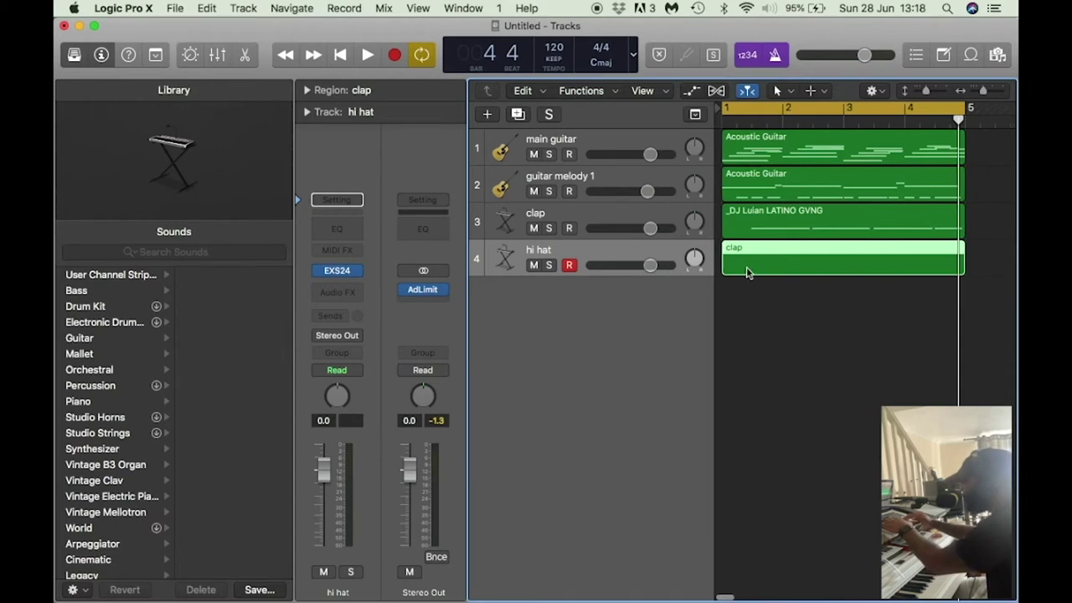
# Open the hi hat region in the Piano Roll and choose the Brush Tool
pyautogui.doubleClick(746, 266)
pyautogui.moveTo(782, 459); pyautogui.dragTo(703, 363)
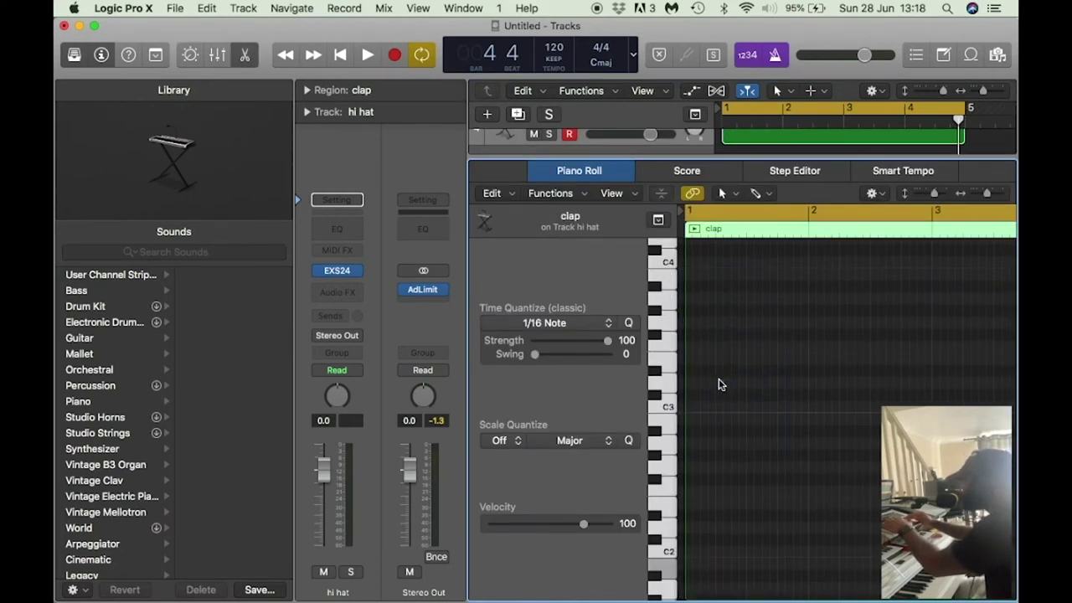
pyautogui.click(737, 193)
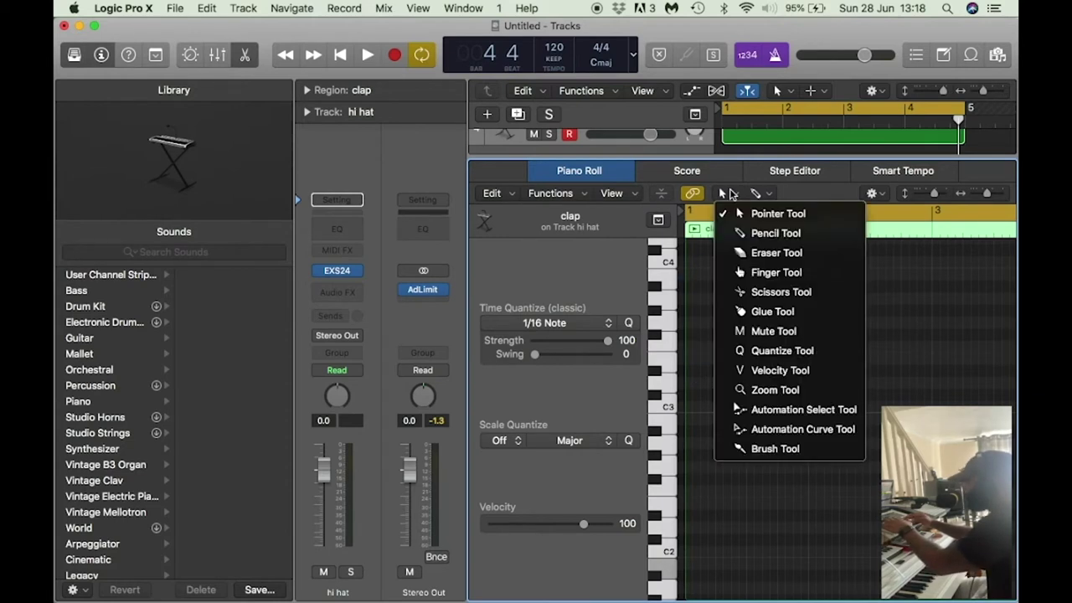
pyautogui.click(730, 216)
pyautogui.click(730, 190)
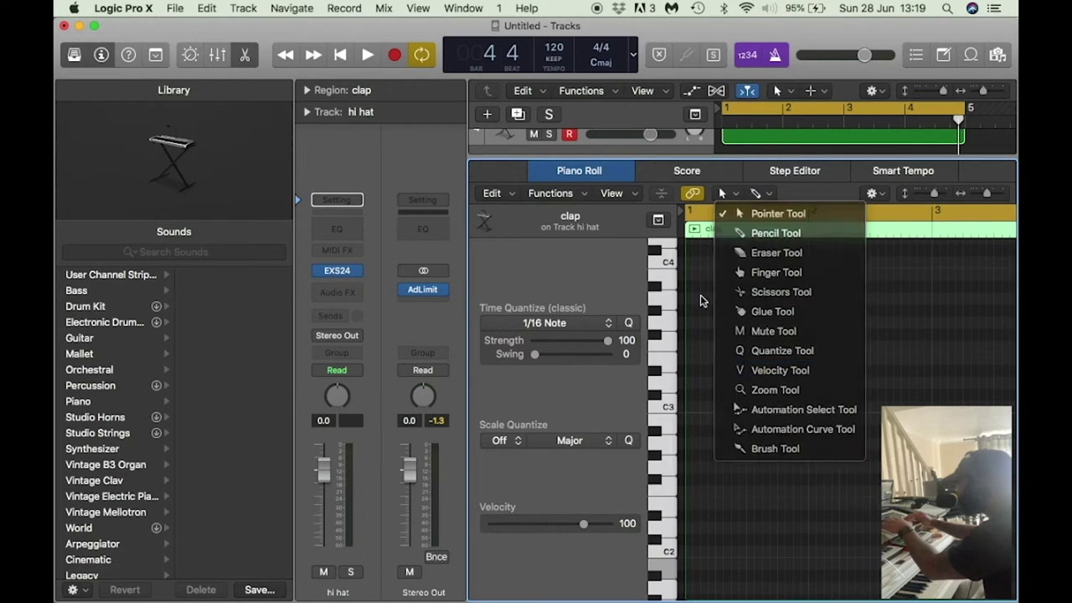
pyautogui.click(708, 411)
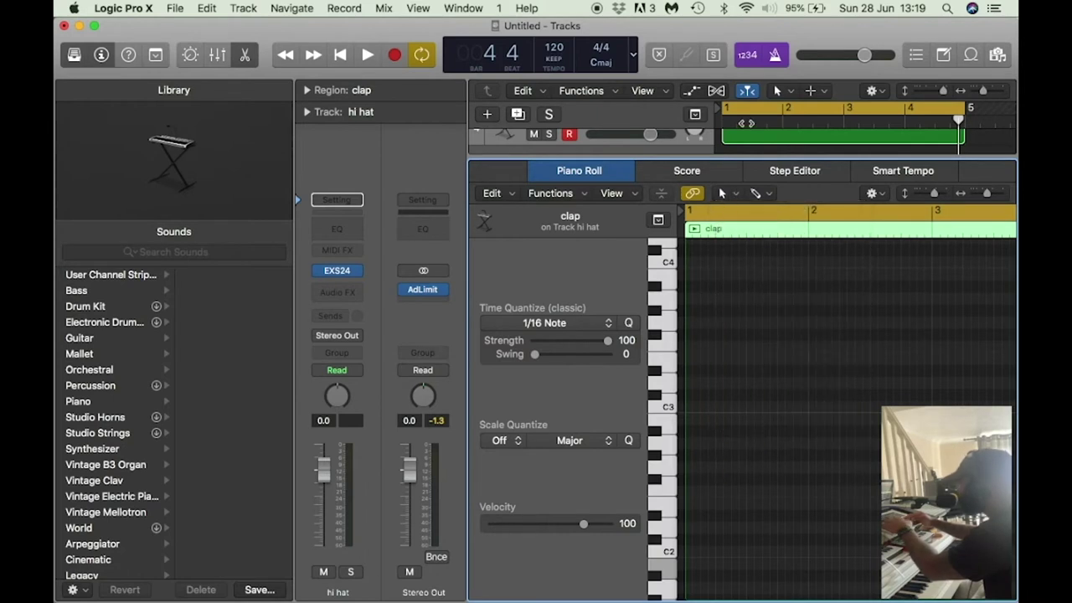
pyautogui.click(722, 194)
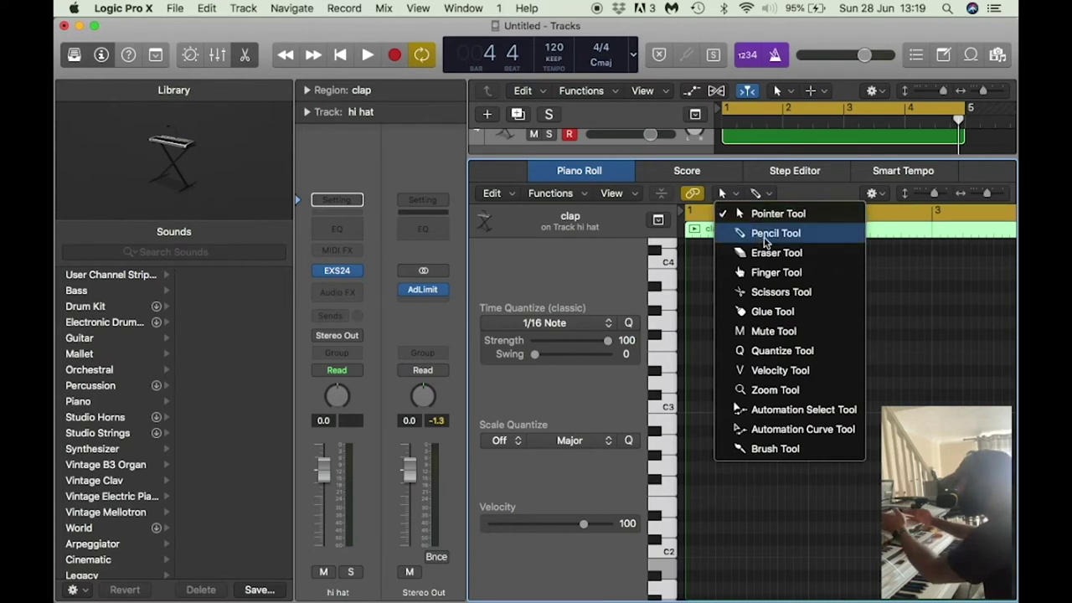
pyautogui.click(772, 450)
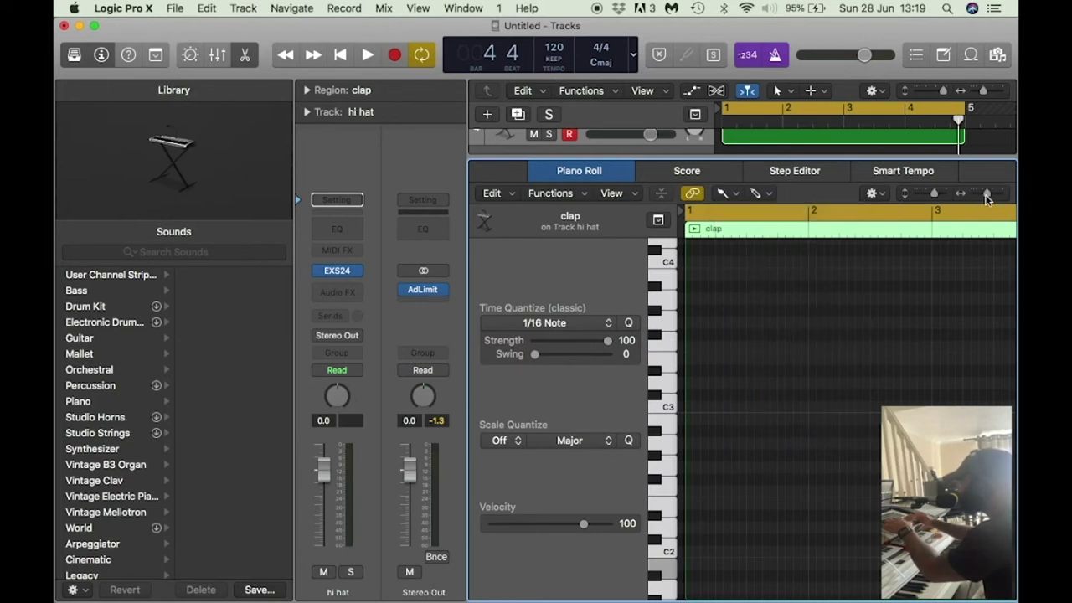
# Play the arrangement briefly and audition the keys between C3 and C4 to find the hi-hat sound
pyautogui.moveTo(987, 195)
pyautogui.mouseDown()
pyautogui.moveTo(969, 196)
pyautogui.moveTo(980, 195)
pyautogui.mouseUp()
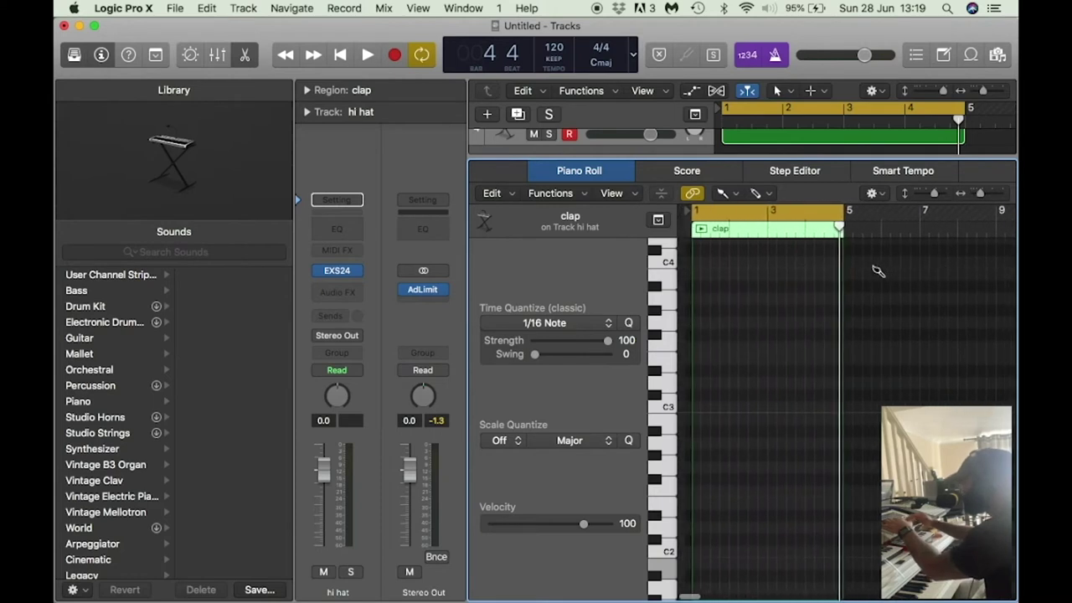
pyautogui.press('space')
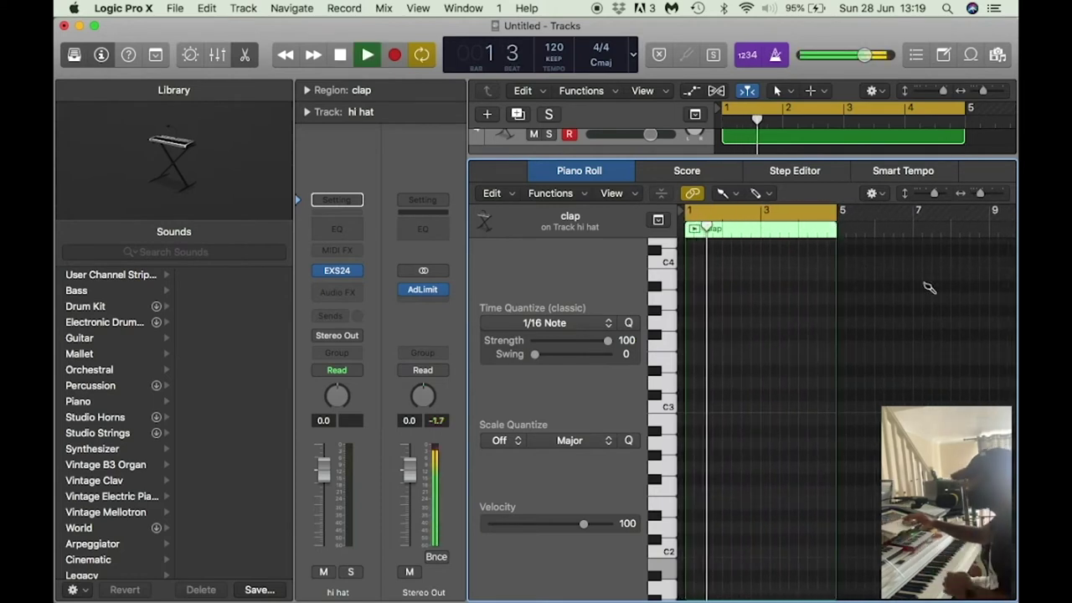
pyautogui.moveTo(980, 195); pyautogui.dragTo(993, 197)
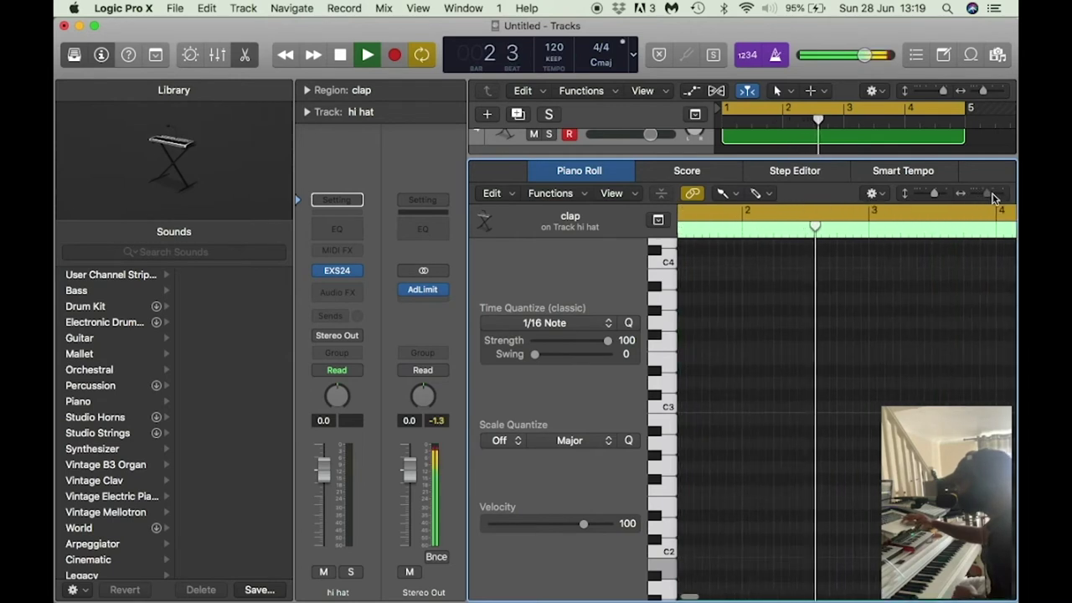
pyautogui.hscroll(-3, 808, 375)
pyautogui.press('space')
pyautogui.scroll(5, 727, 367)
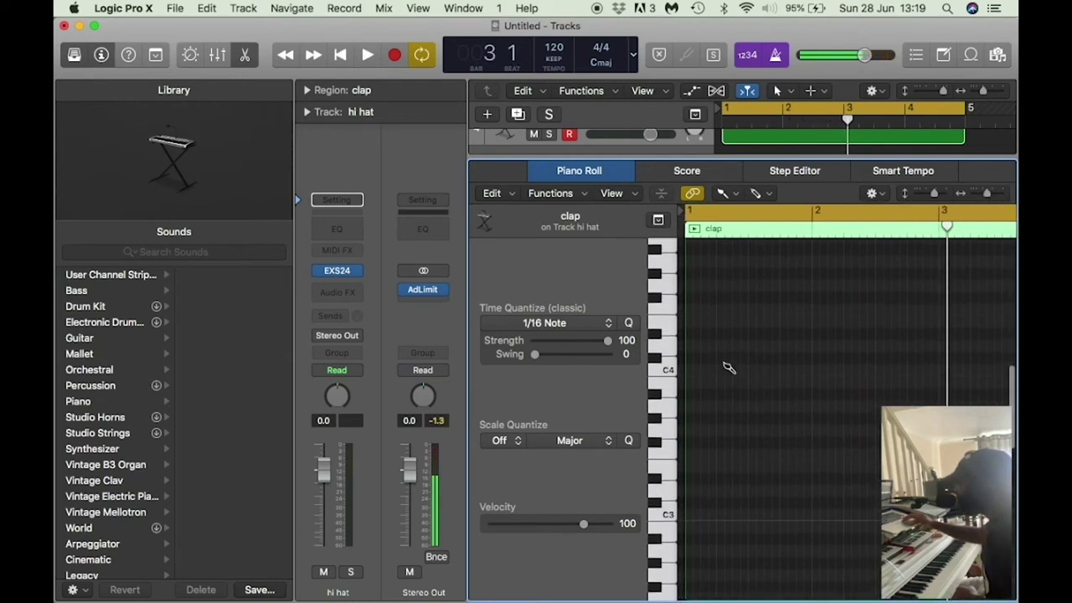
pyautogui.click(660, 453)
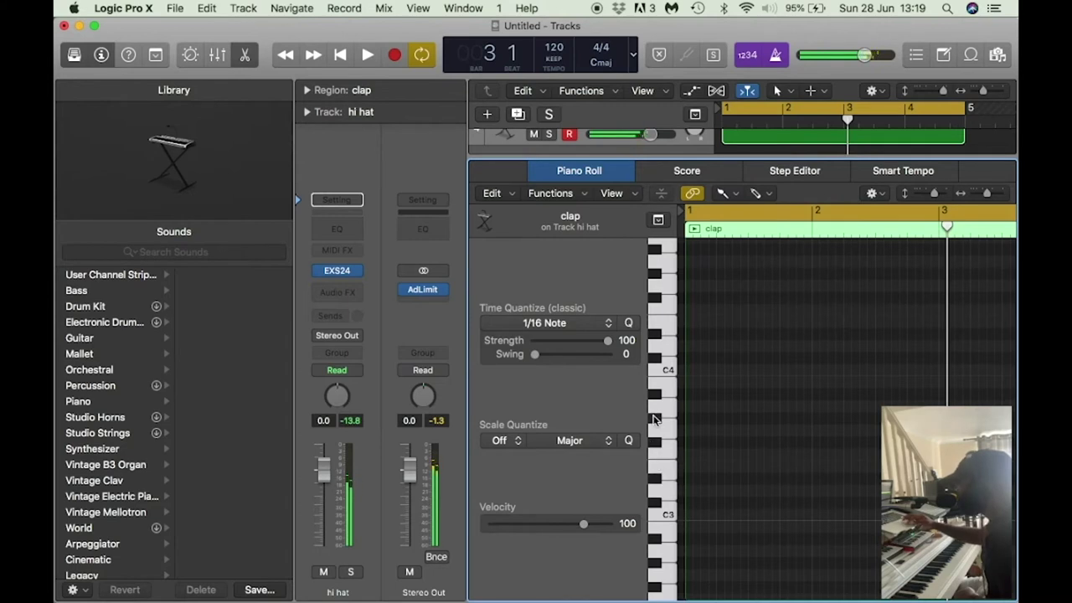
pyautogui.scroll(1, 675, 423)
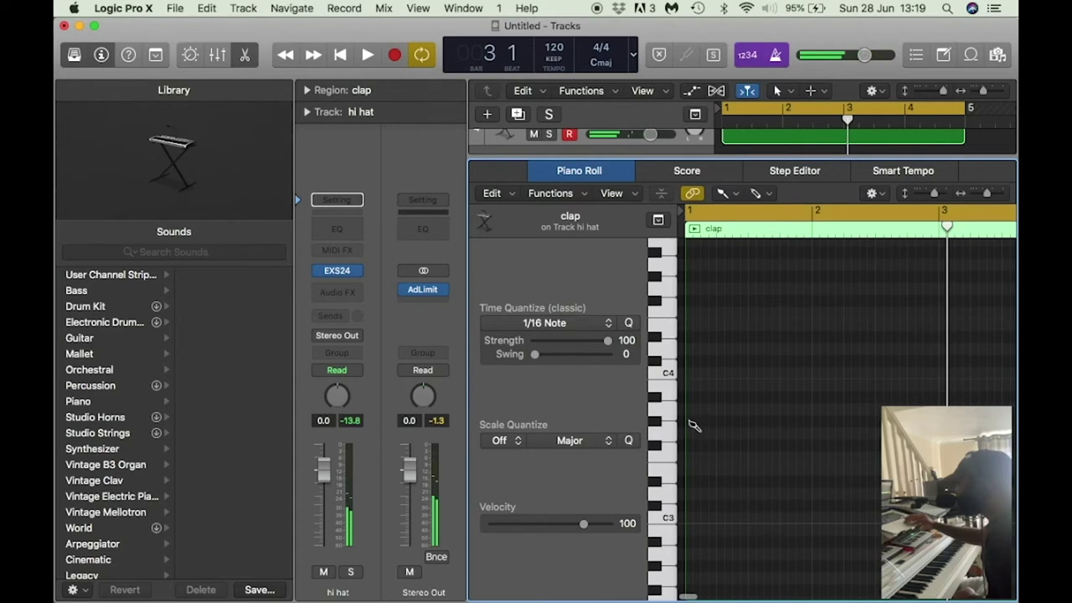
pyautogui.moveTo(988, 193); pyautogui.dragTo(993, 194)
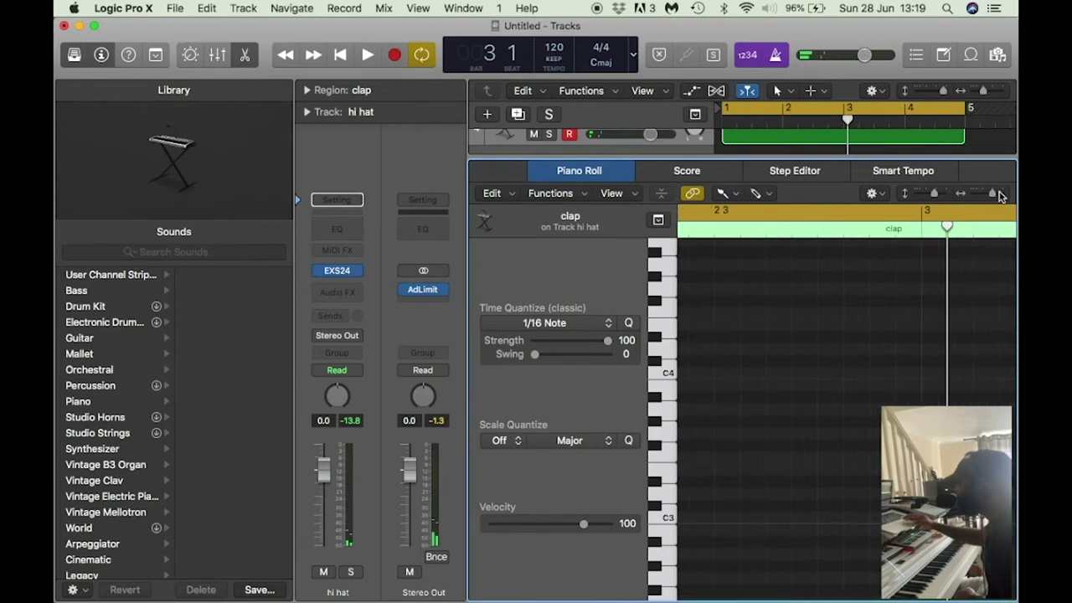
pyautogui.hscroll(-10, 809, 366)
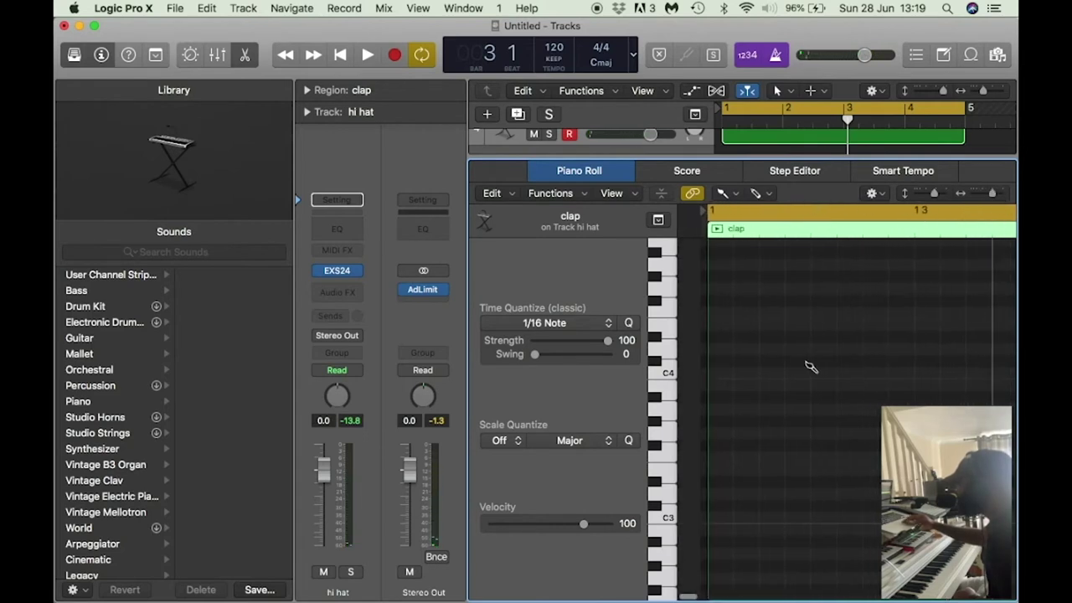
pyautogui.click(656, 426)
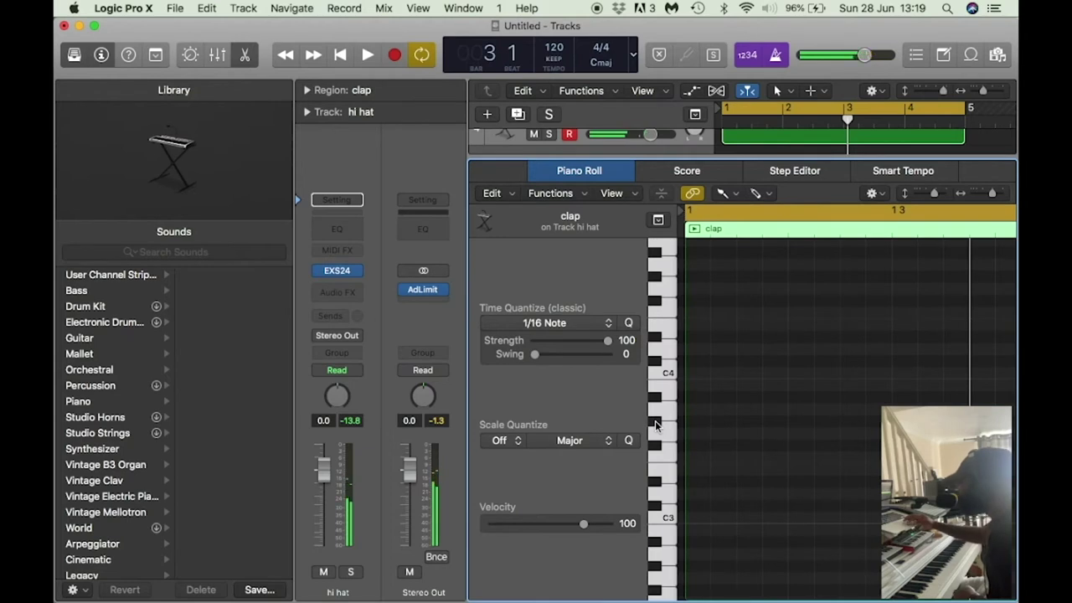
# Set the Piano Roll's Time Quantize to 1/8 Note and audition the hi-hat key again
pyautogui.click(546, 325)
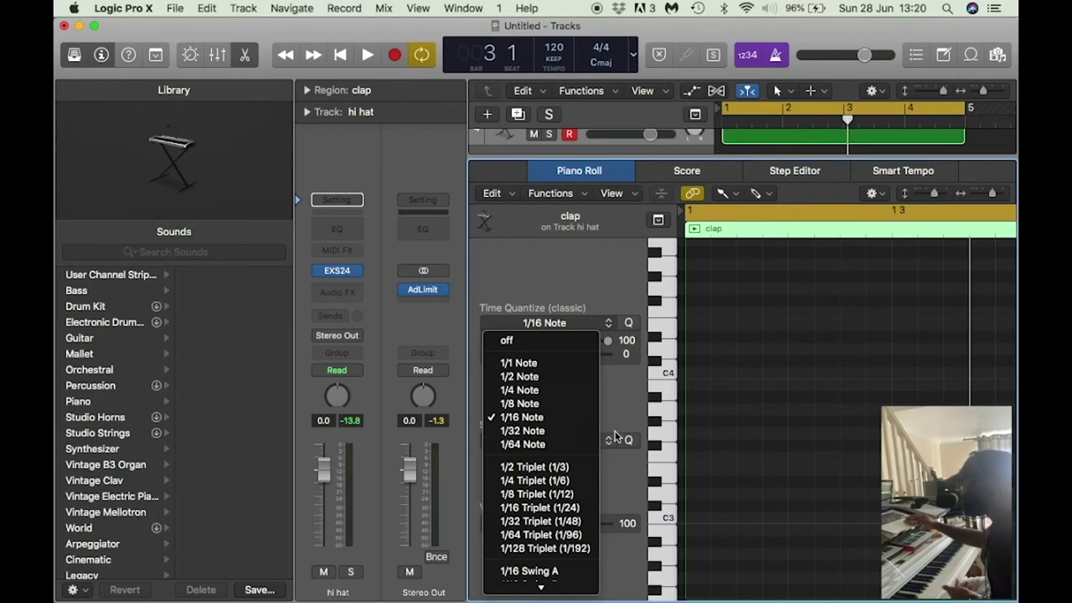
pyautogui.click(521, 404)
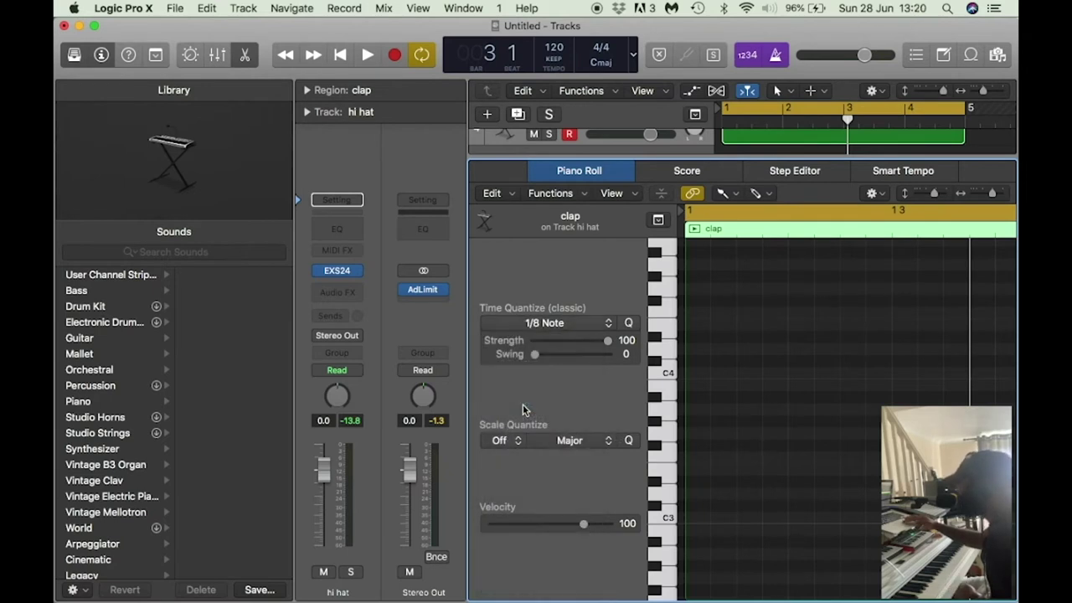
pyautogui.click(661, 424)
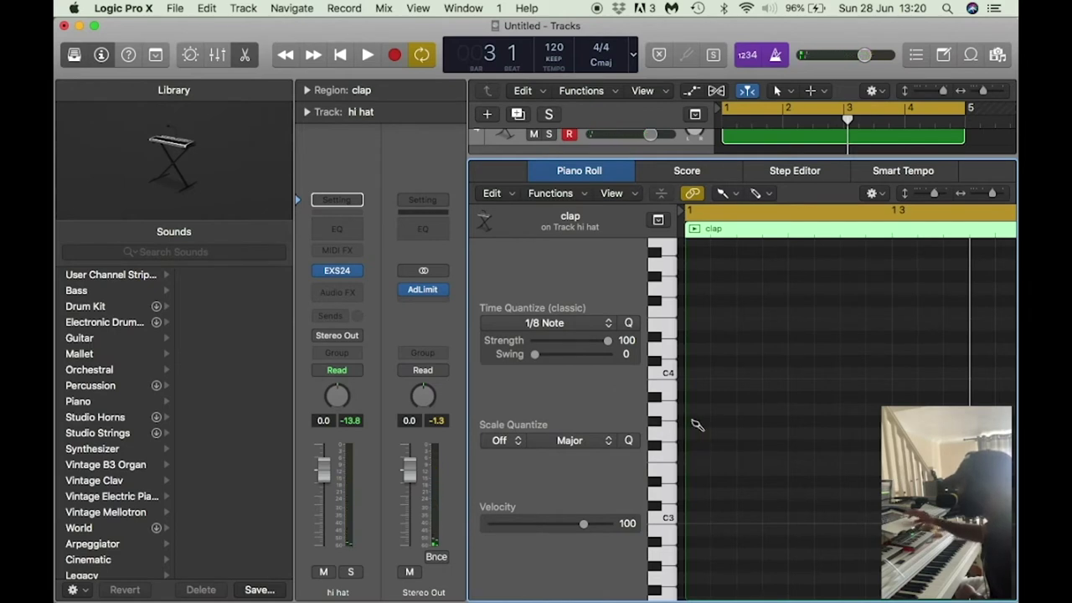
# Draw four consecutive eighth-note hi-hats from the start of bar 1 on the hi-hat key's row and play them briefly
pyautogui.click(694, 421)
pyautogui.click(744, 421)
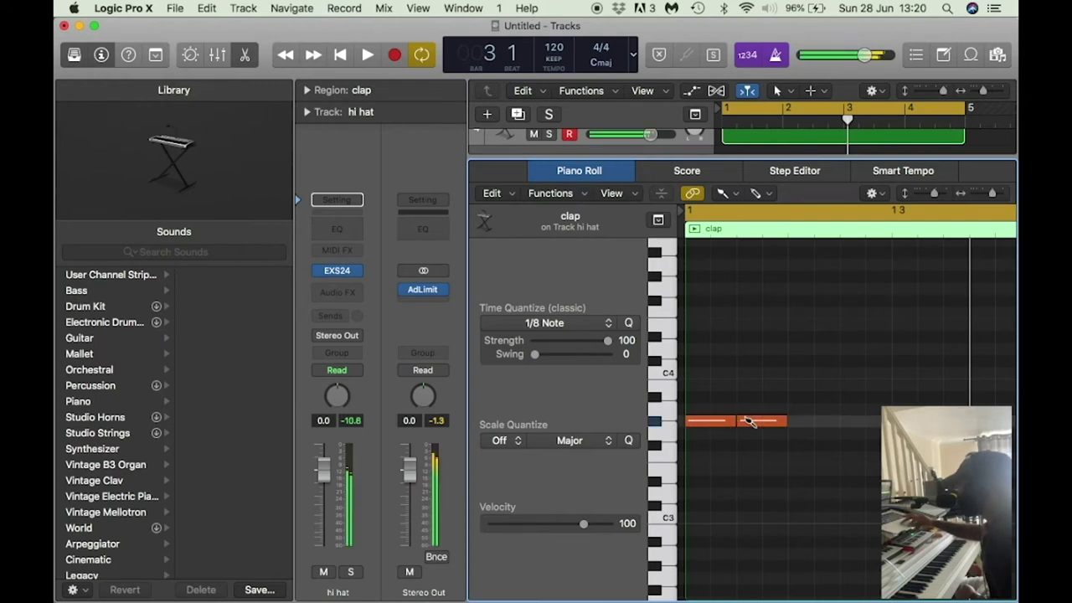
pyautogui.click(794, 421)
pyautogui.click(845, 421)
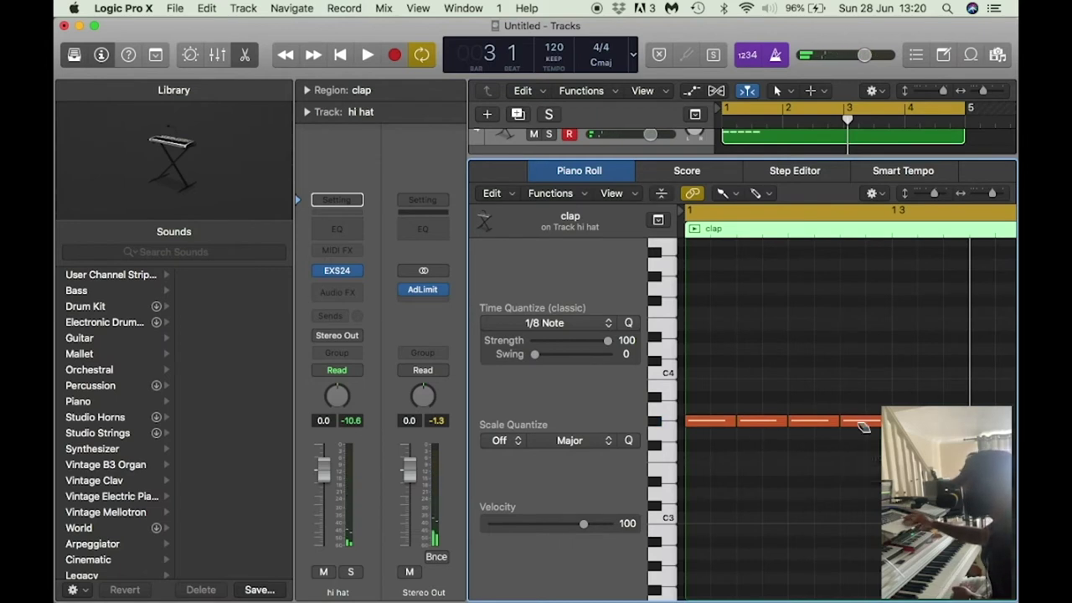
pyautogui.press('space')
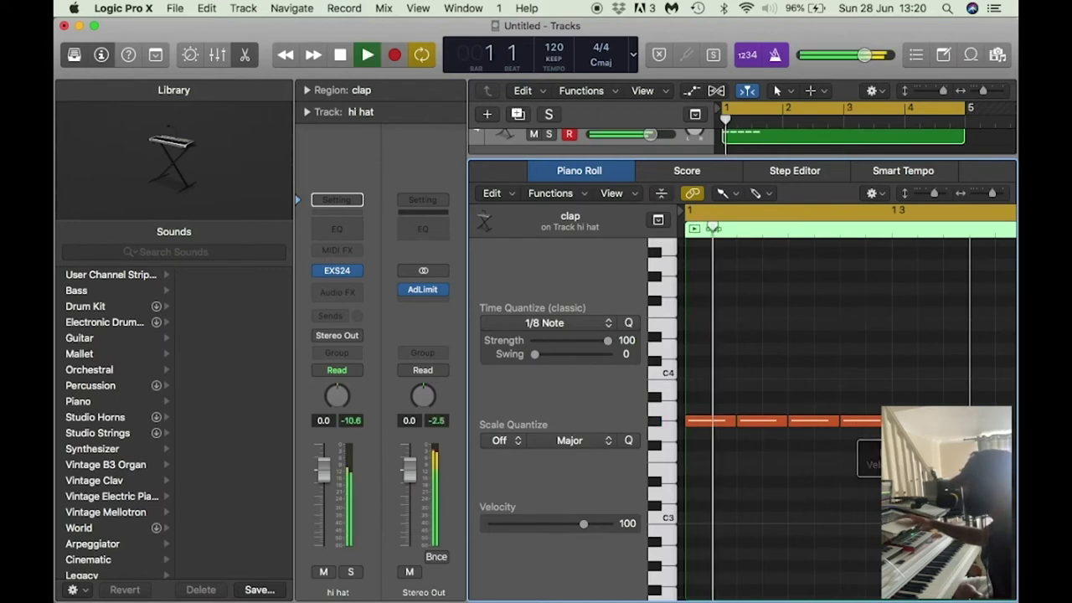
pyautogui.press('space')
# Select the four hi-hat notes and copy them along the same row to fill bars 1 and 2, and play the pattern
pyautogui.scroll(3, 954, 253)
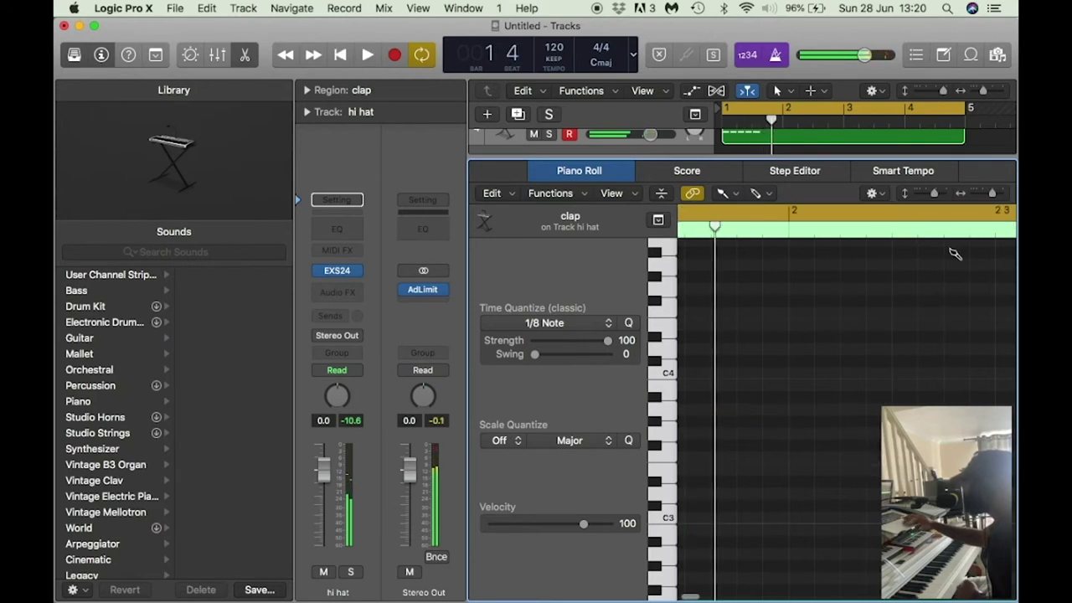
pyautogui.moveTo(995, 198); pyautogui.dragTo(998, 196)
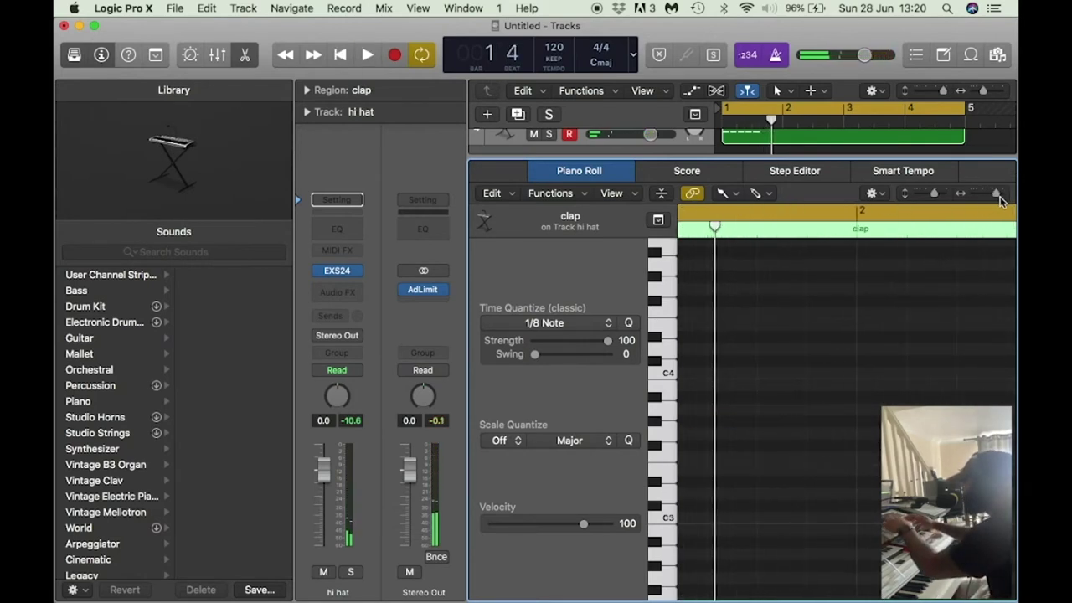
pyautogui.hscroll(-3, 898, 264)
pyautogui.hscroll(3, 899, 265)
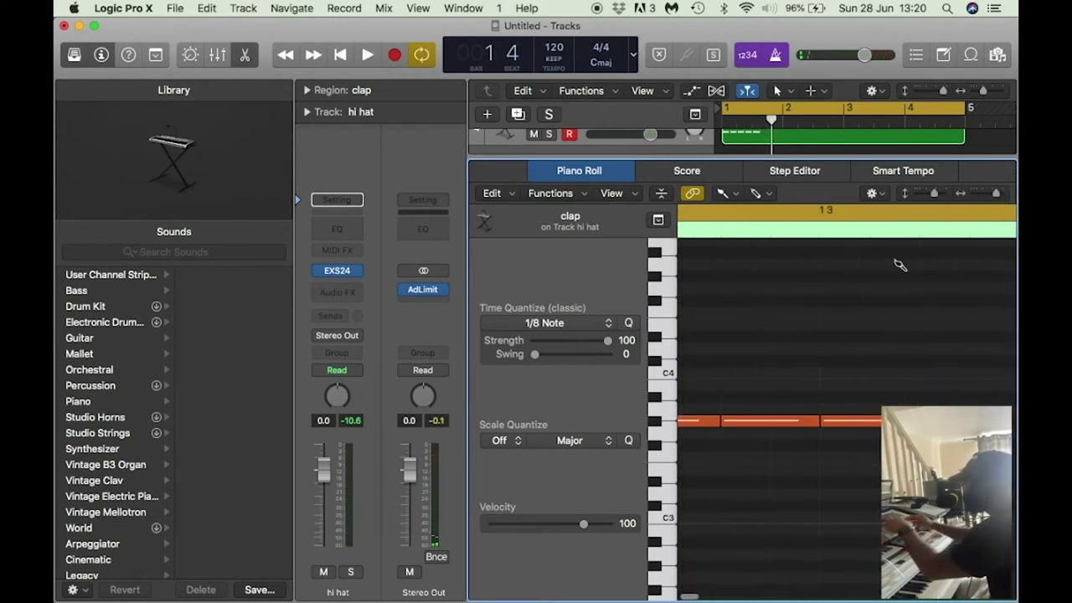
pyautogui.scroll(2, 896, 268)
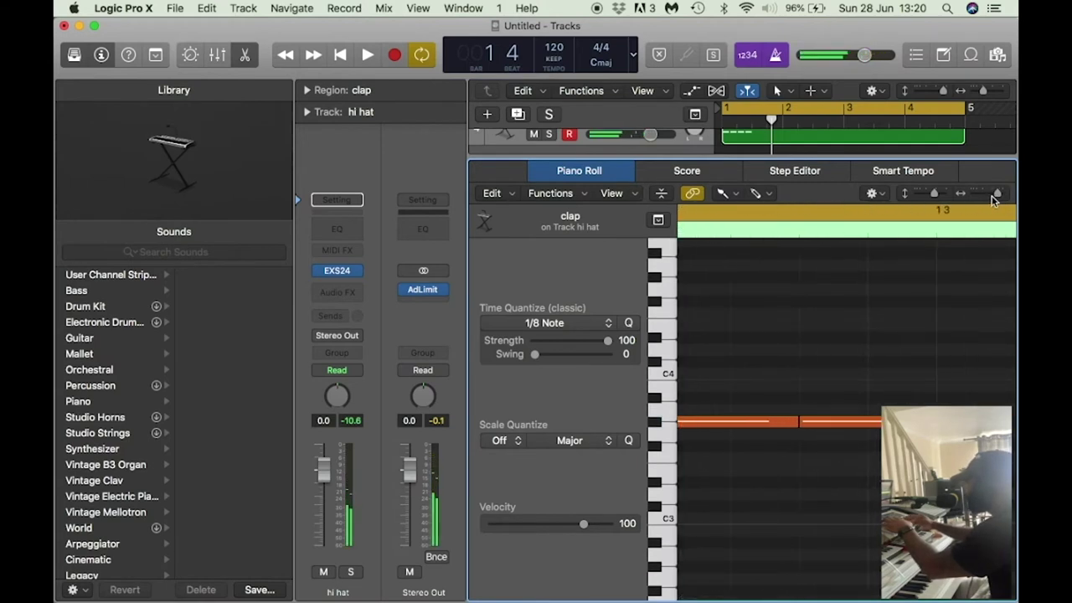
pyautogui.moveTo(994, 194); pyautogui.dragTo(986, 197)
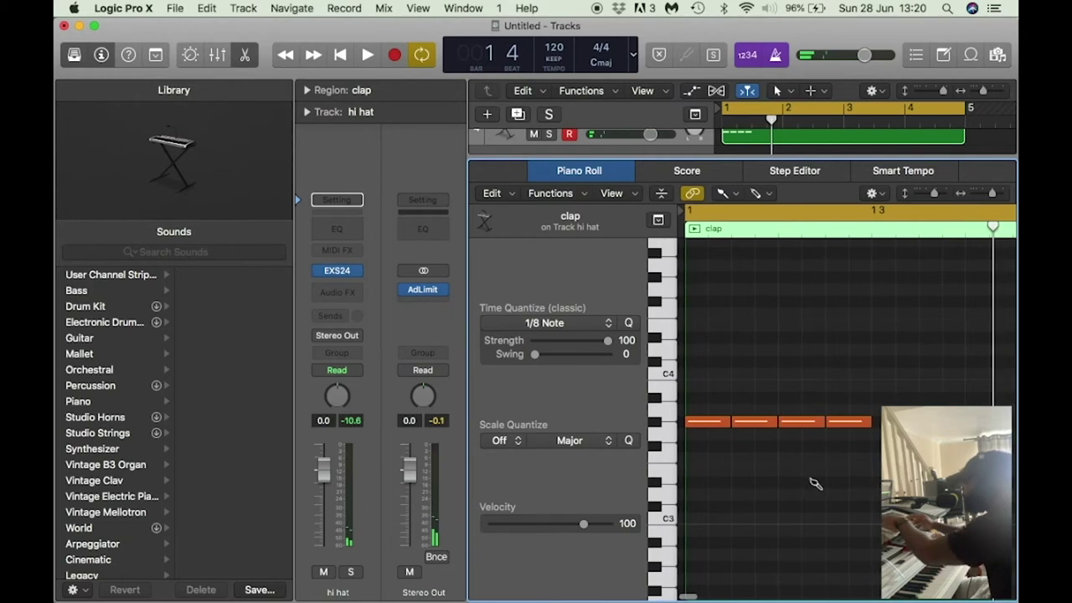
pyautogui.moveTo(881, 486); pyautogui.dragTo(724, 410)
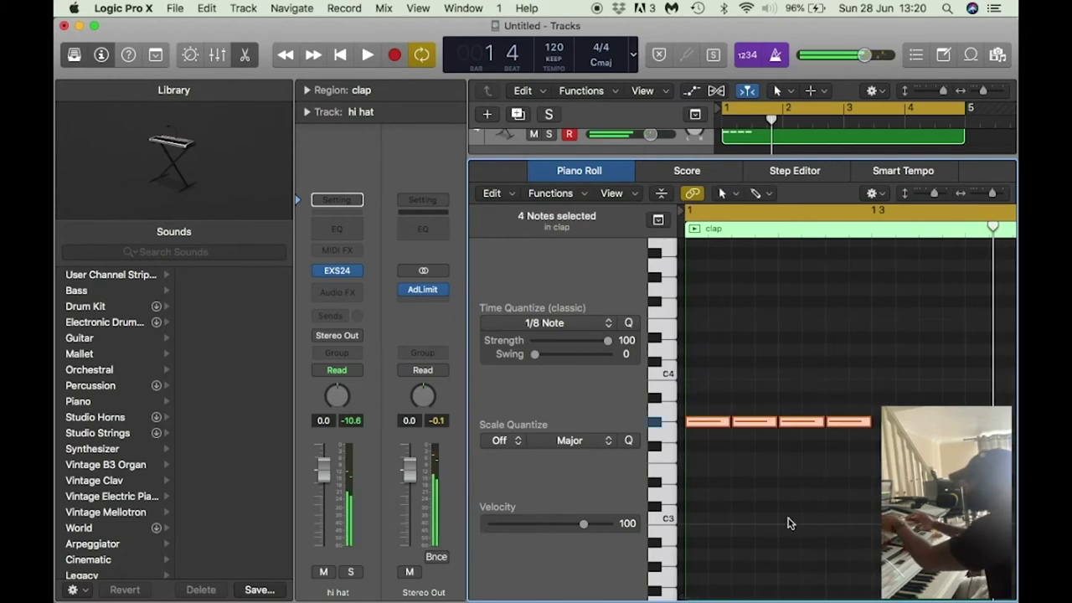
pyautogui.moveTo(997, 196); pyautogui.dragTo(987, 196)
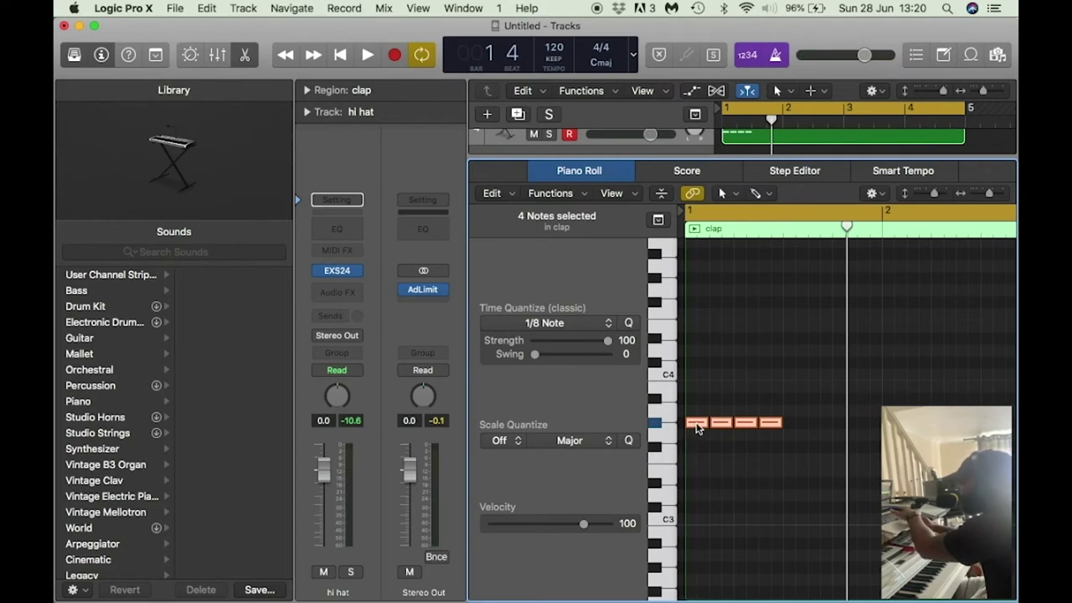
pyautogui.moveTo(696, 425); pyautogui.dragTo(794, 426)
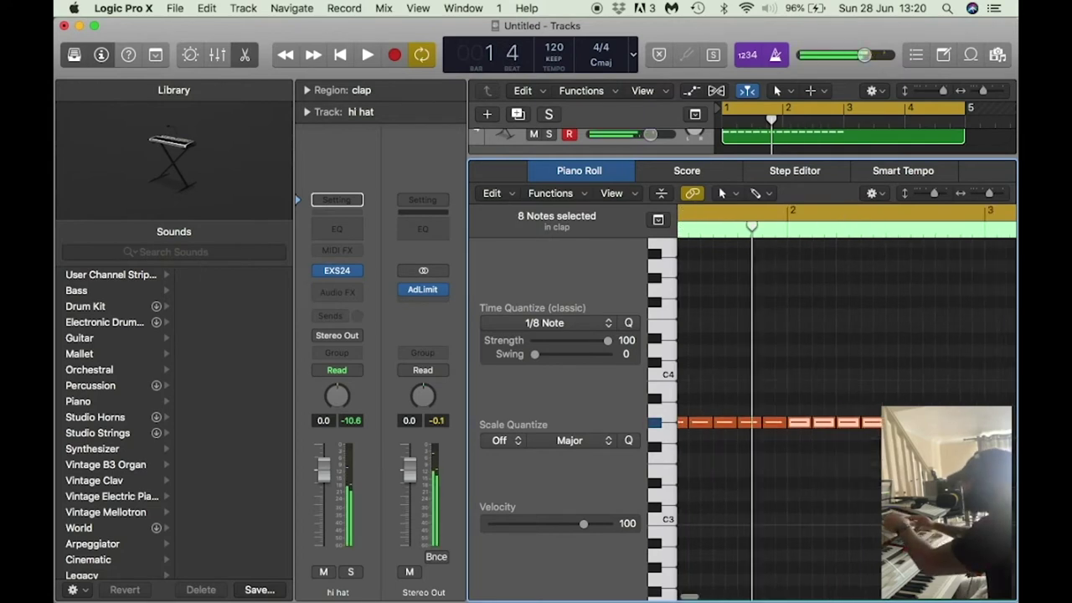
pyautogui.press('space')
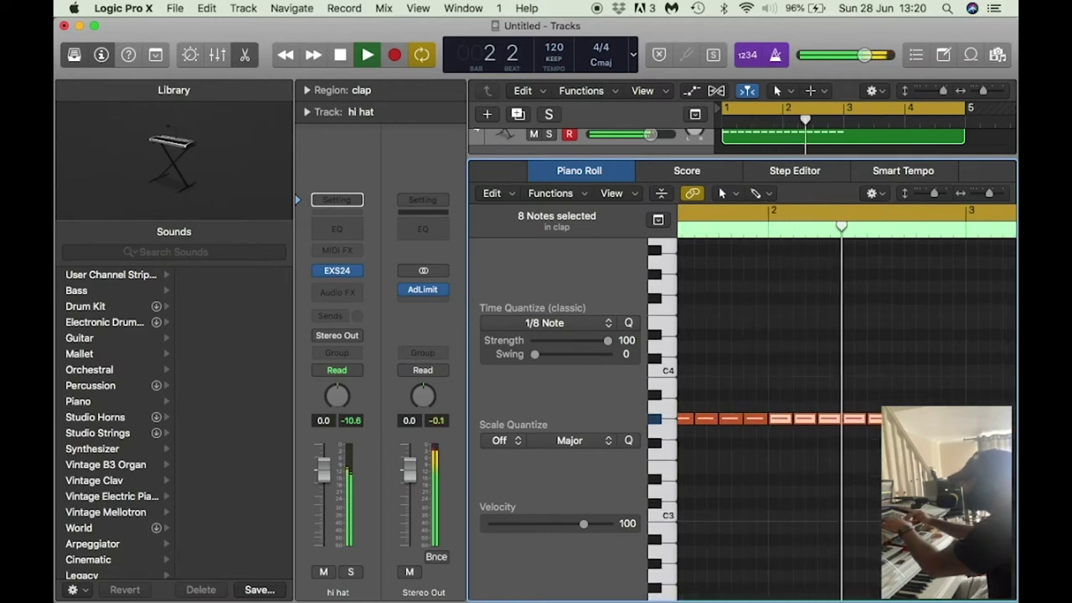
pyautogui.press('space')
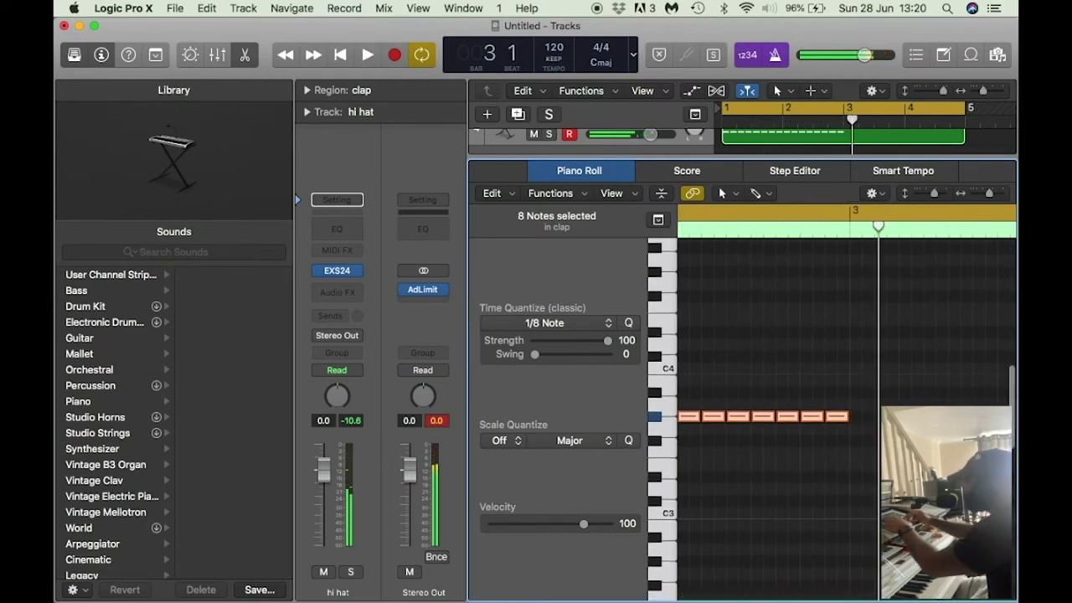
# Close the Piano Roll and shorten the hi hat region so it ends at the start of bar 3
pyautogui.press('e')
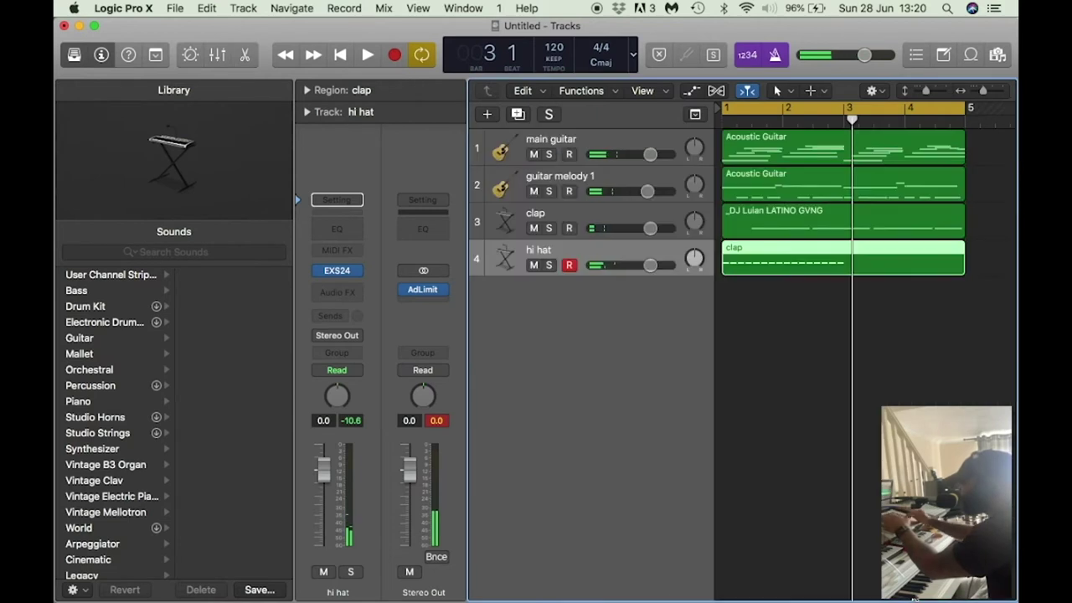
pyautogui.click(949, 354)
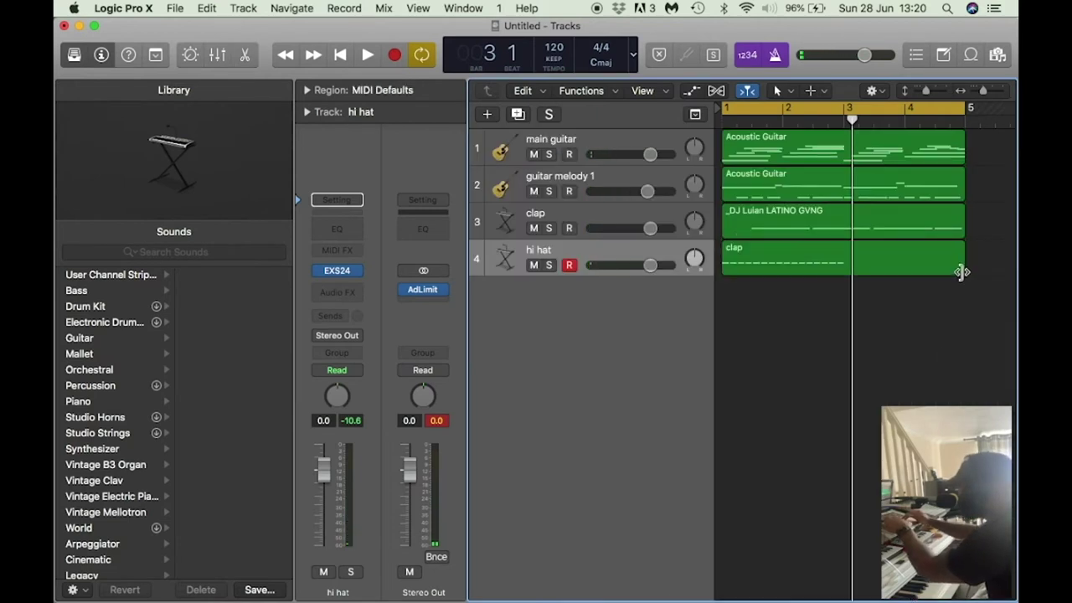
pyautogui.moveTo(961, 271); pyautogui.dragTo(840, 271)
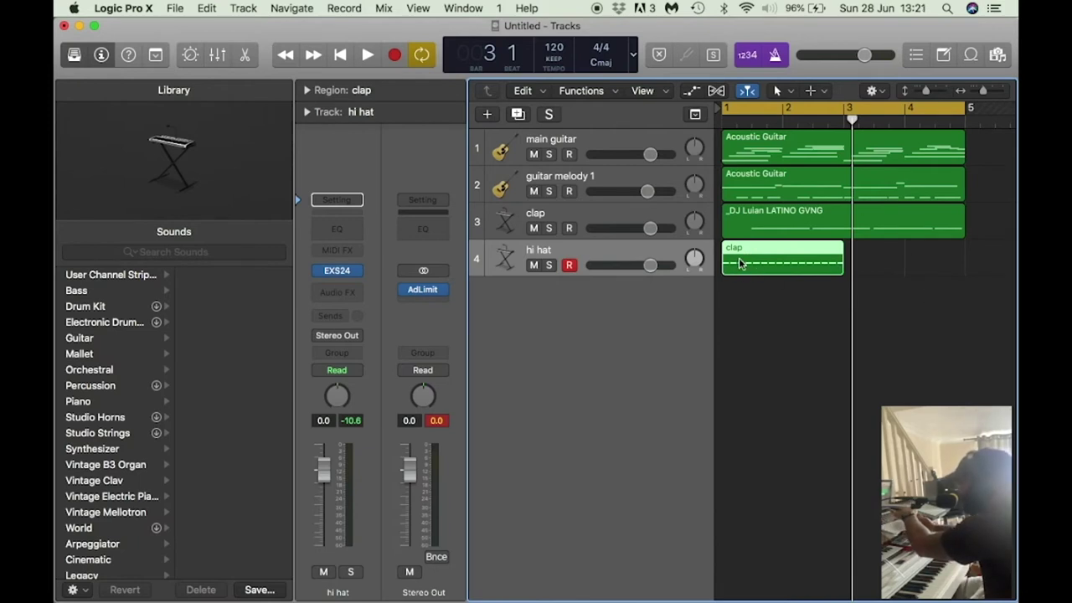
# Repeat the two-bar hi hat region with 1 copy to fill bars 3 and 4, and play the arrangement briefly
pyautogui.moveTo(740, 268); pyautogui.dragTo(865, 271)
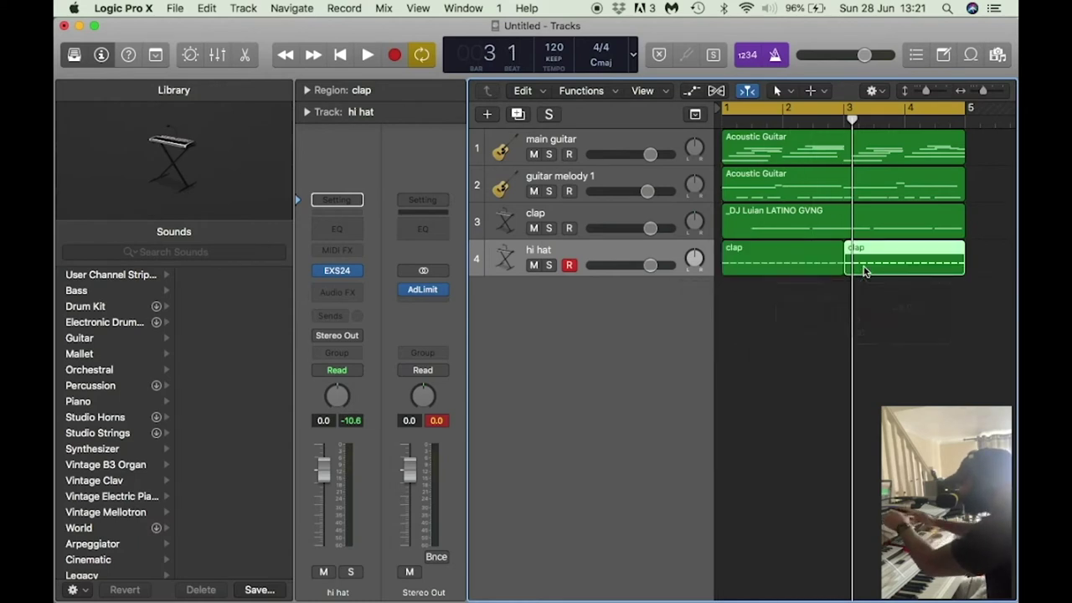
pyautogui.press('BackSpace')
pyautogui.click(794, 264)
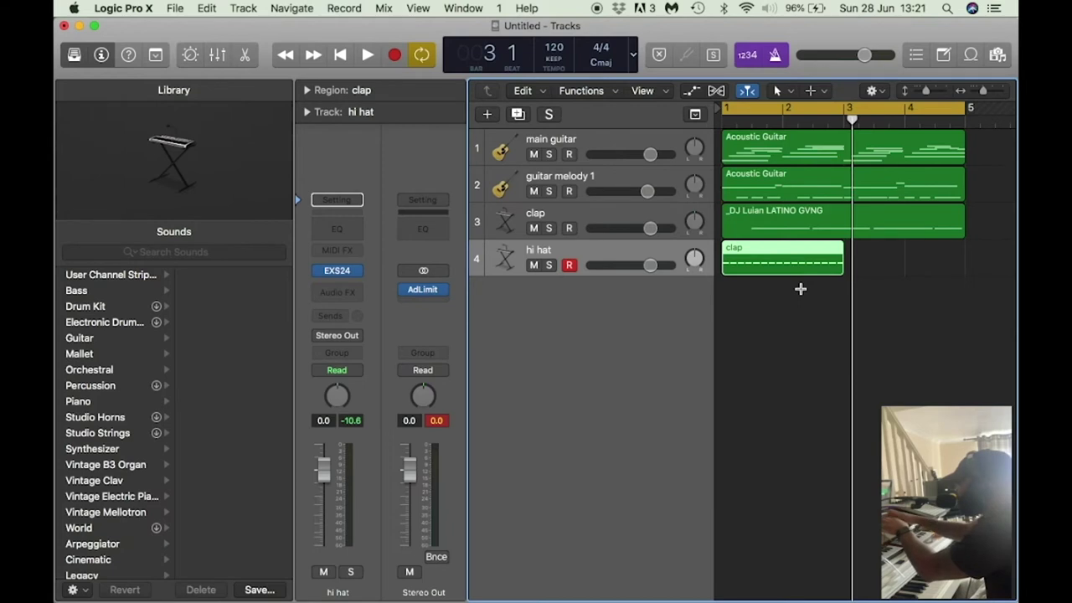
pyautogui.press('super+r')
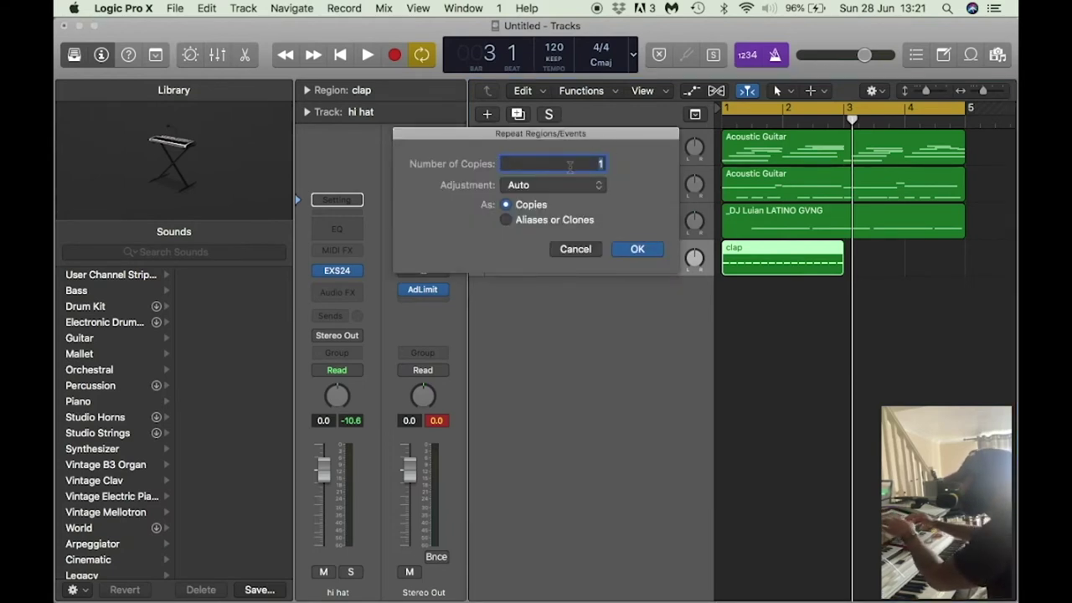
pyautogui.click(638, 249)
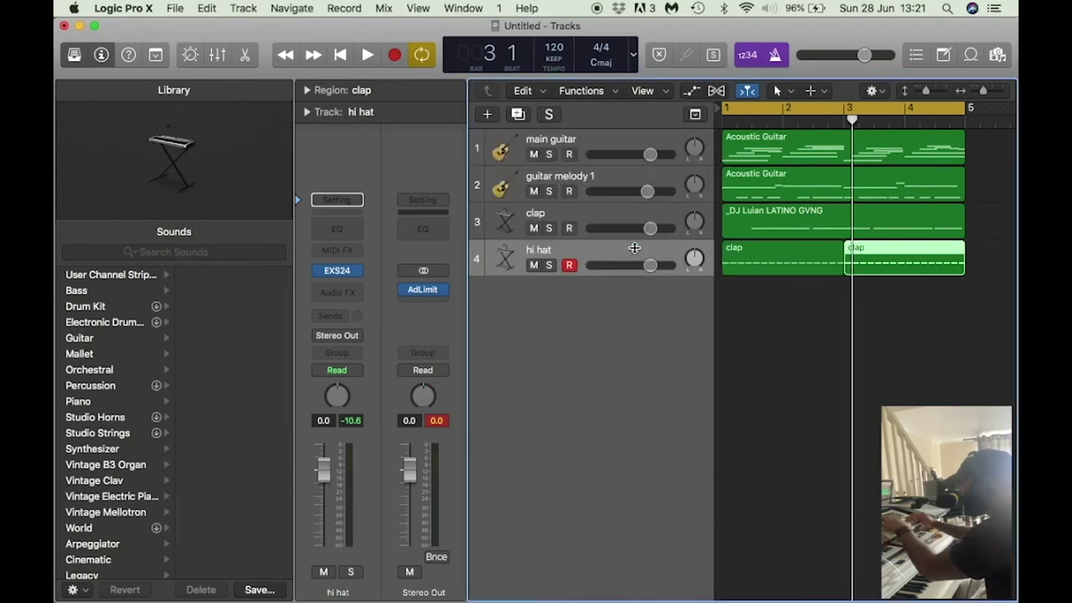
pyautogui.click(602, 254)
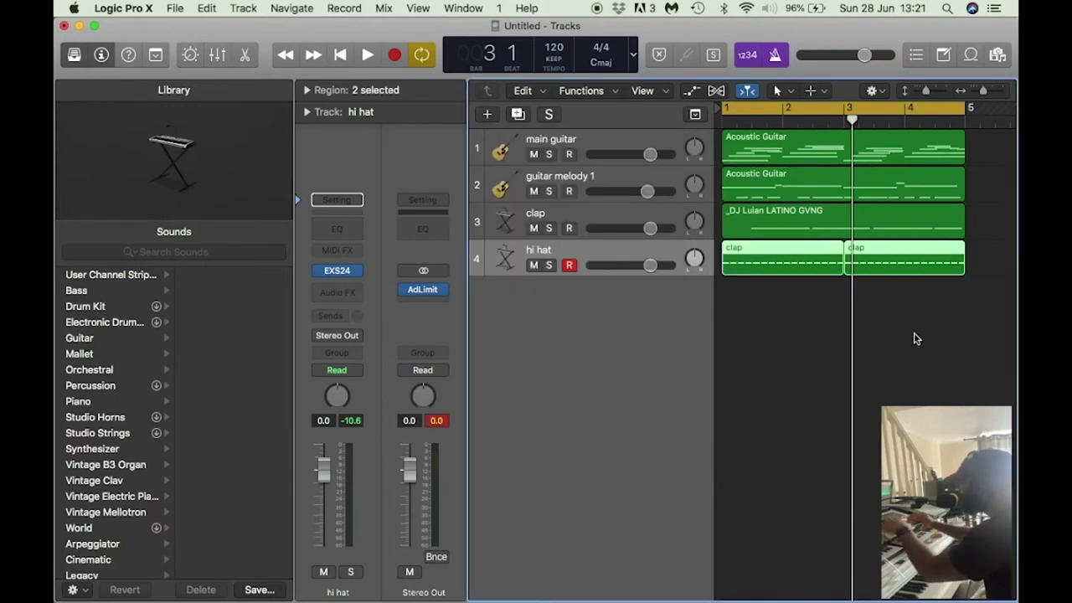
pyautogui.press('space')
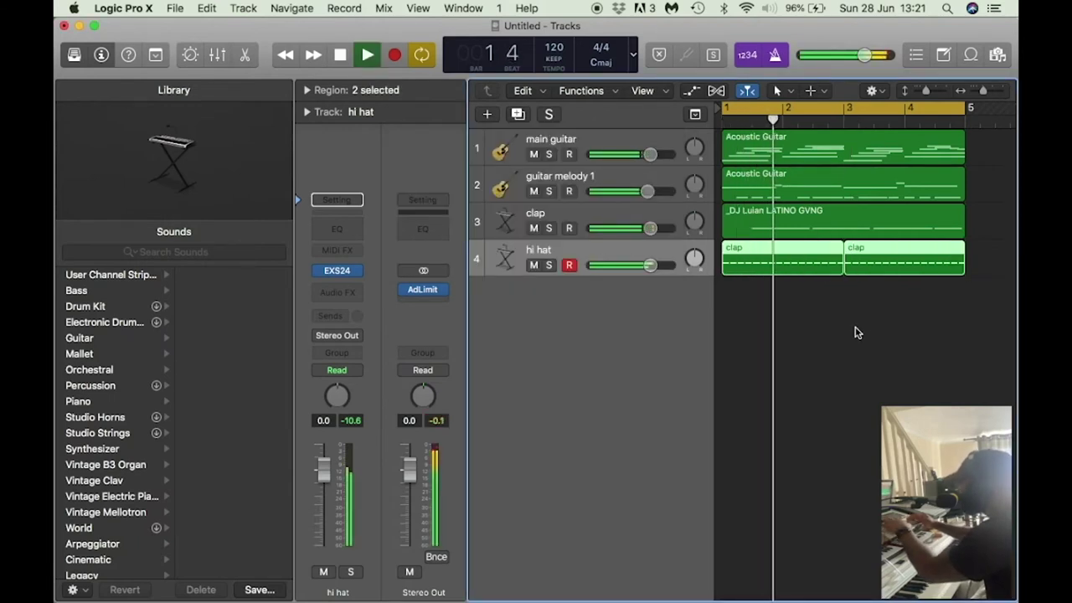
pyautogui.press('space')
pyautogui.click(876, 331)
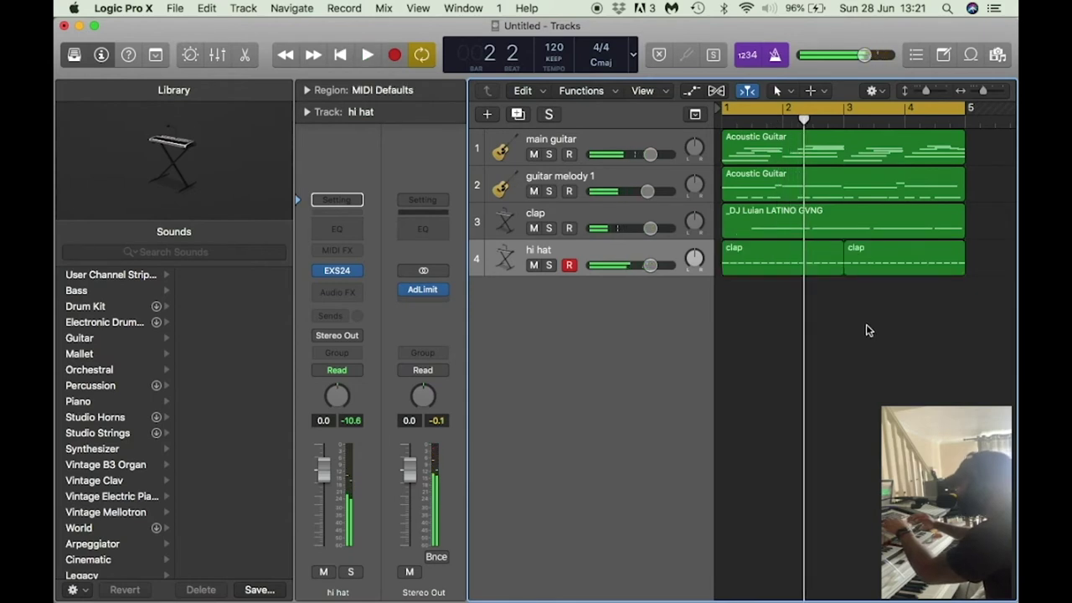
# Select the regions on all four tracks, name them by their tracks, and play the arrangement
pyautogui.moveTo(860, 306); pyautogui.dragTo(753, 257)
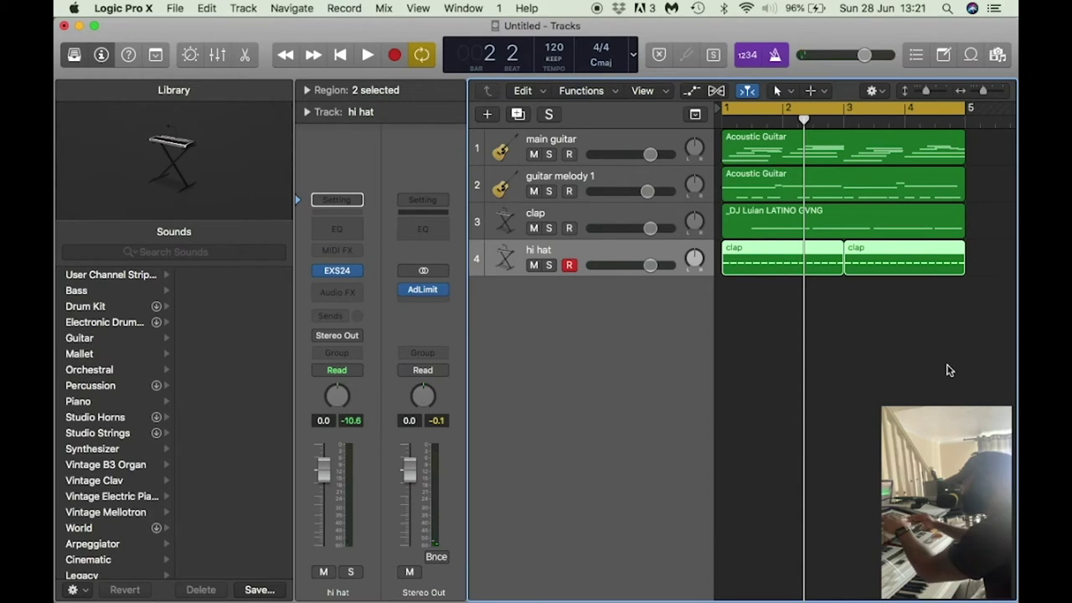
pyautogui.moveTo(942, 367); pyautogui.dragTo(746, 155)
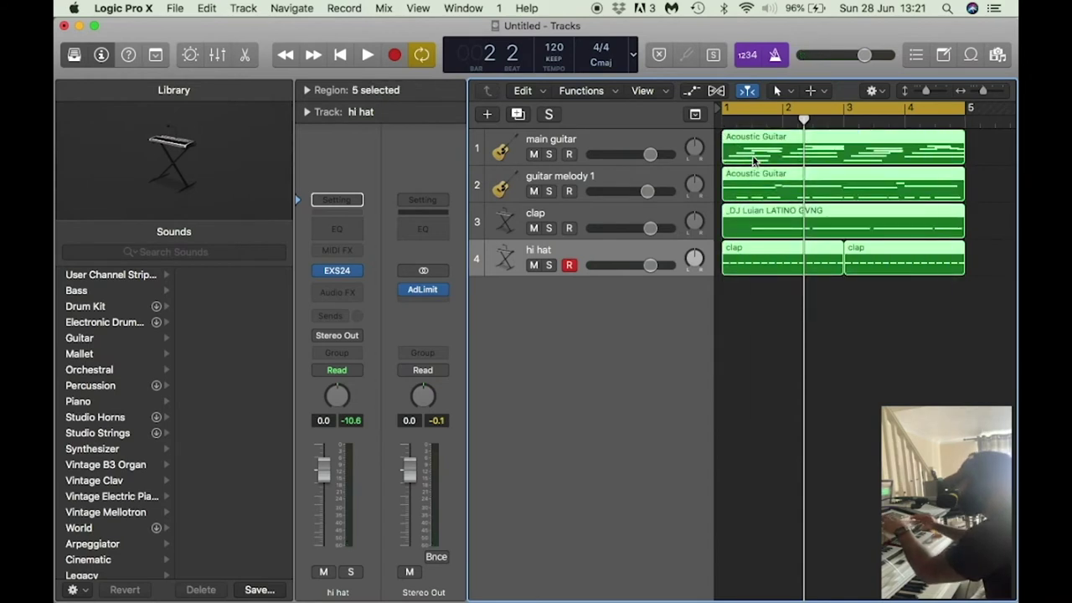
pyautogui.rightClick(754, 160)
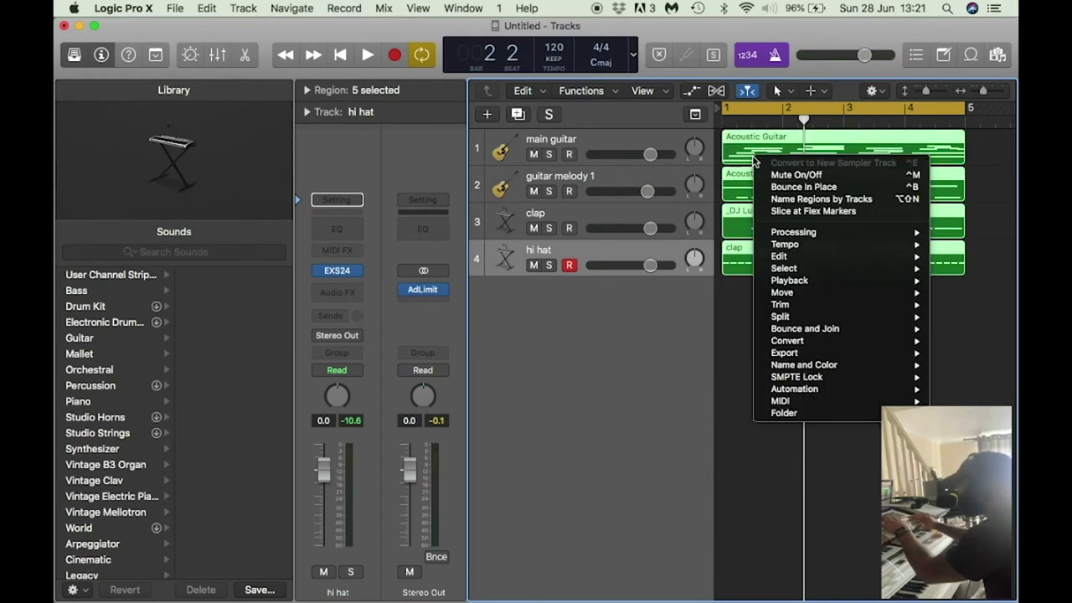
pyautogui.click(794, 199)
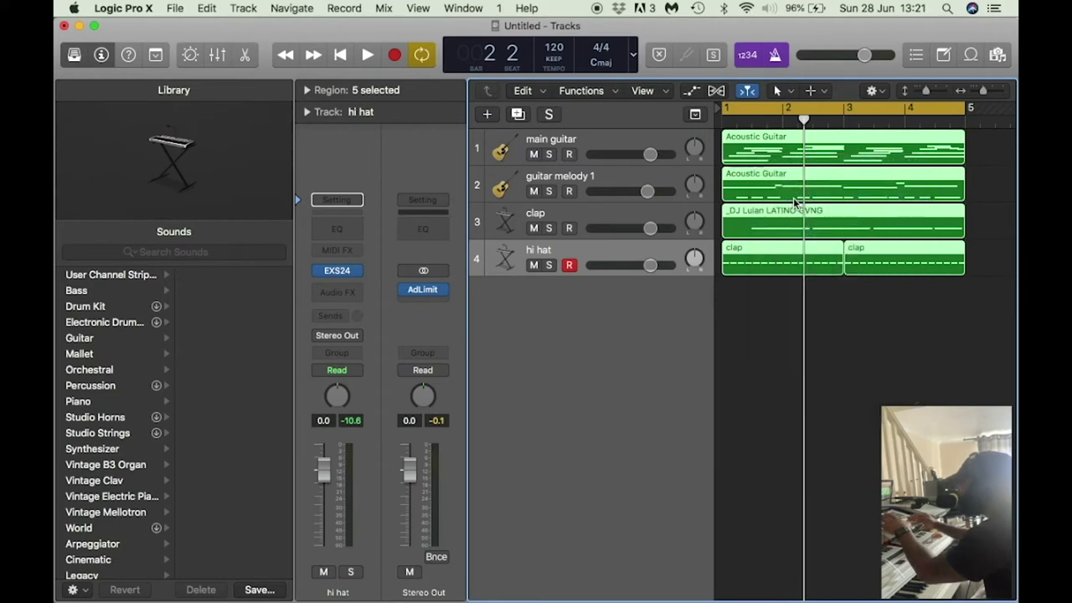
pyautogui.click(882, 310)
pyautogui.press('space')
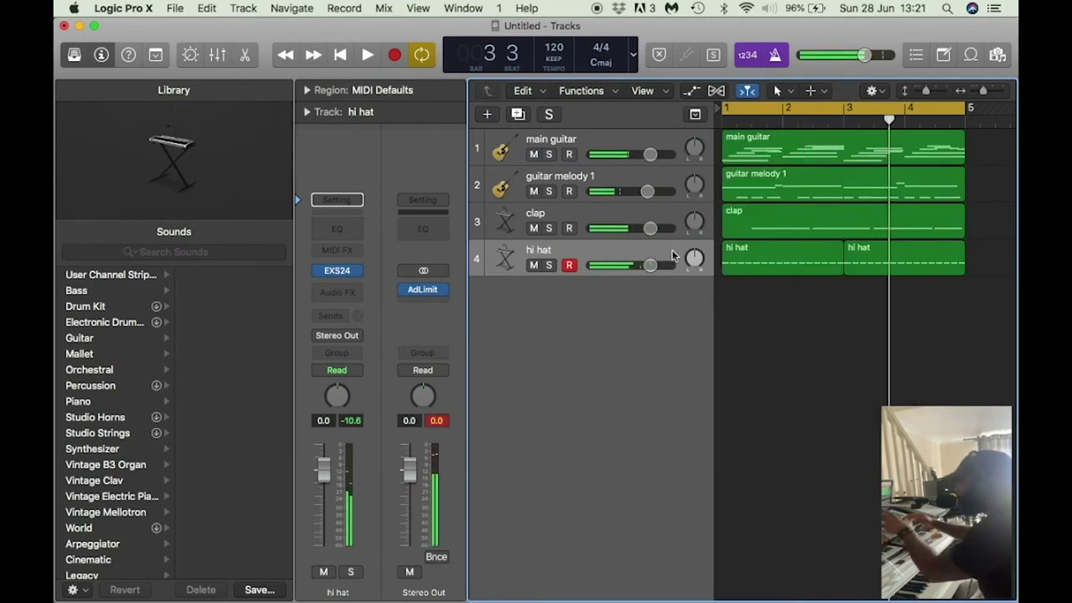
# Create one EXS24 software instrument track, load the _kay 808 short filth sound, and try it with playback
pyautogui.click(633, 248)
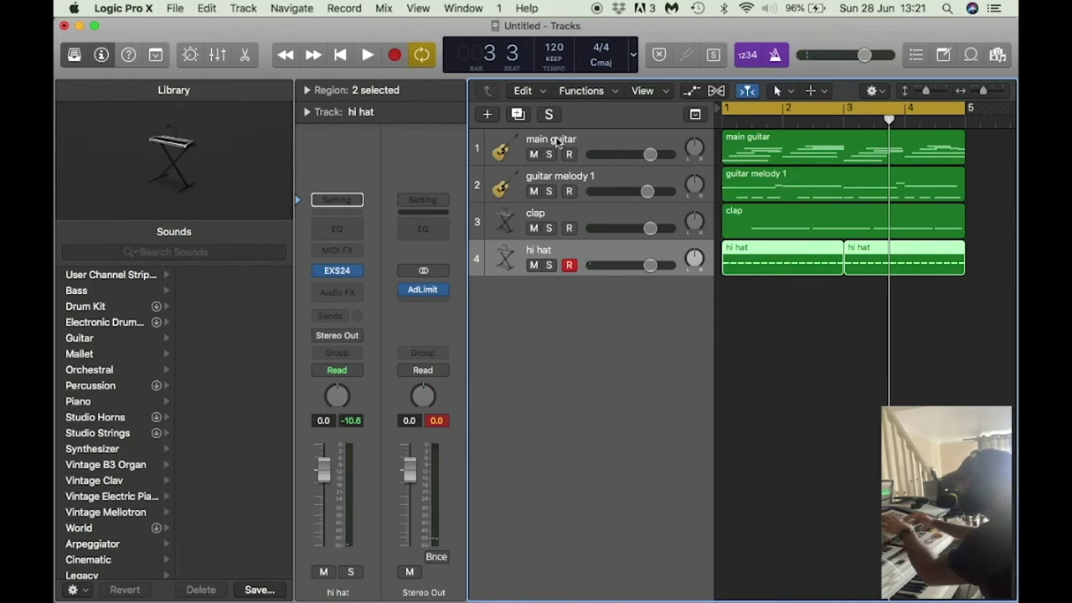
pyautogui.click(489, 116)
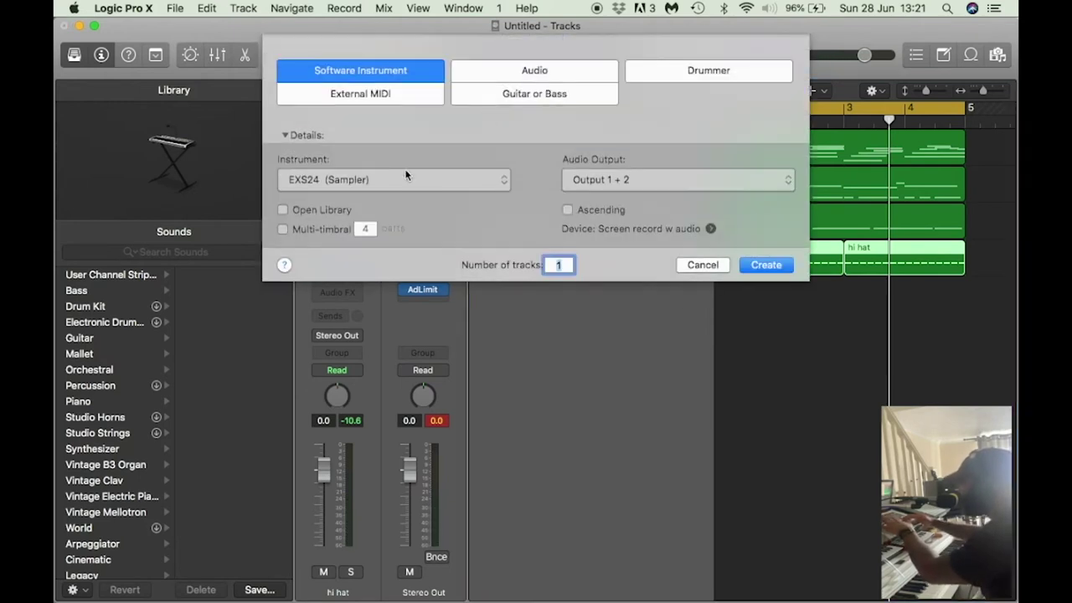
pyautogui.click(766, 265)
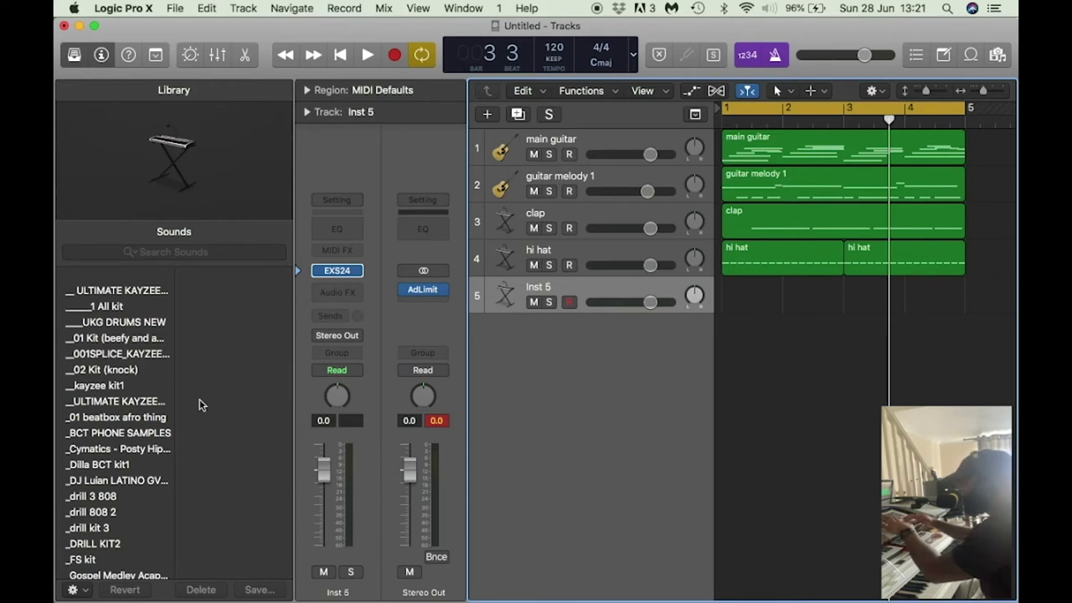
pyautogui.scroll(-3, 144, 459)
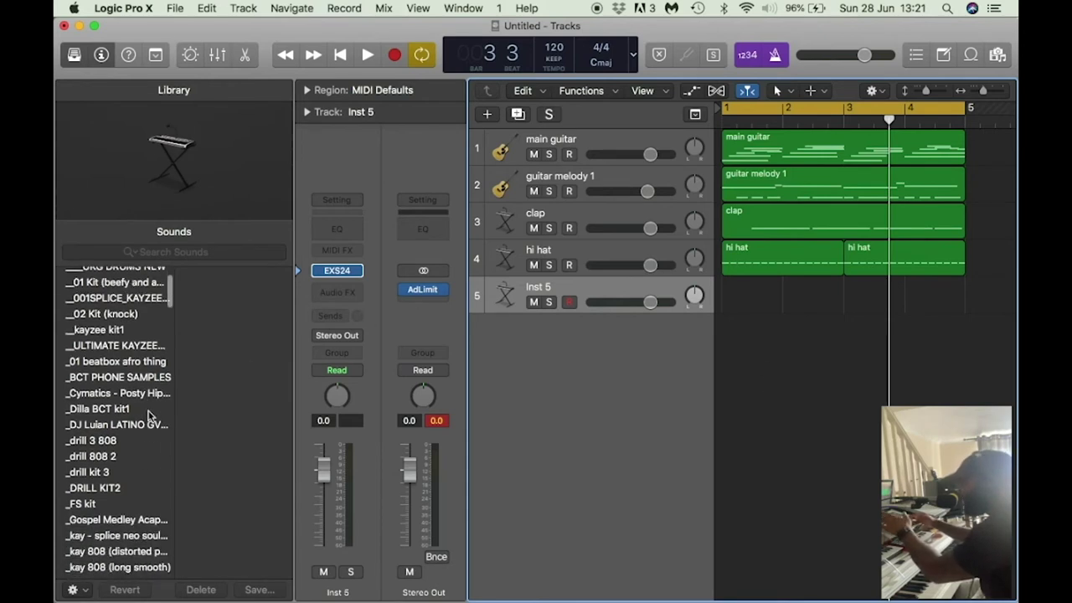
pyautogui.scroll(-5, 149, 416)
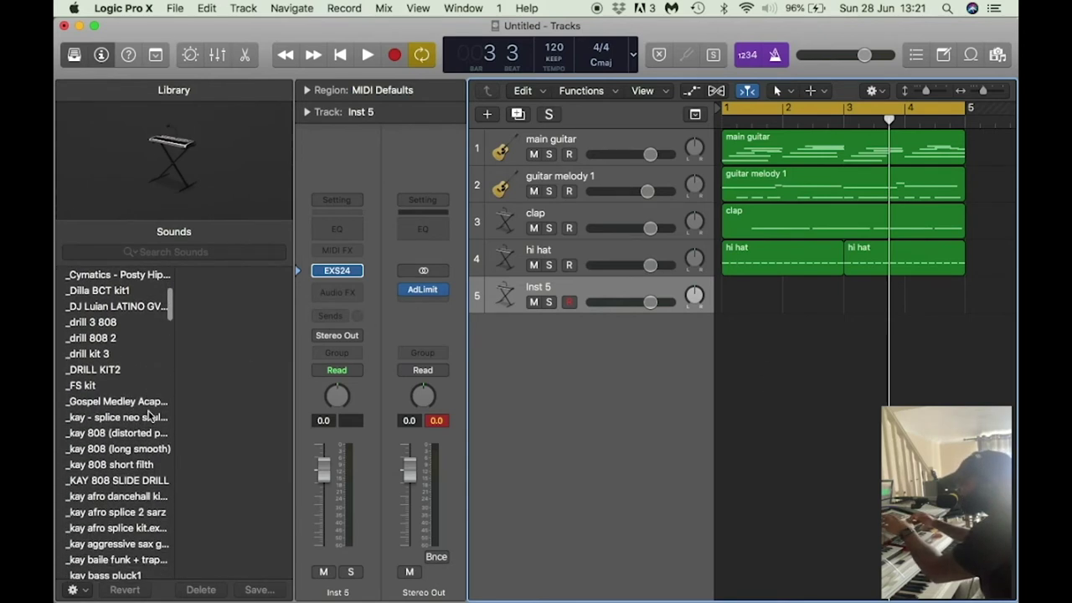
pyautogui.click(109, 403)
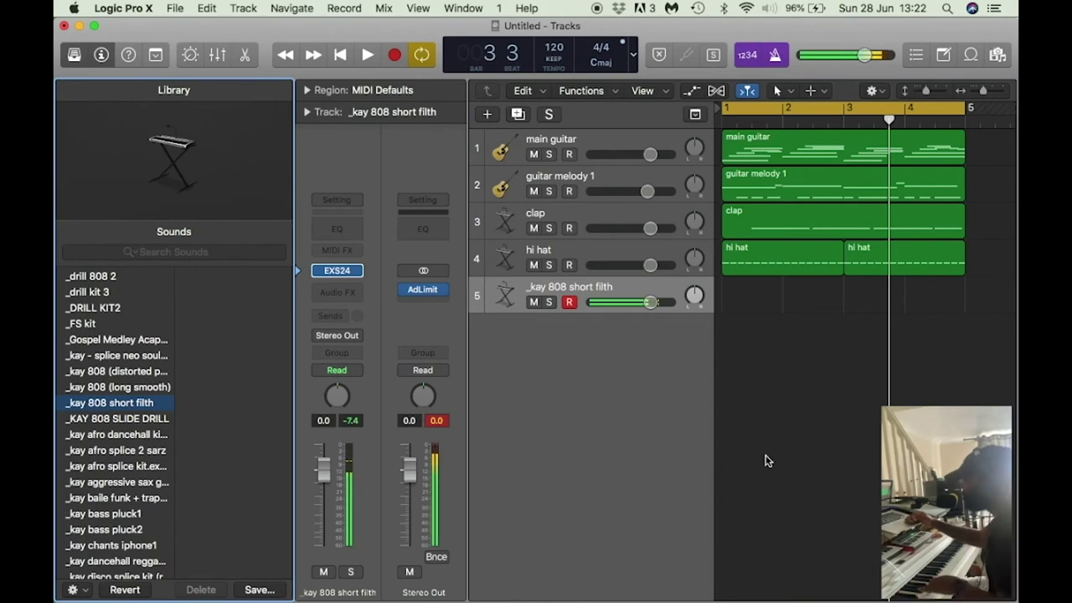
pyautogui.press('space')
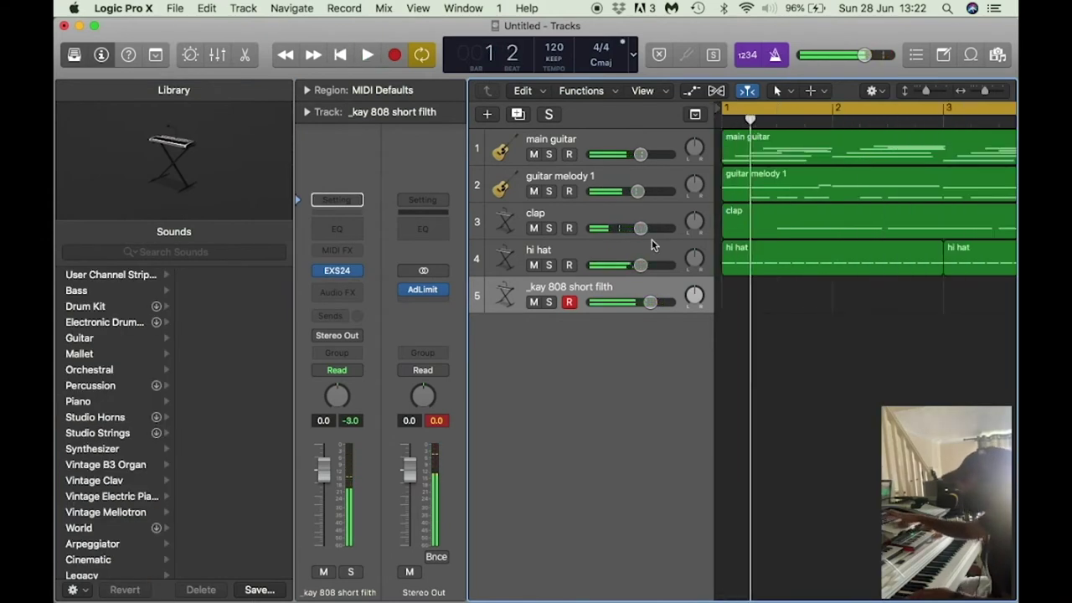
# Record a four-bar part on the _kay 808 short filth track, quantize its notes to 1/8 and start playback
pyautogui.press('r')
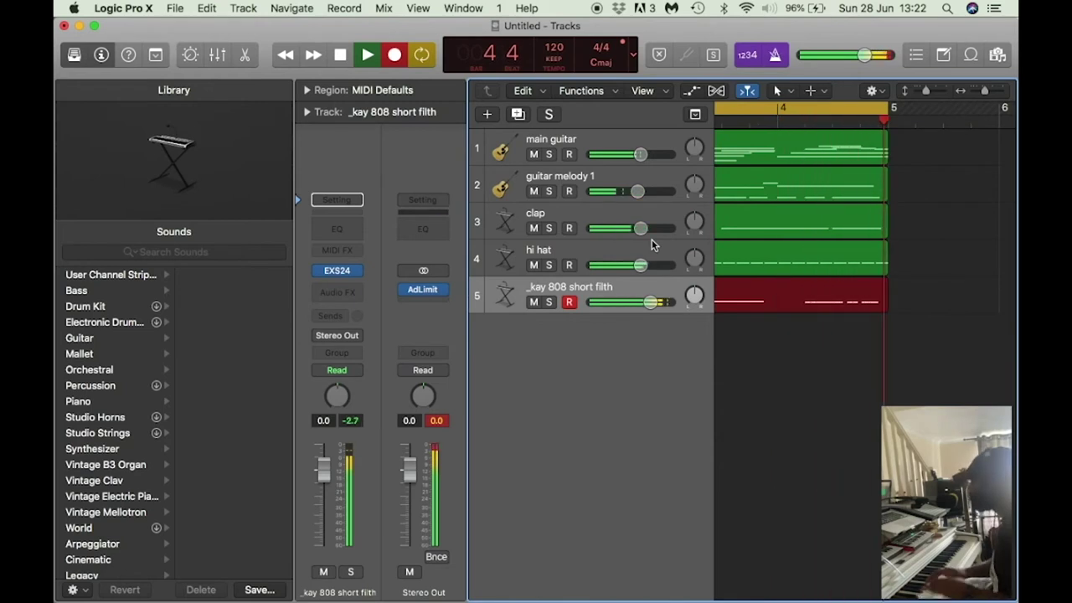
pyautogui.press('space')
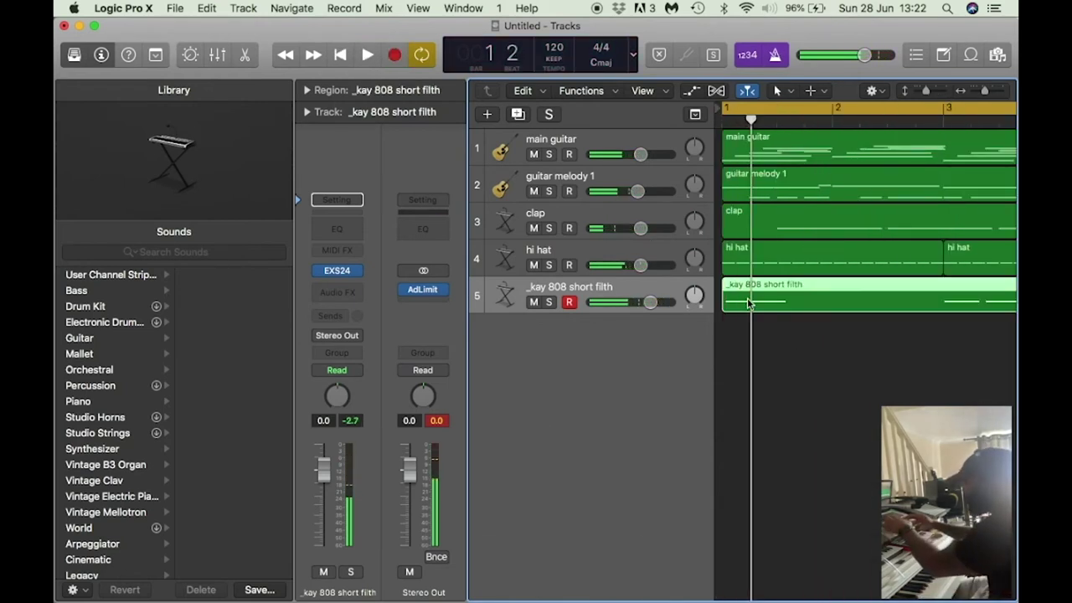
pyautogui.doubleClick(748, 303)
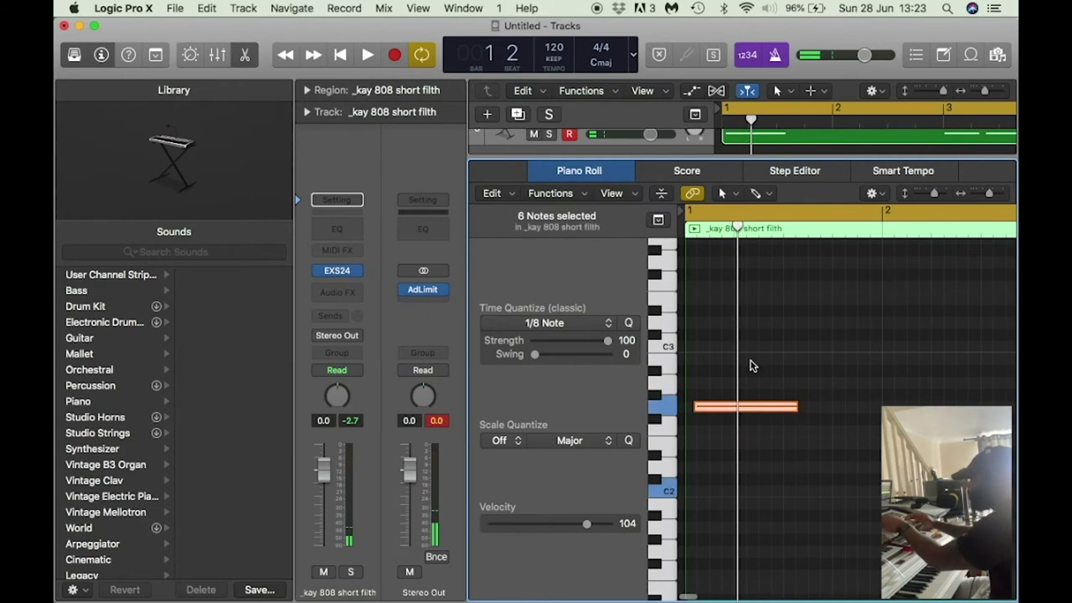
pyautogui.press('e')
pyautogui.press('space')
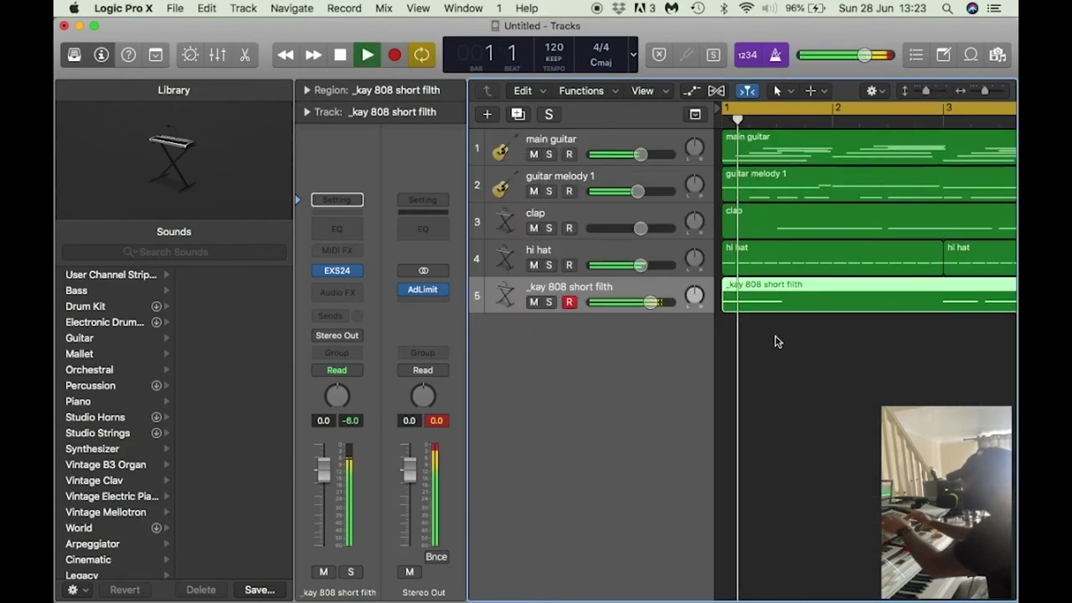
# Select the regions on all five tracks and repeat them with 1 copy to fill bars 5 to 8
pyautogui.moveTo(984, 90); pyautogui.dragTo(976, 93)
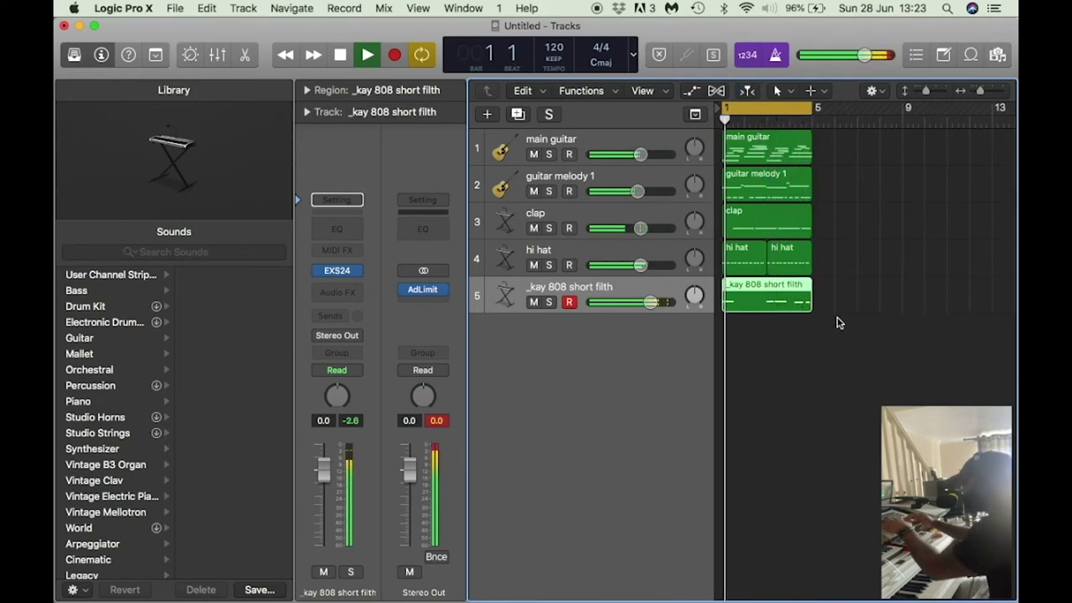
pyautogui.press('space')
pyautogui.click(878, 386)
pyautogui.moveTo(877, 385); pyautogui.dragTo(753, 153)
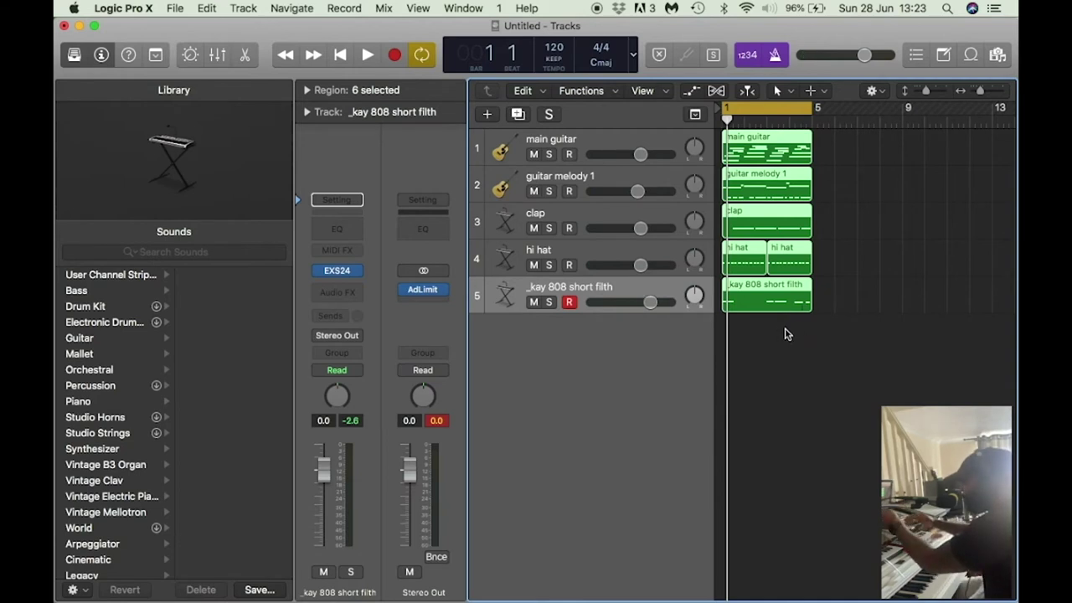
pyautogui.press('super+r')
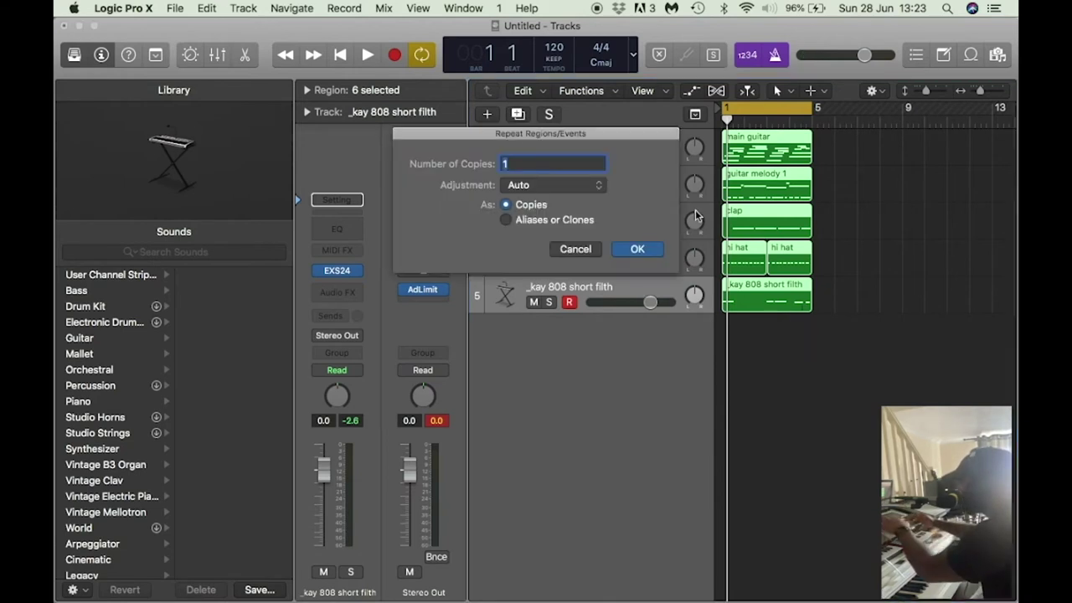
pyautogui.click(637, 249)
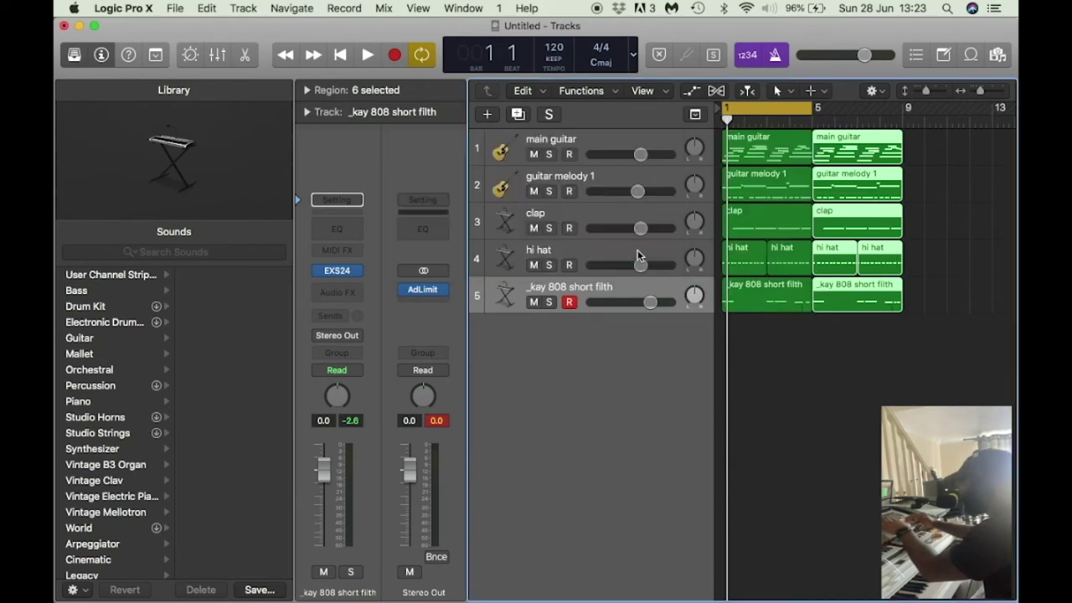
# Extend the cycle range to bar 9, delete the copied 808 region at bar 5, and try the arrangement without it
pyautogui.click(823, 360)
pyautogui.click(842, 304)
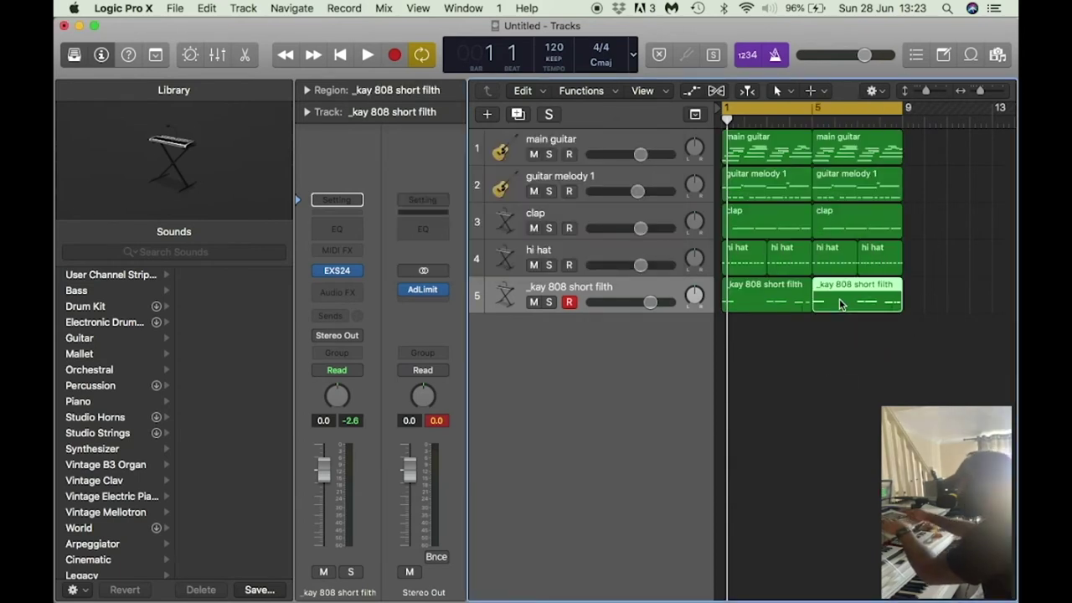
pyautogui.press('Delete')
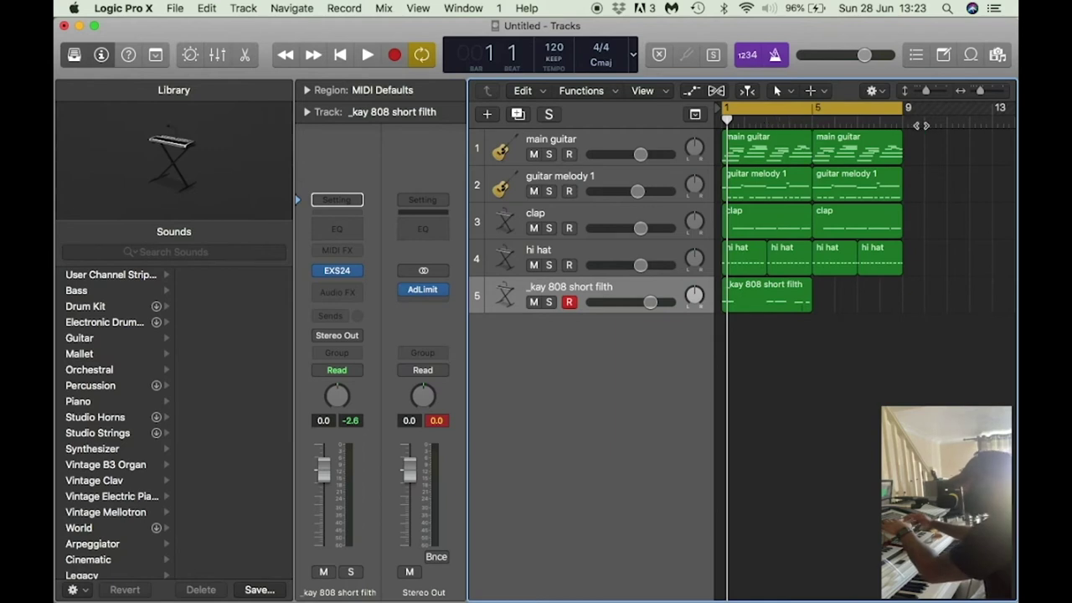
pyautogui.press('space')
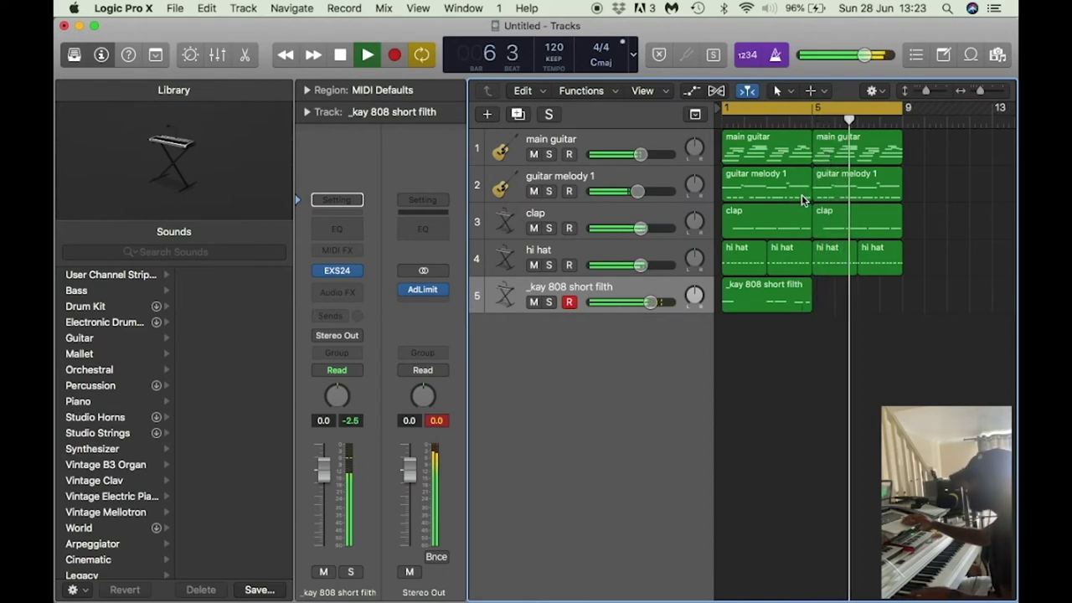
pyautogui.press('space')
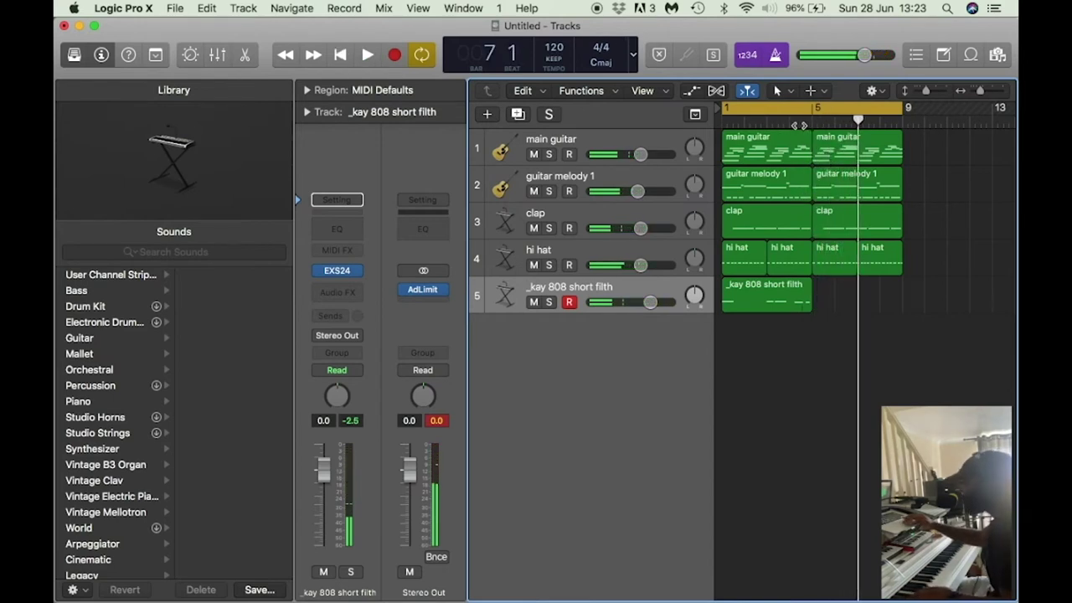
# Record a new 808 part over bars 5 to 8, running in from bar 4, and rename the track 8081
pyautogui.click(794, 115)
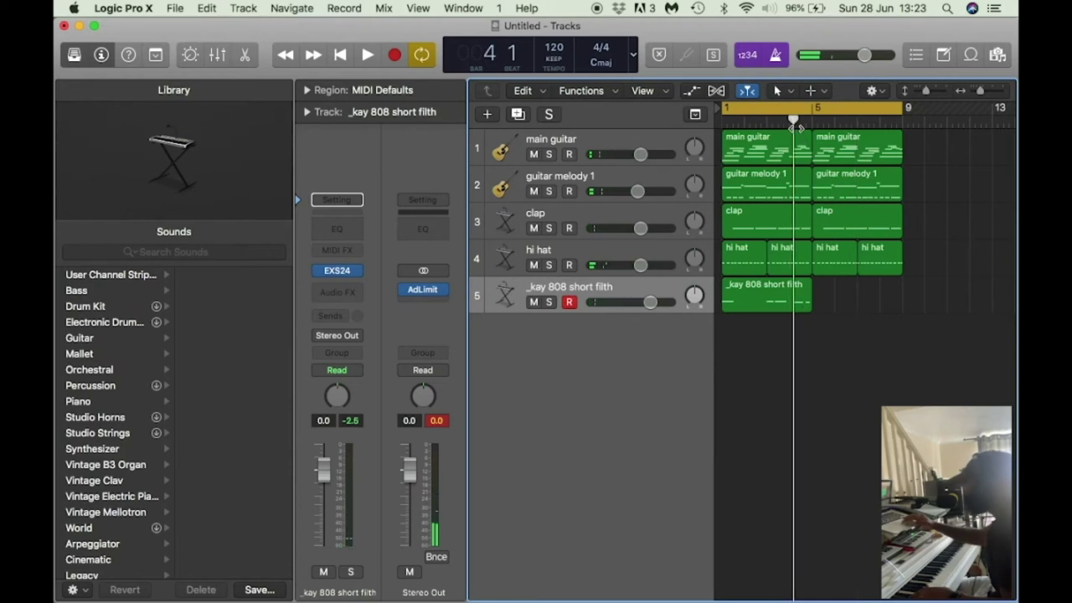
pyautogui.press('space')
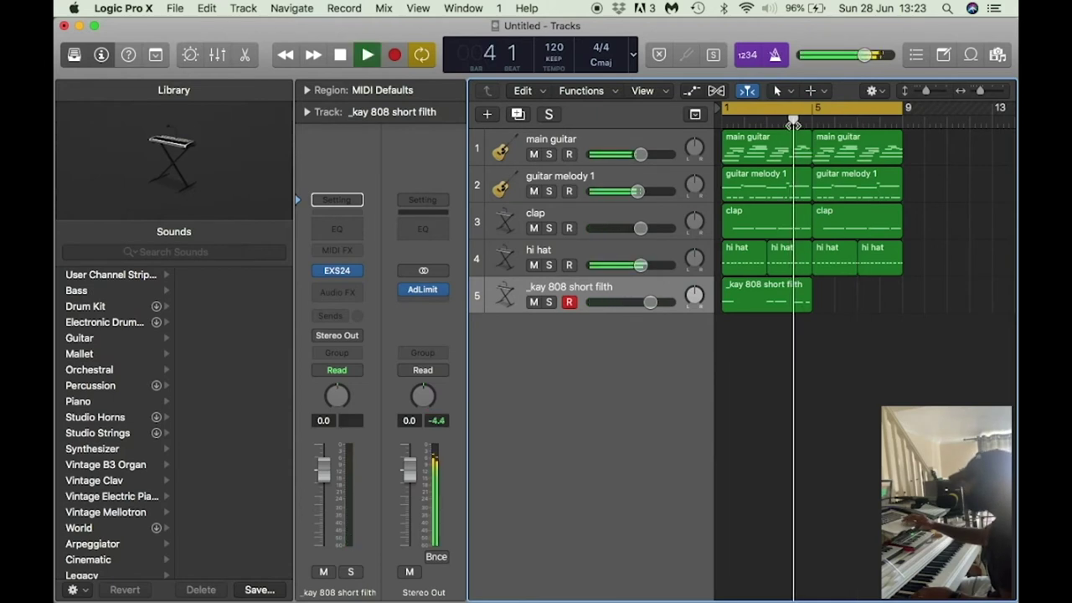
pyautogui.press('r')
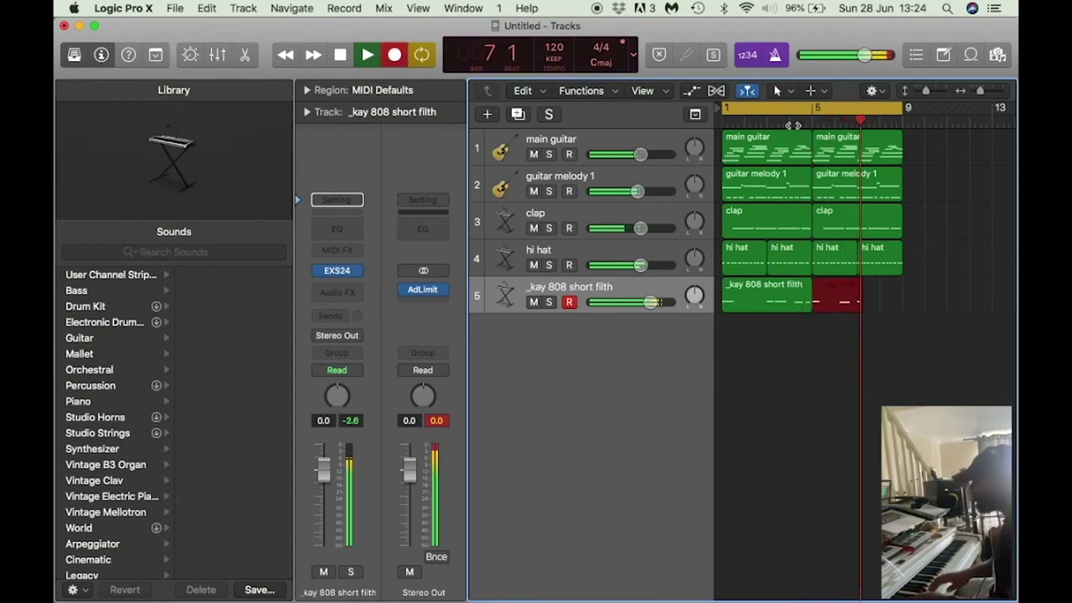
pyautogui.press('space')
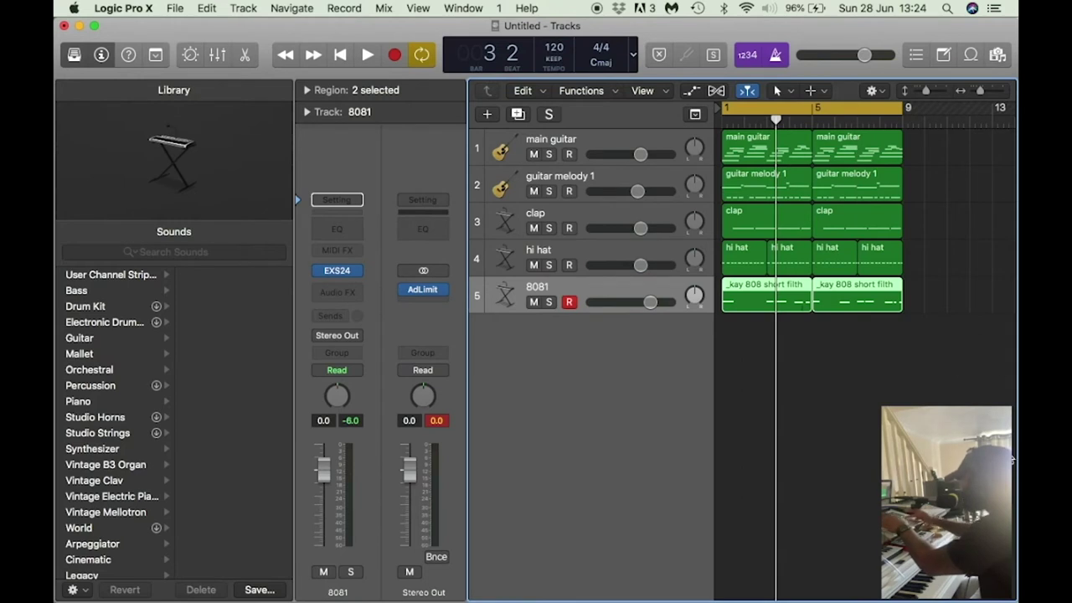
# Color both 808 regions bright red and play the arrangement briefly
pyautogui.hotkey('alt', 'c')
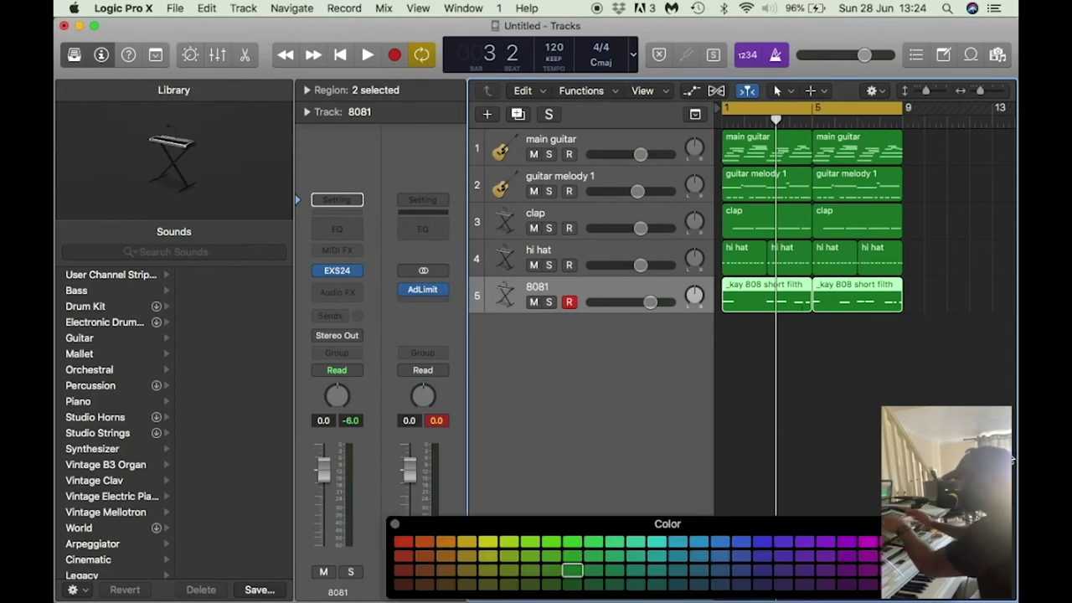
pyautogui.moveTo(675, 526); pyautogui.dragTo(707, 381)
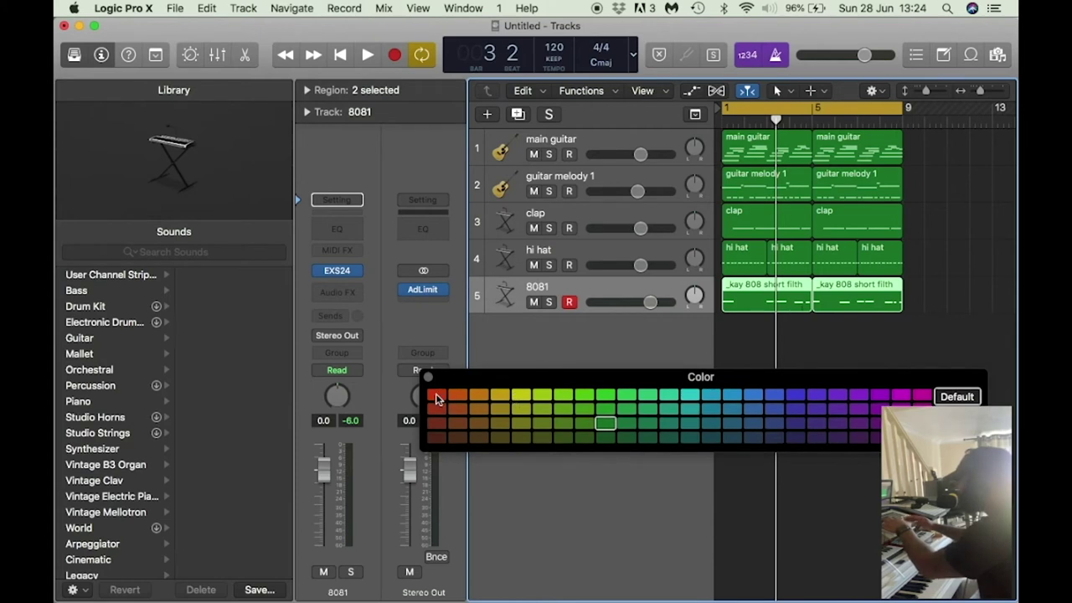
pyautogui.click(436, 397)
pyautogui.click(430, 377)
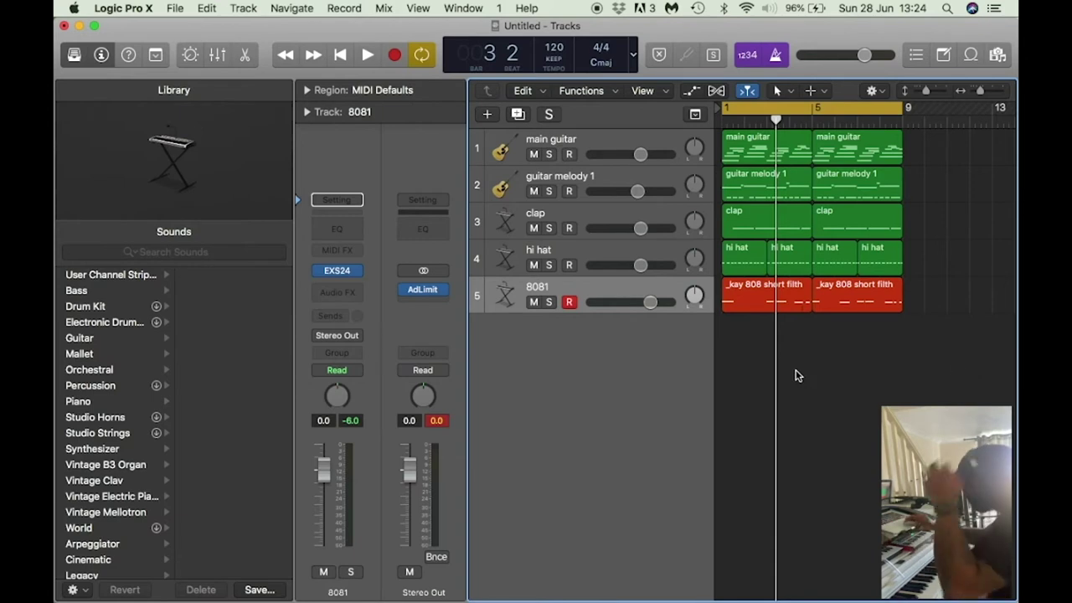
pyautogui.press('space')
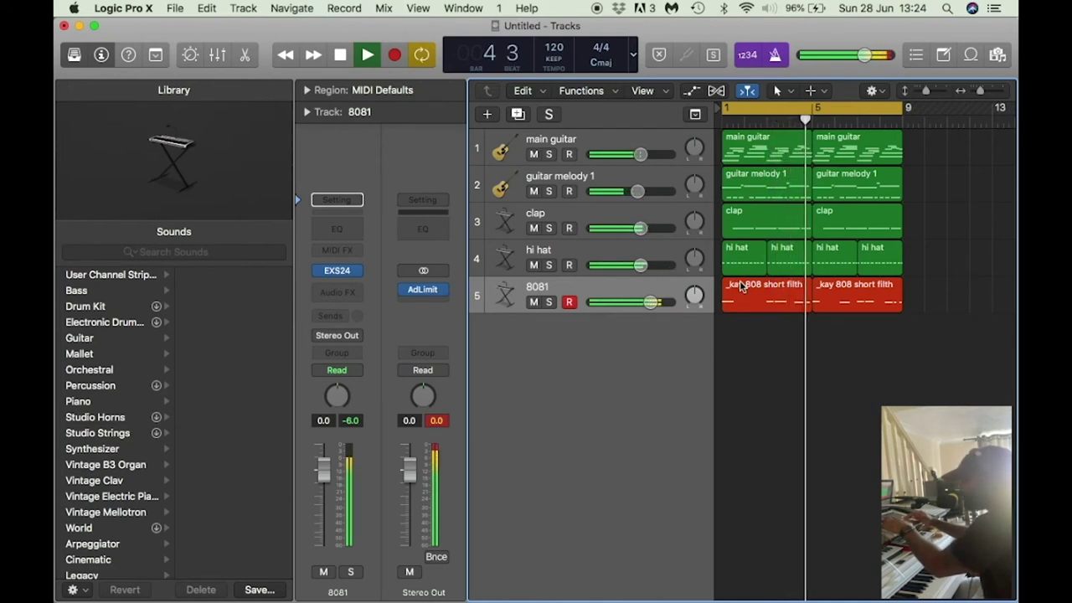
pyautogui.press('space')
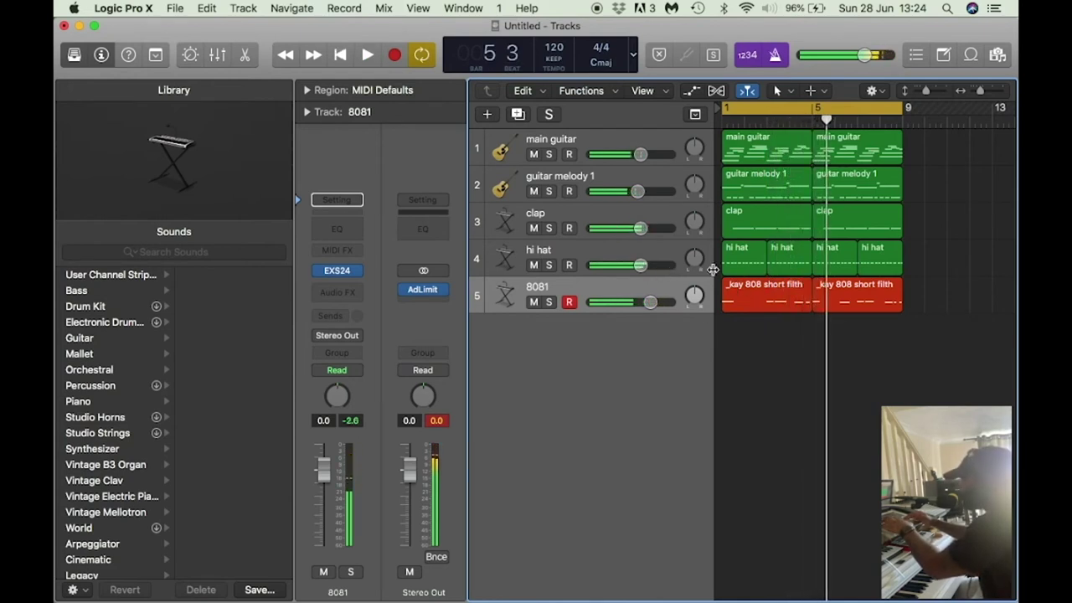
# Solo the hi hat track and play it on its own
pyautogui.click(628, 254)
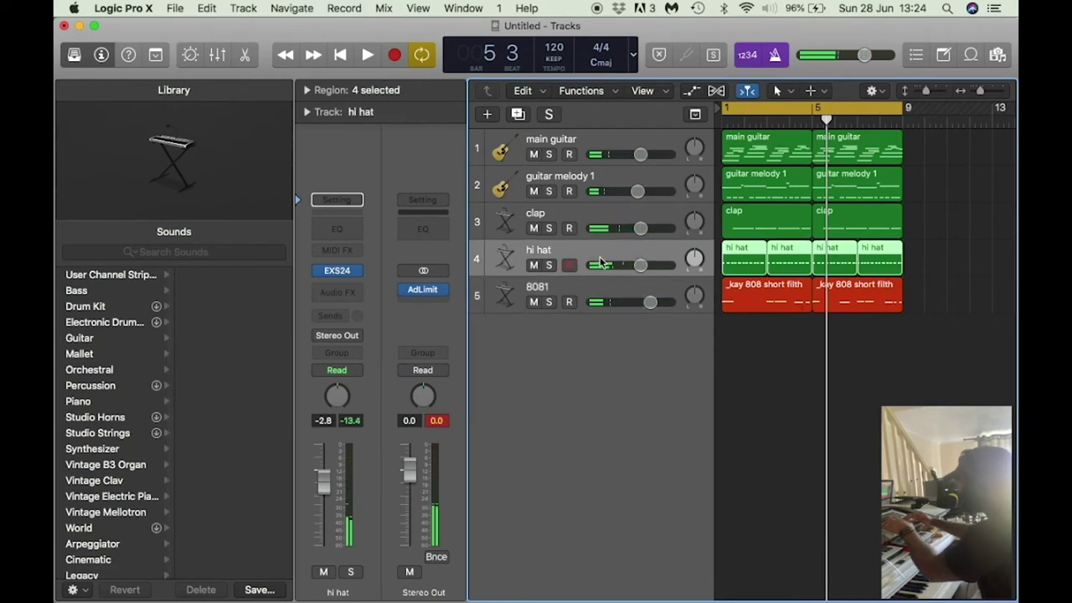
pyautogui.click(938, 360)
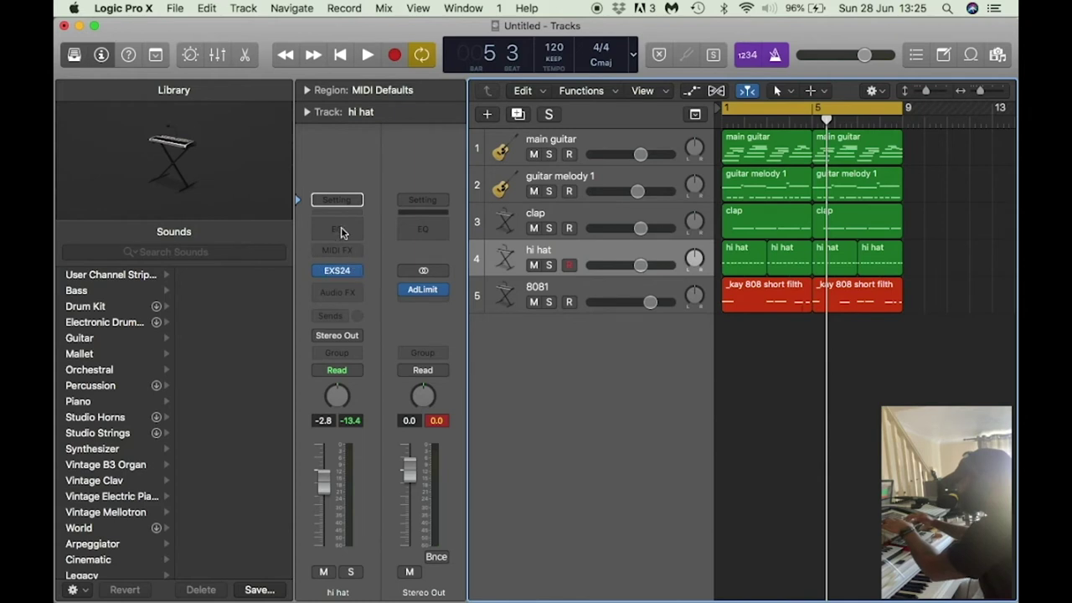
pyautogui.press('s')
pyautogui.press('space')
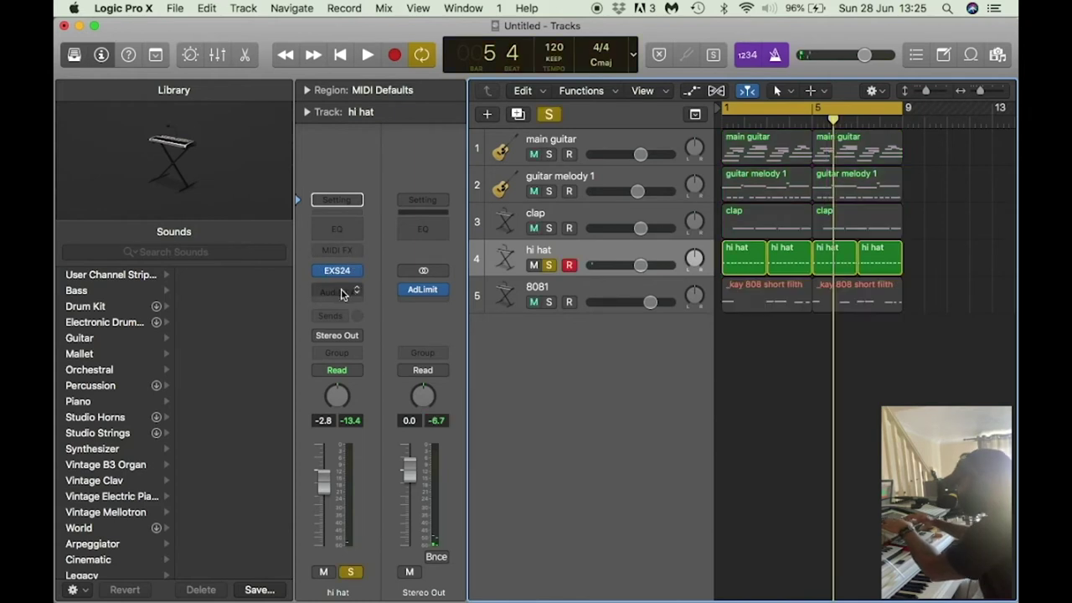
# Insert a Channel EQ on the hi hat track and cut its lows with the low-cut band set slightly above 2 kHz
pyautogui.click(351, 292)
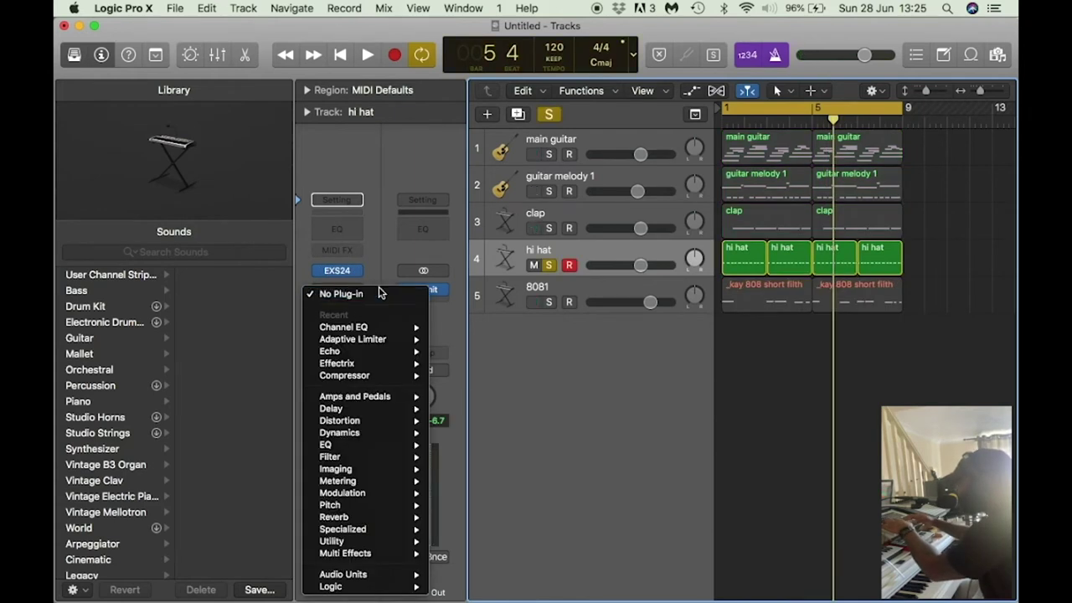
pyautogui.moveTo(355, 453)
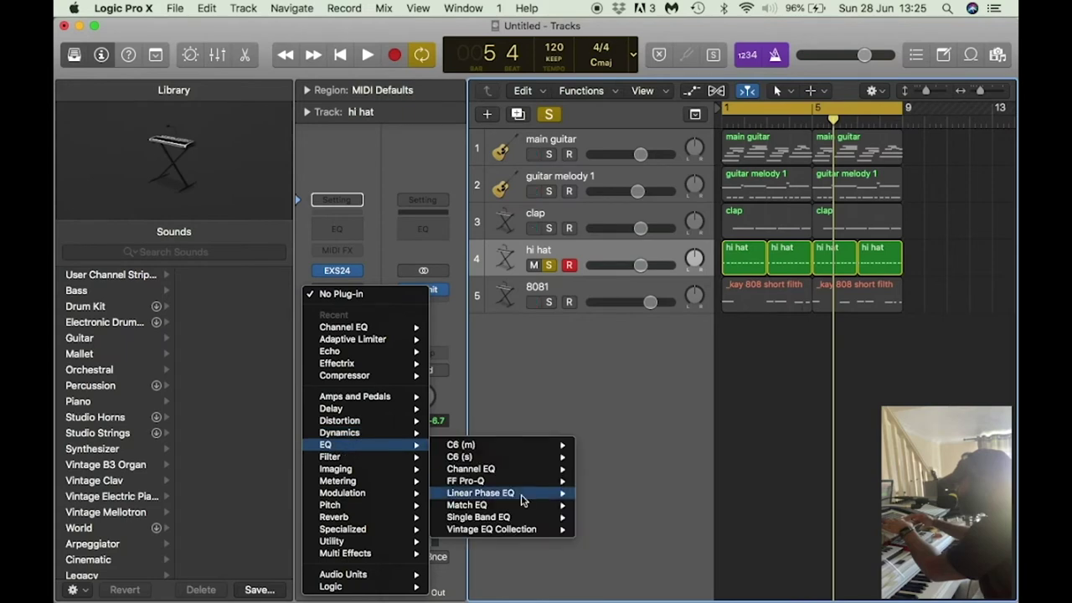
pyautogui.moveTo(521, 474)
pyautogui.click(629, 472)
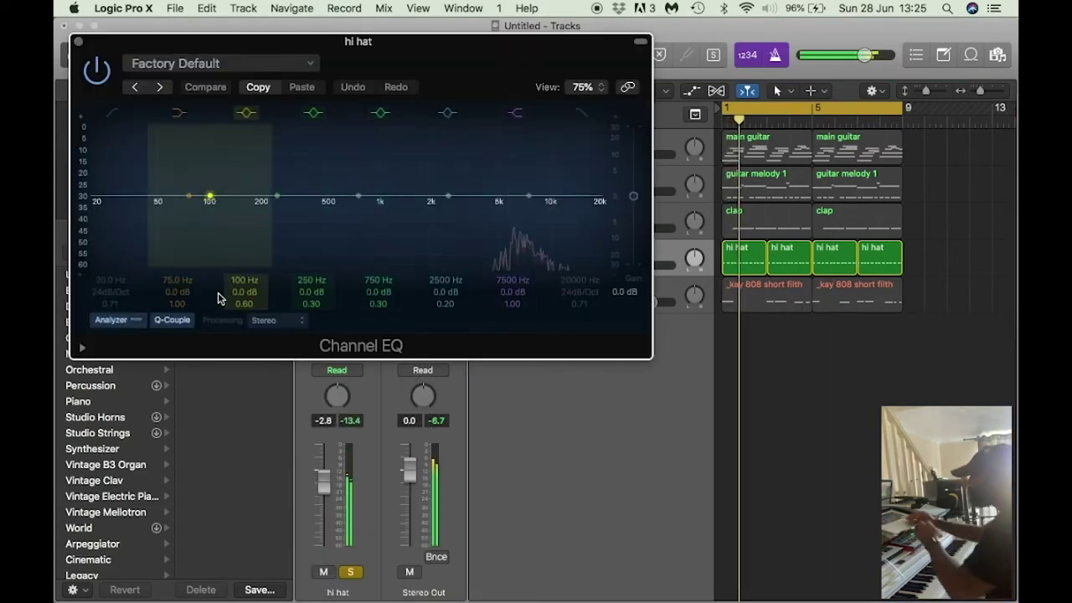
pyautogui.moveTo(172, 201); pyautogui.dragTo(435, 213)
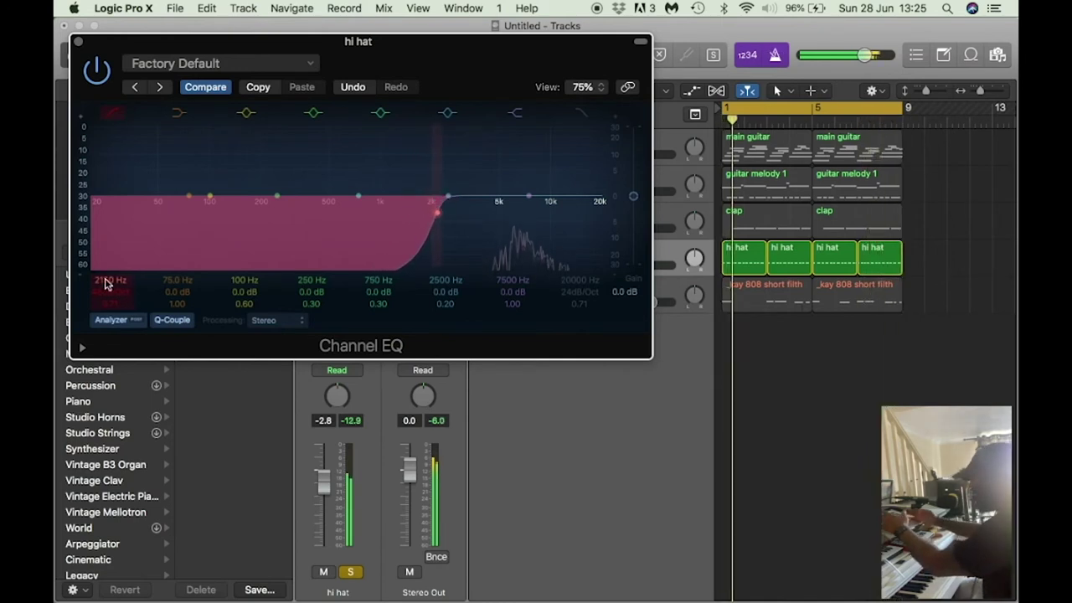
pyautogui.press('v')
# Add a Channel EQ to the clap track and play the arrangement with its window open
pyautogui.click(559, 220)
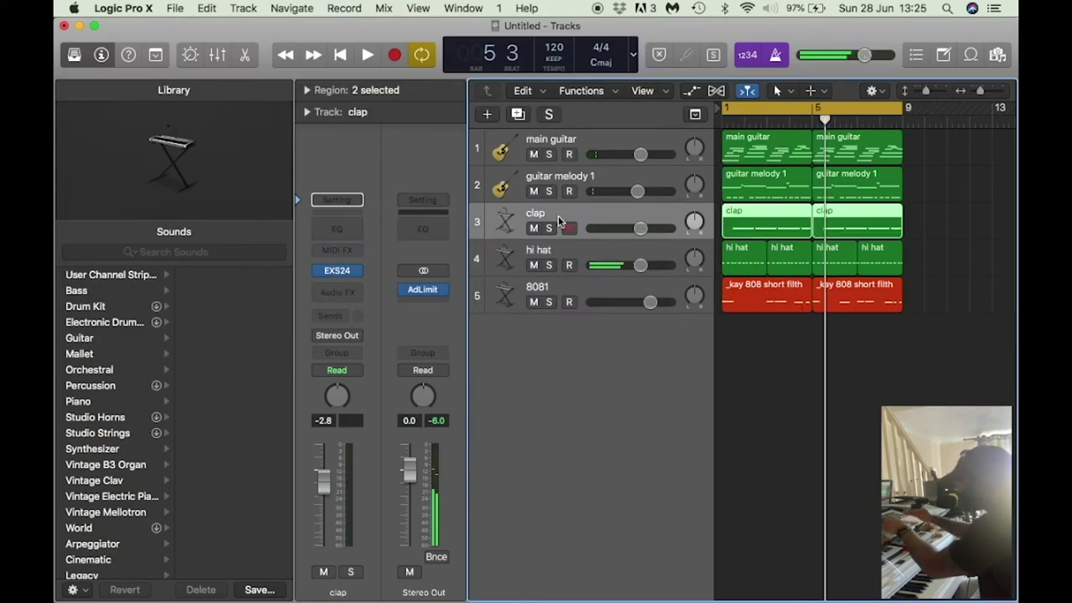
pyautogui.click(340, 229)
pyautogui.moveTo(582, 126); pyautogui.dragTo(725, 170)
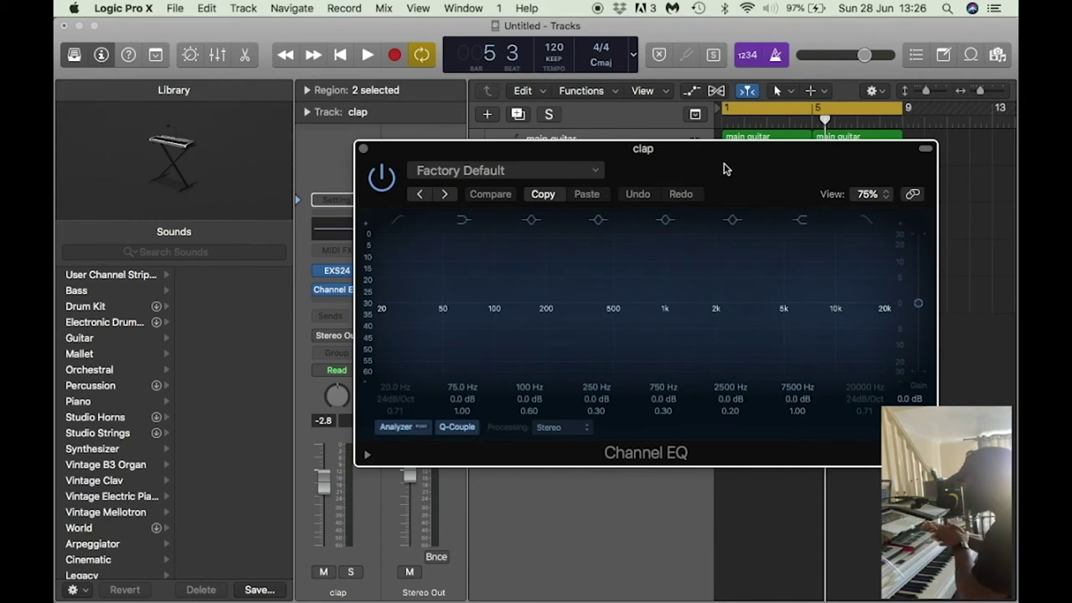
pyautogui.moveTo(724, 163); pyautogui.dragTo(704, 108)
pyautogui.press('space')
pyautogui.press('space')
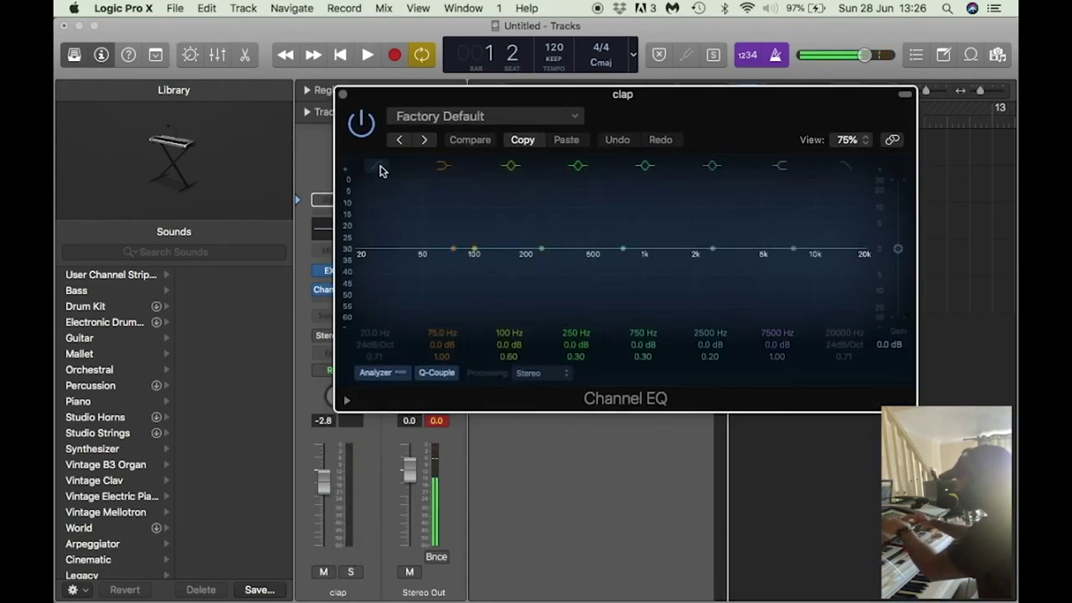
# Enable the 20 Hz low-cut band in the clap's Channel EQ and switch its analyzer off and on again during playback
pyautogui.click(378, 169)
pyautogui.moveTo(597, 108); pyautogui.dragTo(556, 104)
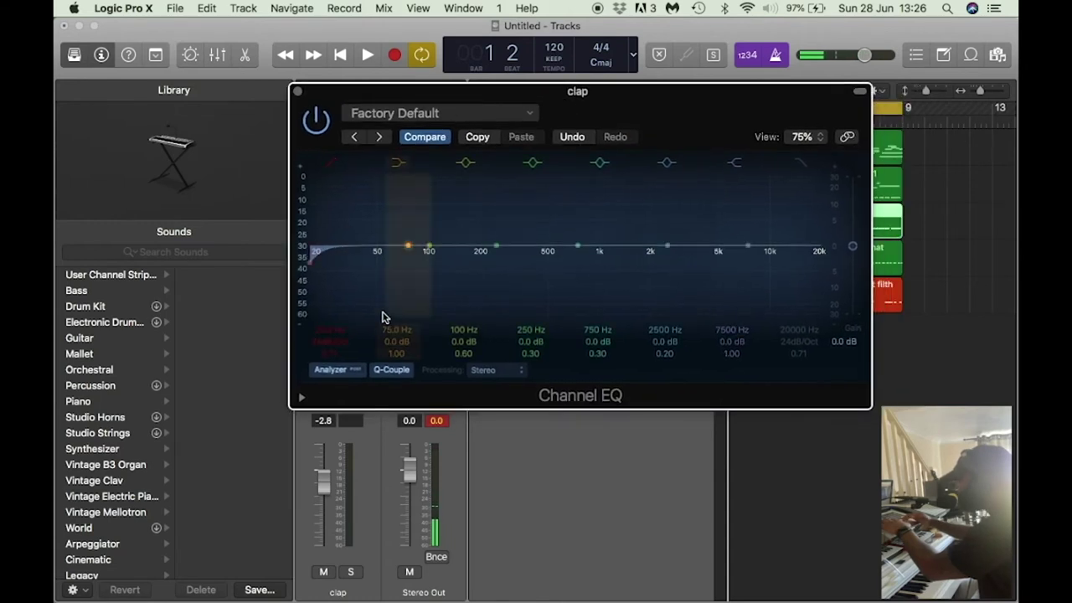
pyautogui.click(335, 378)
pyautogui.press('space')
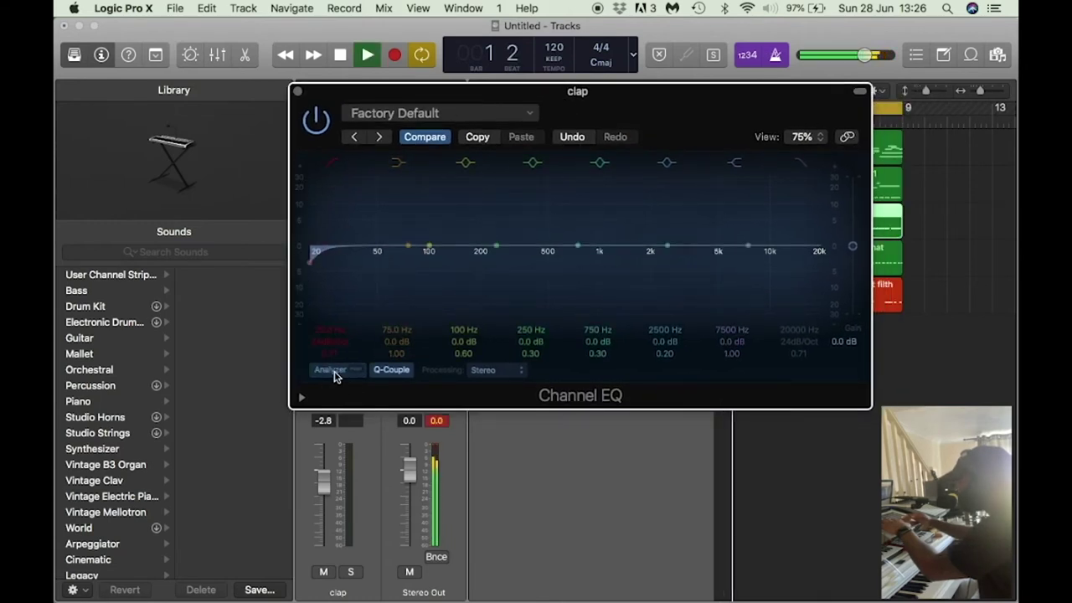
pyautogui.click(339, 369)
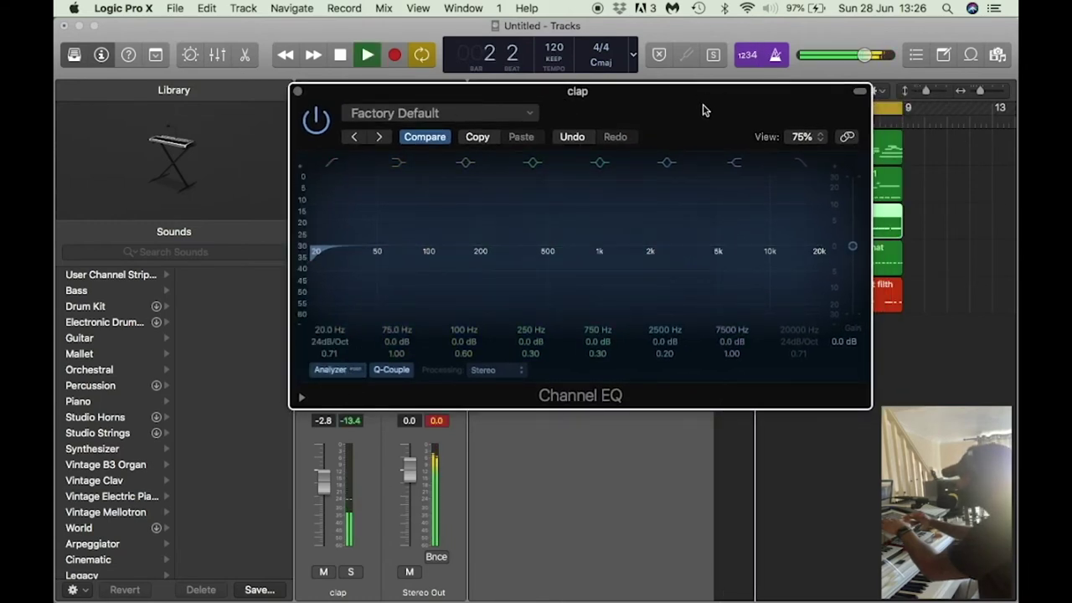
pyautogui.moveTo(704, 111); pyautogui.dragTo(496, 42)
pyautogui.press('space')
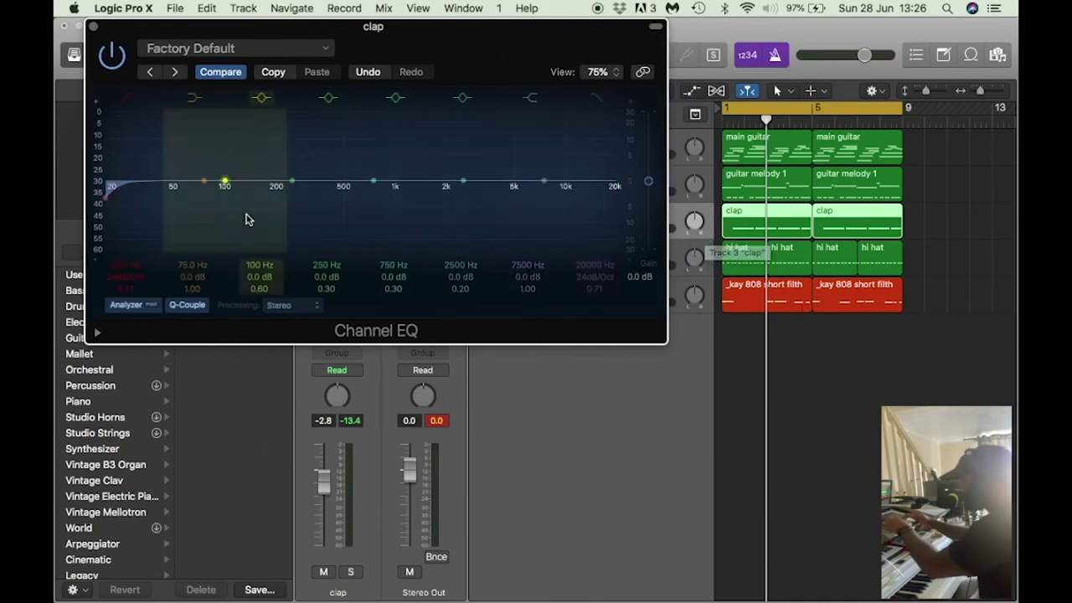
# Raise the low-cut frequency in the clap's Channel EQ to about 265 Hz during playback and close the EQ window
pyautogui.press('space')
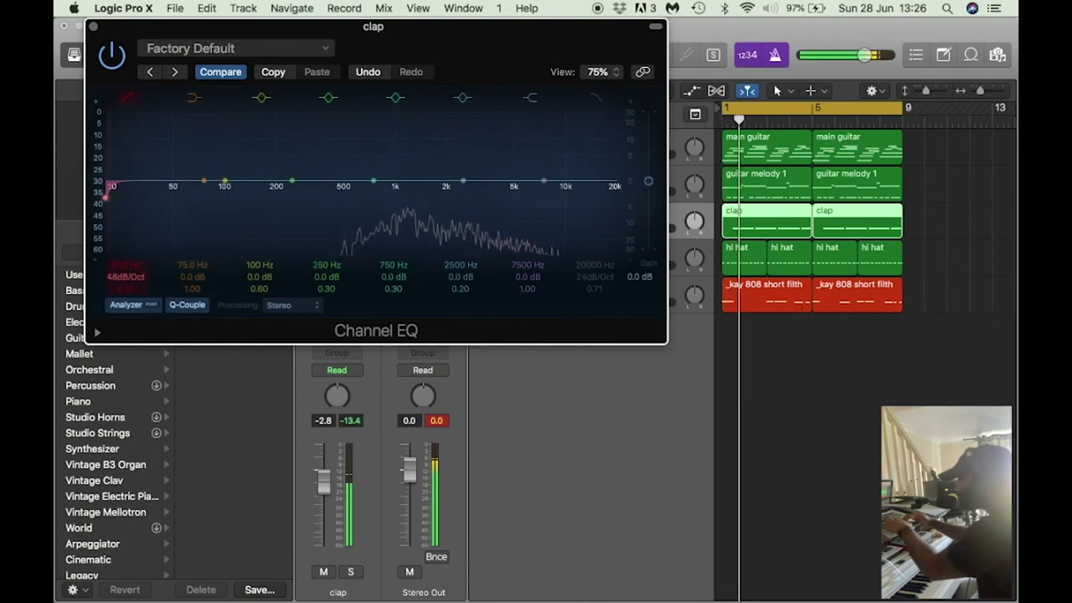
pyautogui.moveTo(123, 280); pyautogui.dragTo(139, 265)
pyautogui.moveTo(97, 220); pyautogui.dragTo(298, 198)
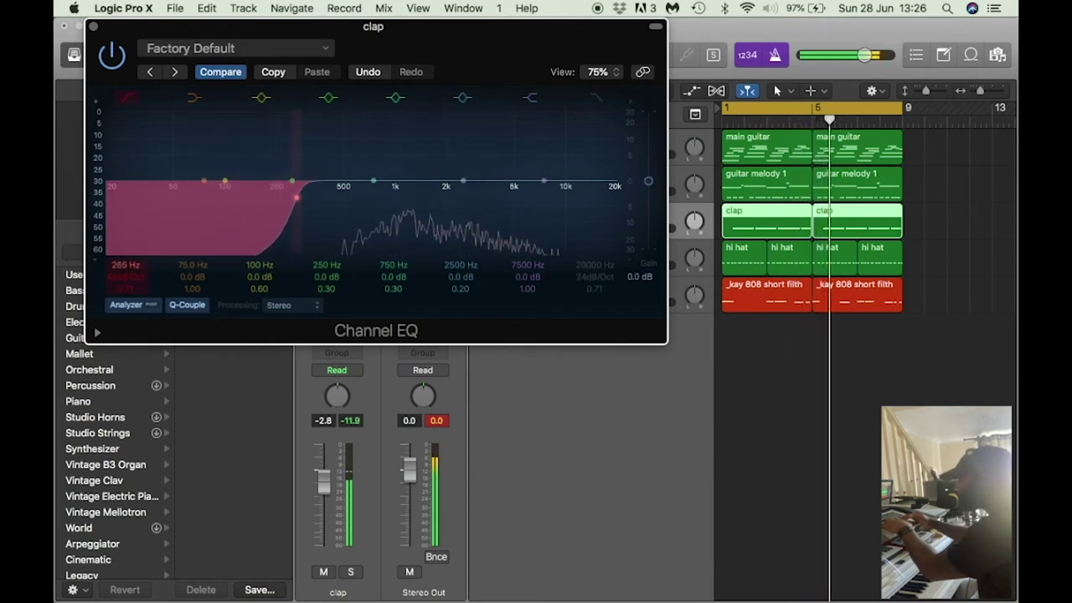
pyautogui.click(92, 26)
pyautogui.click(536, 252)
pyautogui.click(737, 381)
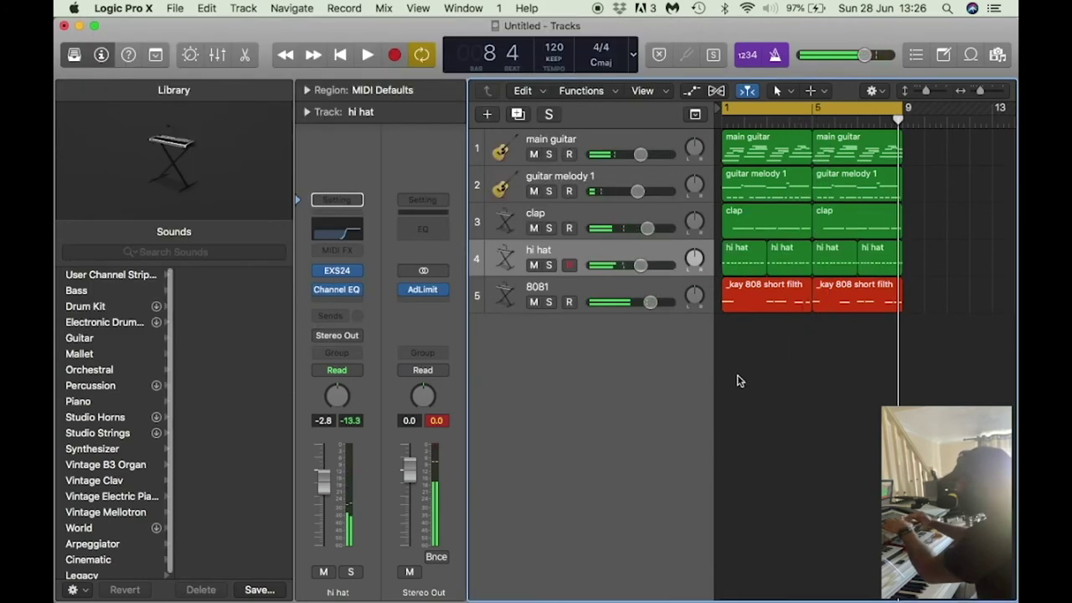
# Open the first hi hat region in the Piano Roll and switch to the Brush Tool
pyautogui.doubleClick(734, 260)
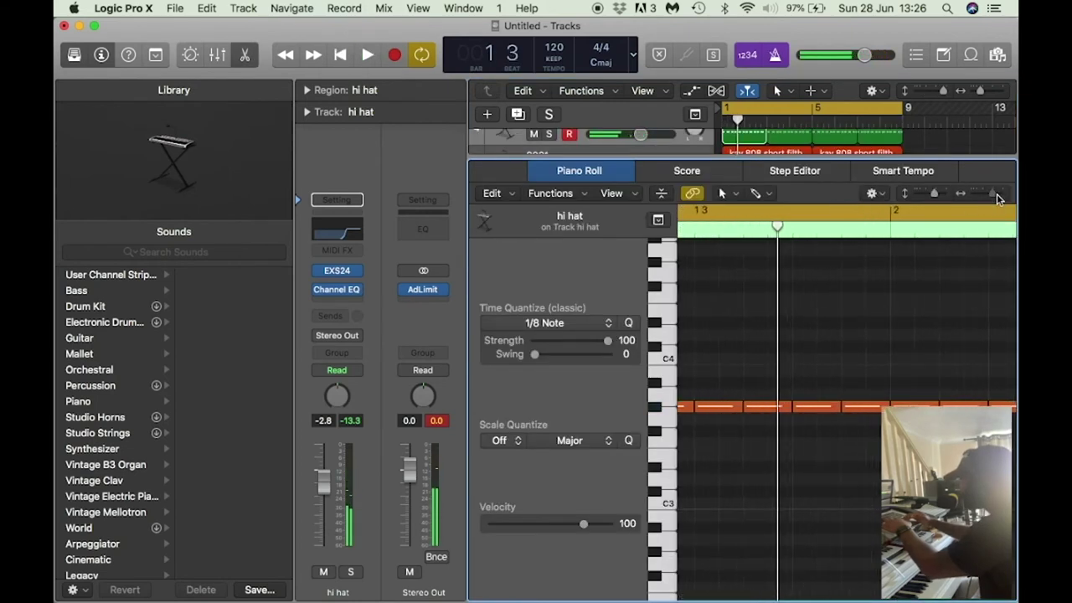
pyautogui.press('super+Right')
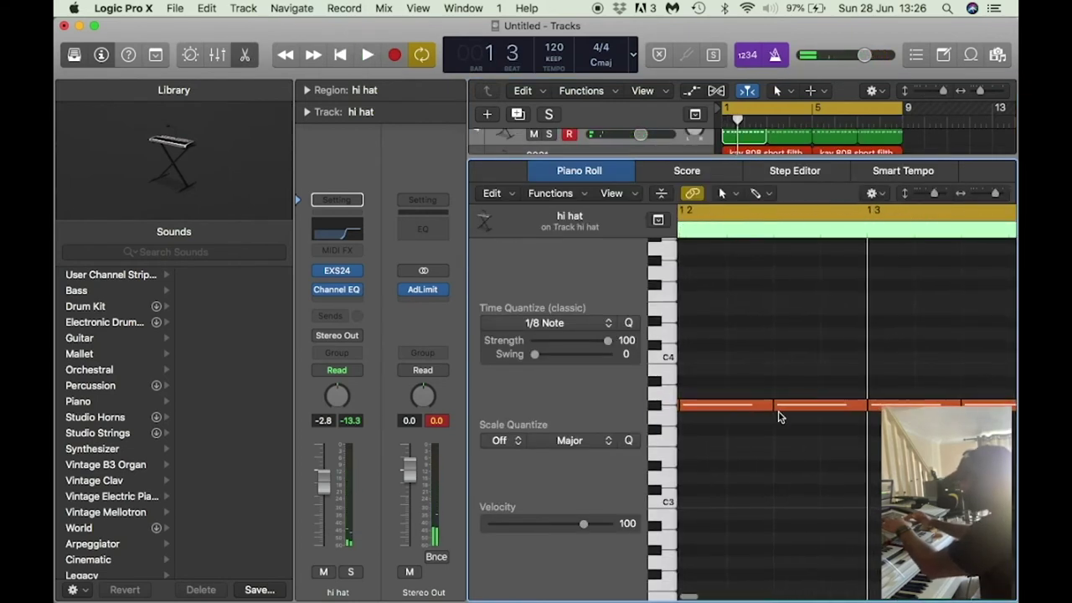
pyautogui.scroll(5, 778, 417)
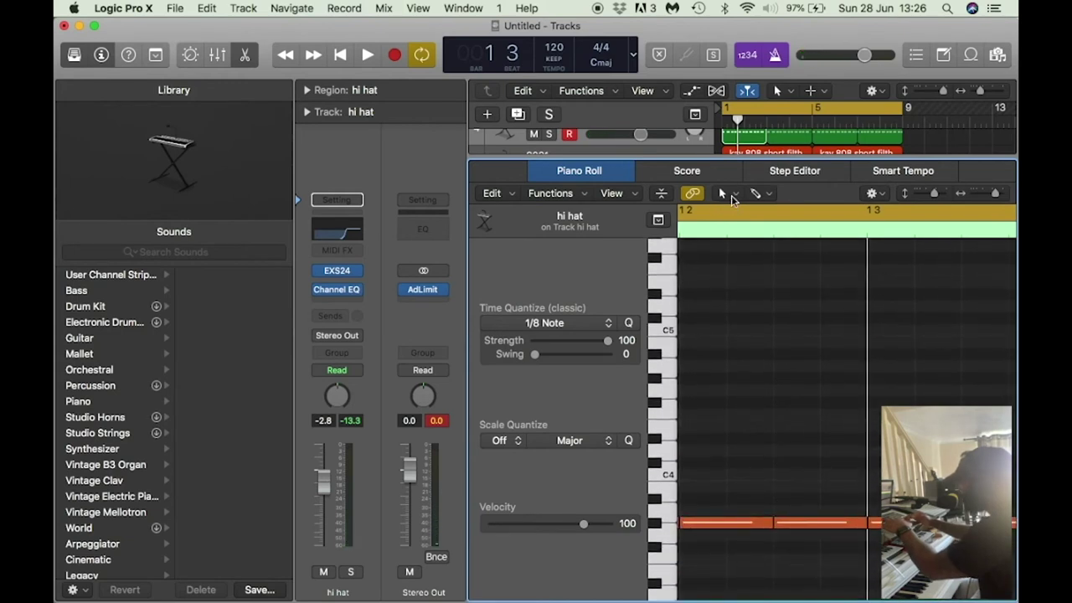
pyautogui.click(731, 195)
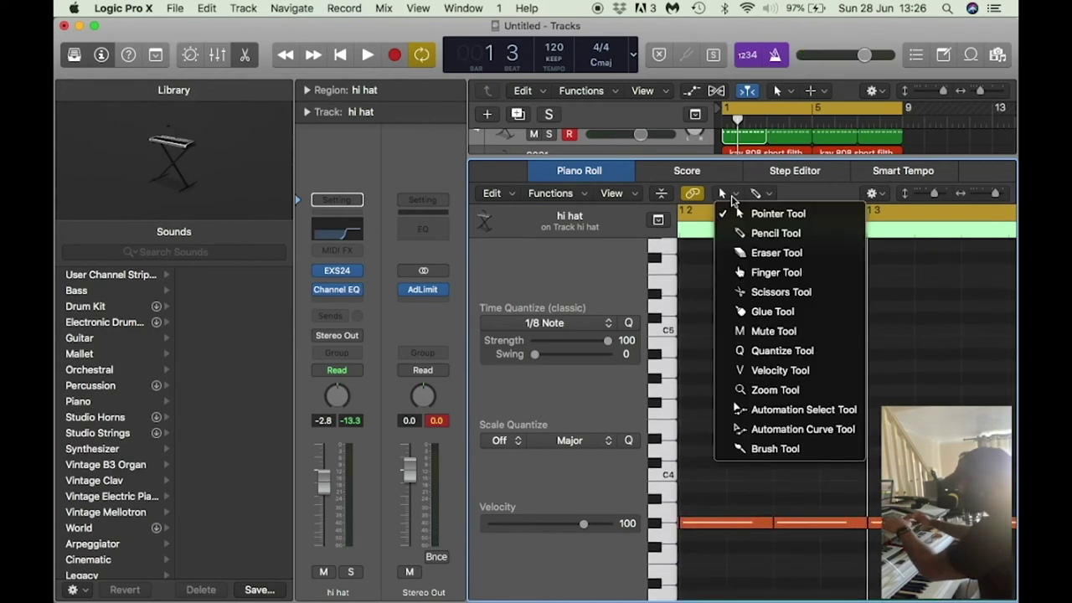
pyautogui.click(769, 449)
pyautogui.scroll(-2, 837, 352)
pyautogui.hscroll(-5, 921, 293)
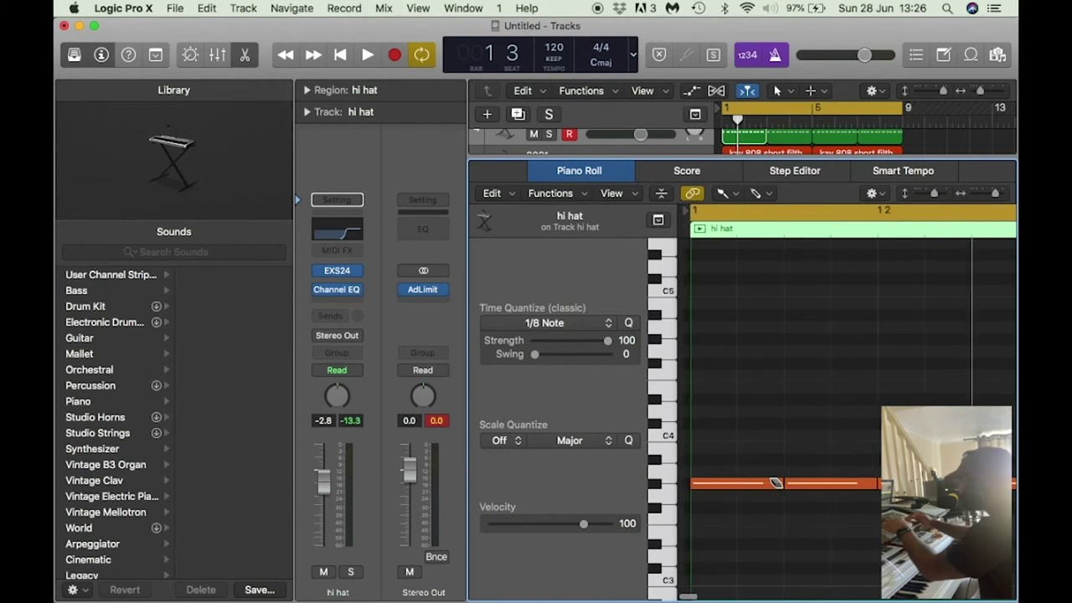
pyautogui.moveTo(998, 195); pyautogui.dragTo(994, 196)
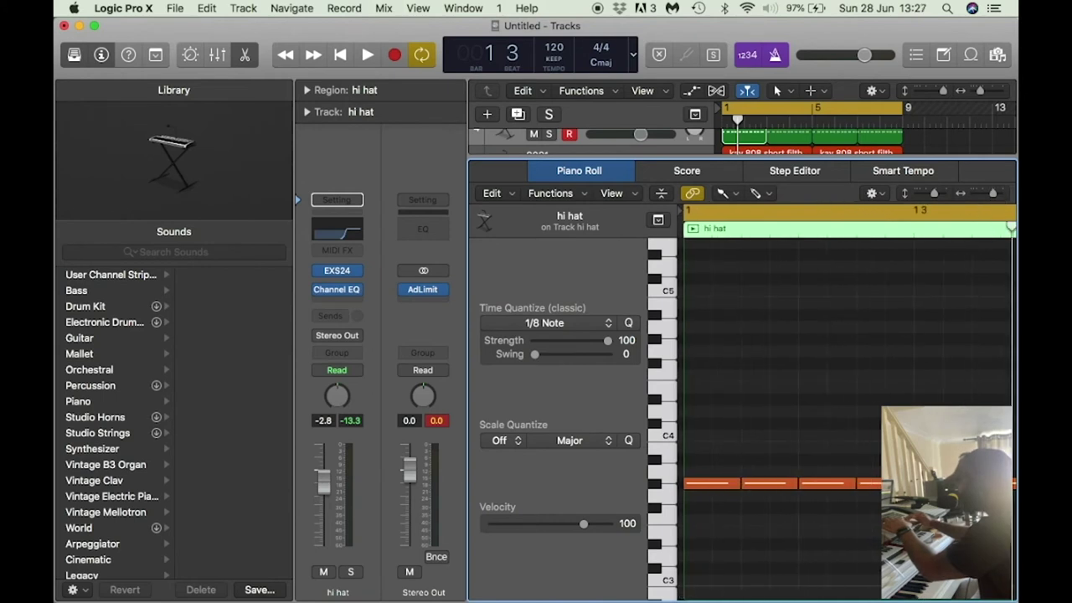
pyautogui.hscroll(2, 829, 503)
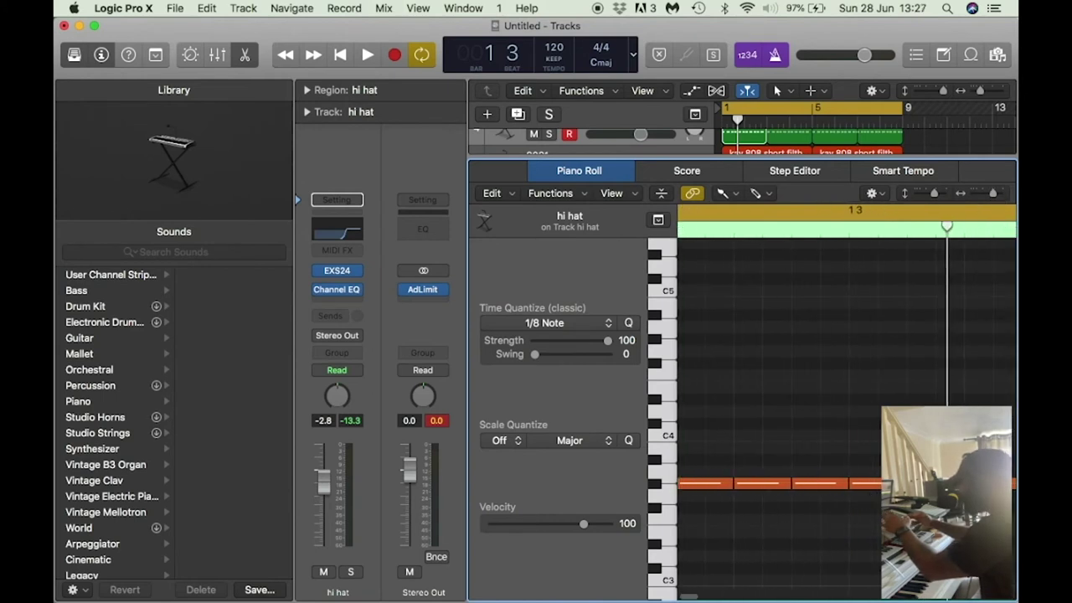
# Hide the Library and the inspector to widen the Piano Roll and play the hi hat pattern from bar 1
pyautogui.click(553, 329)
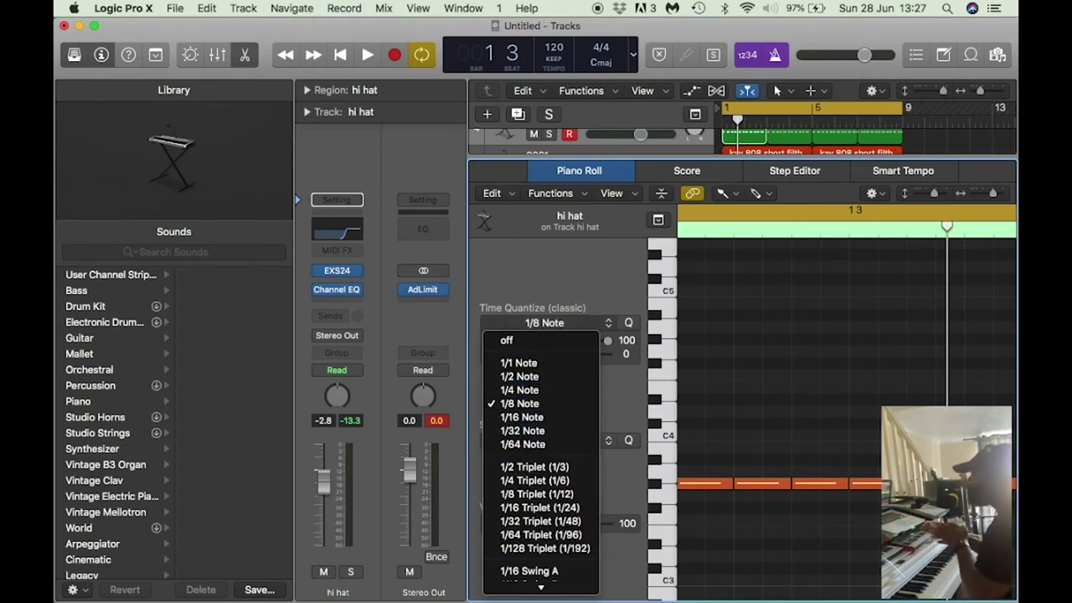
pyautogui.press('Escape')
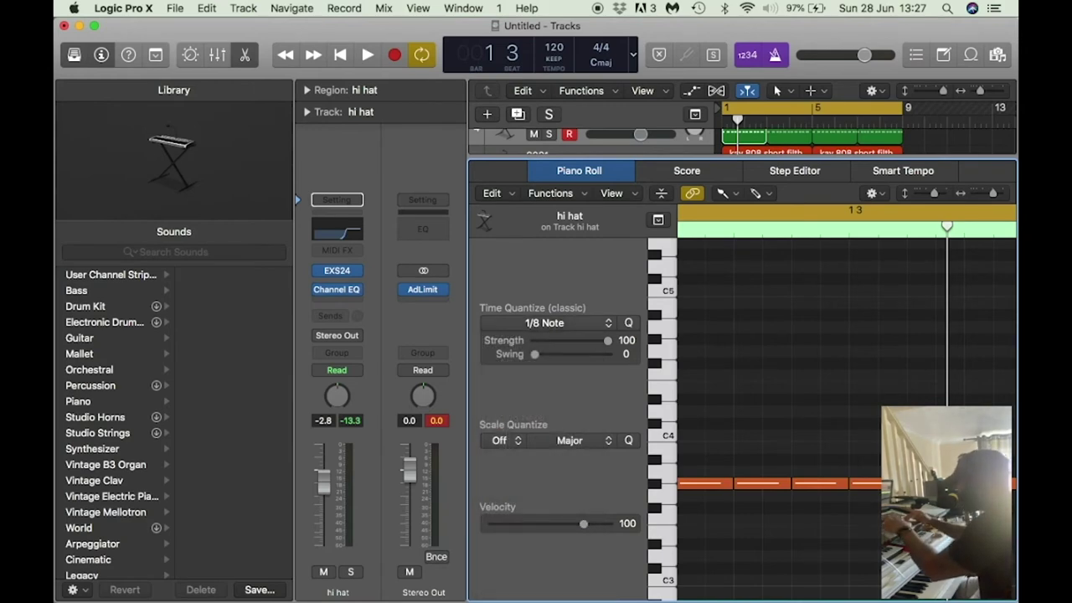
pyautogui.press('y')
pyautogui.press('i')
pyautogui.press('space')
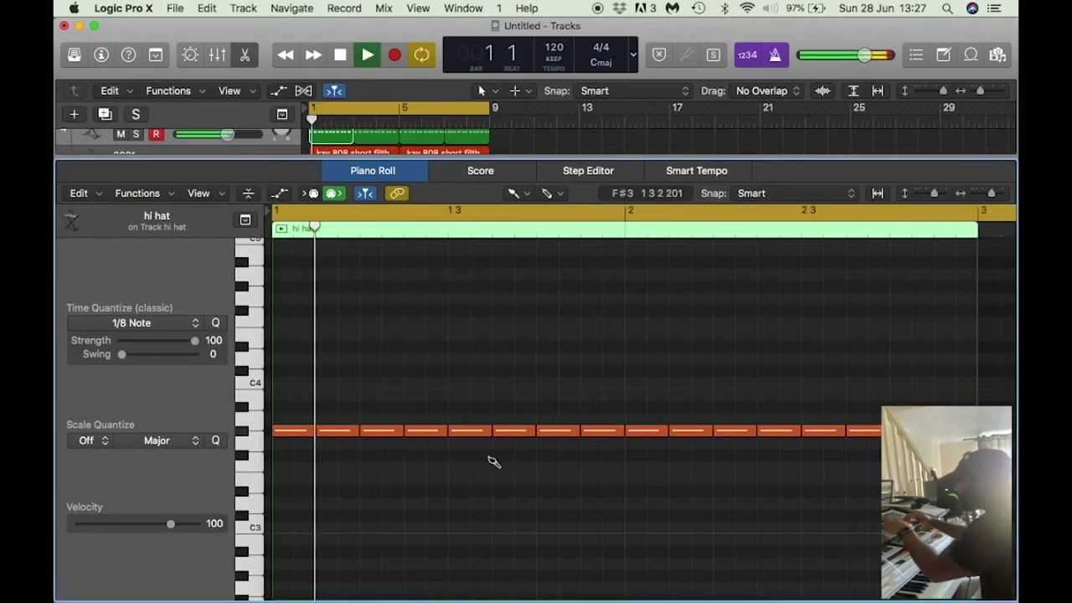
pyautogui.press('space')
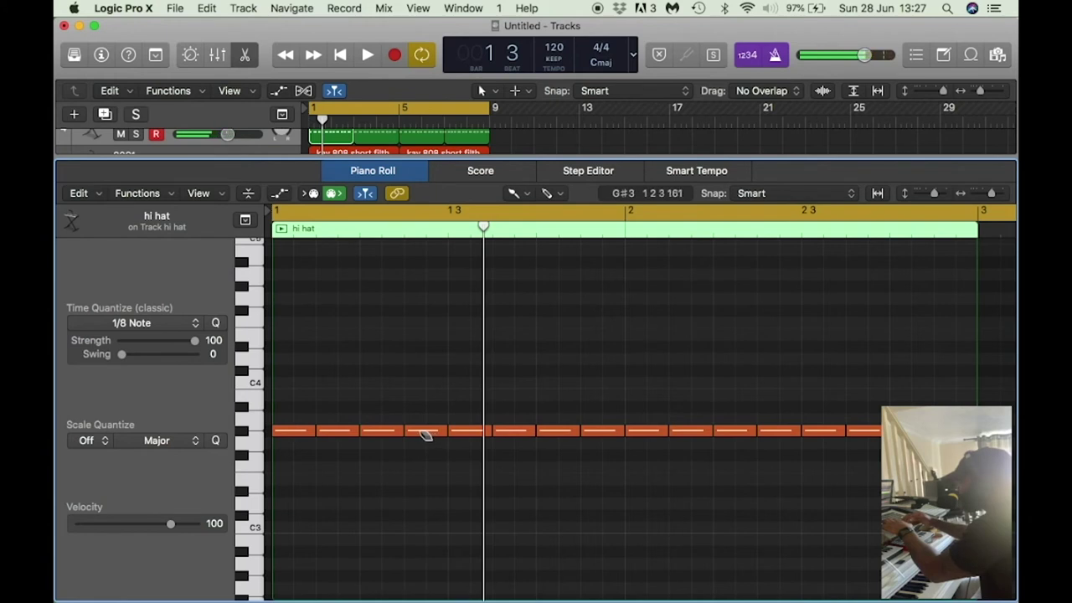
# Play the start of bar 1 and erase its fourth hi hat note
pyautogui.moveTo(425, 433)
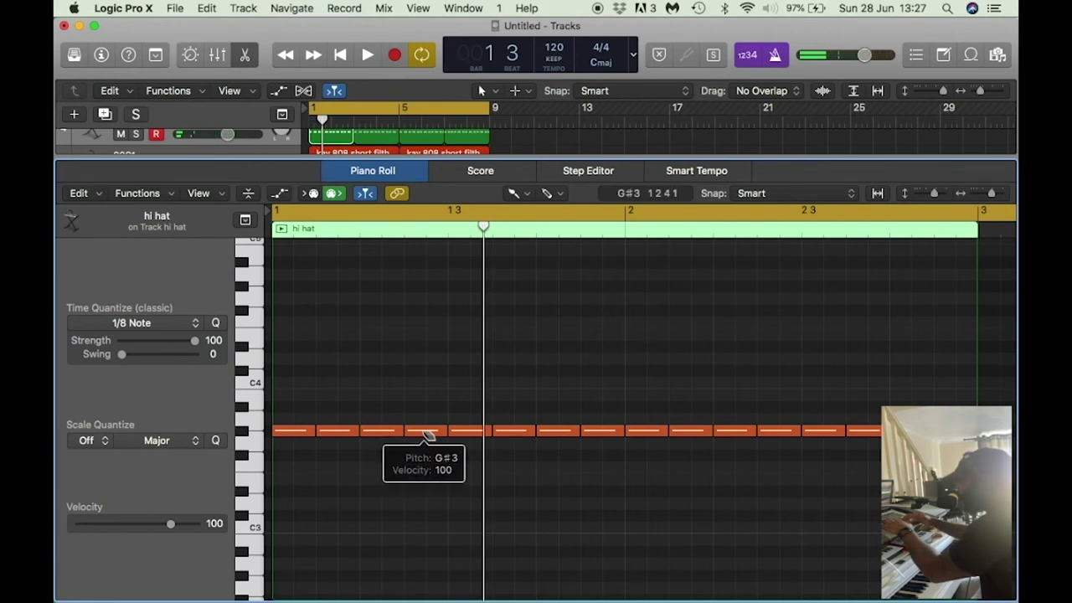
pyautogui.press('space')
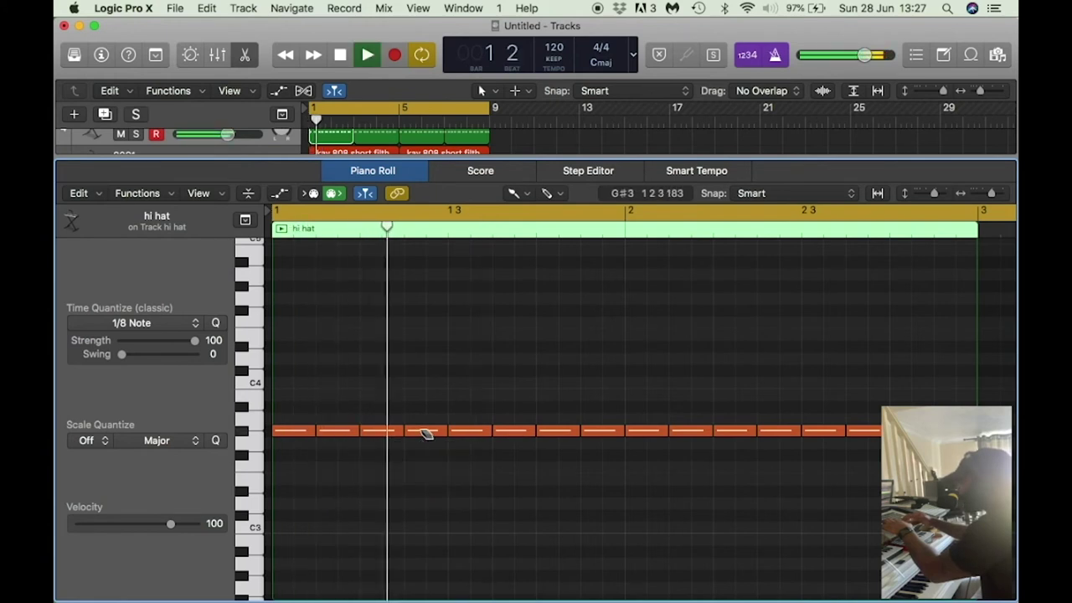
pyautogui.press('space')
pyautogui.click(425, 433)
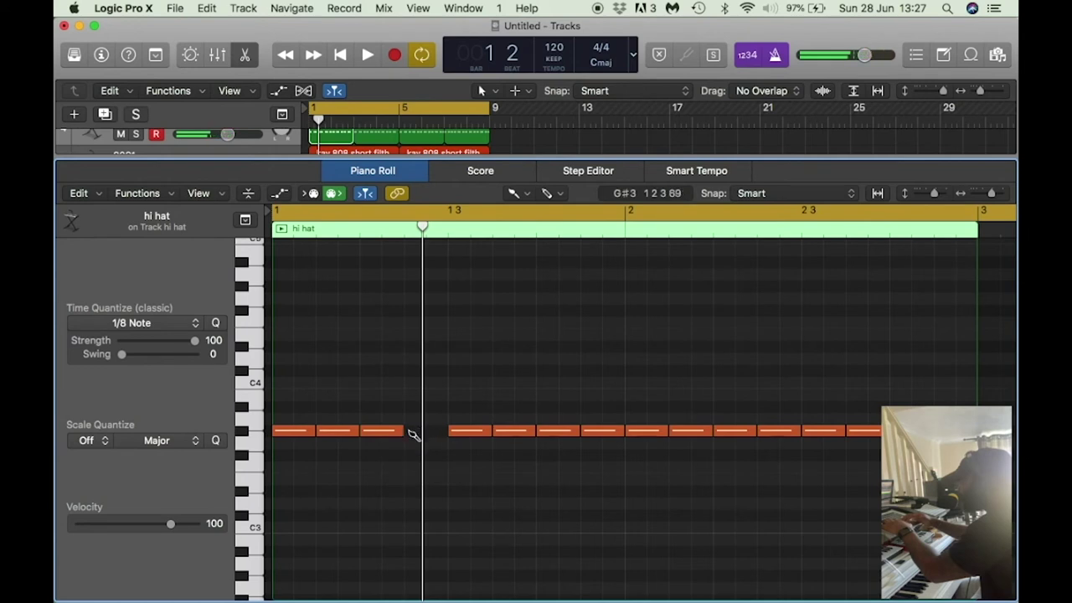
# Set Time Quantize to 1/16 Triplet (1/24) and paint three short G#3 notes into the gap in bar 1
pyautogui.click(134, 323)
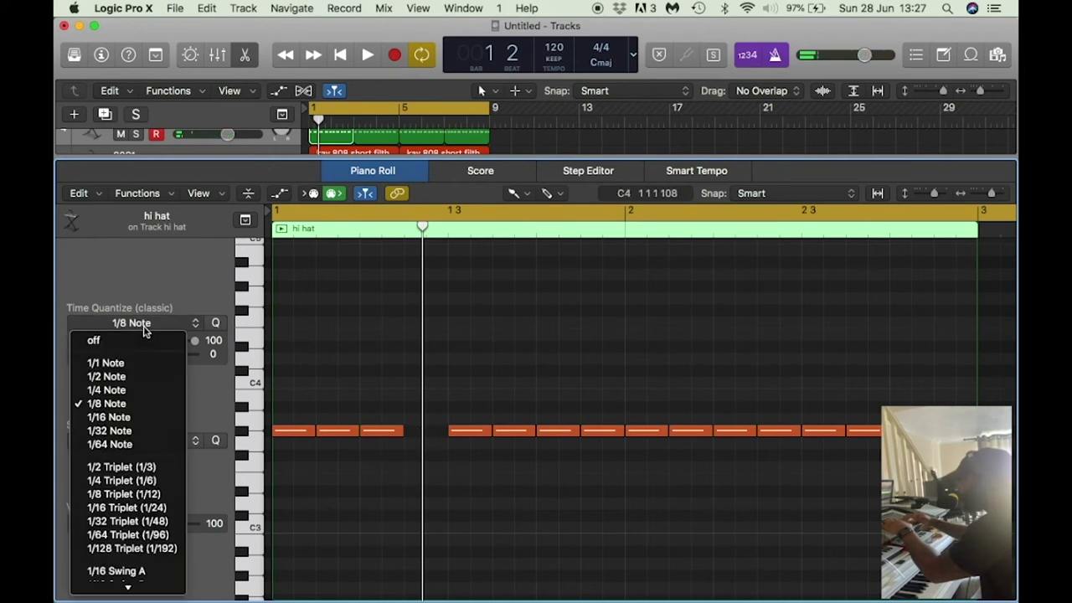
pyautogui.click(144, 328)
pyautogui.click(143, 327)
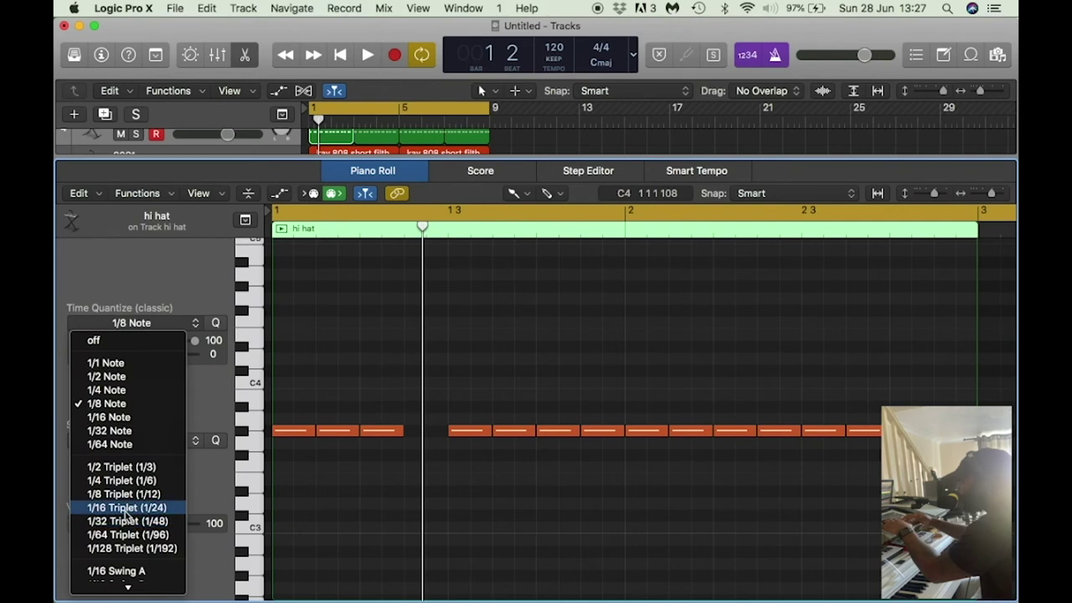
pyautogui.click(129, 508)
pyautogui.click(412, 432)
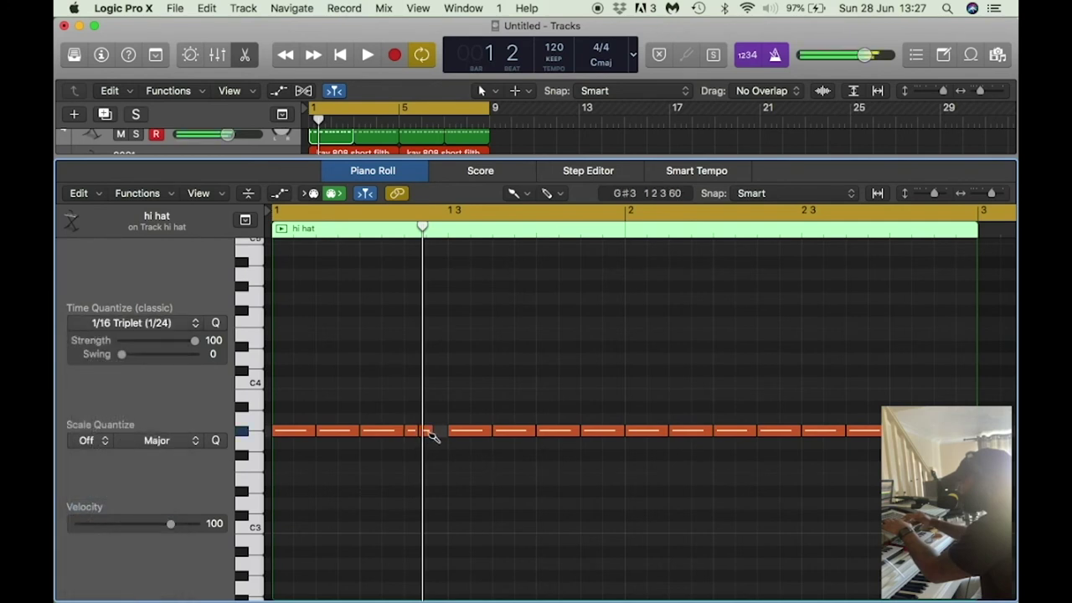
pyautogui.press('space')
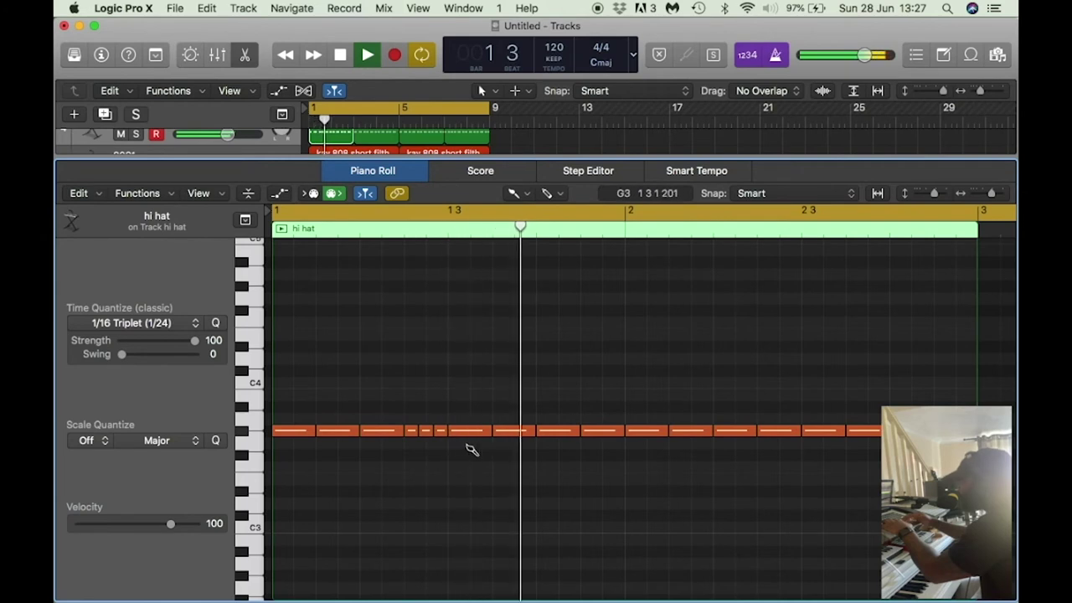
# Replace the second hi hat note of bar 2 with three 1/16 triplet notes and play the result
pyautogui.press('space')
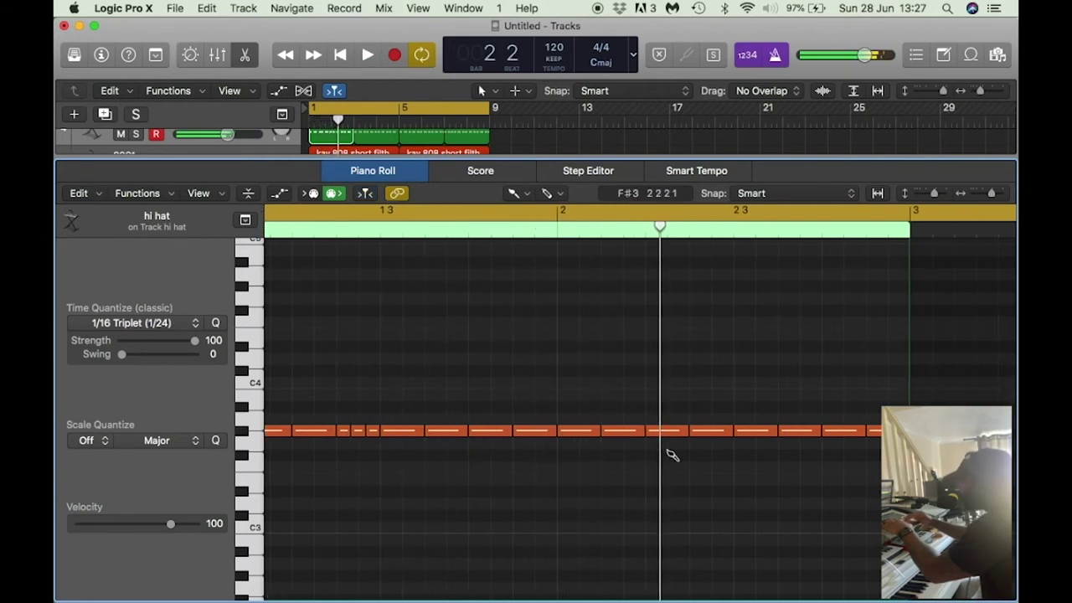
pyautogui.click(617, 432)
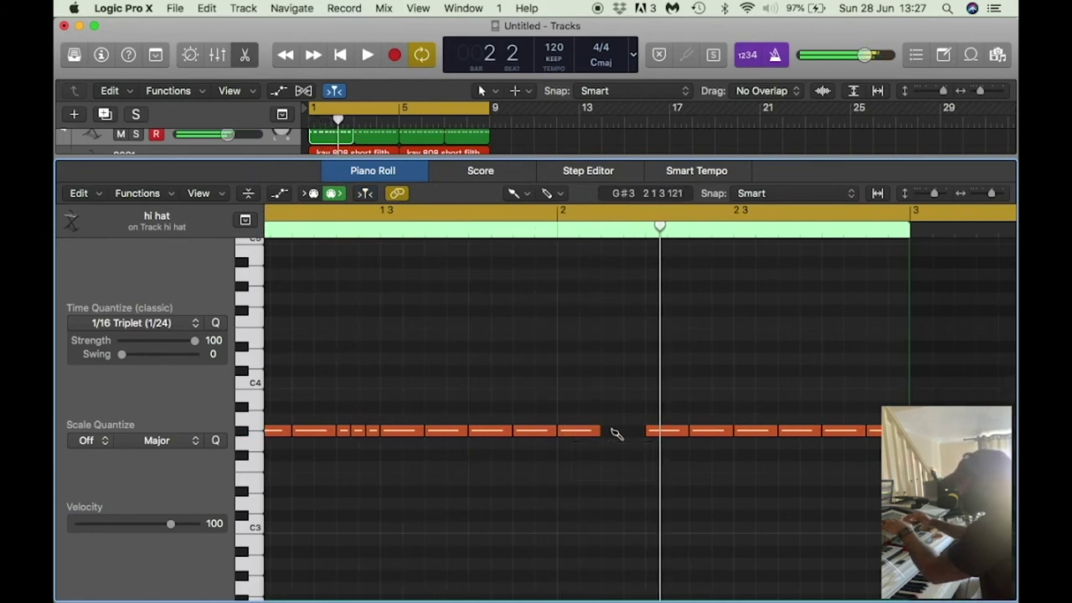
pyautogui.click(622, 432)
pyautogui.press('space')
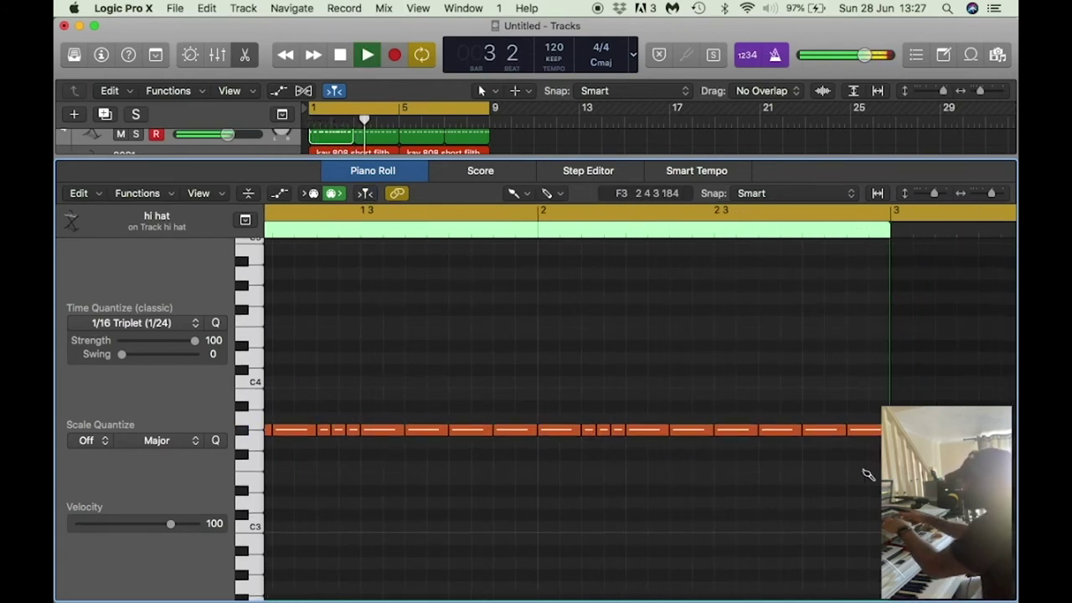
# Turn cycle mode off and open the second hi hat region, starting at bar 3, in the Piano Roll
pyautogui.press('e')
pyautogui.press('space')
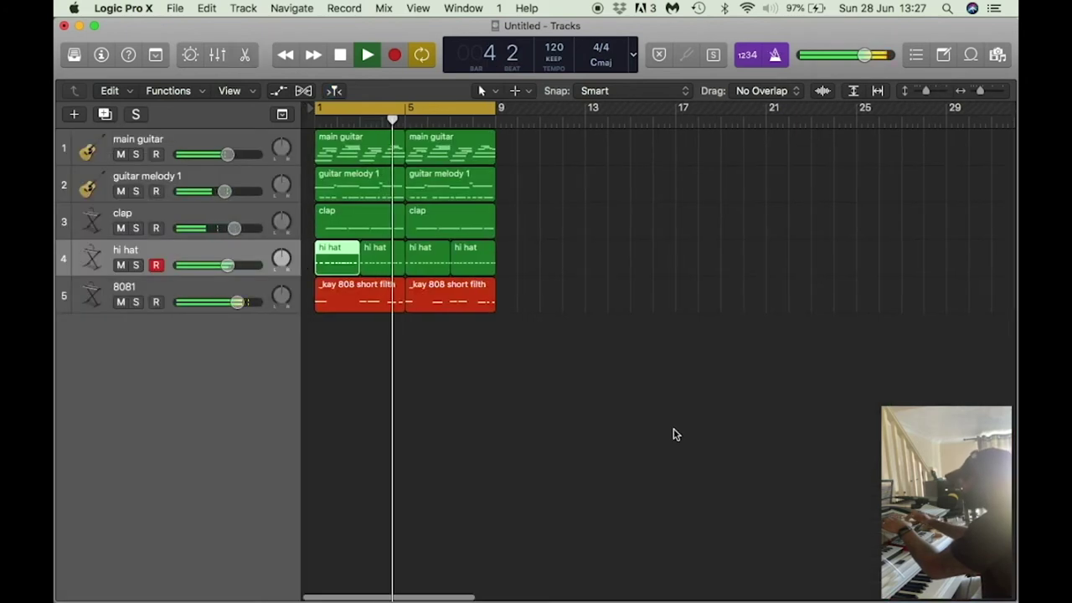
pyautogui.click(371, 257)
pyautogui.hotkey('shift', 'Return')
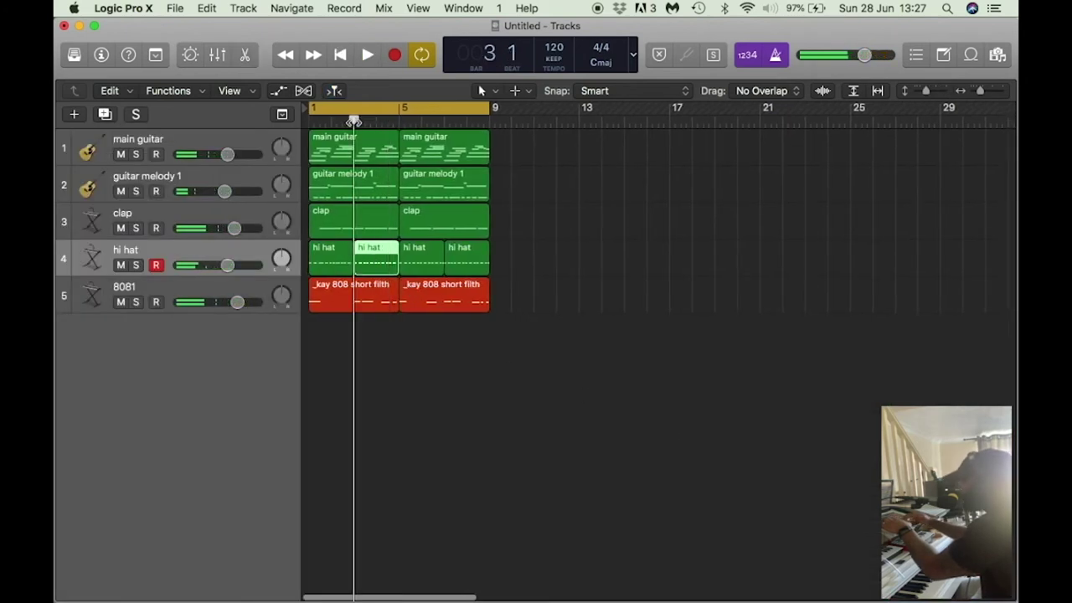
pyautogui.press('c')
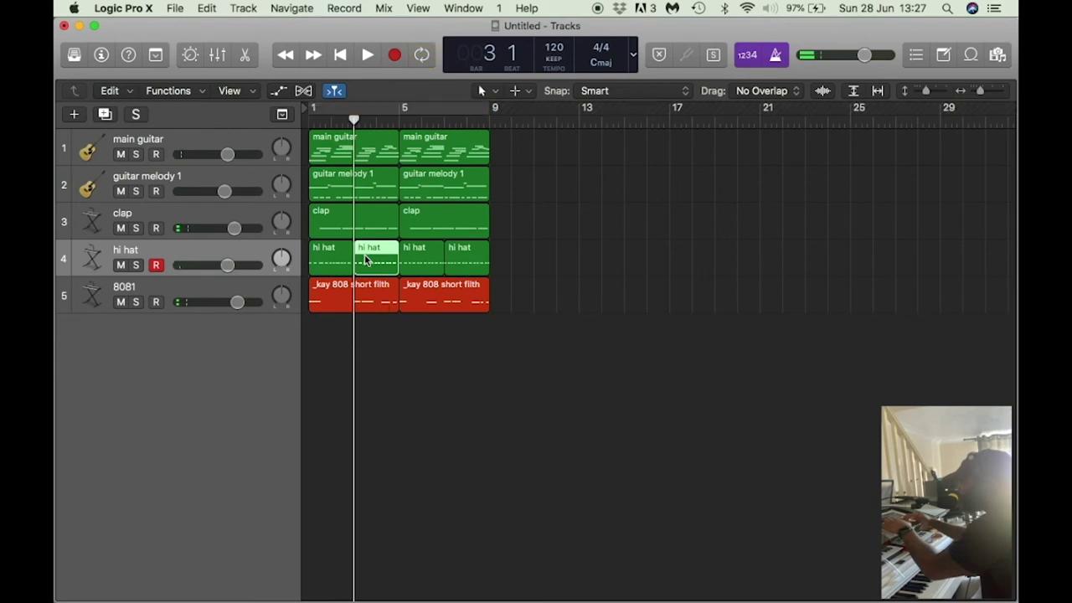
pyautogui.press('e')
pyautogui.press('space')
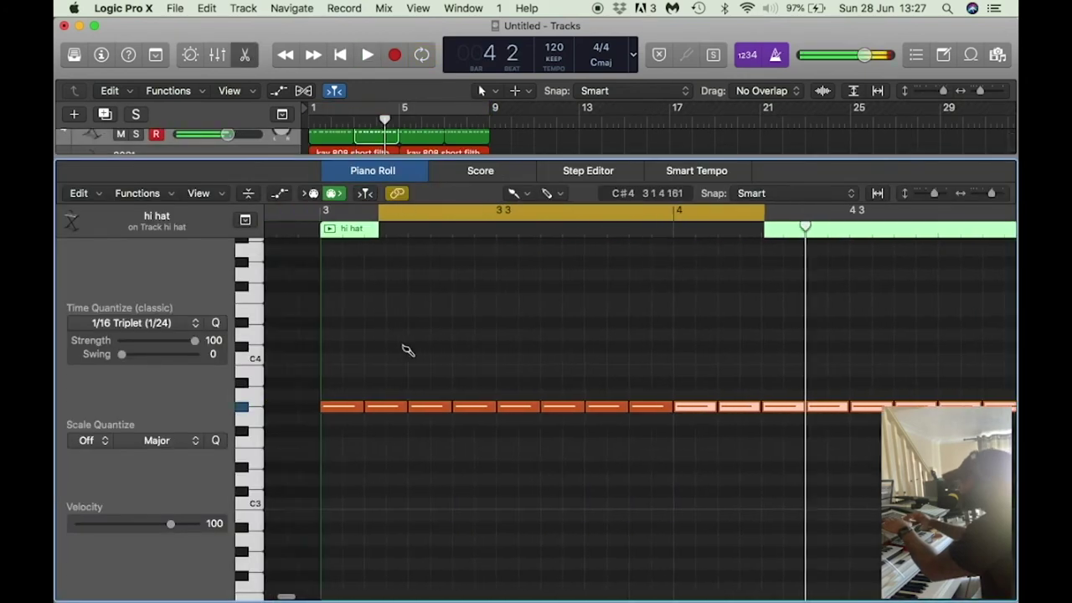
# Replace the sixth hi hat note of bar 3 with three 1/16 triplet notes
pyautogui.hotkey('shift', 'Return')
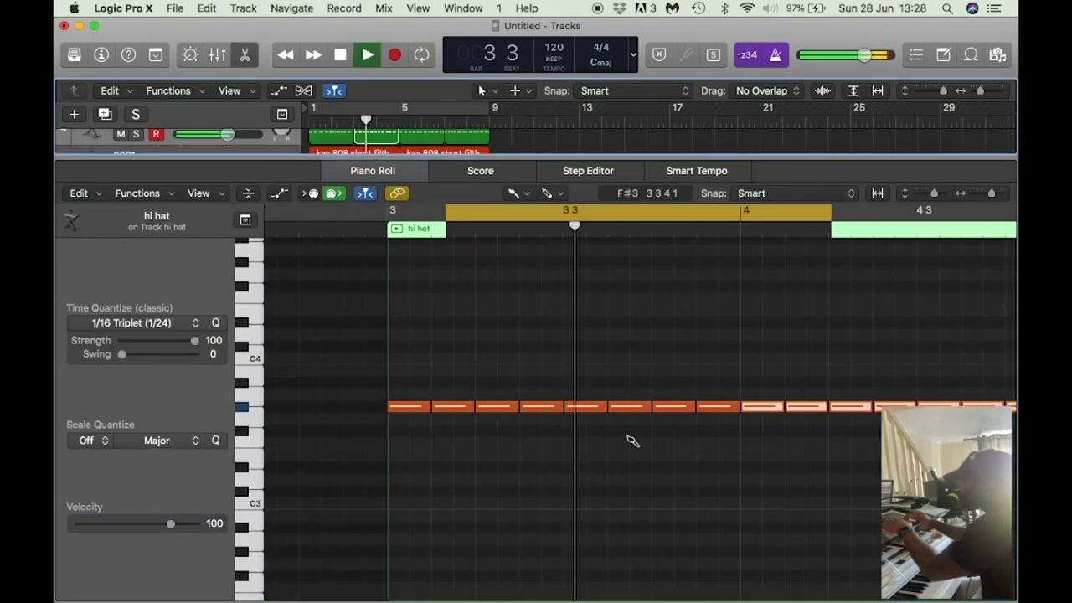
pyautogui.hotkey('shift', 'Return')
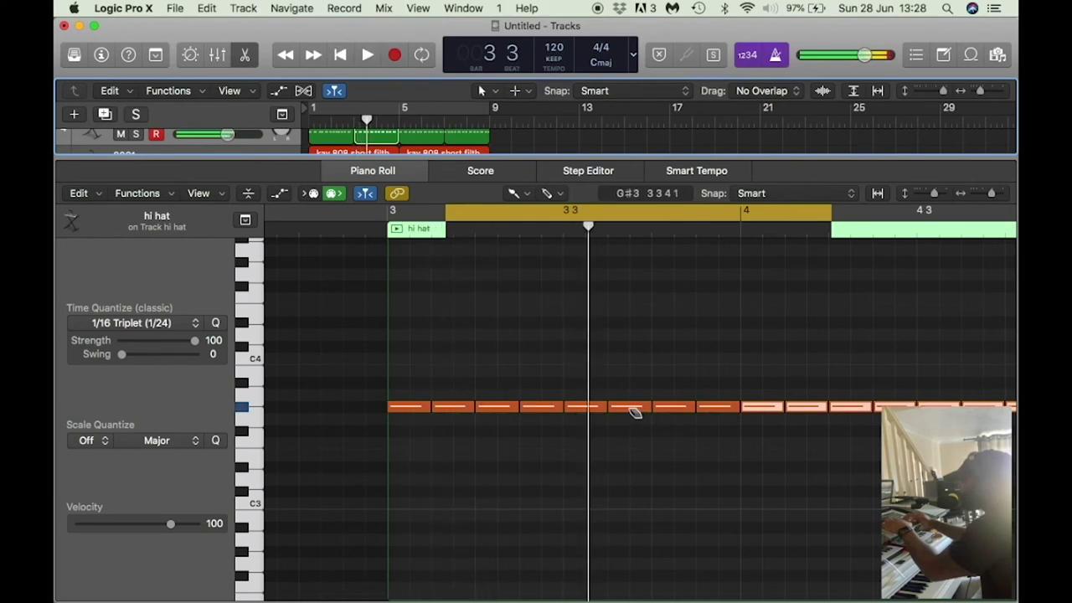
pyautogui.press('space')
pyautogui.click(627, 408)
pyautogui.moveTo(622, 412); pyautogui.dragTo(645, 411)
# Play on into bar 4 and replace its third hi hat note with three 1/16 triplet notes
pyautogui.press('space')
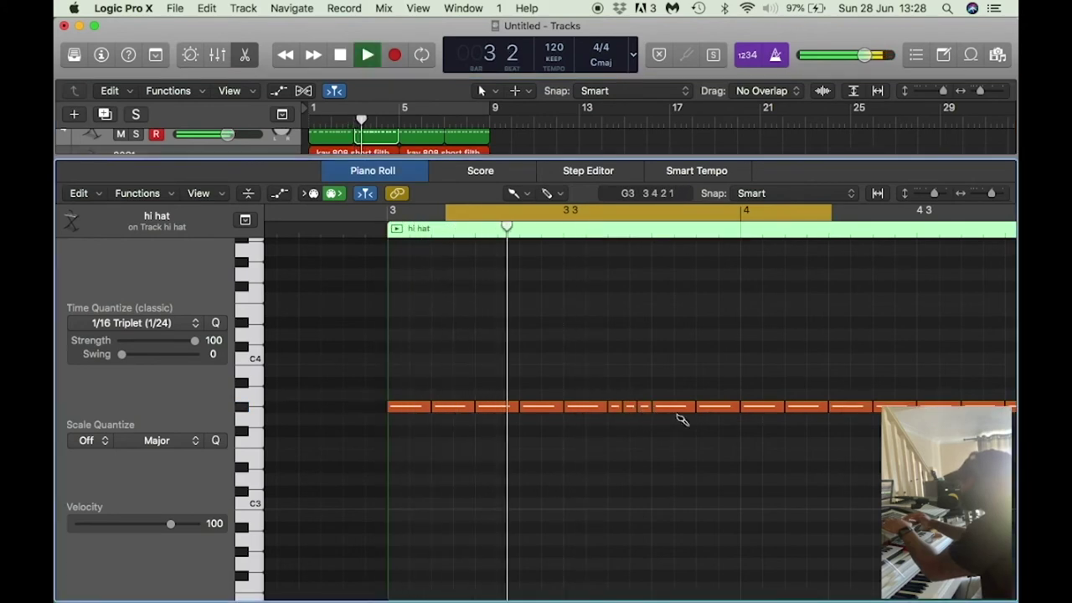
pyautogui.hscroll(2, 670, 415)
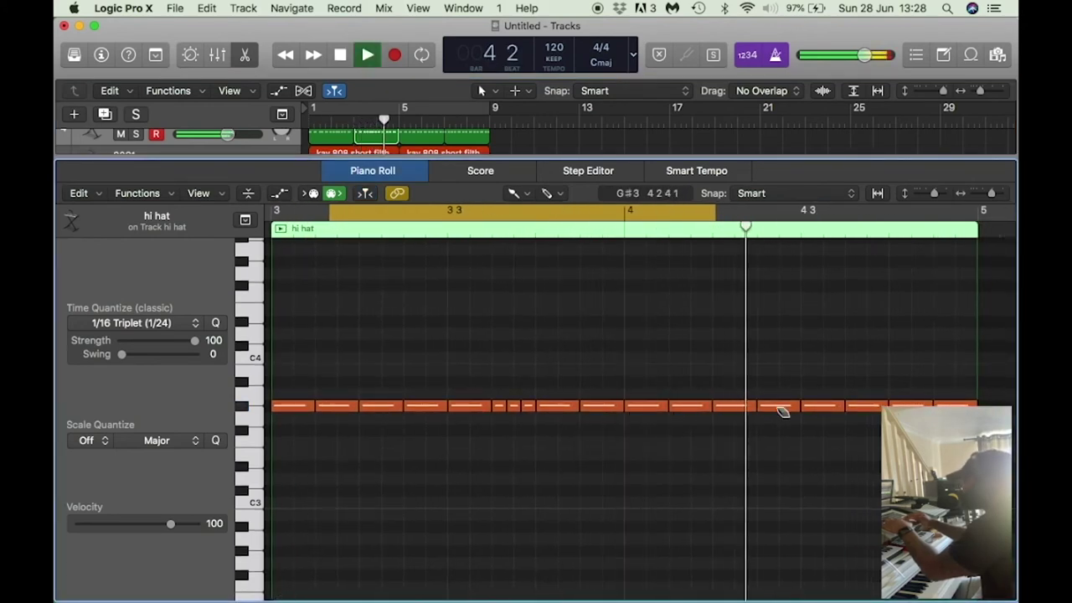
pyautogui.press('space')
pyautogui.click(735, 410)
pyautogui.click(743, 408)
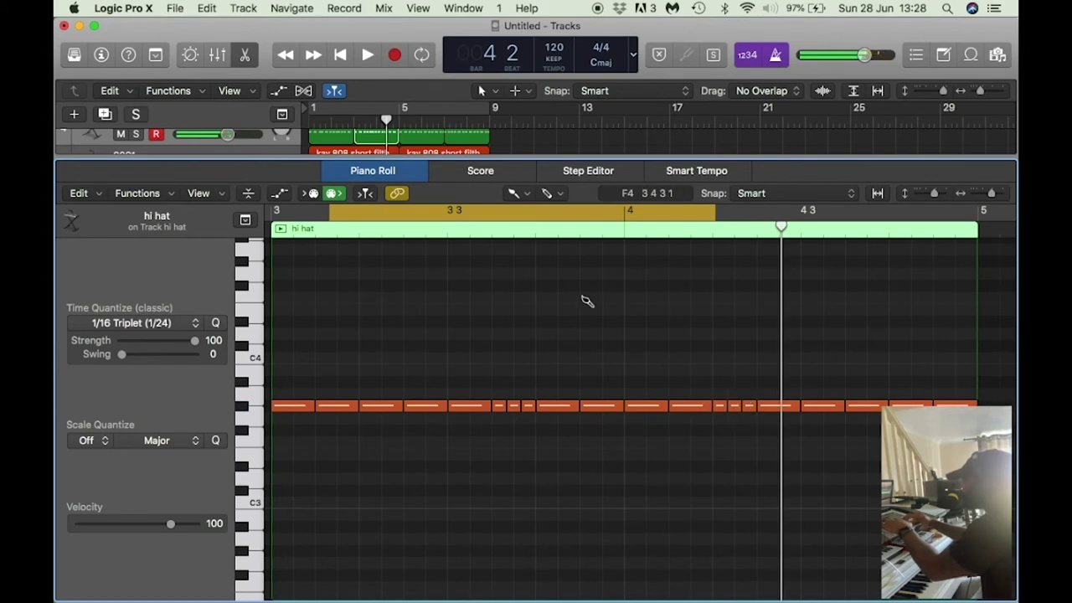
# Replace the last hi hat note of bar 4 with 1/16 triplet notes and close the Piano Roll
pyautogui.press('space')
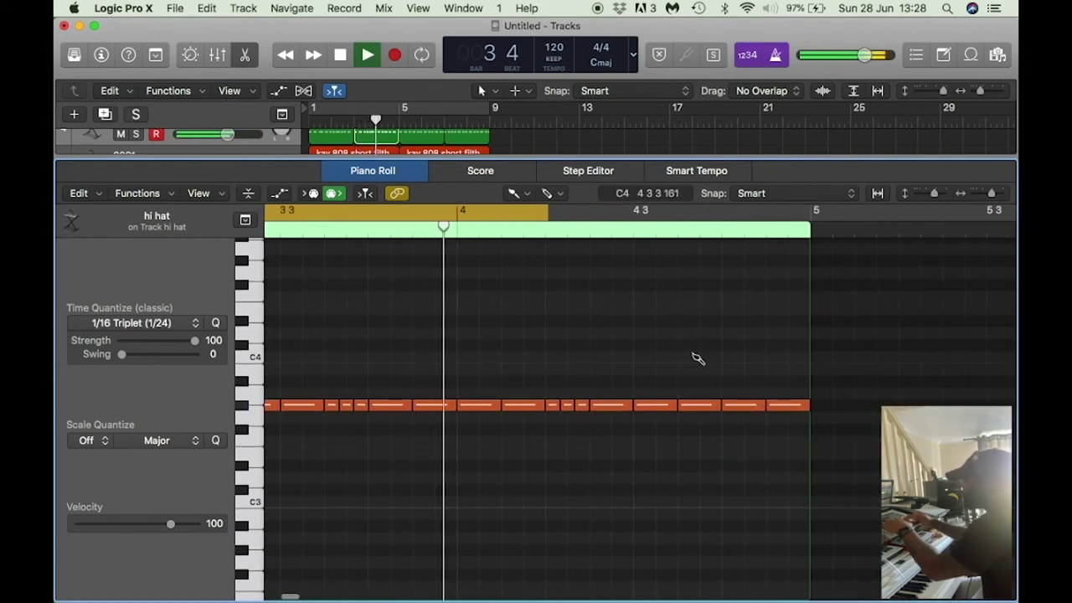
pyautogui.press('space')
pyautogui.click(785, 409)
pyautogui.click(797, 408)
pyautogui.press('p')
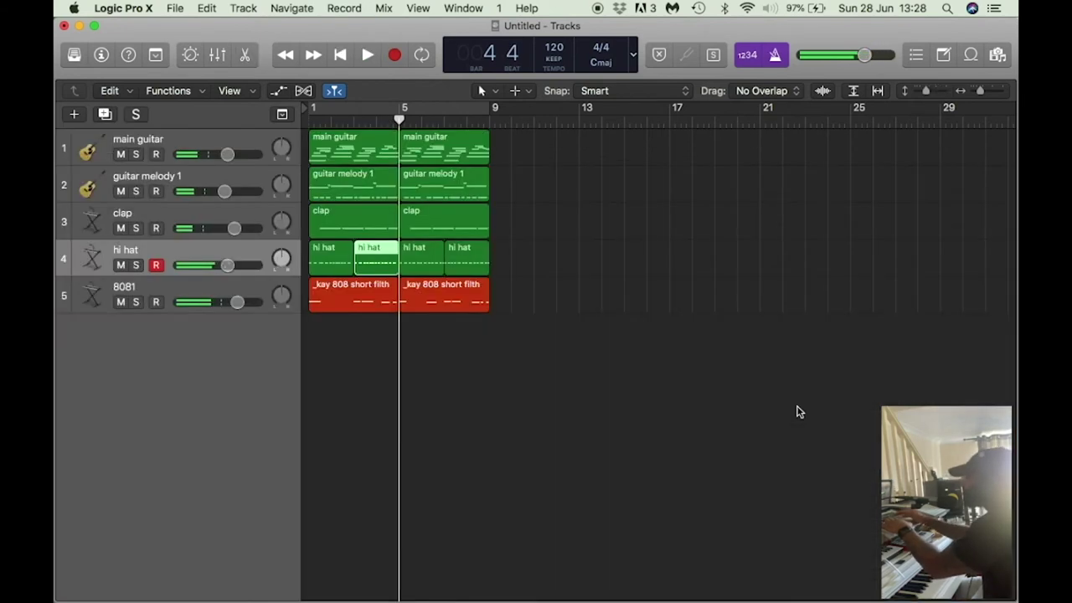
# Turn cycle mode on and play the eight-bar loop up to bar 3
pyautogui.press('c')
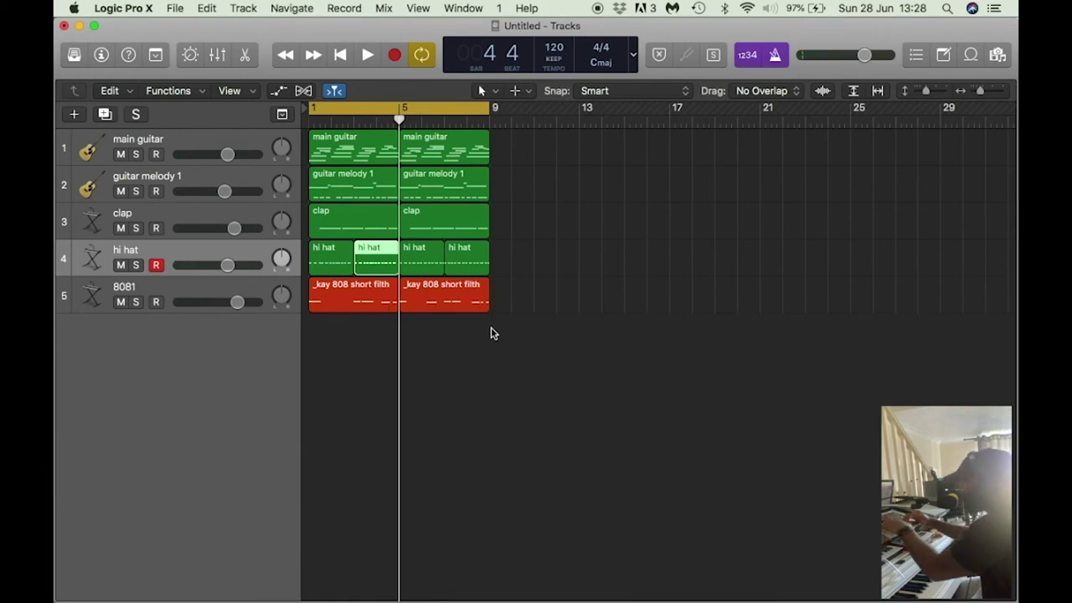
pyautogui.press('space')
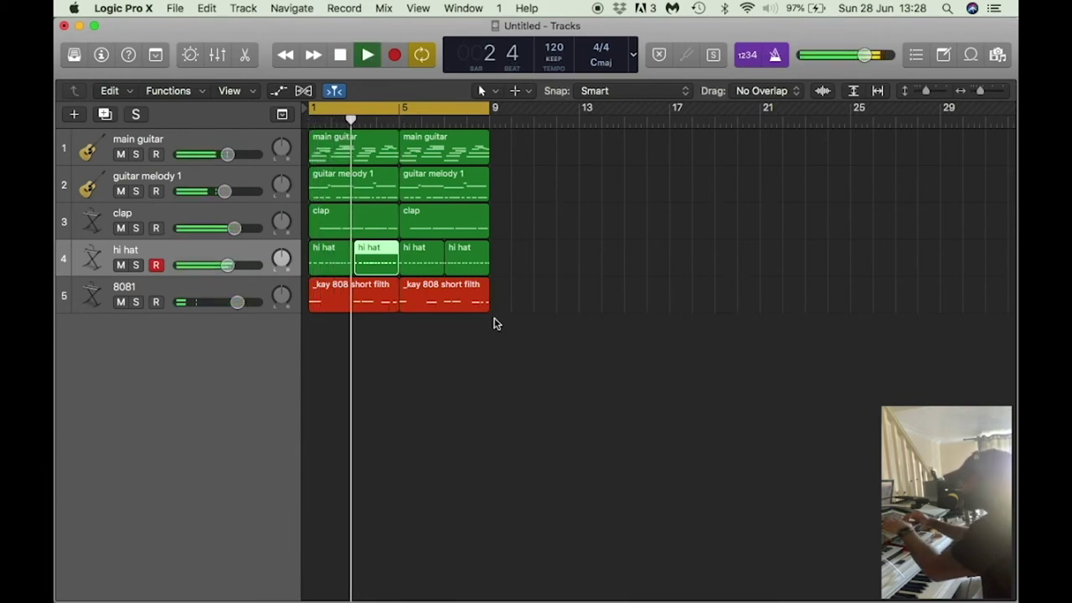
pyautogui.press('space')
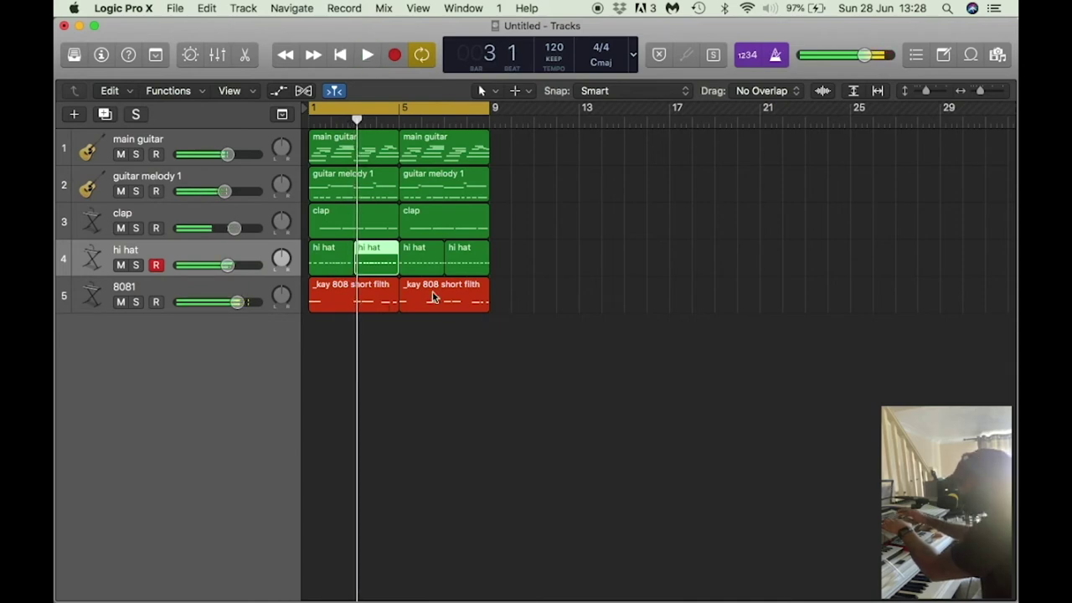
# Move the first two hi hat regions to bar 9 and the other two to bar 1, copying that pair to bar 5
pyautogui.moveTo(331, 268); pyautogui.dragTo(515, 260)
pyautogui.moveTo(609, 341); pyautogui.dragTo(526, 251)
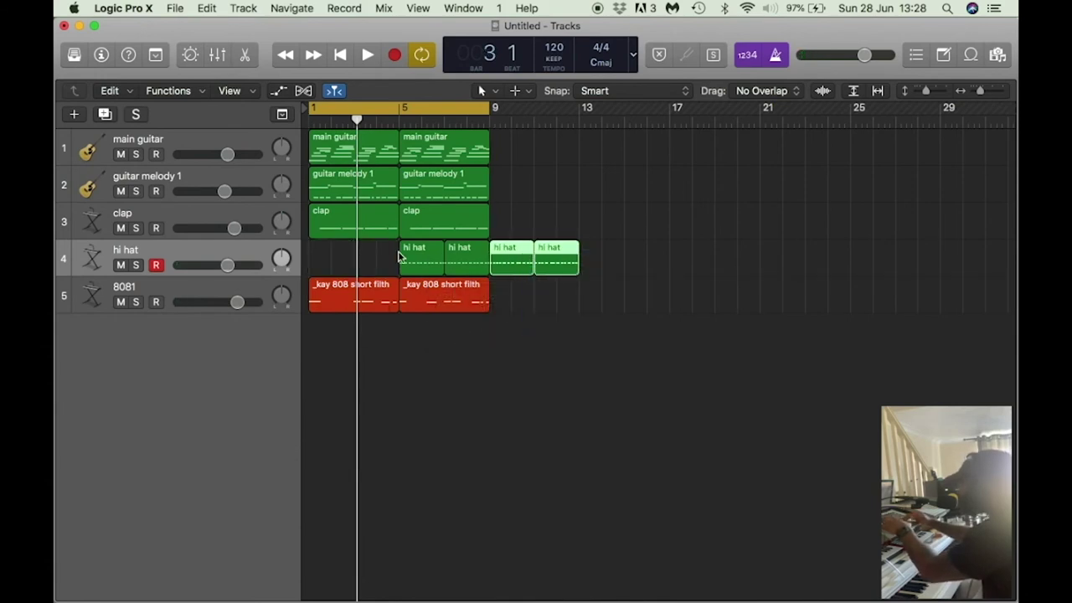
pyautogui.moveTo(359, 256)
pyautogui.mouseDown()
pyautogui.moveTo(459, 267)
pyautogui.moveTo(365, 267)
pyautogui.mouseUp()
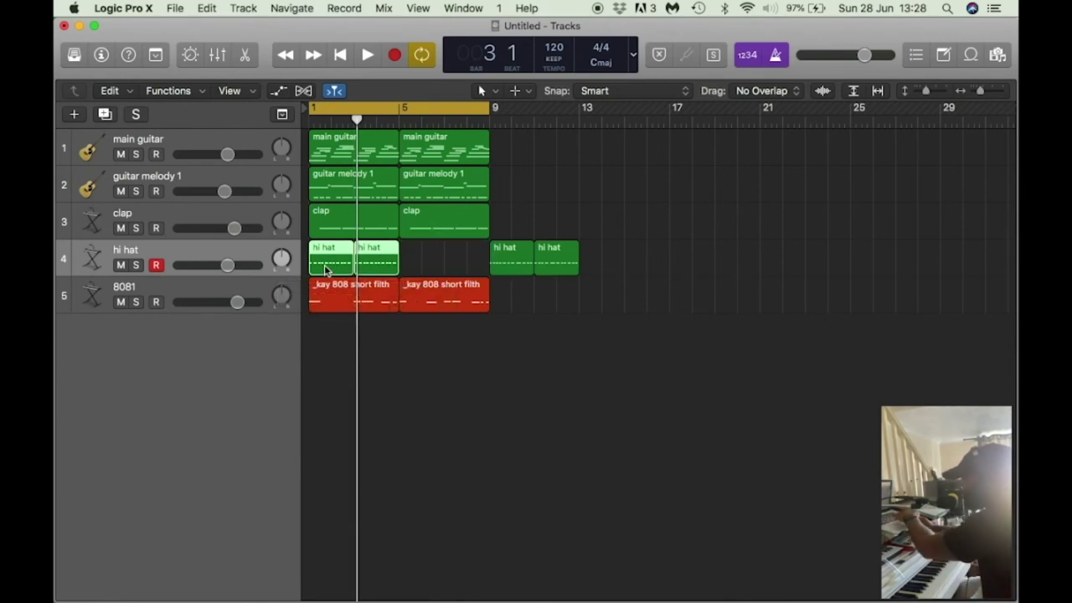
pyautogui.moveTo(327, 270); pyautogui.dragTo(427, 289)
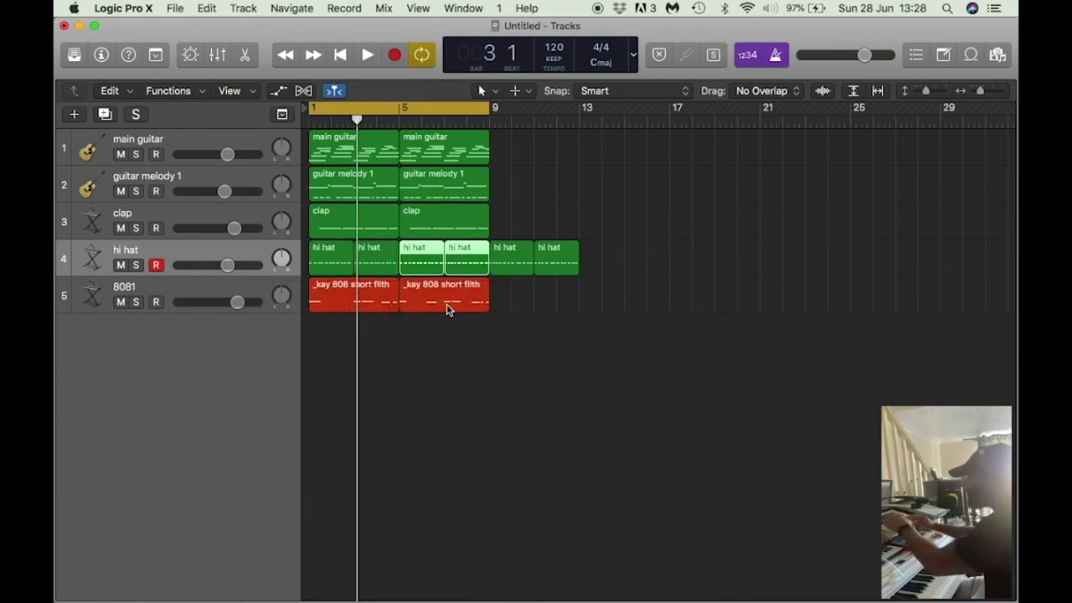
pyautogui.click(520, 313)
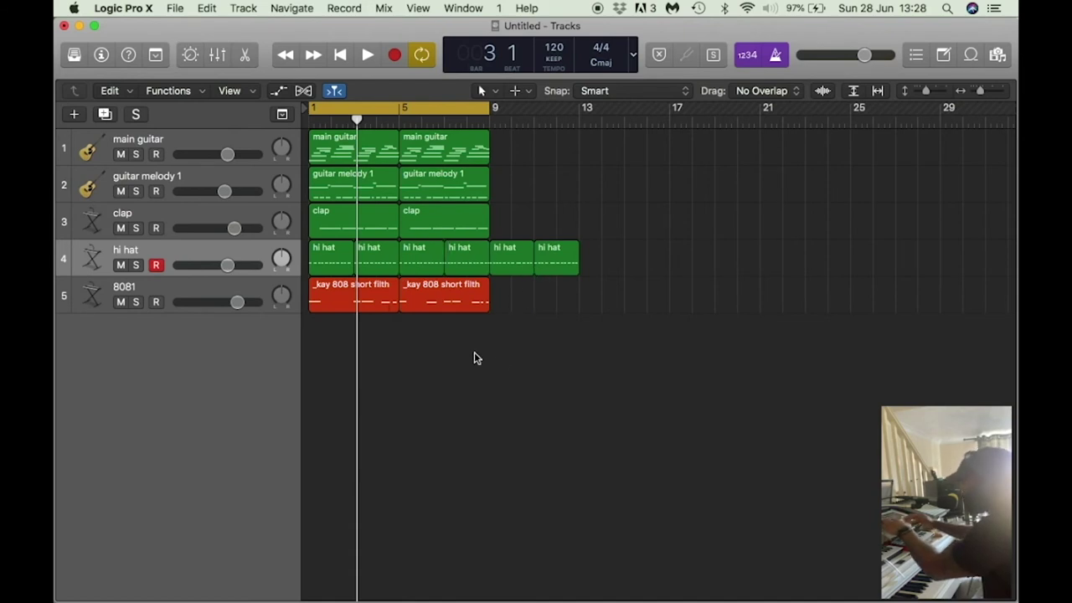
# Duplicate the arrangement so all five tracks fill bars 9 to 17, and set the cycle range to bars 9 to 17
pyautogui.moveTo(474, 353); pyautogui.dragTo(670, 109)
pyautogui.click(493, 114)
pyautogui.click(750, 381)
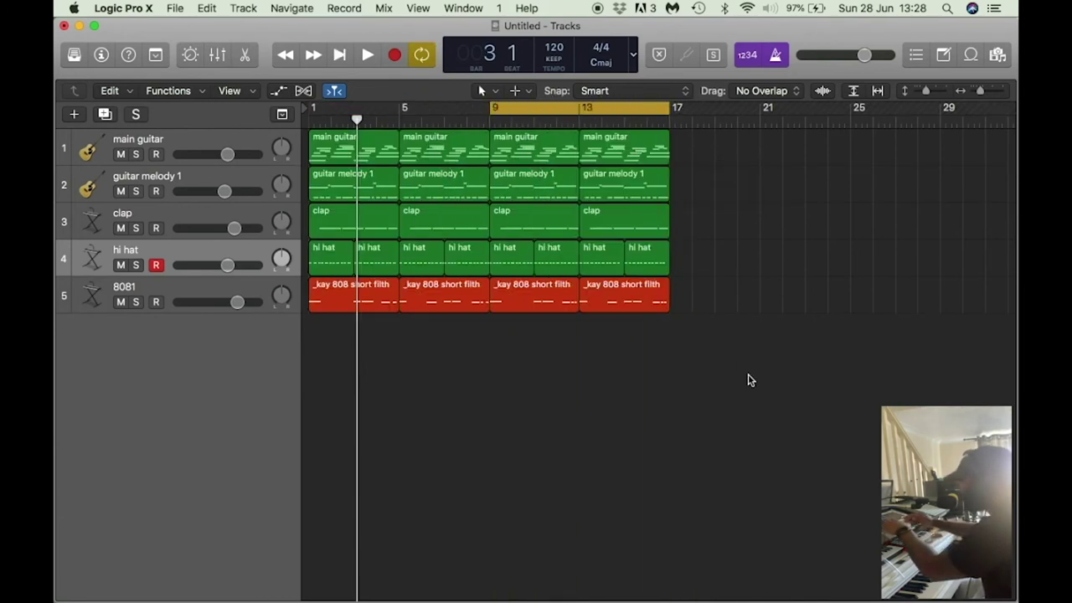
# Select the two 808 regions at bars 9 and 13 and open them in the Piano Roll
pyautogui.moveTo(701, 366); pyautogui.dragTo(531, 296)
pyautogui.click(479, 382)
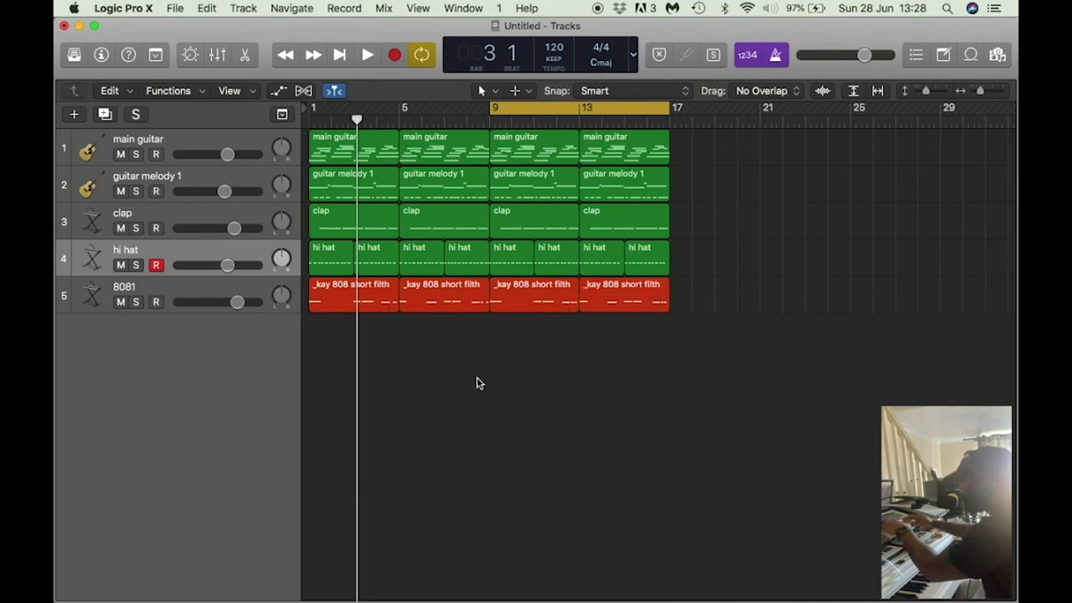
pyautogui.click(281, 310)
pyautogui.moveTo(746, 369); pyautogui.dragTo(522, 298)
pyautogui.doubleClick(521, 298)
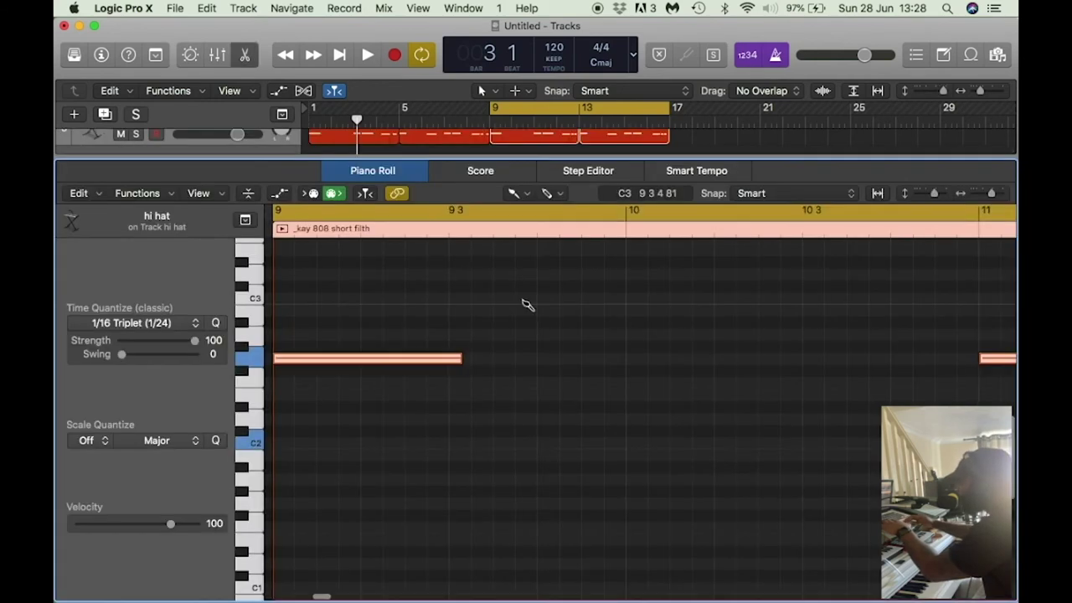
# Switch to the Pointer Tool and select all the notes in both 808 regions
pyautogui.click(517, 193)
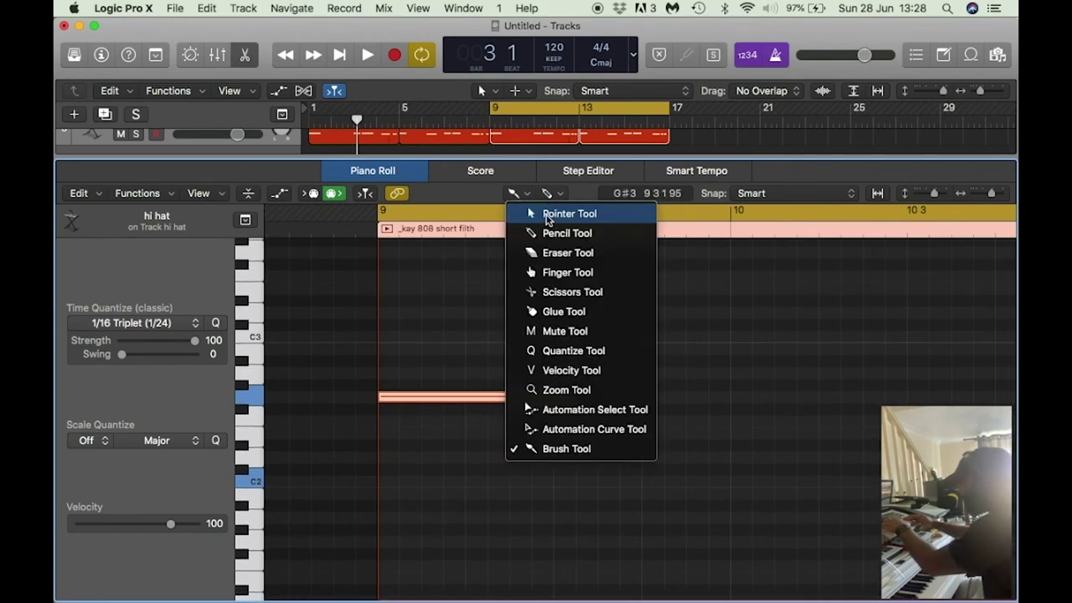
pyautogui.click(546, 216)
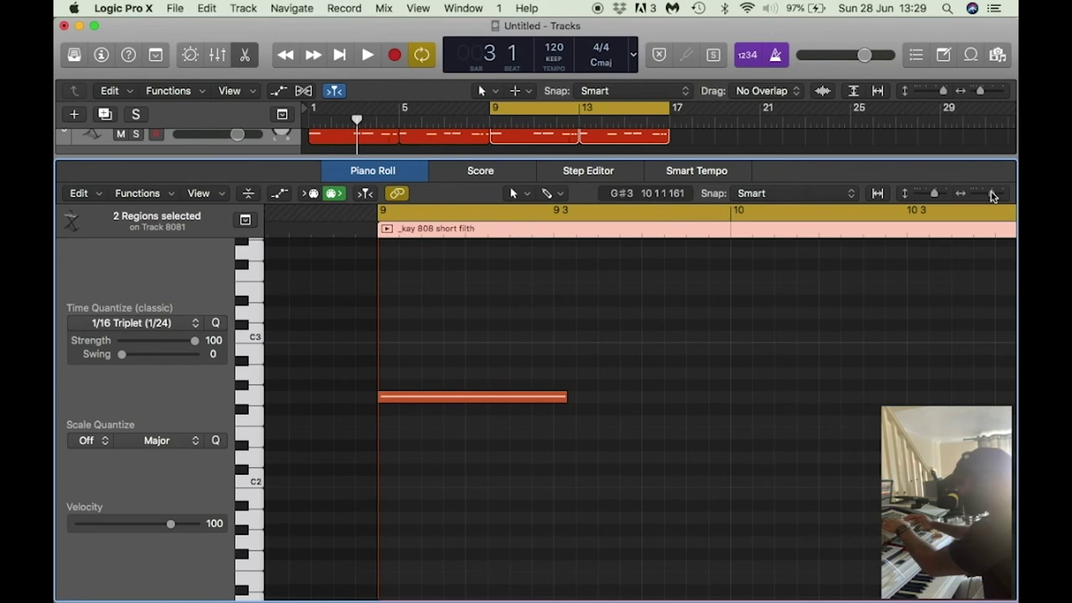
pyautogui.moveTo(993, 194); pyautogui.dragTo(979, 194)
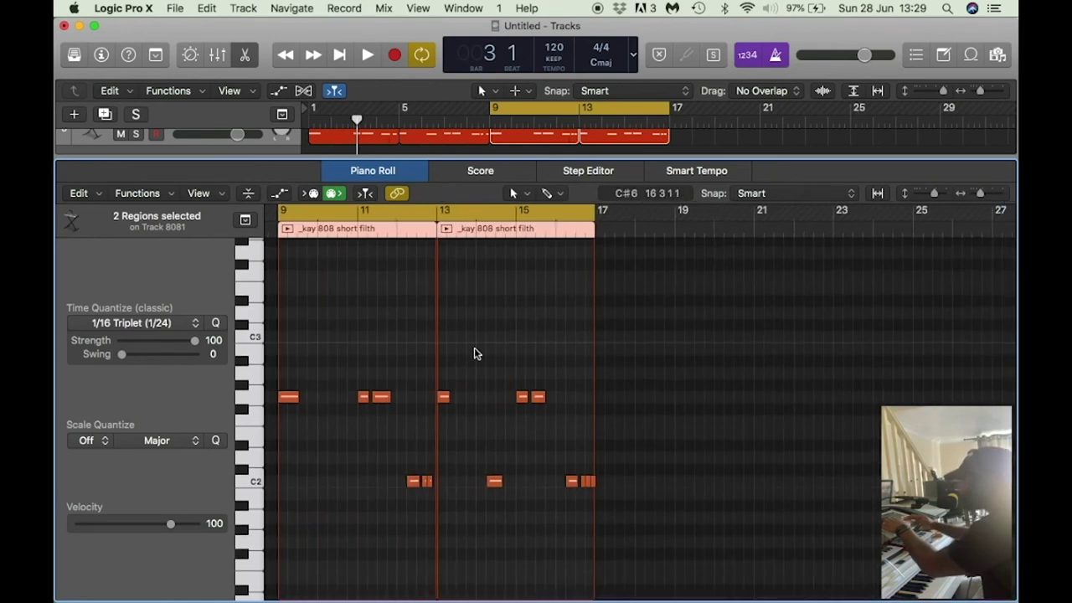
pyautogui.hscroll(-3, 474, 354)
pyautogui.press('super+a')
pyautogui.scroll(-10, 474, 350)
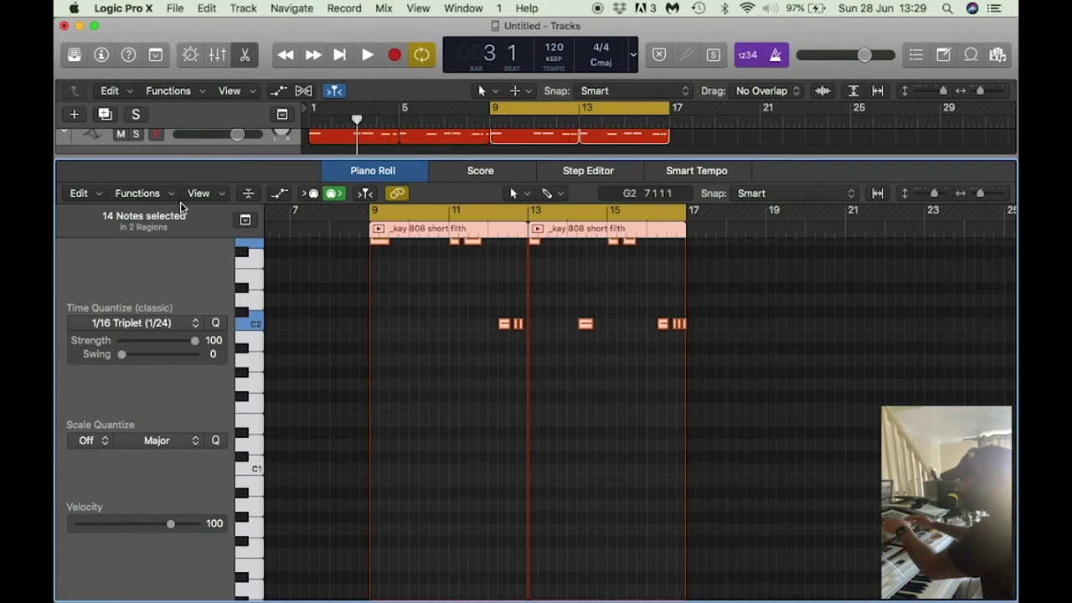
pyautogui.scroll(3, 436, 360)
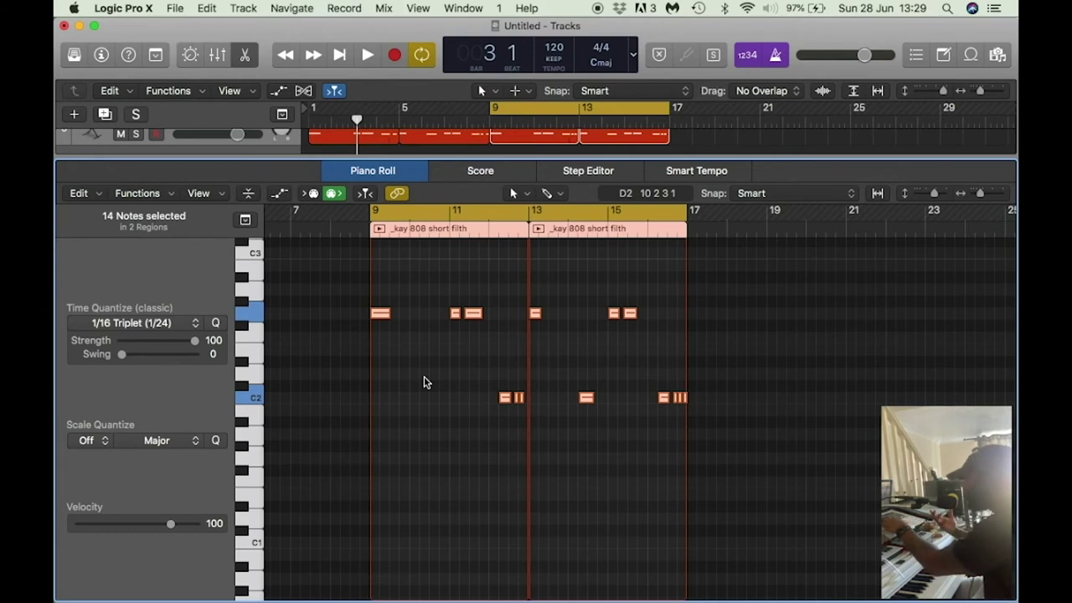
# Solo the 808 track and play its notes from bar 9
pyautogui.press('s')
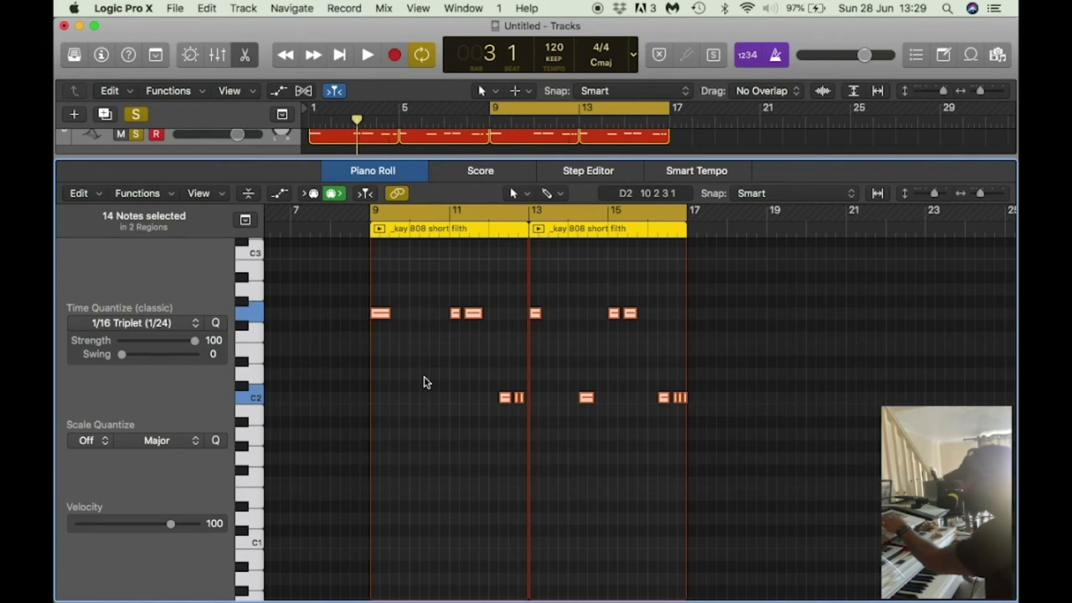
pyautogui.press('space')
pyautogui.hscroll(-2, 424, 382)
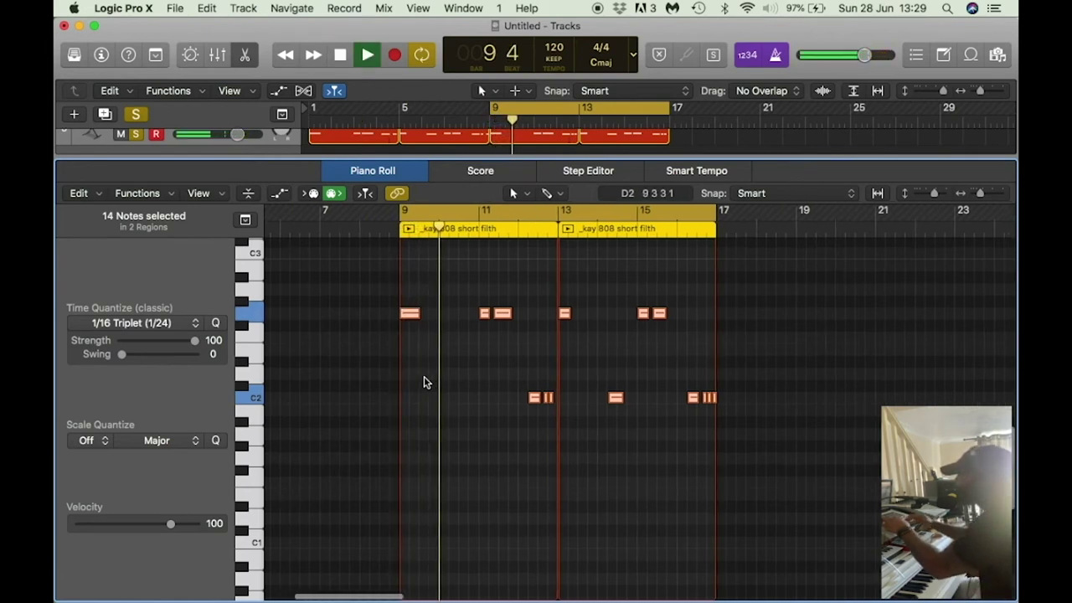
pyautogui.scroll(3, 424, 382)
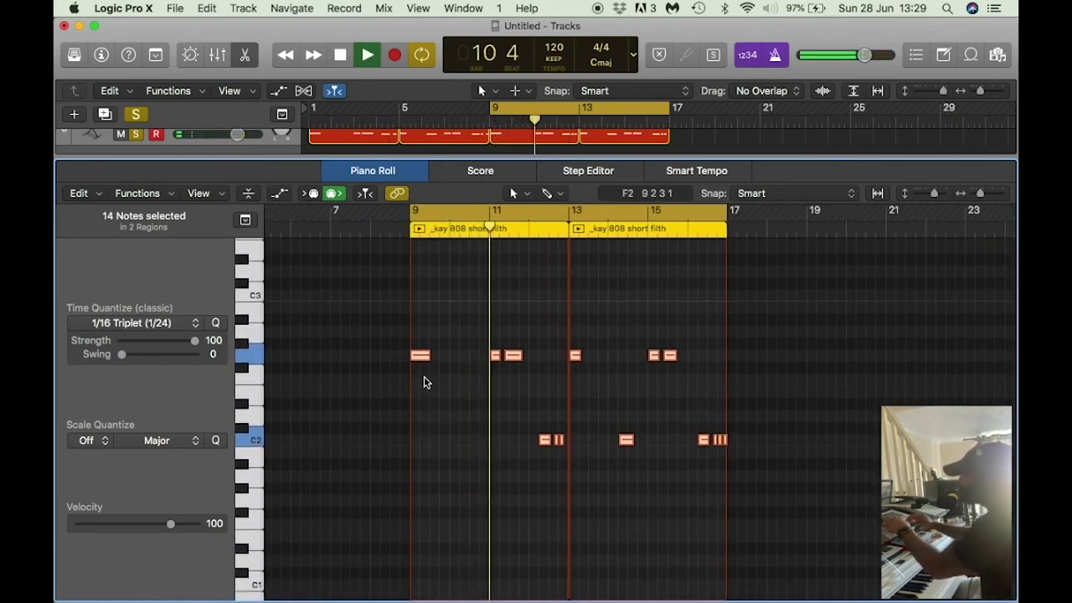
pyautogui.scroll(-2, 423, 376)
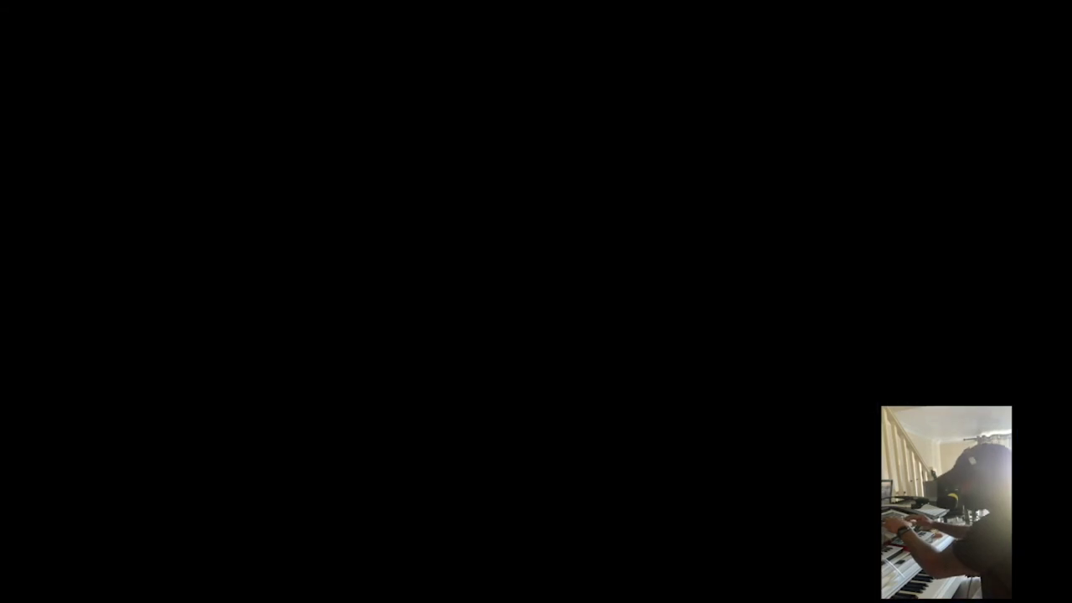
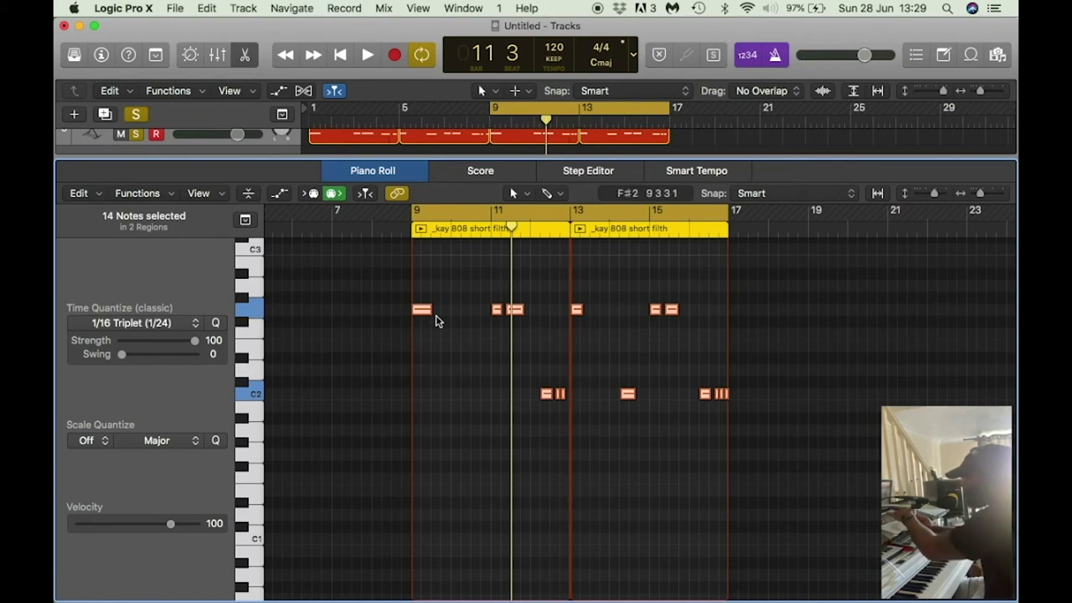
# Try lowering the pitch of all the selected 808 notes, and undo the move
pyautogui.click(423, 310)
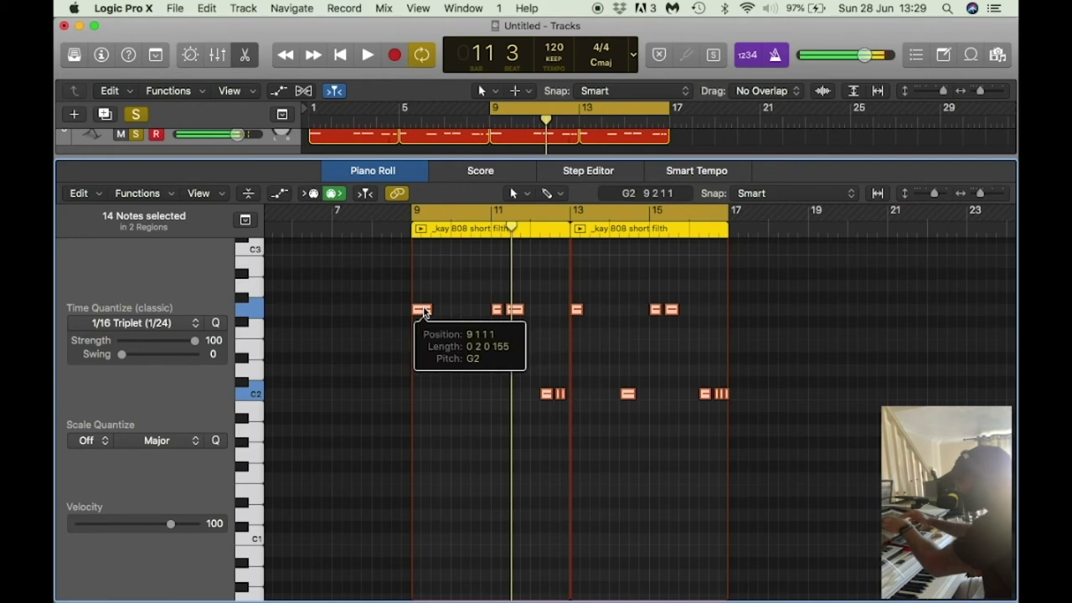
pyautogui.moveTo(423, 310); pyautogui.dragTo(421, 457)
pyautogui.press('super+z')
pyautogui.scroll(5, 421, 456)
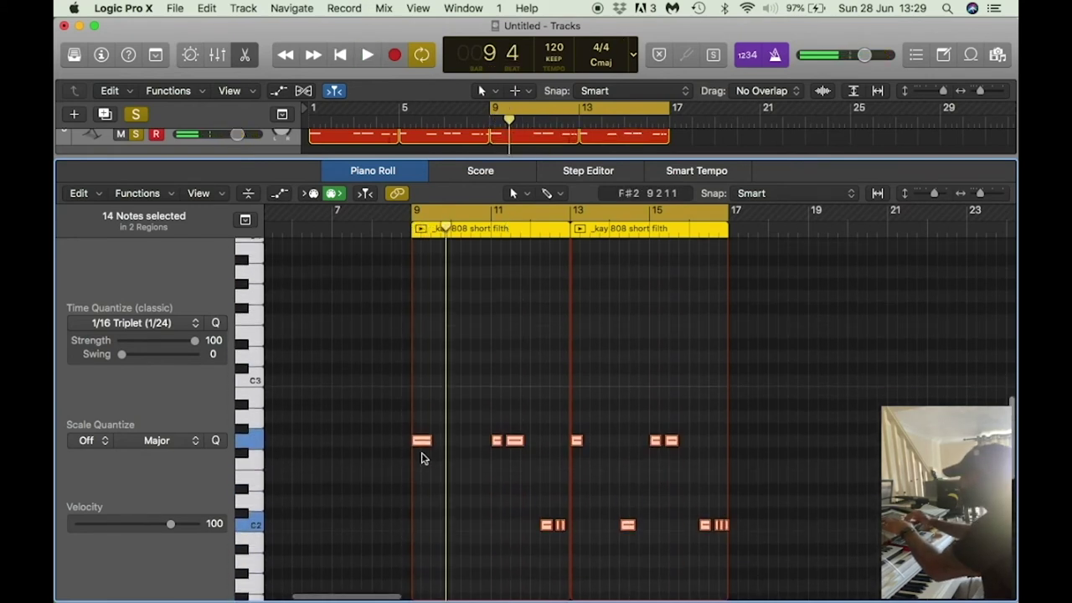
pyautogui.scroll(-3, 422, 458)
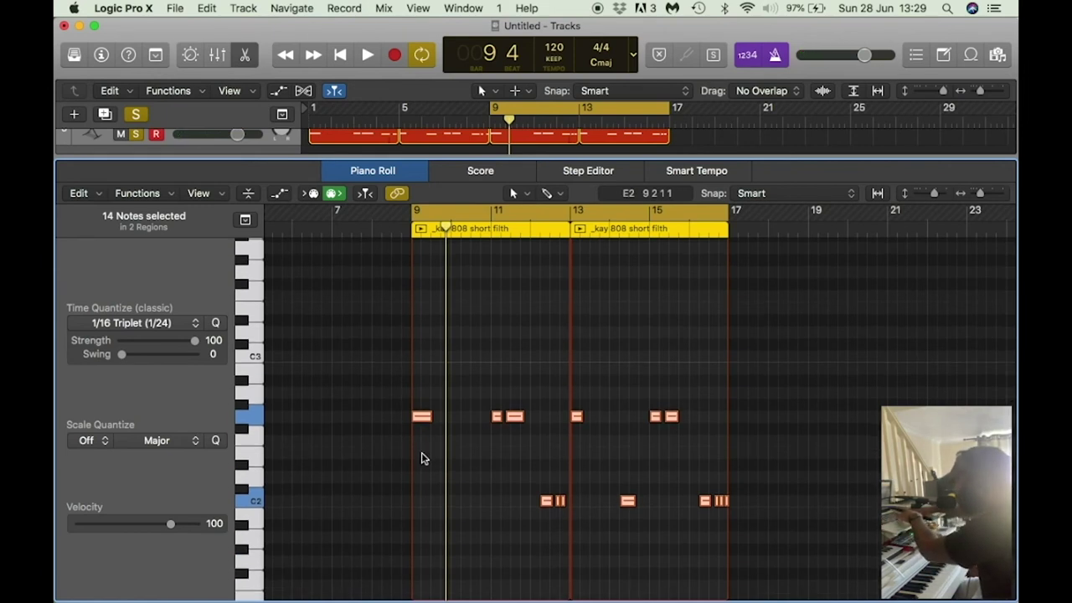
# Transpose all the selected 808 notes down one octave, play them back and close the Piano Roll
pyautogui.hotkey('alt', 'shift', 'Down')
pyautogui.press('space')
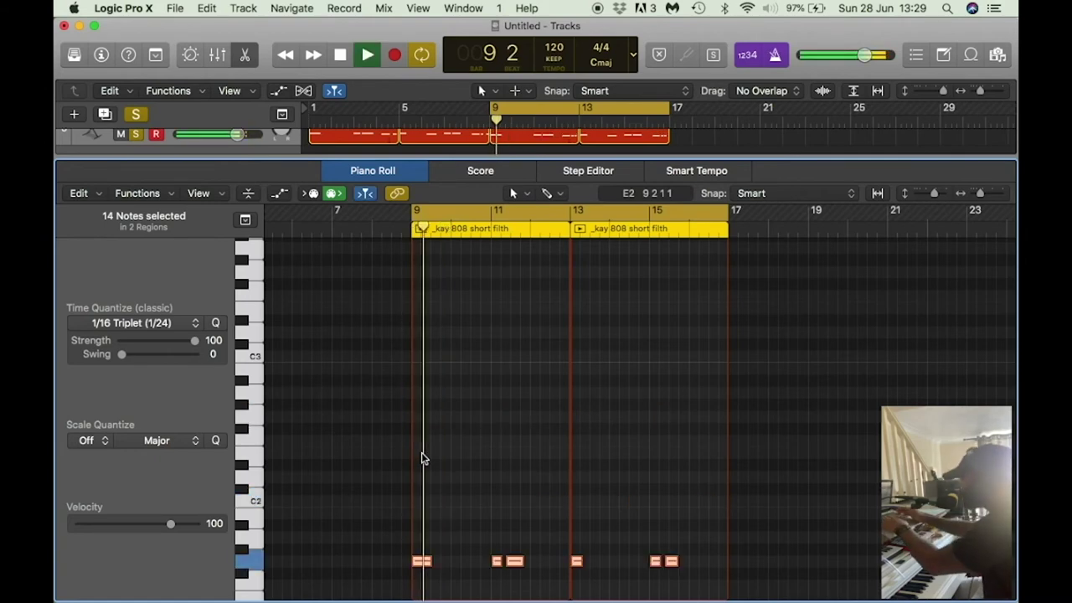
pyautogui.press('e')
pyautogui.press('space')
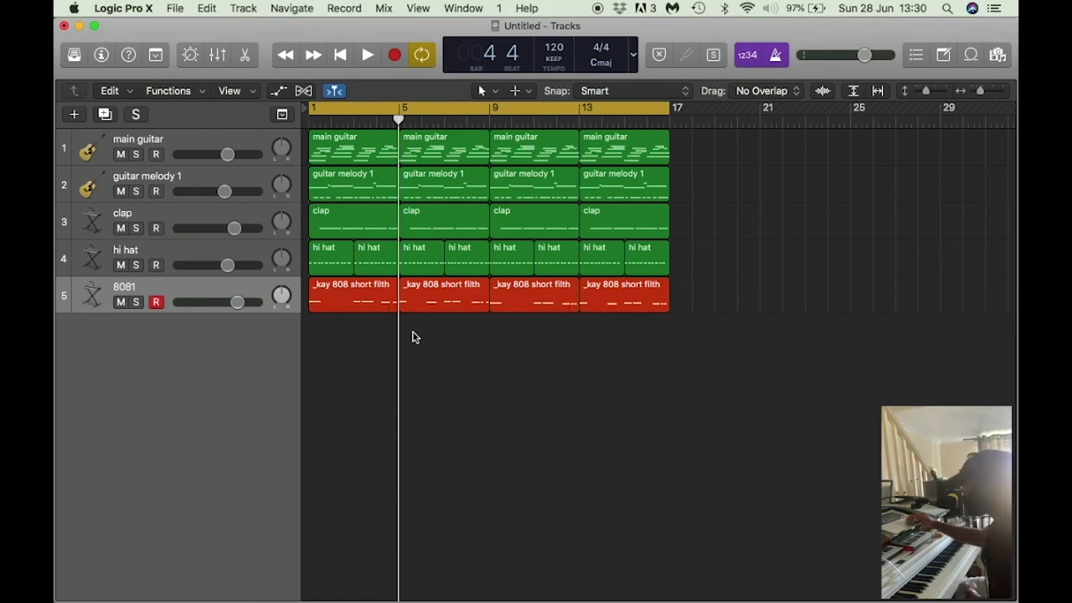
# Delete the 808, hi hat, clap and guitar melody 1 regions in bars 1 to 4
pyautogui.click(366, 295)
pyautogui.moveTo(407, 600)
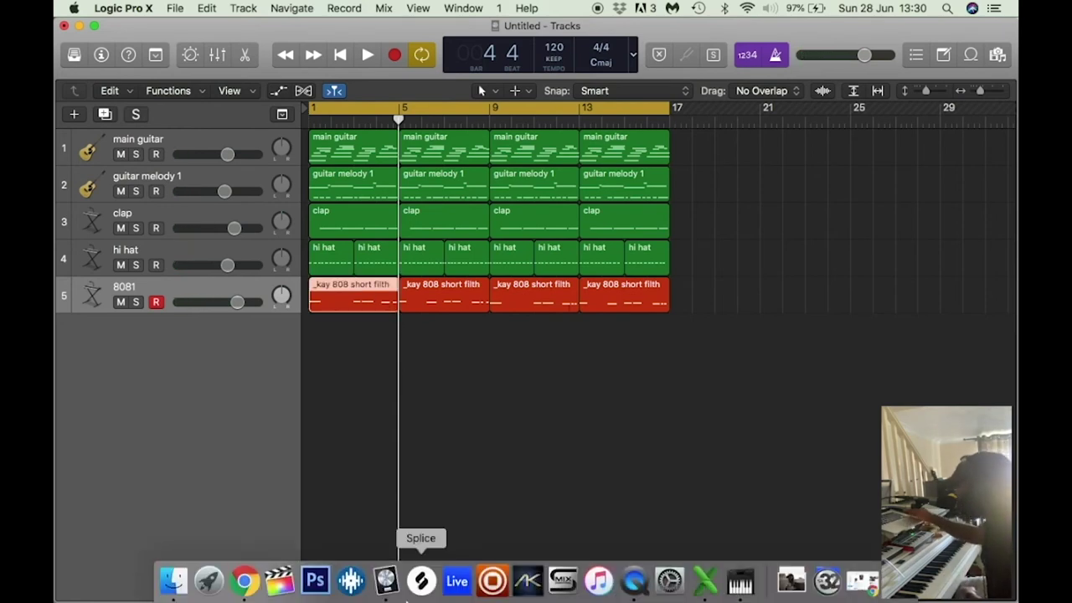
pyautogui.press('Delete')
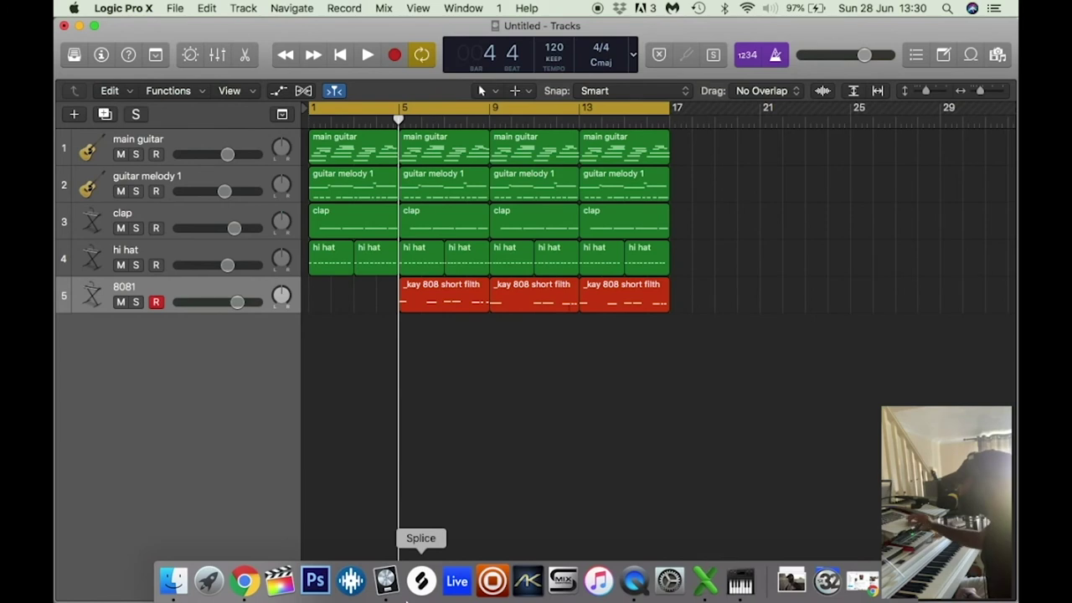
pyautogui.click(360, 270)
pyautogui.keyDown('shift'); pyautogui.click(335, 263); pyautogui.keyUp('shift')
pyautogui.press('Delete')
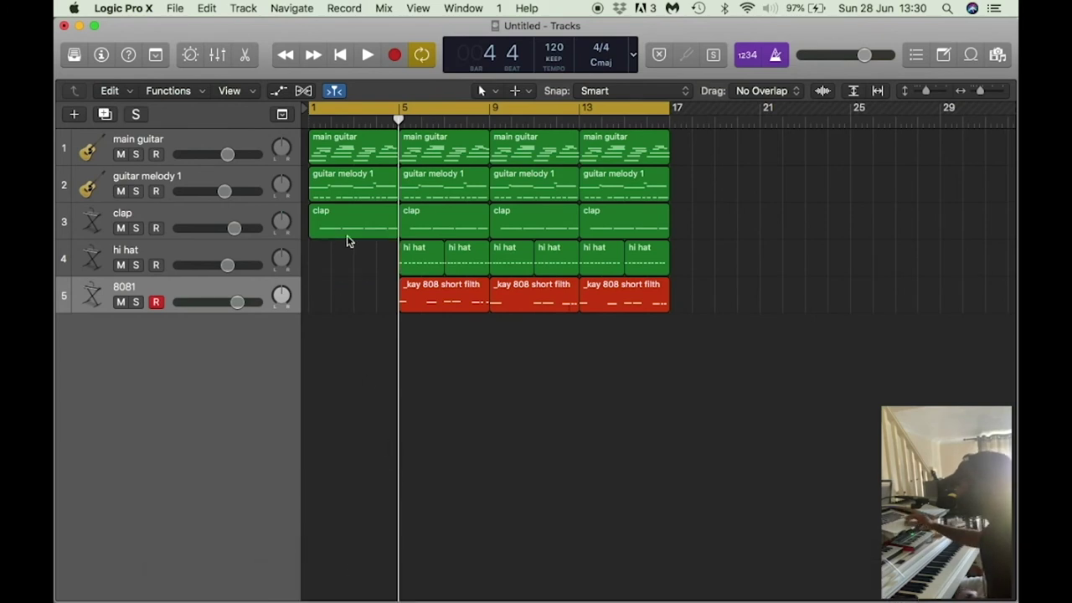
pyautogui.press('Delete')
pyautogui.click(361, 185)
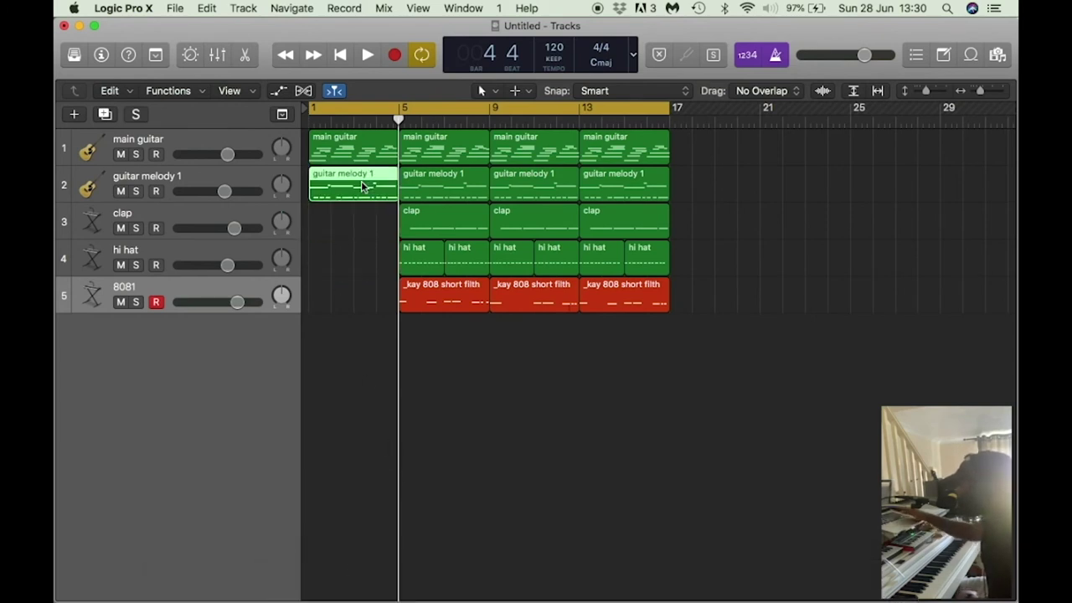
pyautogui.press('Delete')
# Select the main guitar track, turn the metronome off and play the arrangement up to bar 8
pyautogui.click(199, 147)
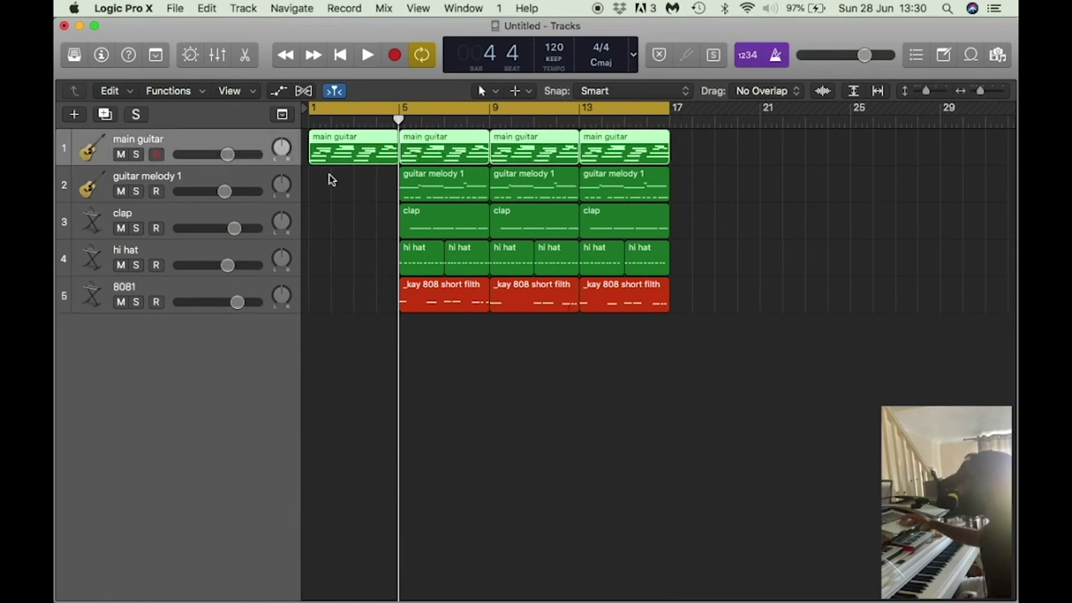
pyautogui.click(319, 179)
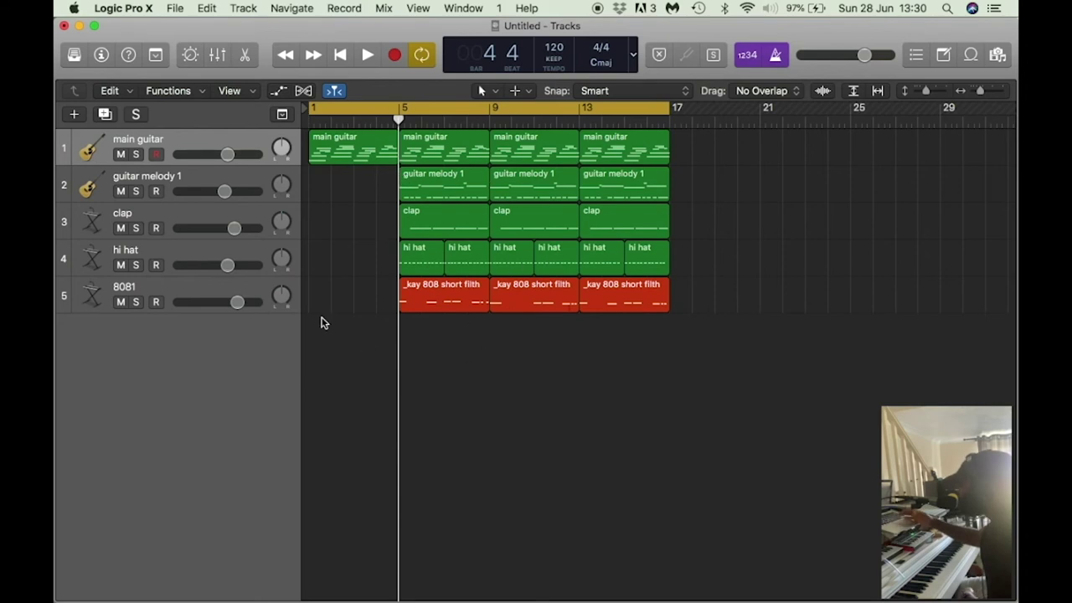
pyautogui.press('space')
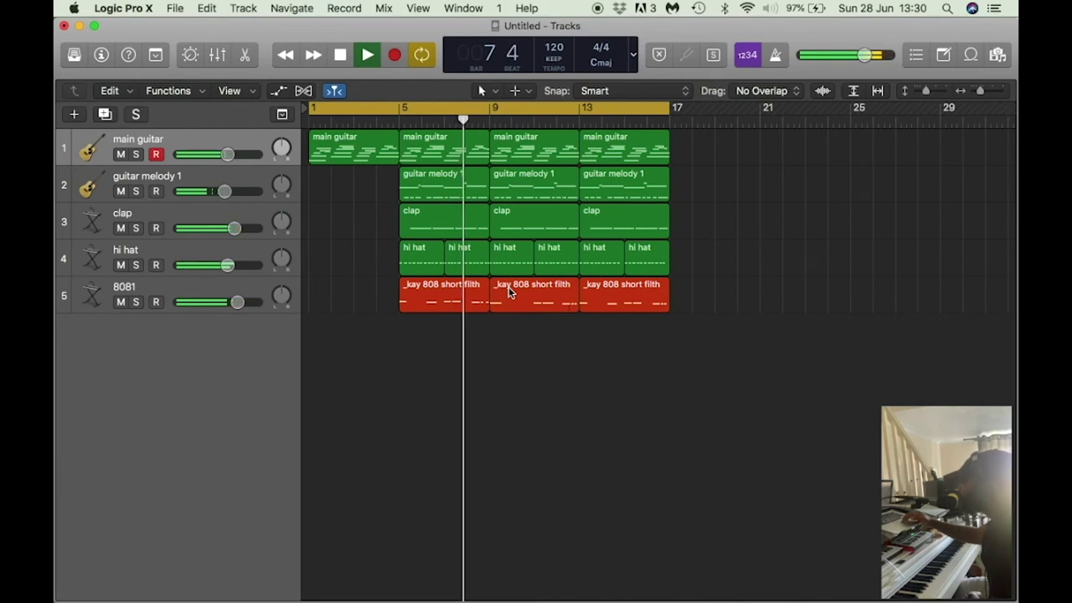
pyautogui.press('space')
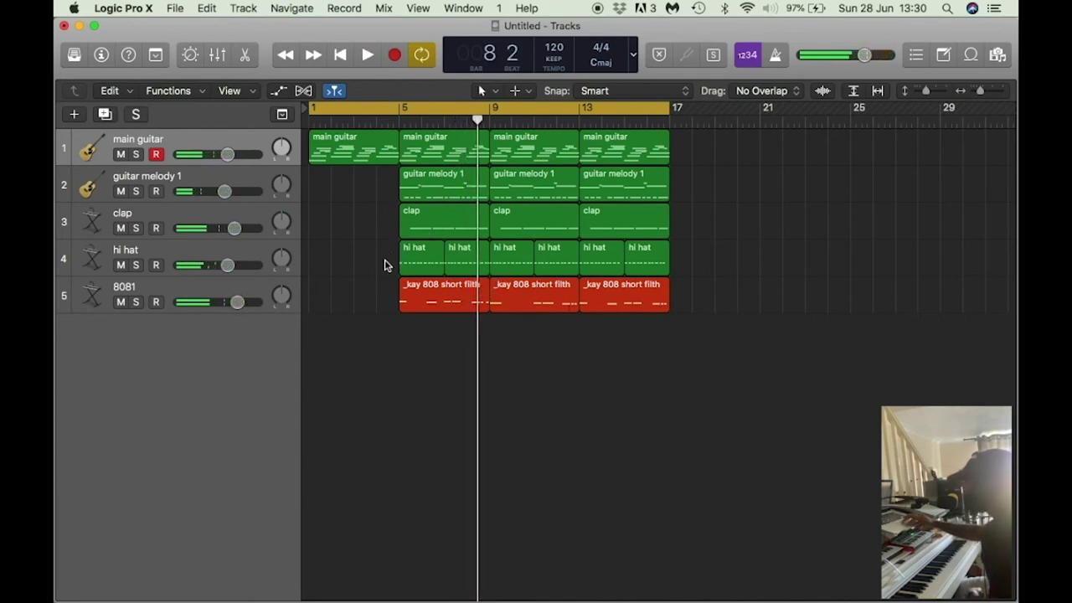
# Turn cycle mode off and shorten the bars 5–8 clap region and its last hi hat region so both end at bar 8
pyautogui.moveTo(384, 264); pyautogui.dragTo(469, 211)
pyautogui.click(423, 227)
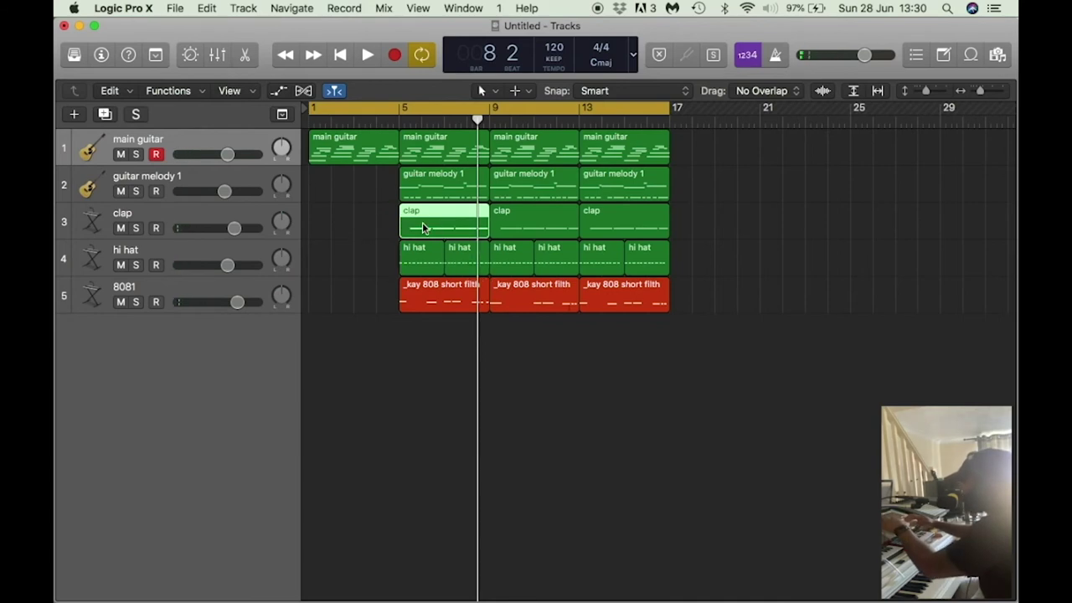
pyautogui.moveTo(361, 223); pyautogui.dragTo(482, 268)
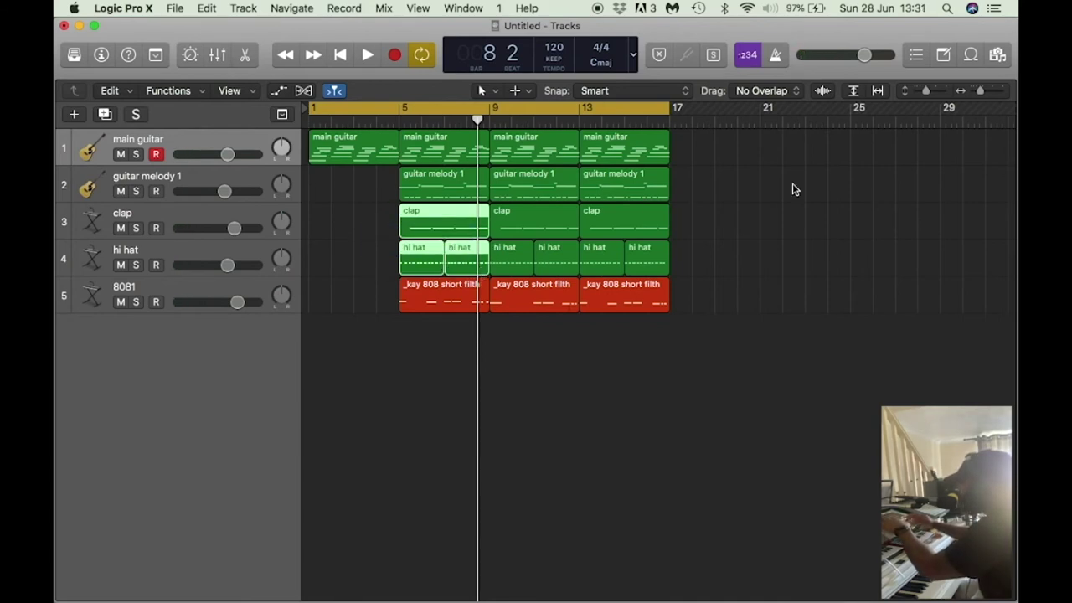
pyautogui.moveTo(981, 93); pyautogui.dragTo(985, 92)
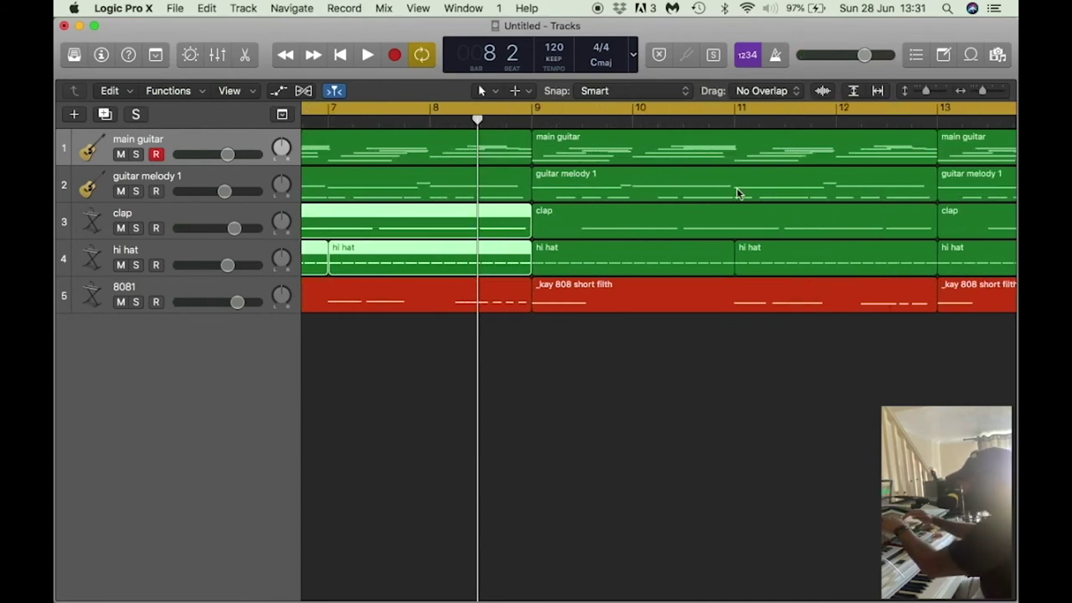
pyautogui.hscroll(-3, 561, 215)
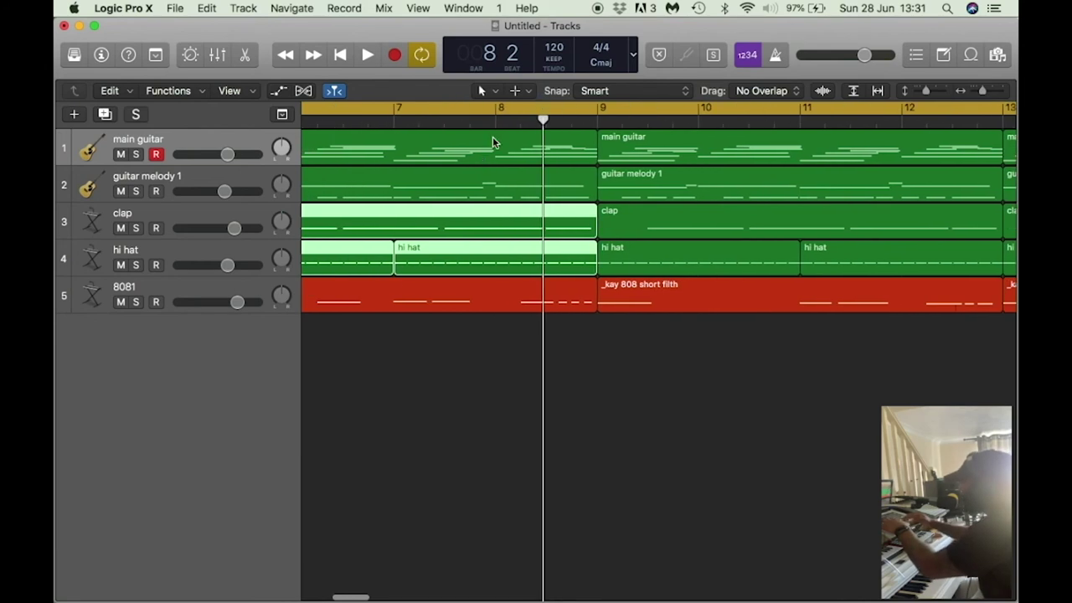
pyautogui.press('c')
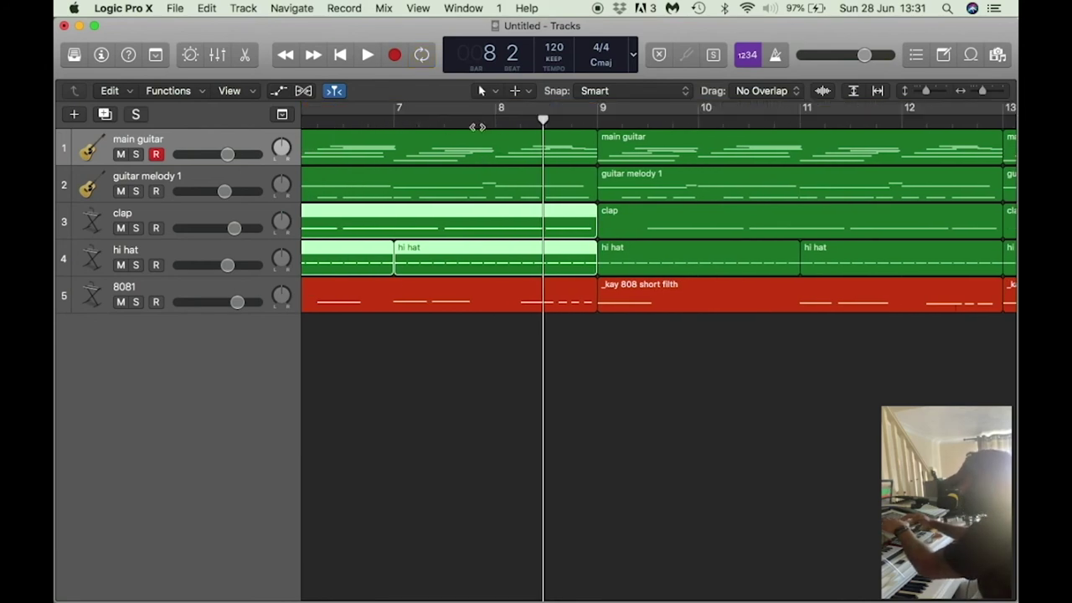
pyautogui.hscroll(-2, 610, 159)
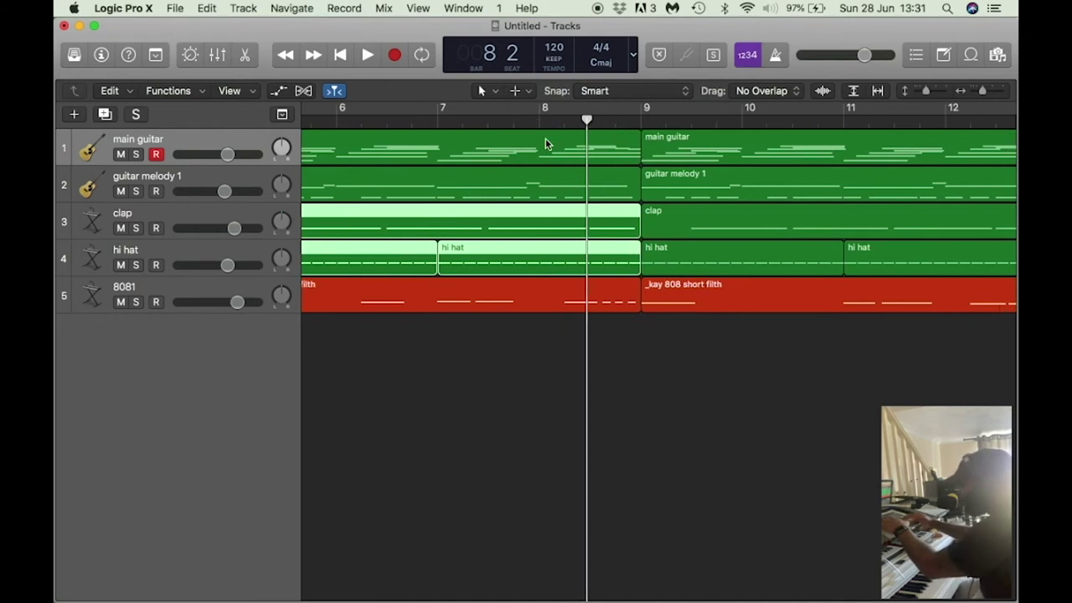
pyautogui.click(582, 270)
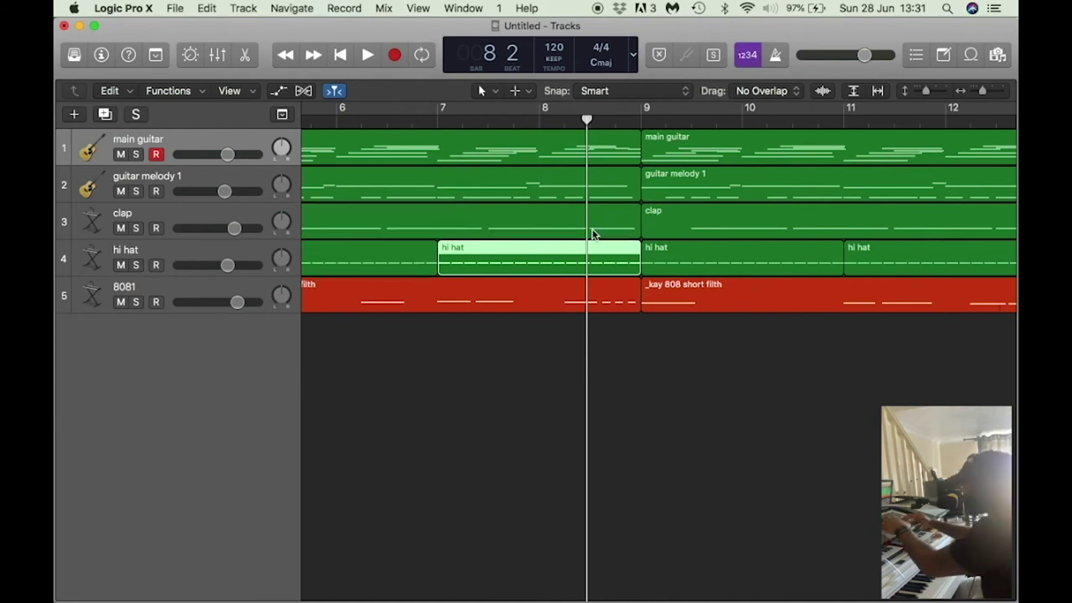
pyautogui.keyDown('shift'); pyautogui.click(592, 233); pyautogui.keyUp('shift')
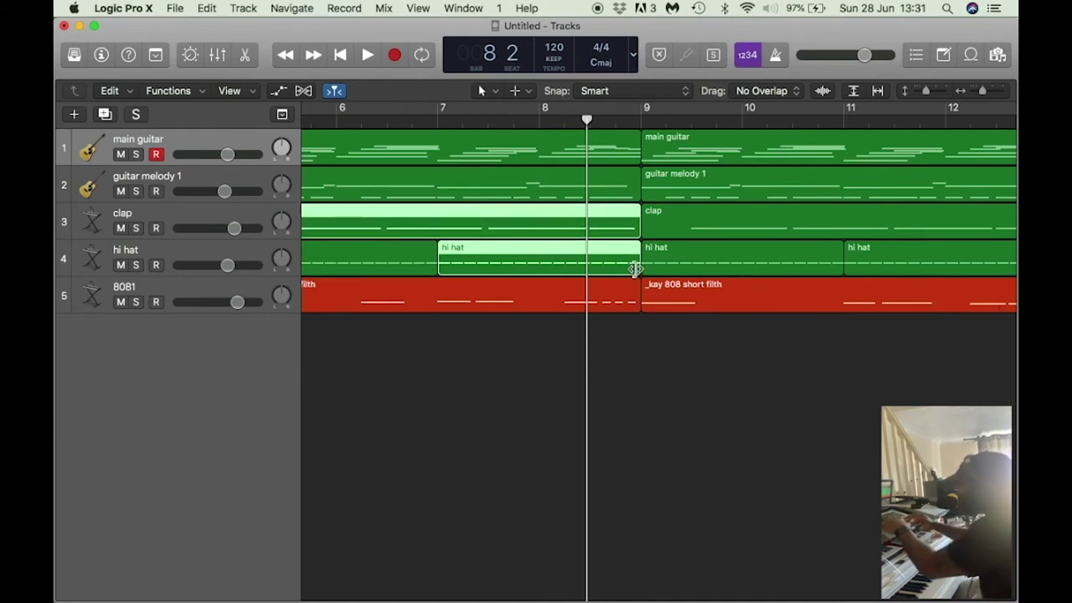
pyautogui.moveTo(634, 269); pyautogui.dragTo(536, 269)
# Play the arrangement from bar 6 into bar 10 to hear the gap in the clap and hi hat
pyautogui.hscroll(-3, 534, 205)
pyautogui.click(427, 122)
pyautogui.press('space')
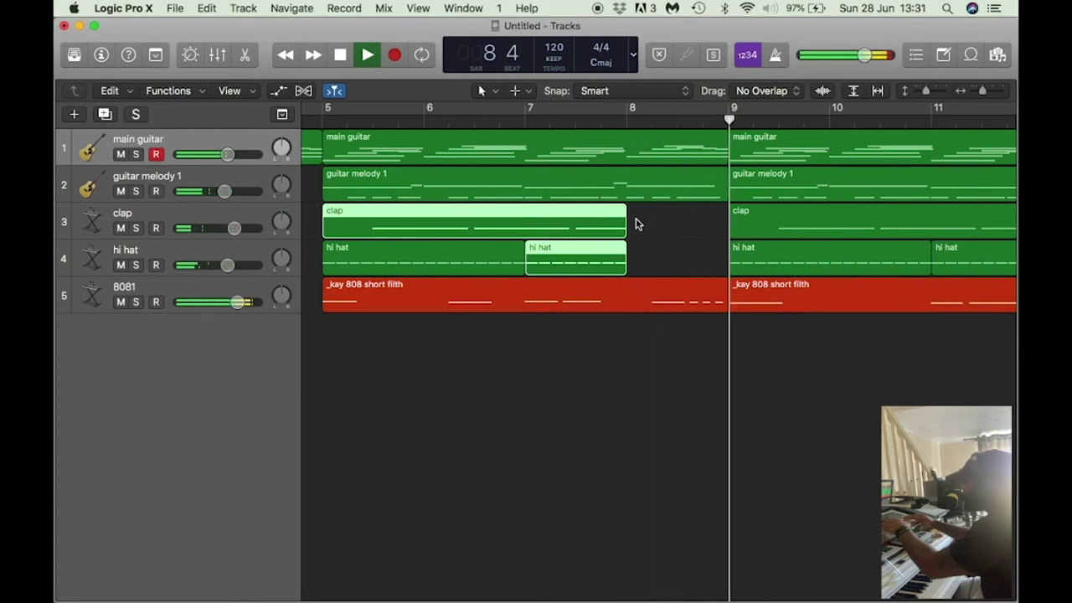
pyautogui.hscroll(3, 636, 218)
pyautogui.press('space')
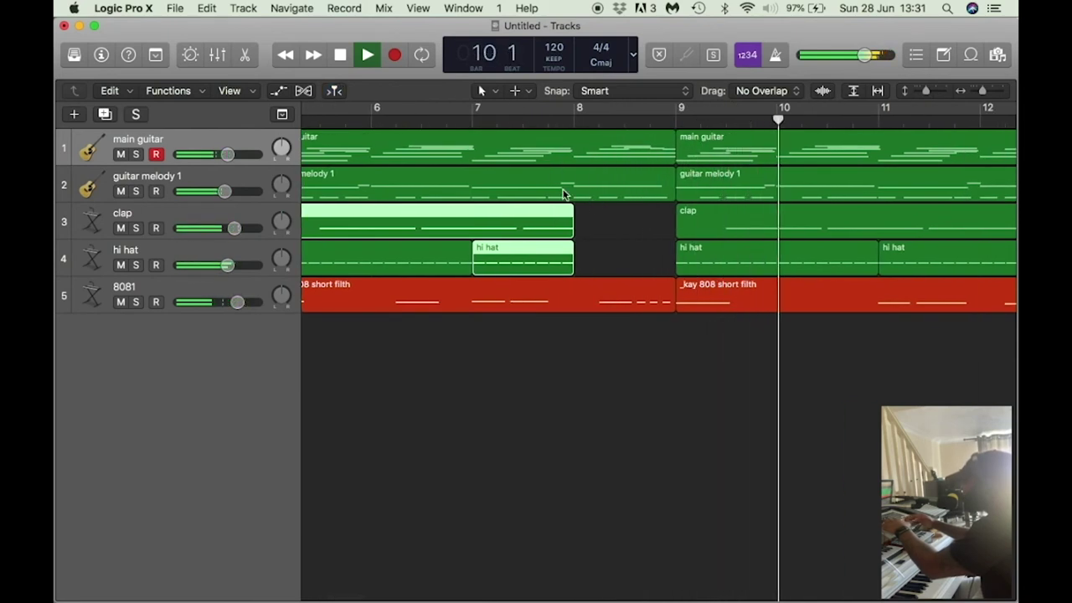
# Delete the guitar melody 1 region in bars 9 to 12
pyautogui.hscroll(2, 569, 192)
pyautogui.click(574, 192)
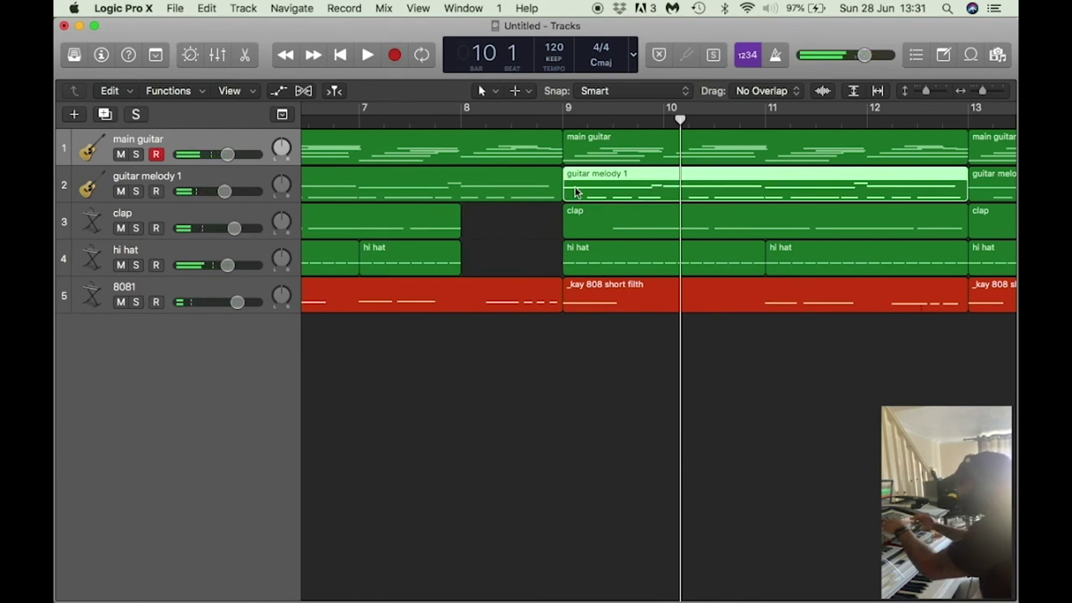
pyautogui.press('Delete')
# Play from bar 7 into bar 10 to check the transition without the guitar melody
pyautogui.hscroll(-4, 553, 159)
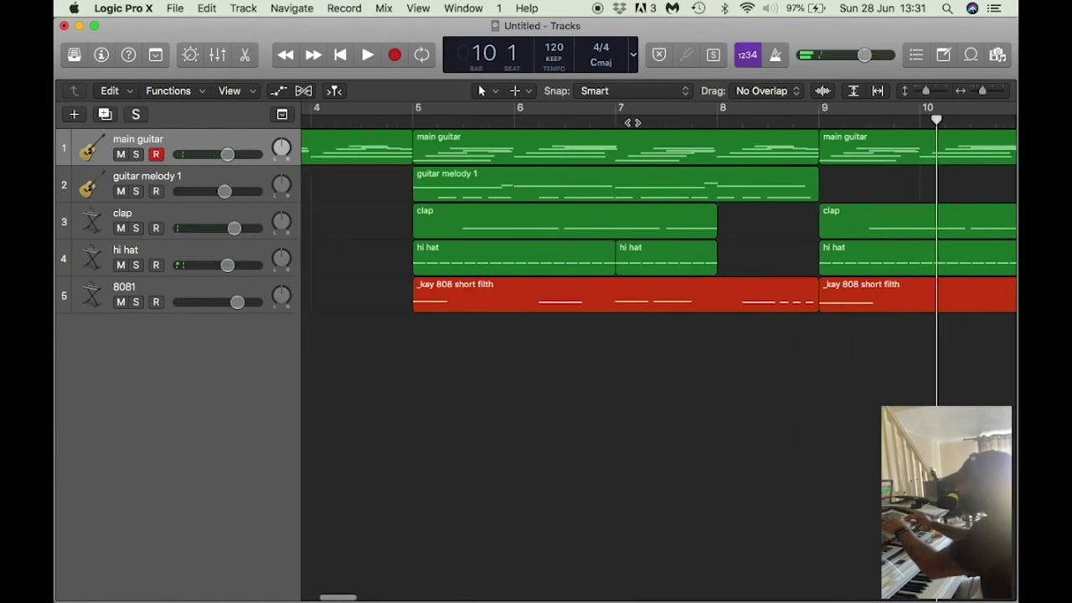
pyautogui.click(624, 115)
pyautogui.press('space')
pyautogui.hscroll(3, 765, 258)
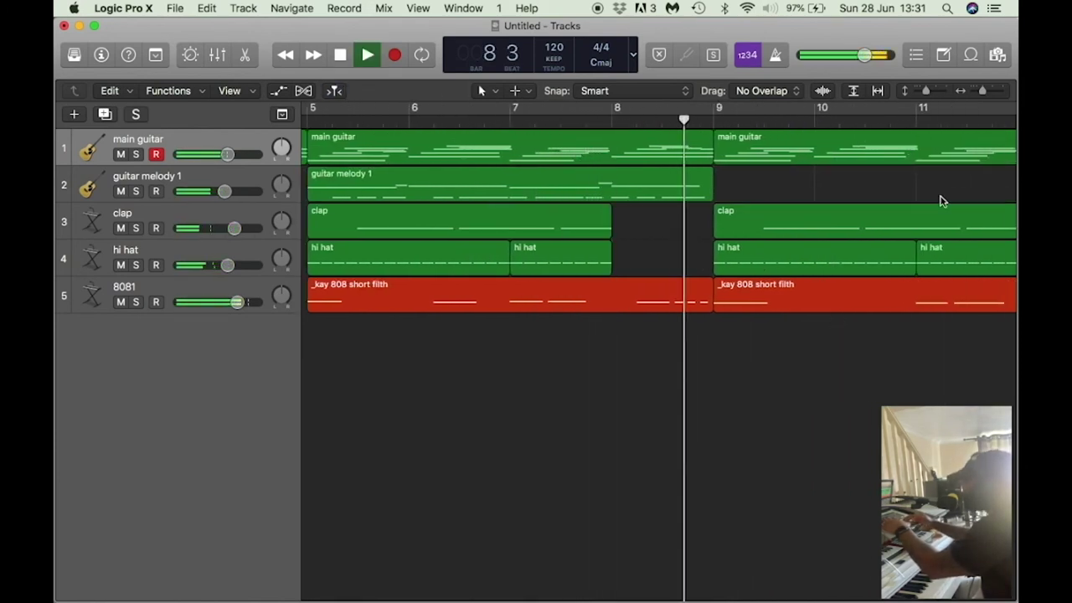
pyautogui.press(',')
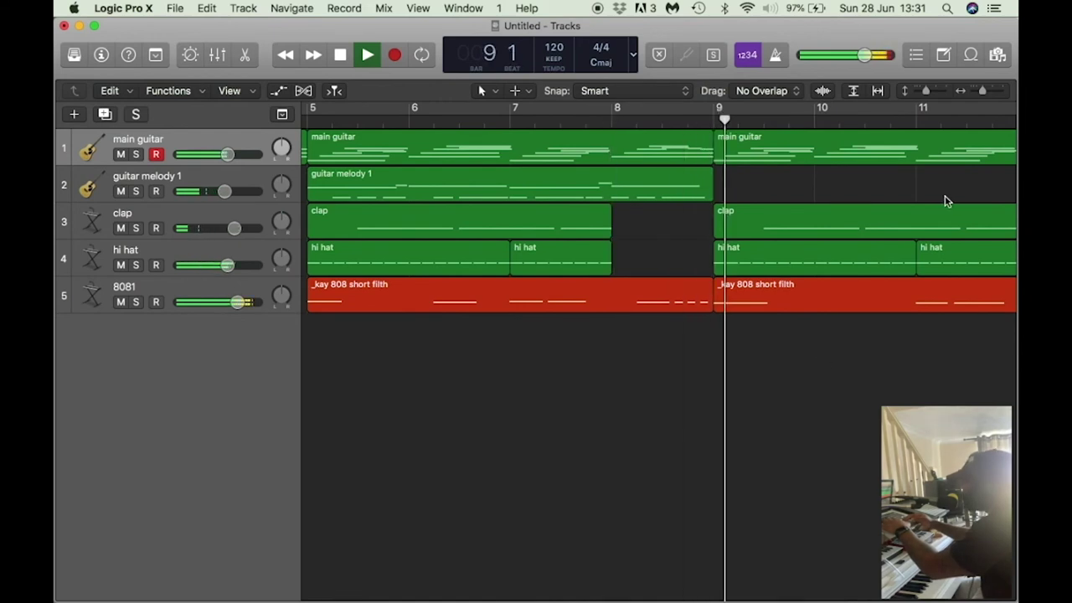
pyautogui.press('super+Left')
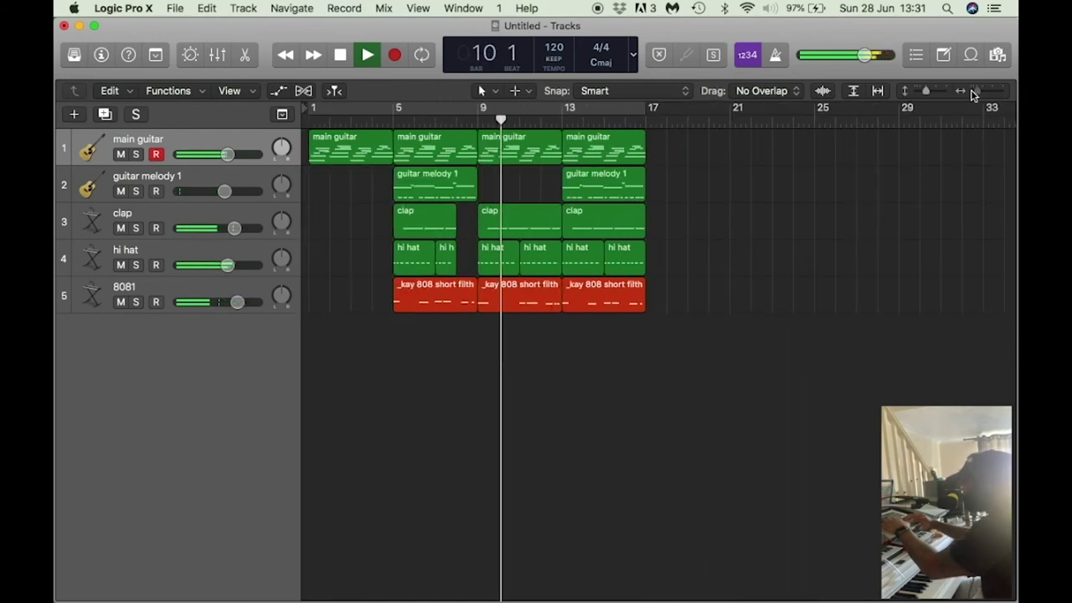
pyautogui.press('space')
# Set the cycle range from bar 9 to bar 13 and add an EXS24 software instrument track below the hi hat track
pyautogui.click(481, 112)
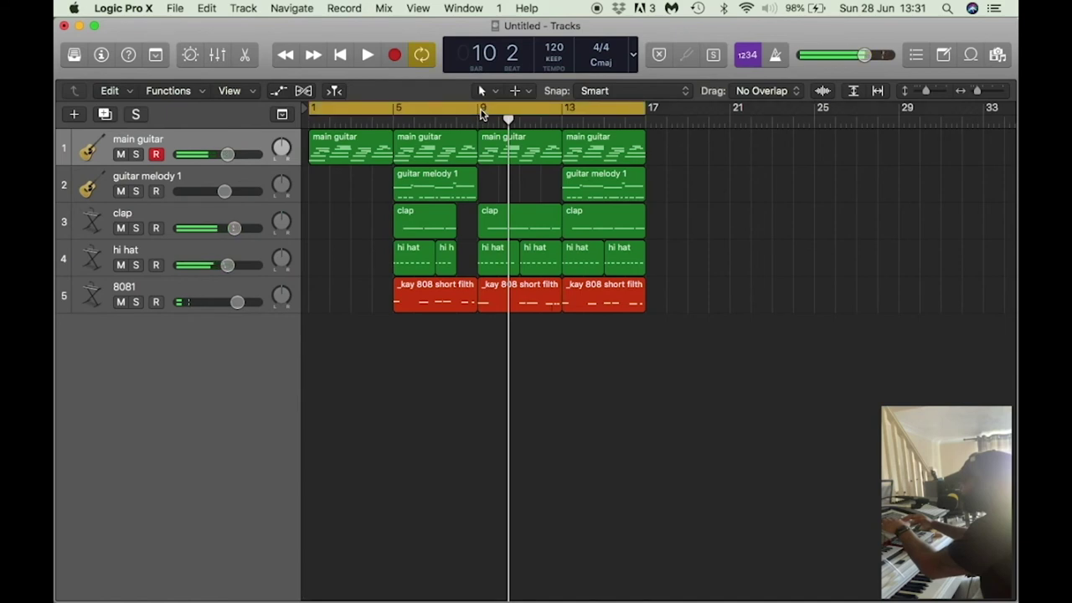
pyautogui.moveTo(482, 112); pyautogui.dragTo(559, 122)
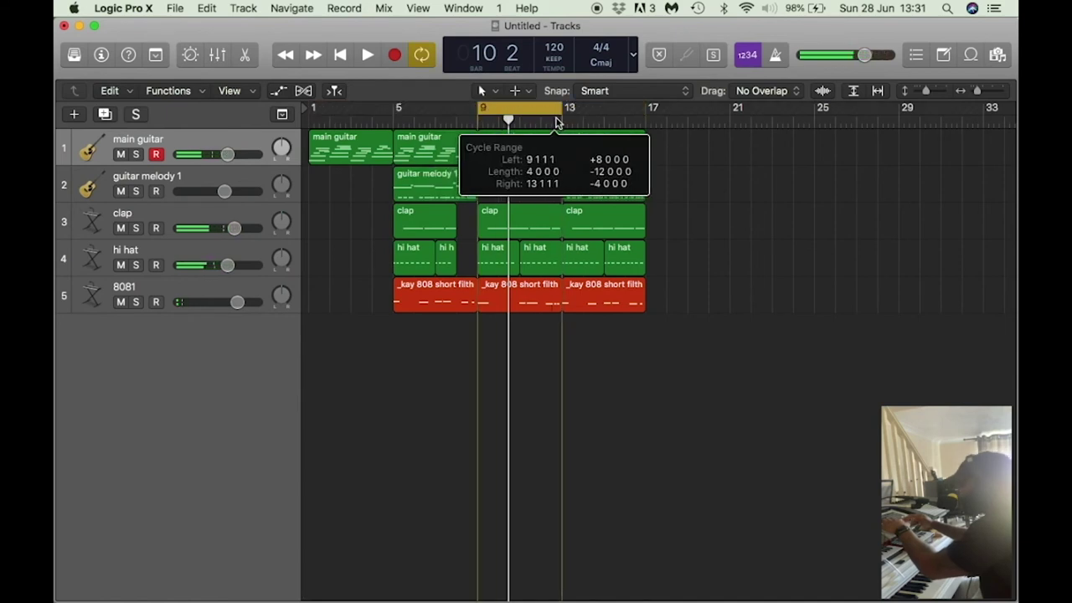
pyautogui.click(180, 259)
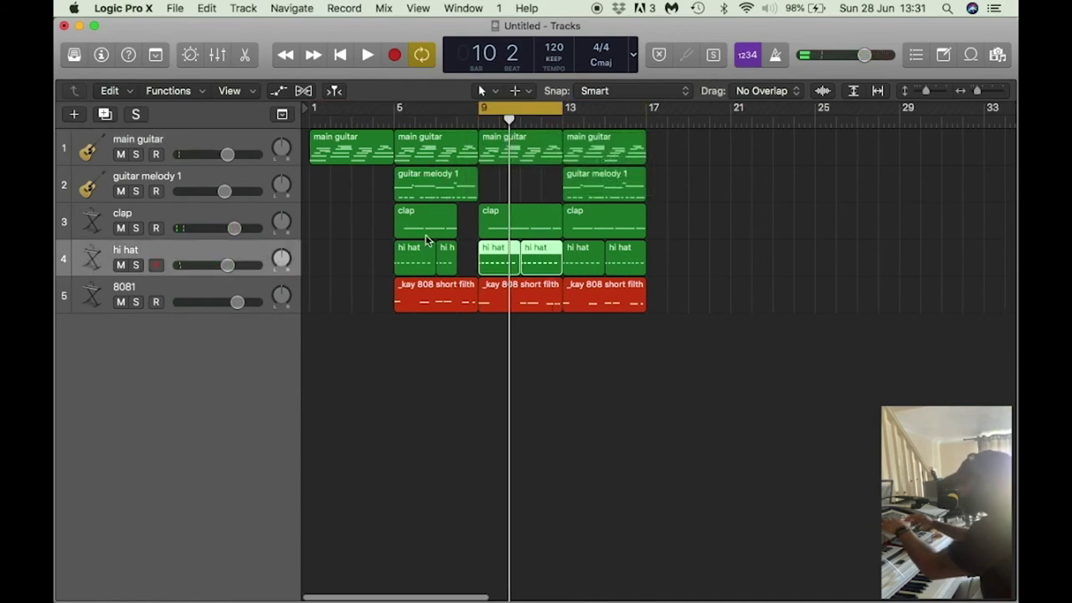
pyautogui.click(74, 113)
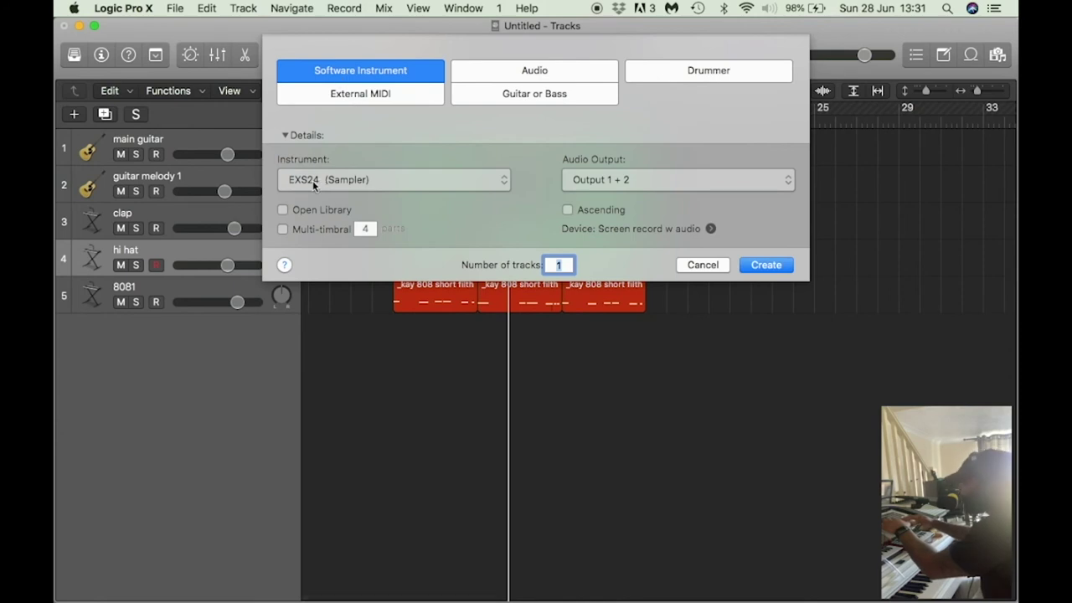
pyautogui.press('Return')
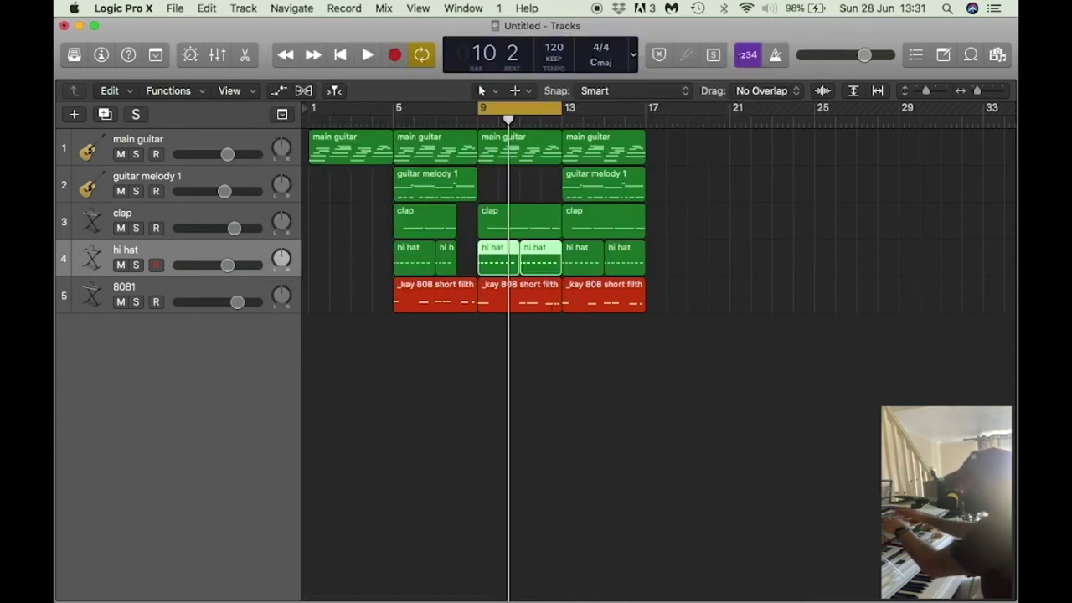
pyautogui.press('i')
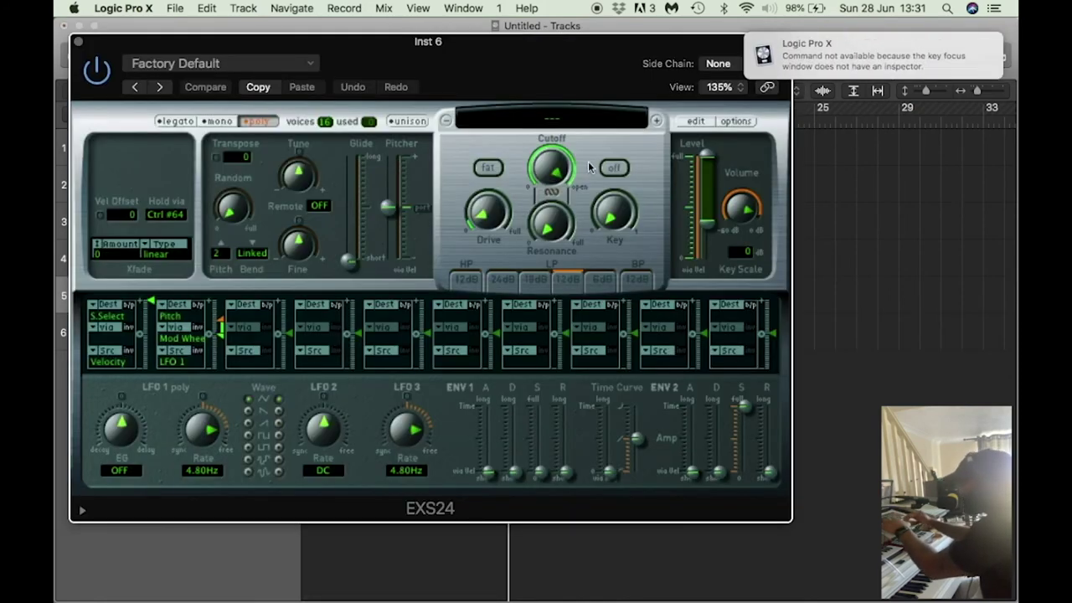
pyautogui.moveTo(523, 64); pyautogui.dragTo(553, 64)
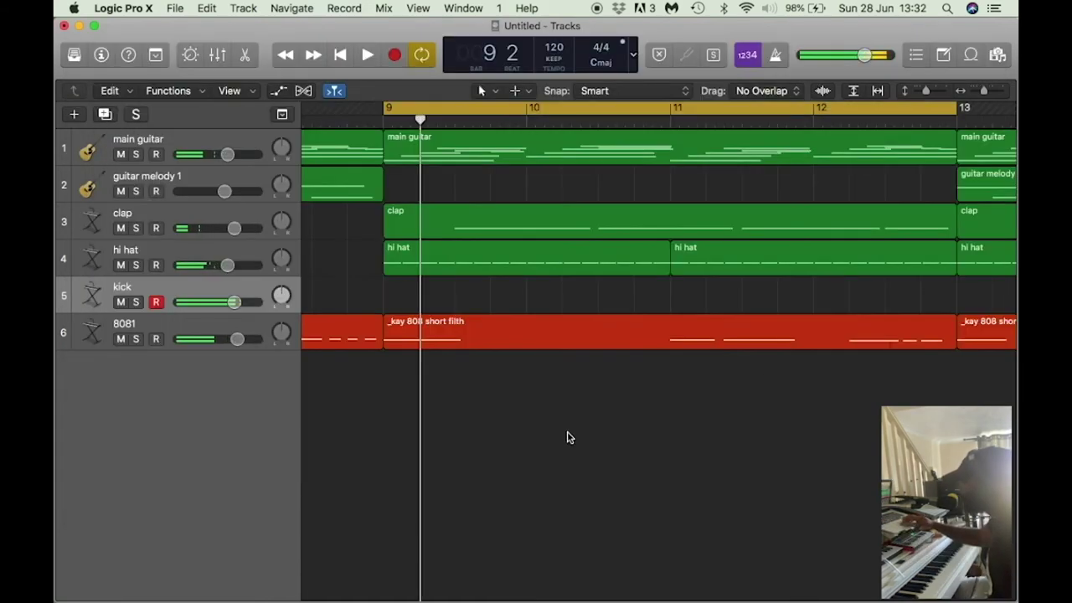
# Record a kick pattern on the kick track over the cycled bars 9 to 12
pyautogui.hscroll(-5, 567, 437)
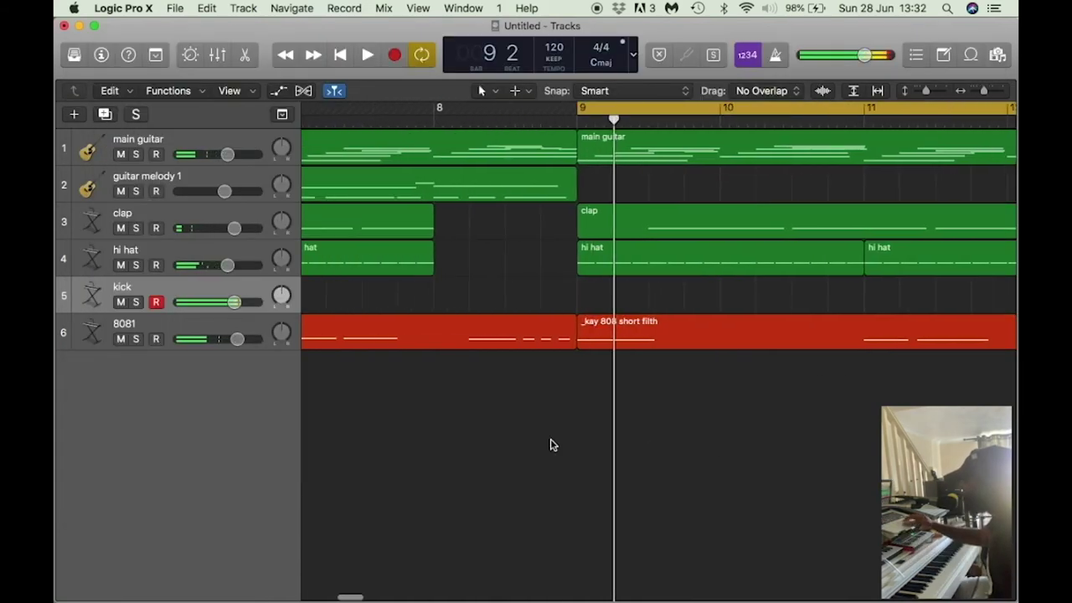
pyautogui.press('r')
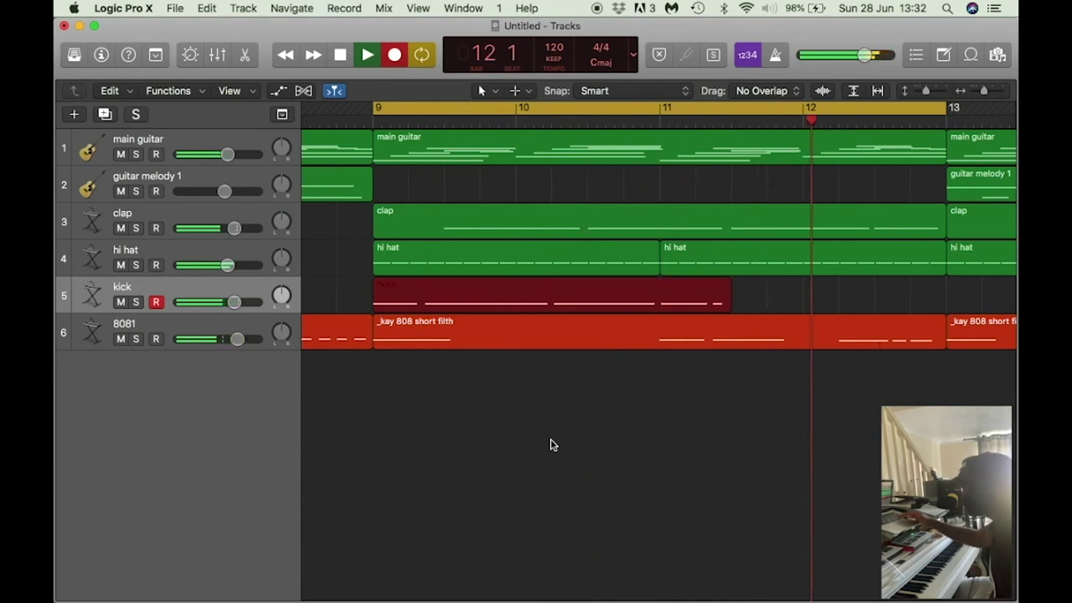
pyautogui.press('space')
# Quantize the recorded kick notes to 1/16 Note in the Piano Roll, play them back and close the editor
pyautogui.press('e')
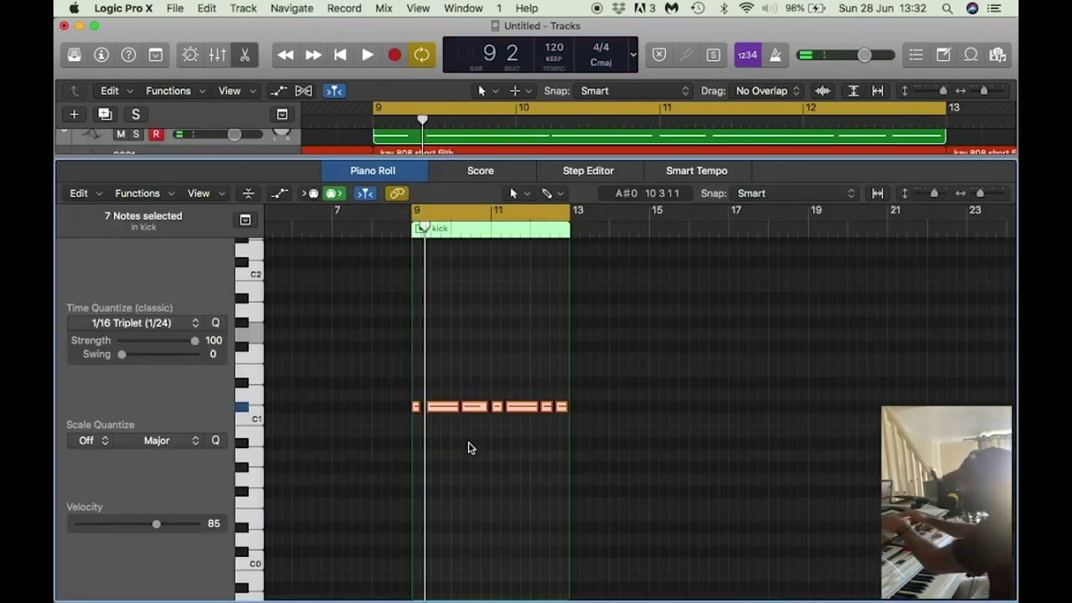
pyautogui.click(162, 327)
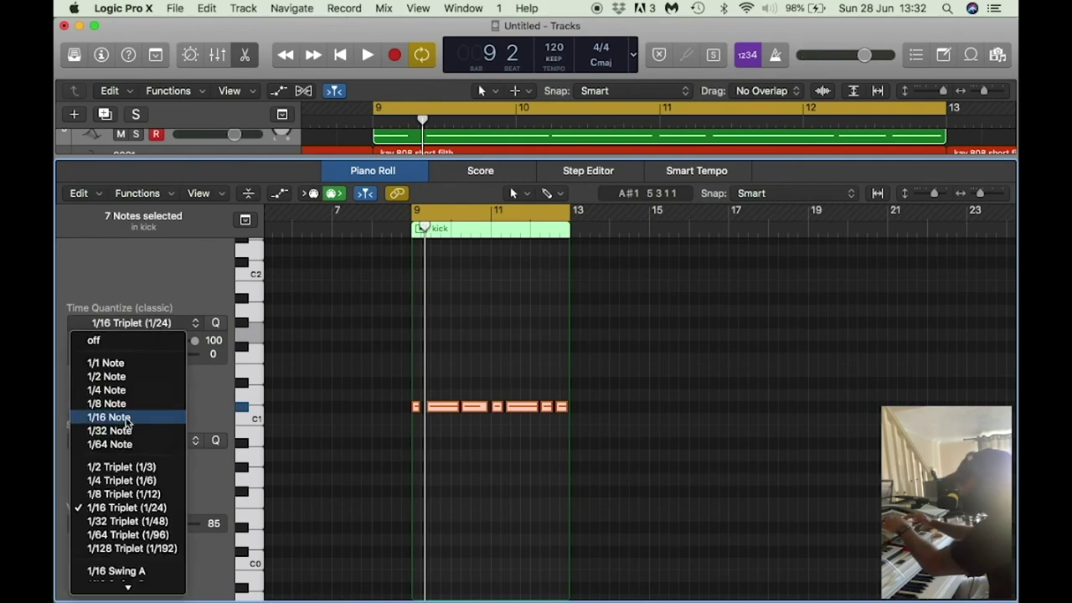
pyautogui.click(117, 417)
pyautogui.press('space')
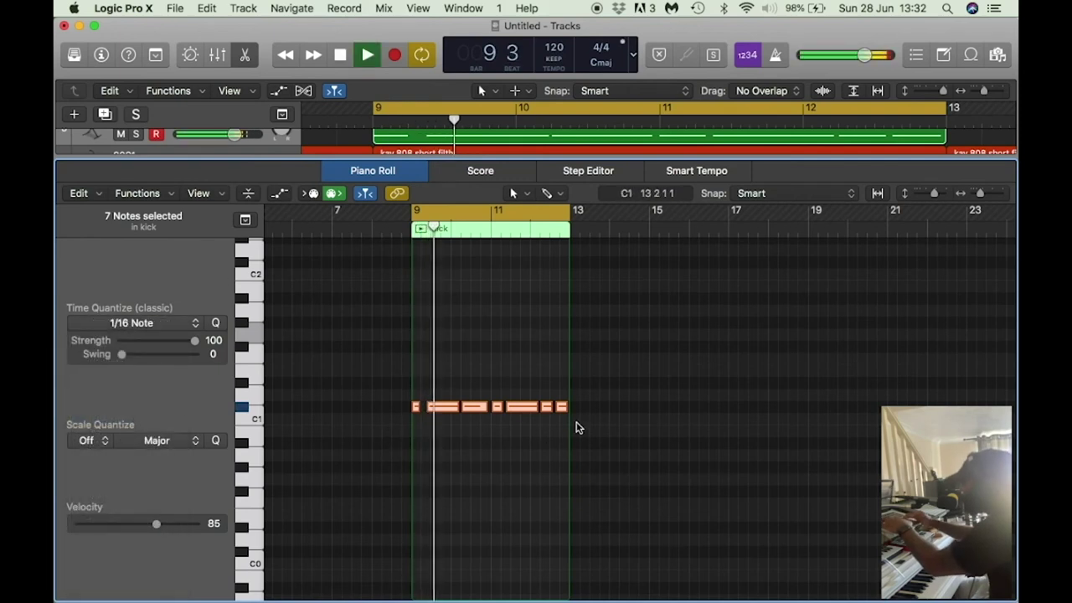
pyautogui.press('e')
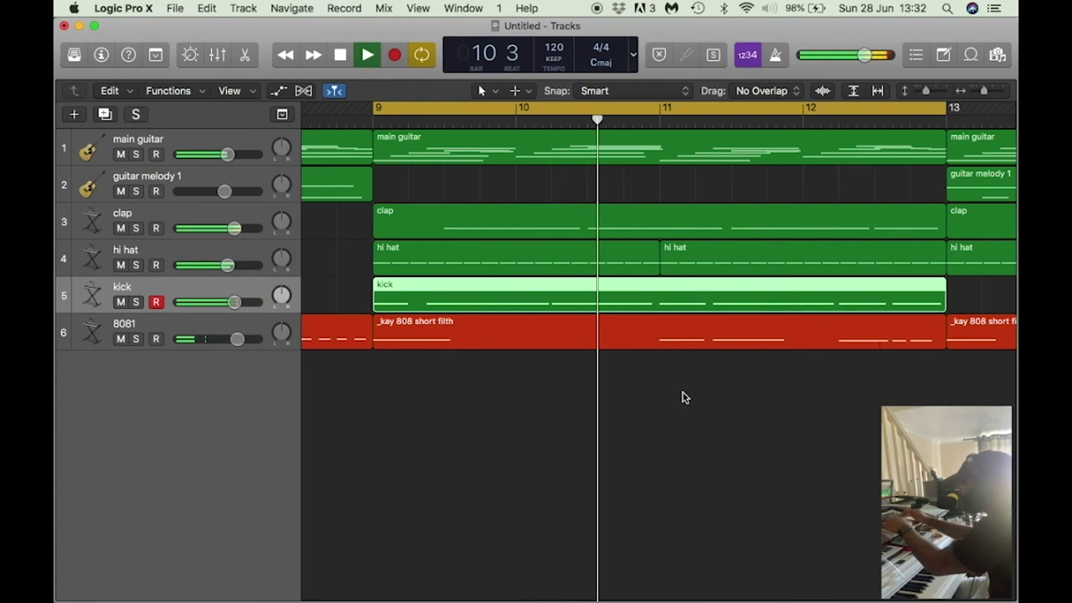
# Repeat the kick region once into bars 13 to 16 and set the cycle range from bar 1 to bar 17
pyautogui.moveTo(988, 91); pyautogui.dragTo(977, 92)
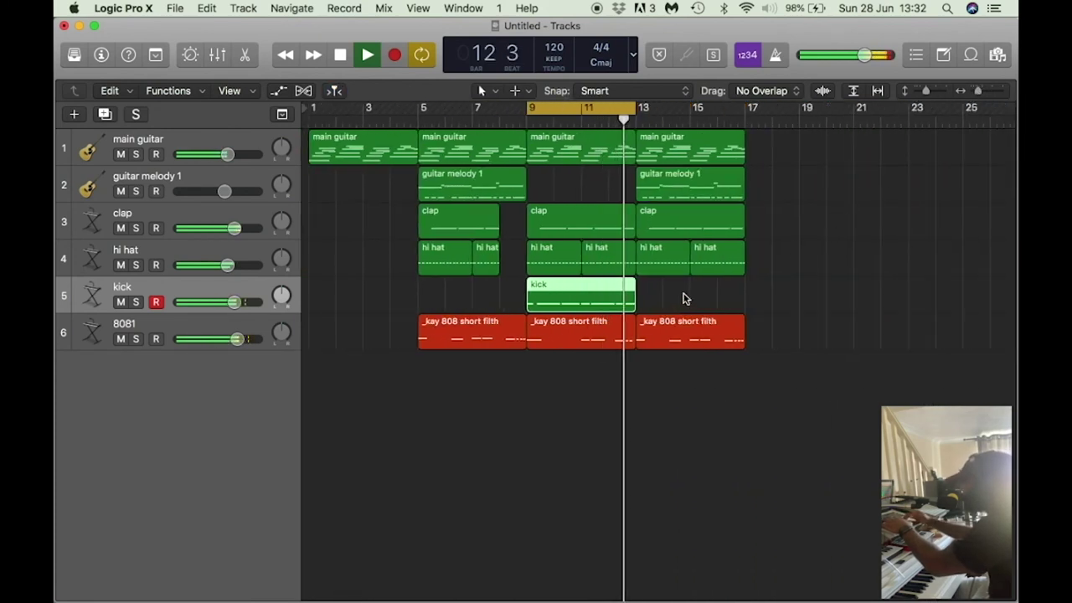
pyautogui.press('space')
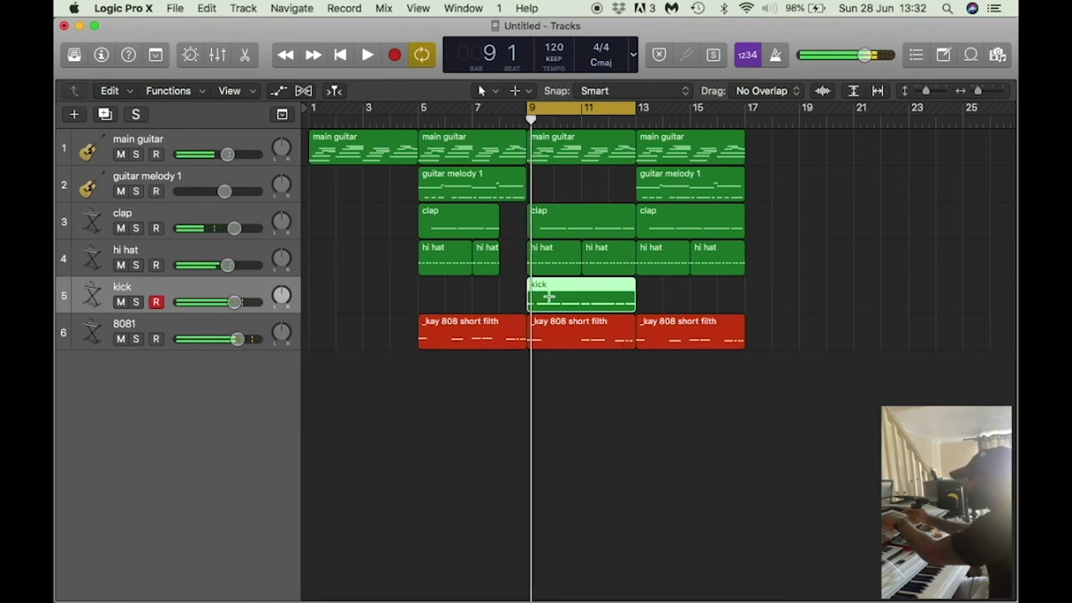
pyautogui.press('super+r')
pyautogui.press('Return')
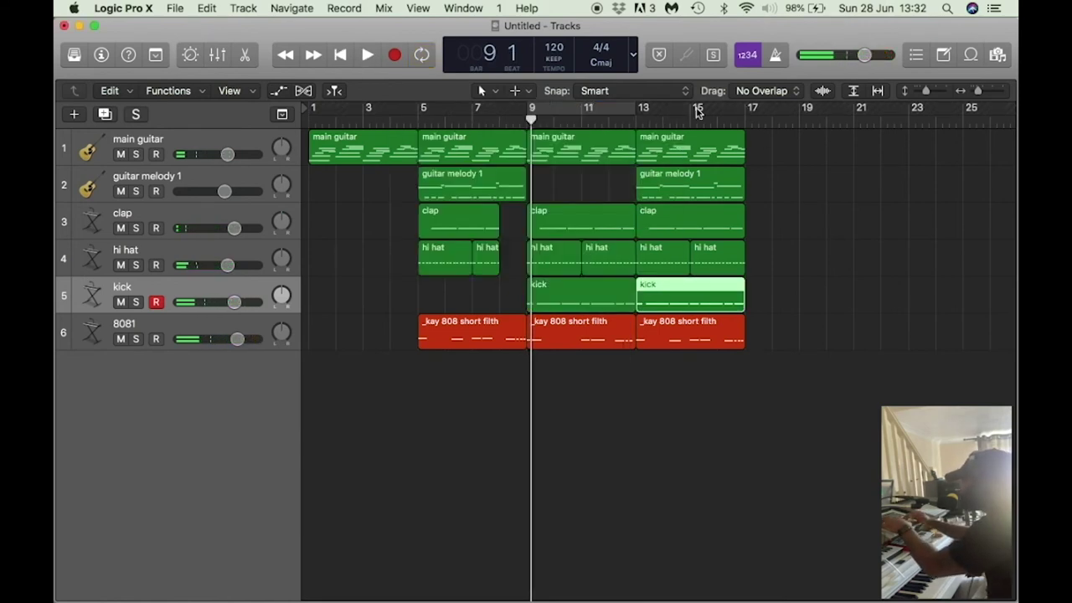
pyautogui.click(697, 113)
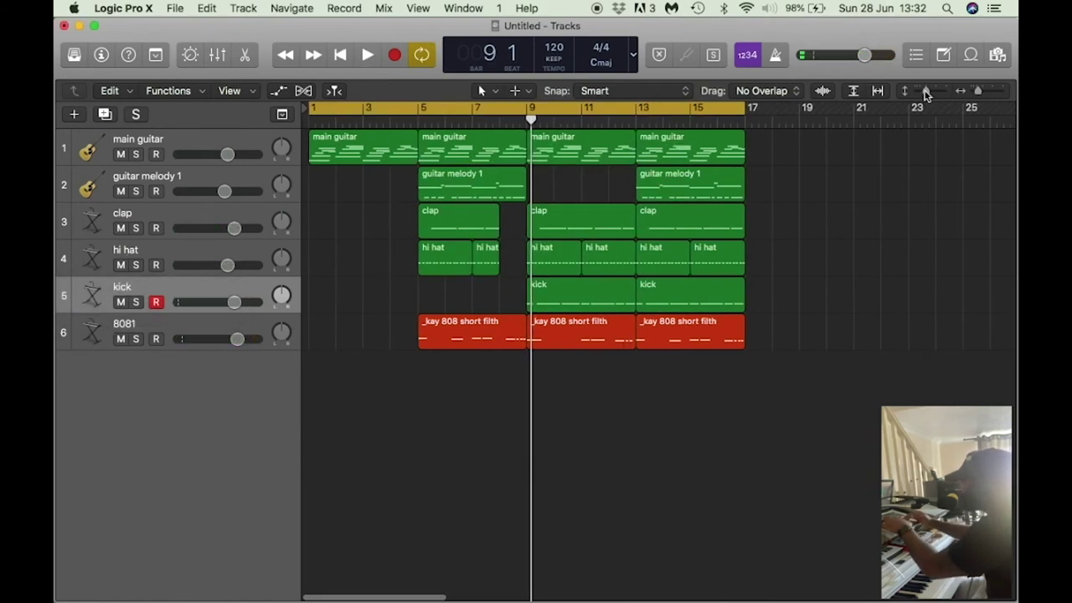
# Play the full arrangement from bar 1 to review all six tracks
pyautogui.moveTo(926, 95); pyautogui.dragTo(917, 95)
pyautogui.press('space')
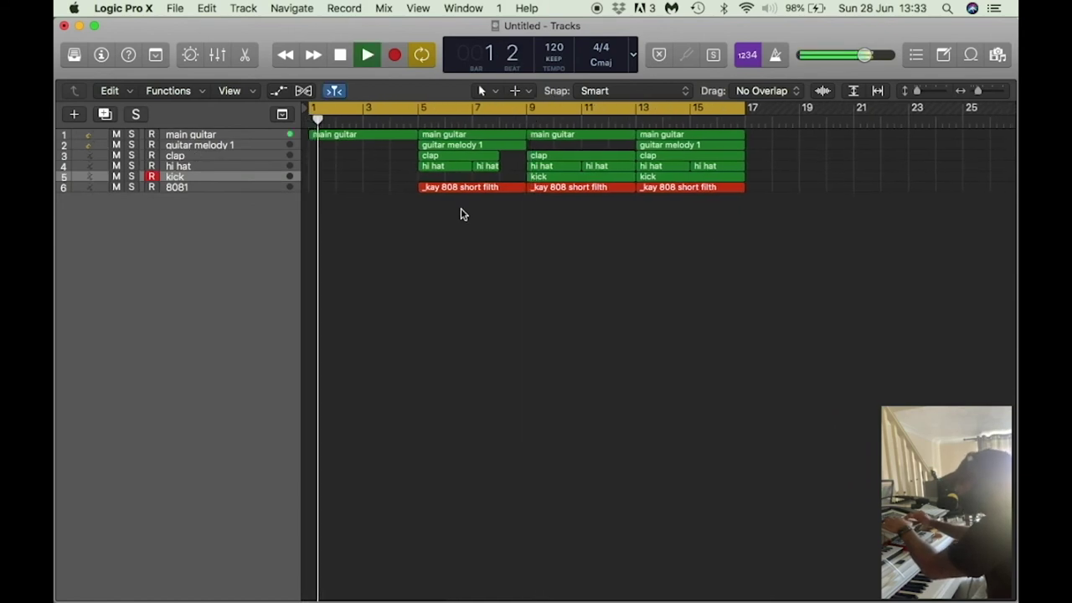
pyautogui.hscroll(-1, 427, 232)
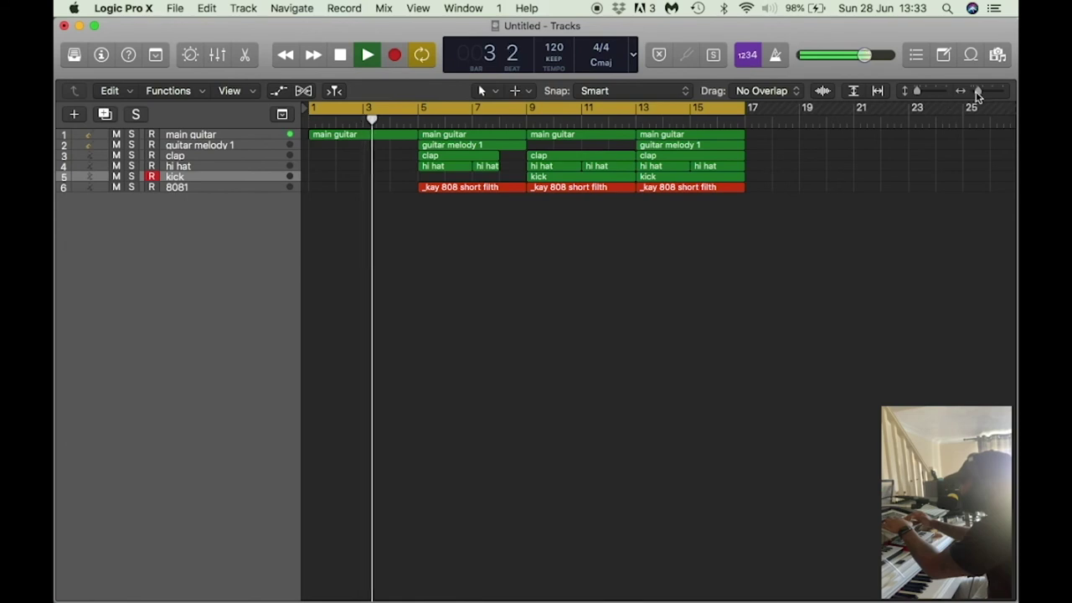
pyautogui.moveTo(978, 92); pyautogui.dragTo(925, 90)
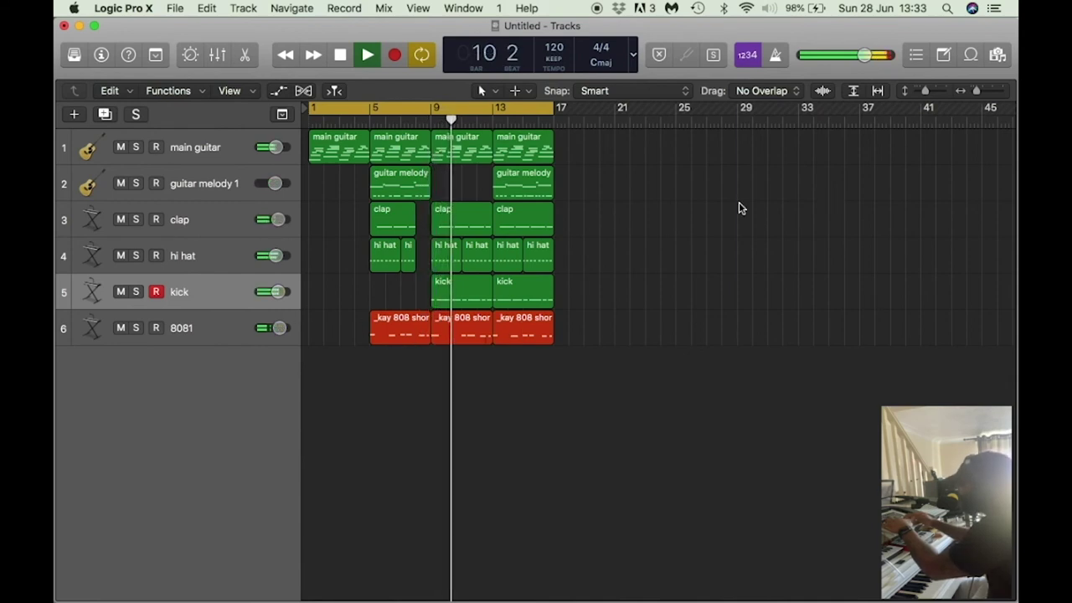
# Listen through the rest of the arrangement to the end of bar 16 and stop playback
pyautogui.press('super+Right')
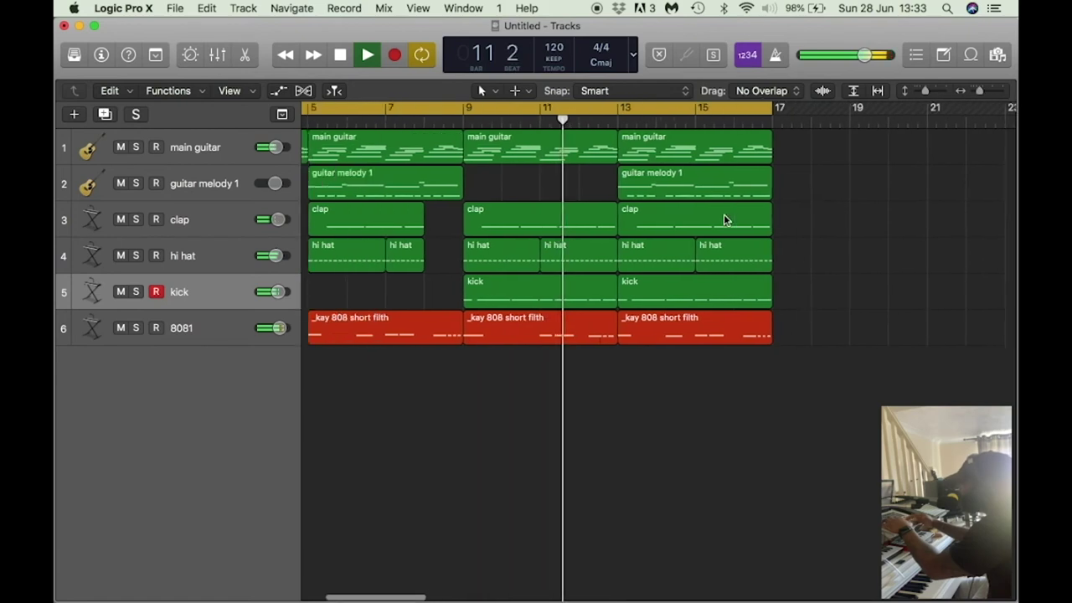
pyautogui.hscroll(-3, 725, 220)
pyautogui.moveTo(276, 295)
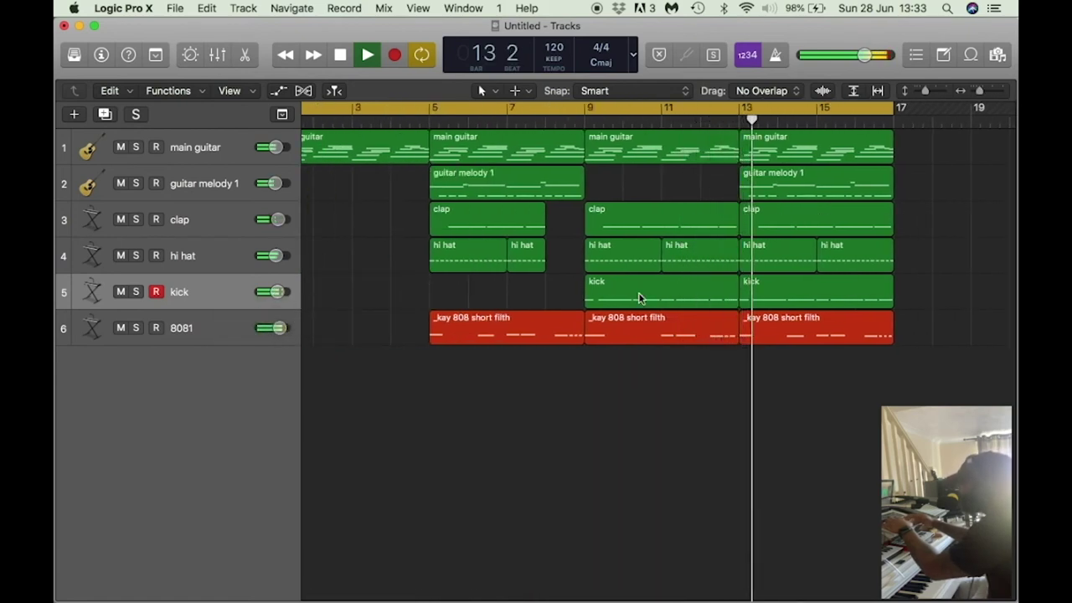
pyautogui.moveTo(274, 182)
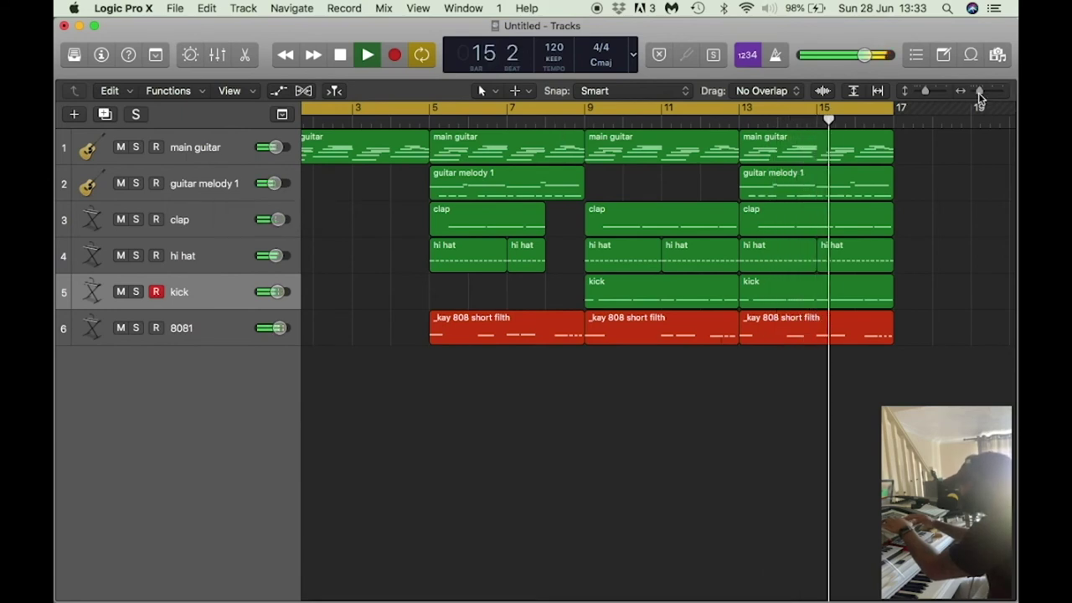
pyautogui.hscroll(3, 912, 196)
pyautogui.hscroll(-5, 914, 196)
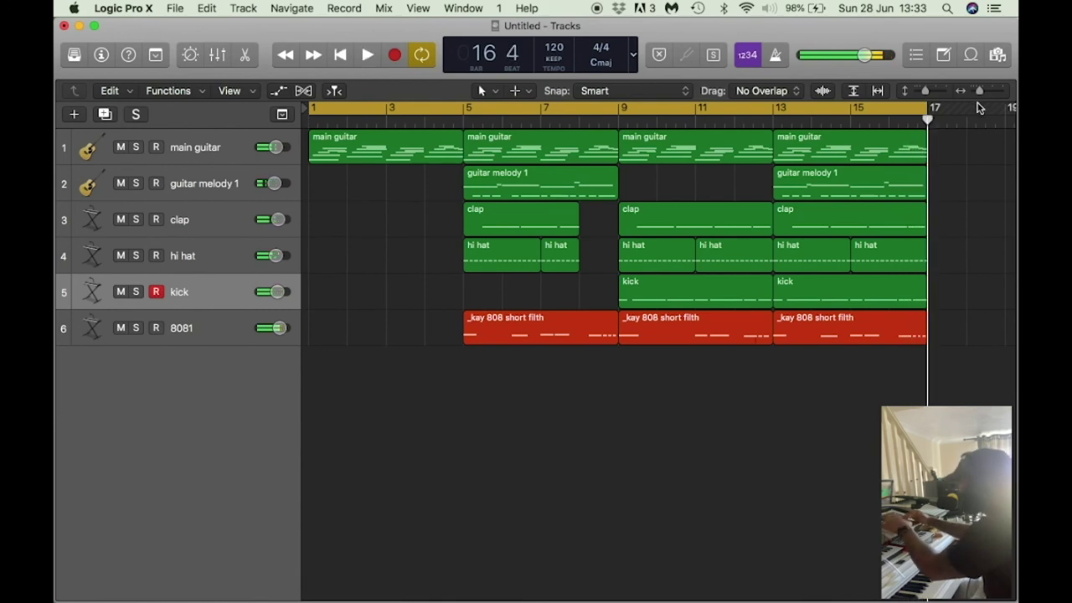
pyautogui.moveTo(981, 92); pyautogui.dragTo(975, 94)
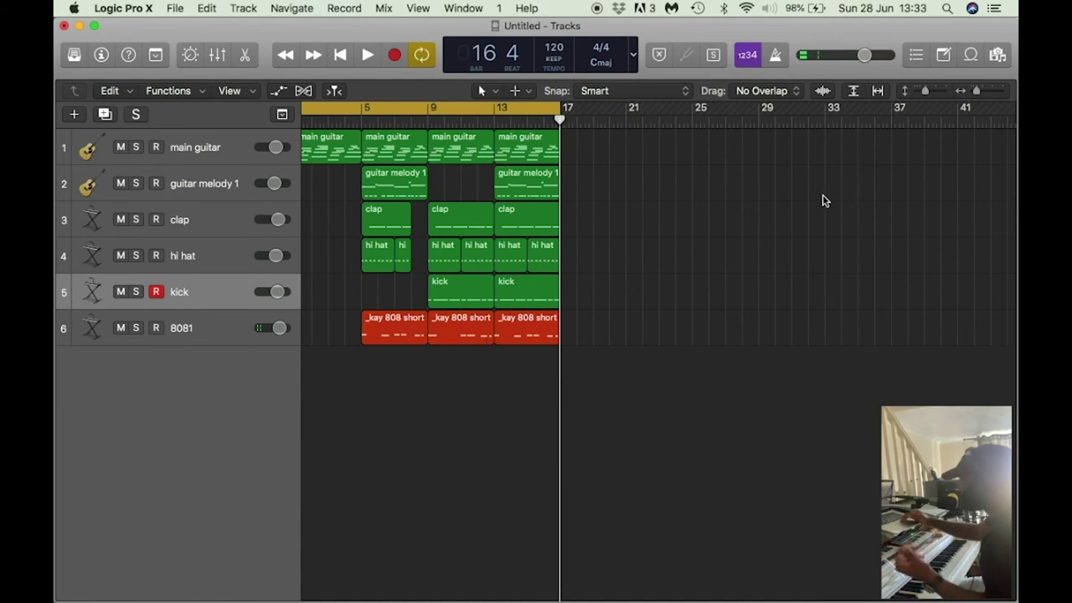
pyautogui.hscroll(-2, 822, 195)
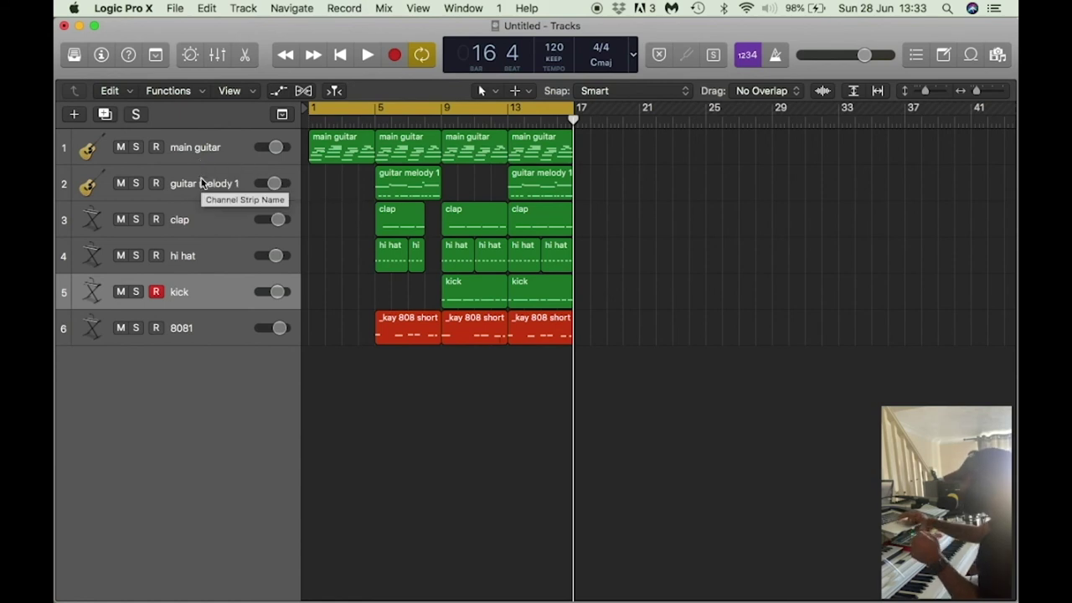
# Add one software instrument track with an empty channel strip below the guitar melody 1 track
pyautogui.click(201, 183)
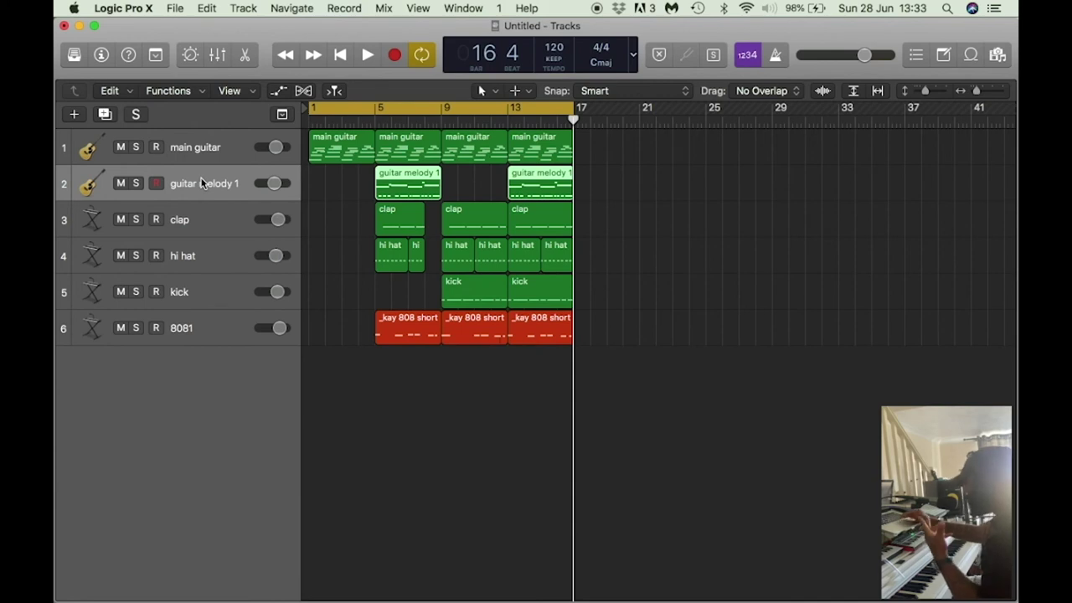
pyautogui.click(74, 114)
pyautogui.click(334, 180)
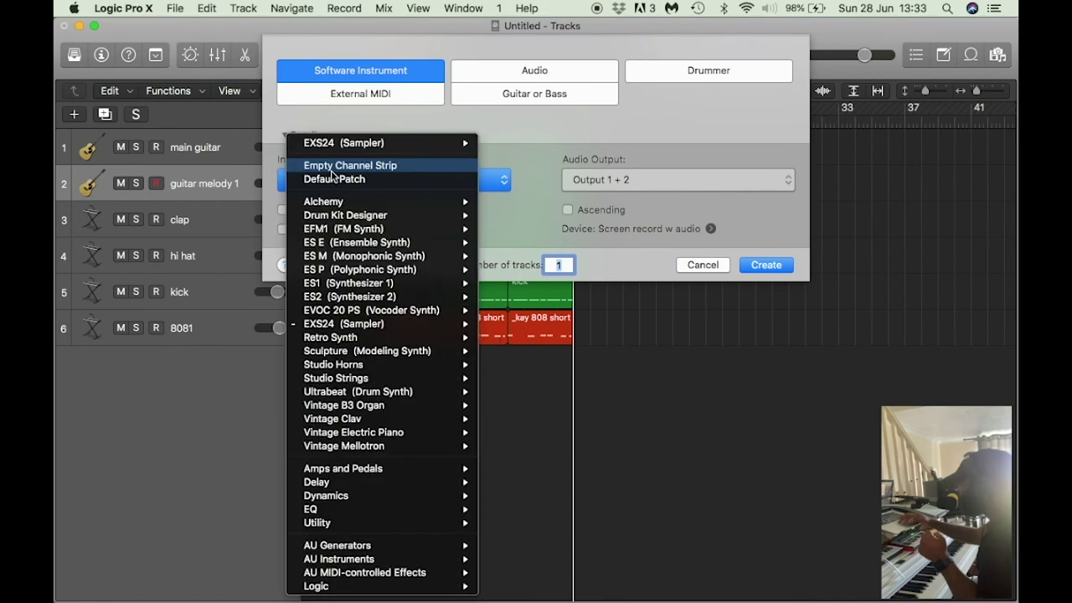
pyautogui.click(325, 167)
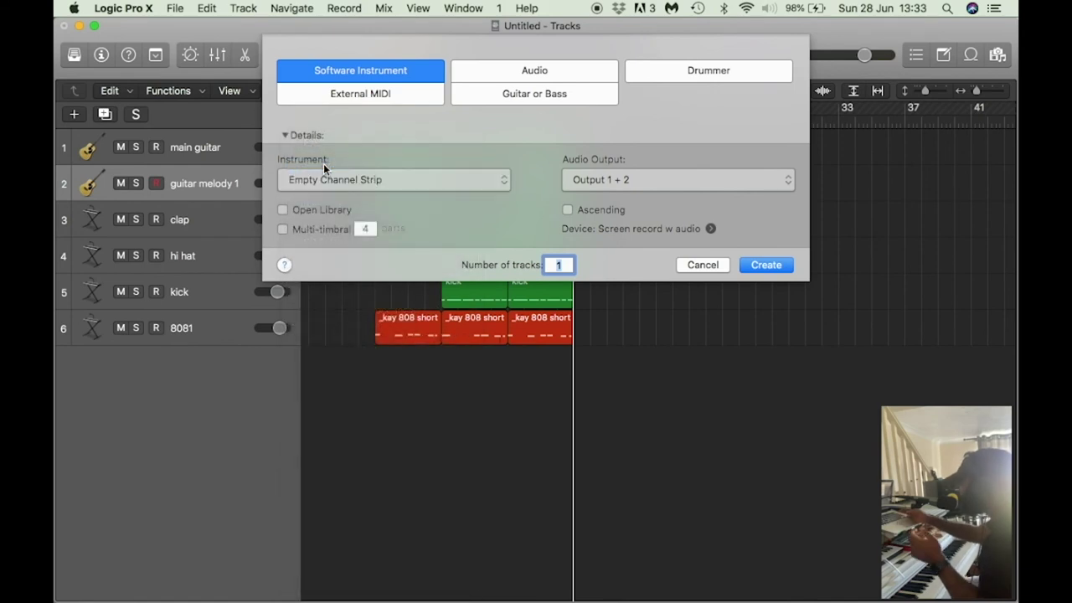
pyautogui.press('Return')
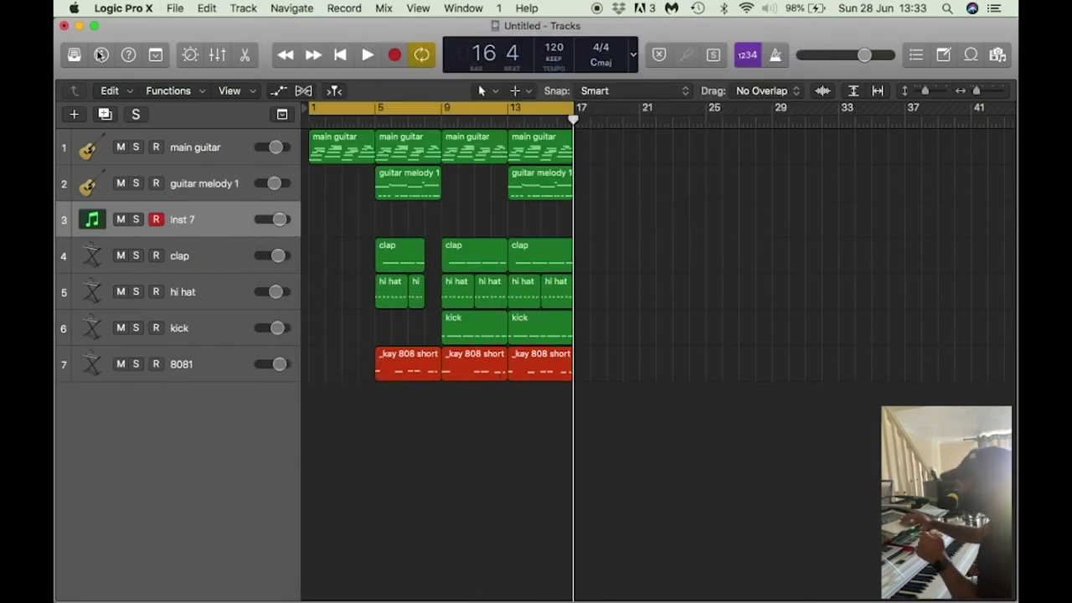
# Search the Library for flute, load the Chinese Xiao Flute patch on the new track and lower its volume
pyautogui.click(73, 57)
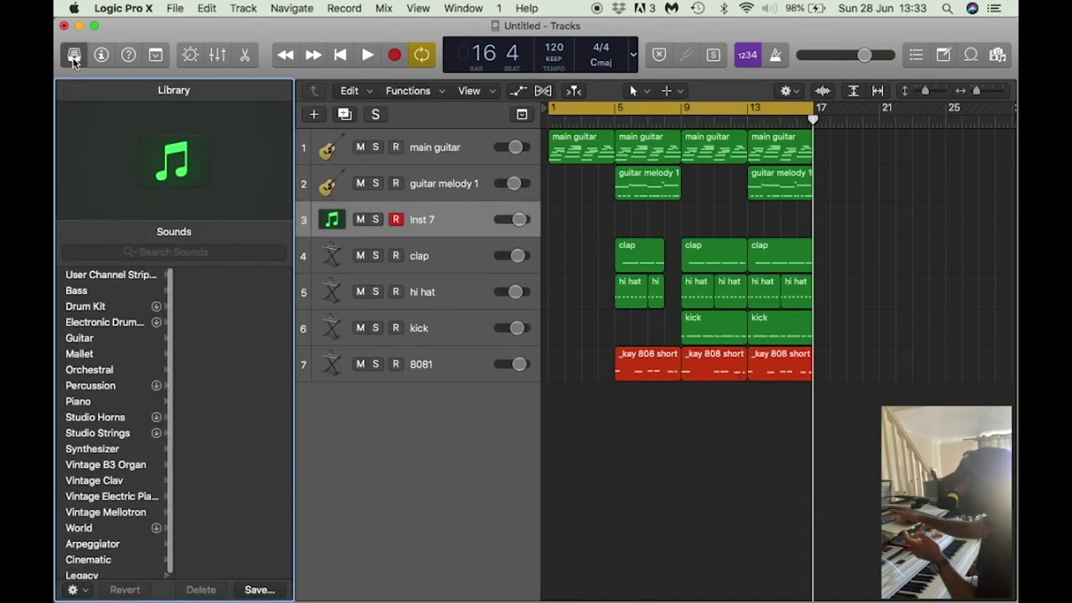
pyautogui.scroll(-2, 155, 515)
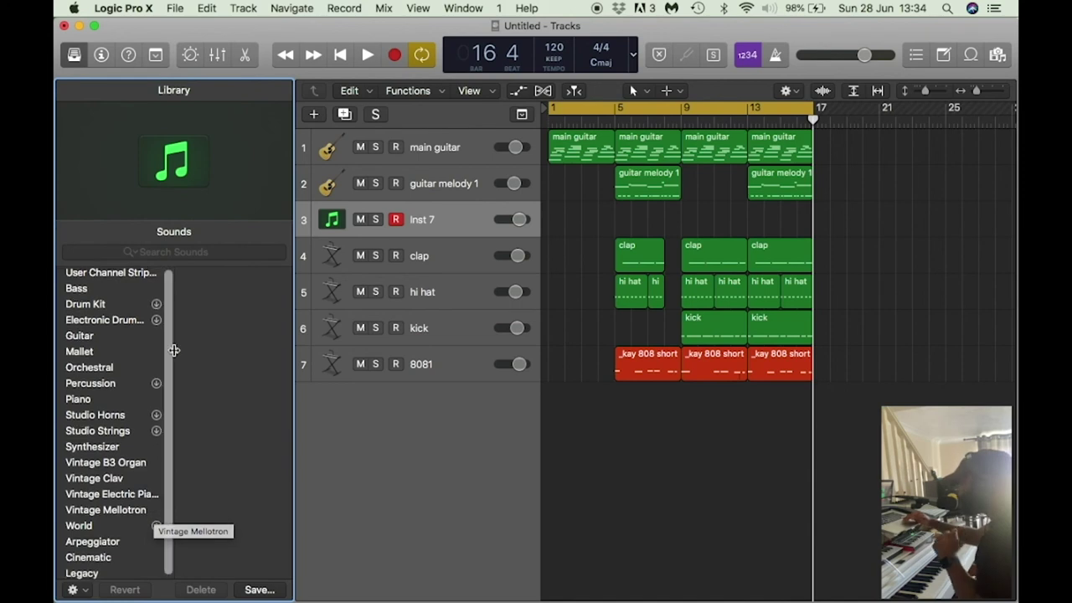
pyautogui.scroll(2, 150, 352)
pyautogui.click(154, 250)
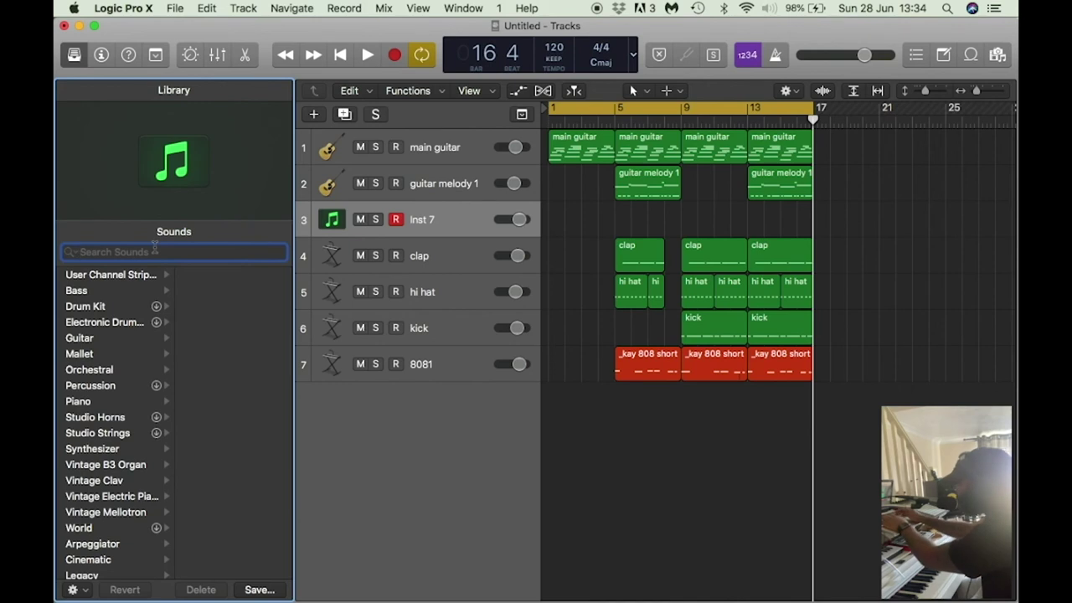
pyautogui.write('flute')
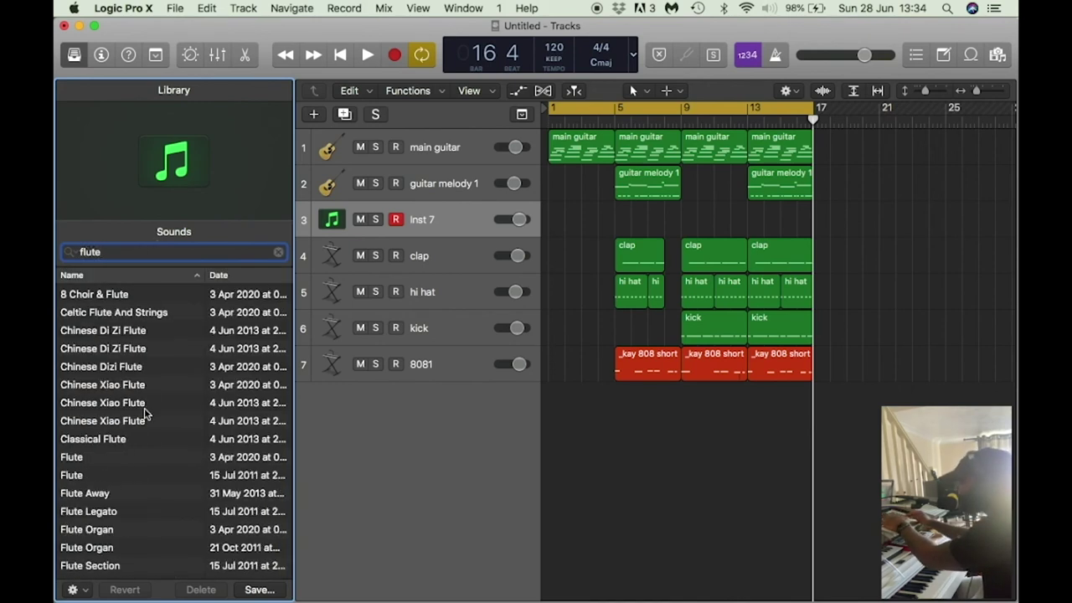
pyautogui.click(87, 439)
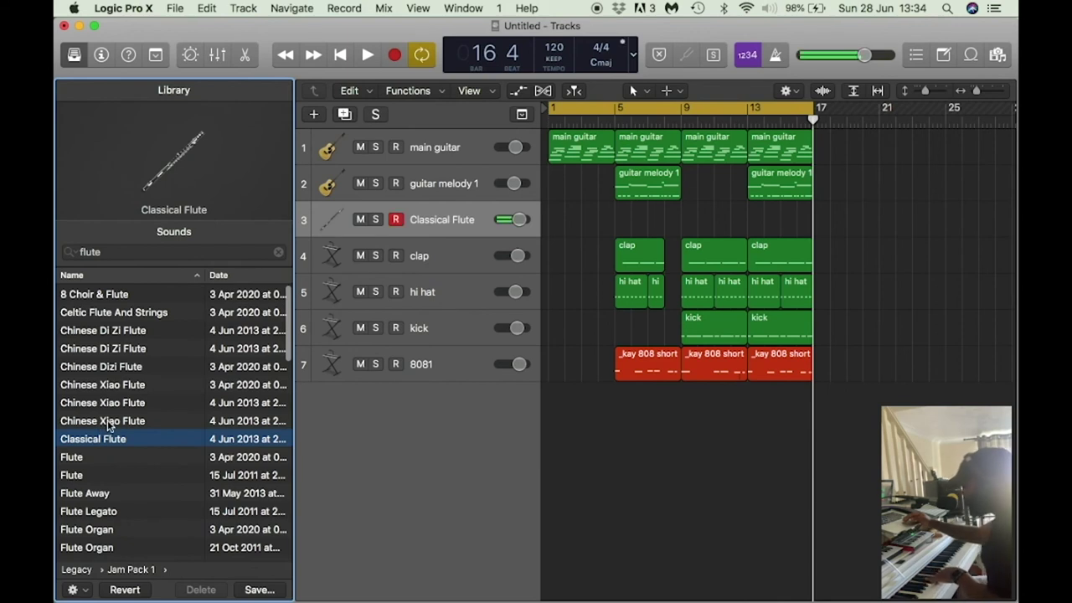
pyautogui.click(118, 386)
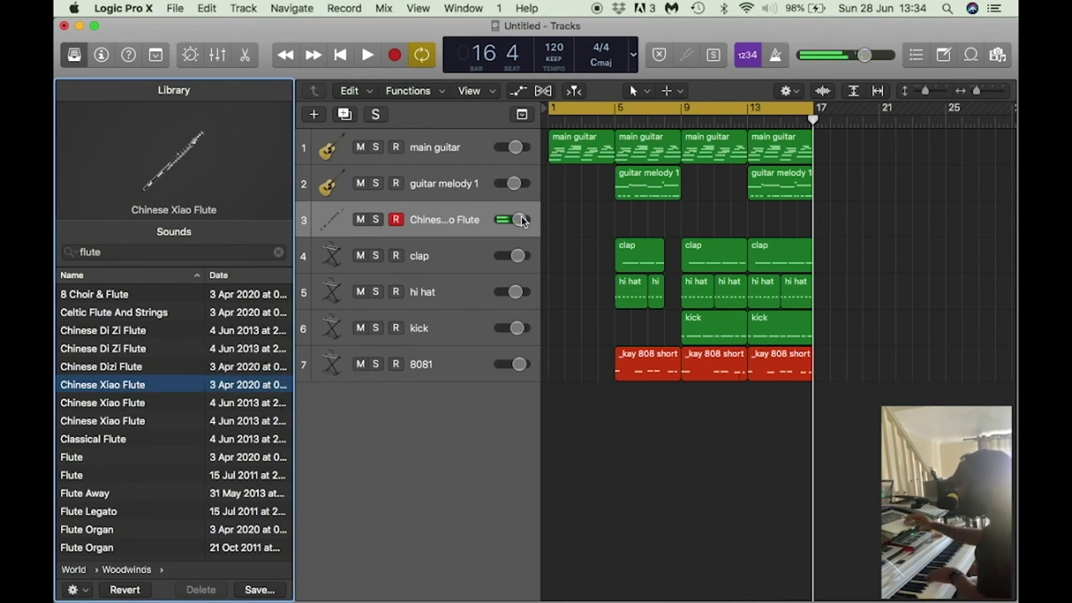
pyautogui.moveTo(521, 219); pyautogui.dragTo(498, 220)
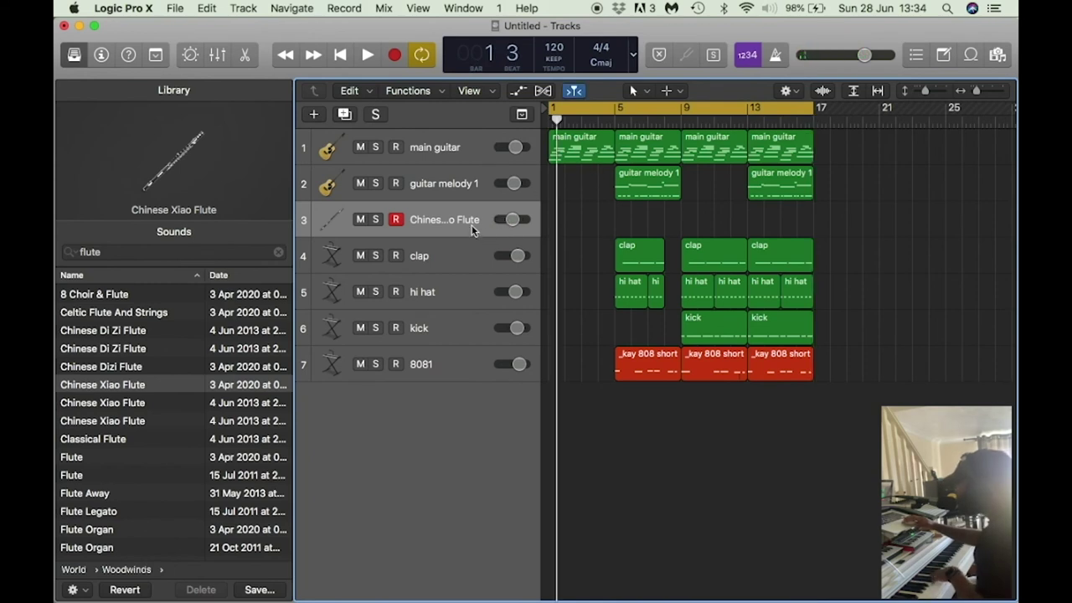
# Record a flute melody on the Chinese Xiao Flute track over the cycled bars 9 to 16
pyautogui.moveTo(976, 94); pyautogui.dragTo(986, 97)
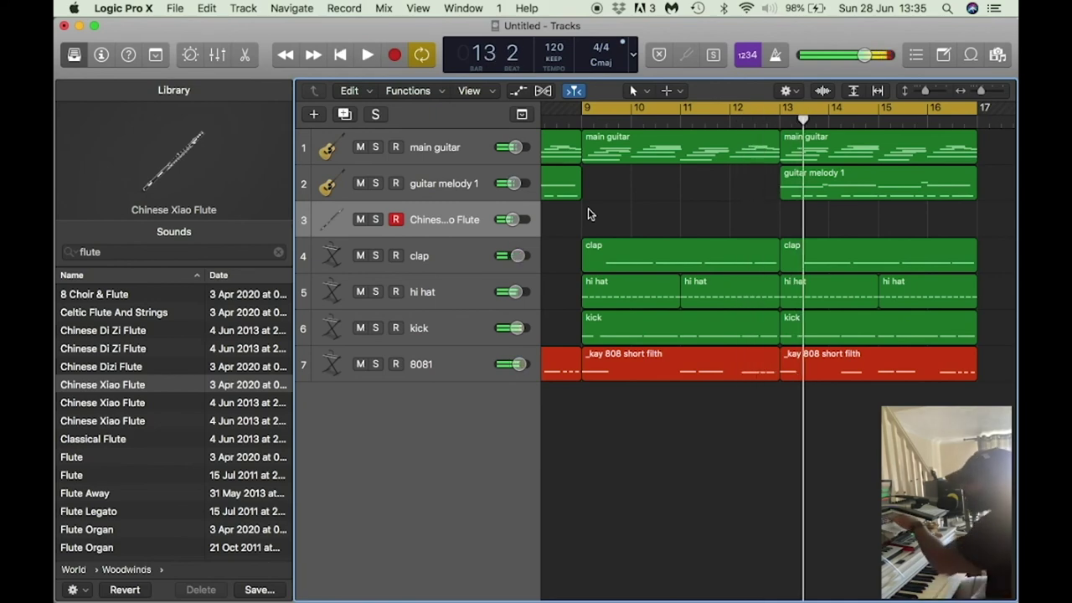
pyautogui.press('space')
pyautogui.press('r')
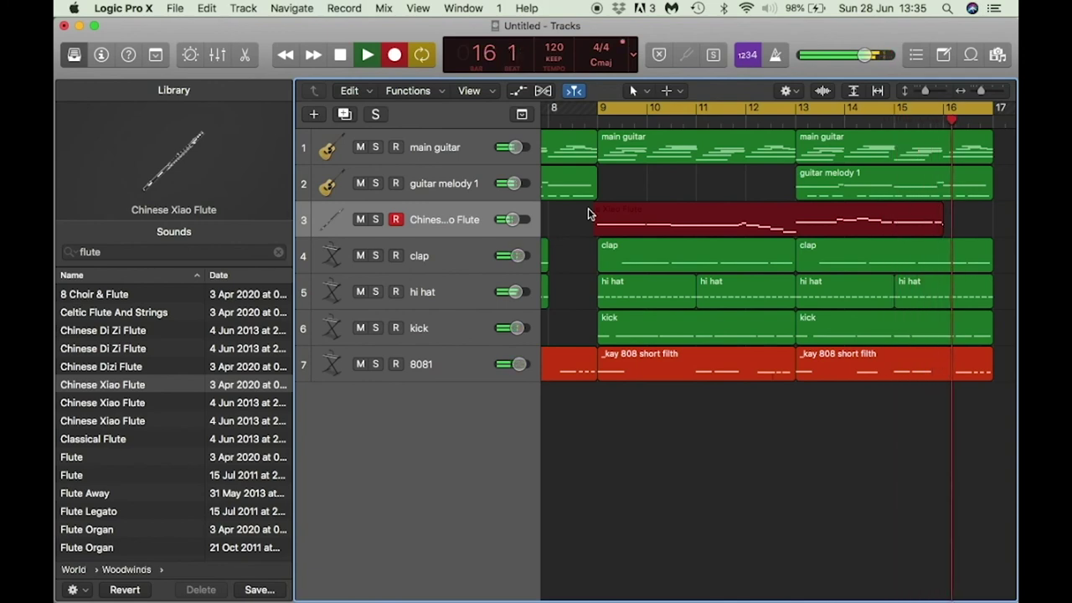
pyautogui.press('space')
# Quantize the recorded flute notes to 1/16 Note in the Piano Roll, start playback and close the editor
pyautogui.doubleClick(616, 219)
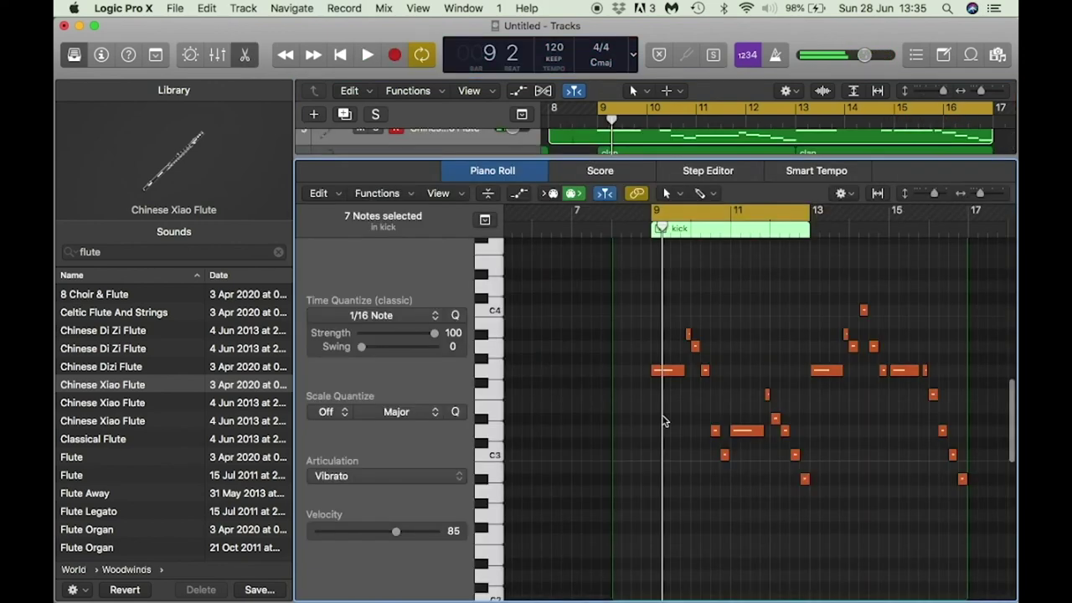
pyautogui.press('space')
pyautogui.press('e')
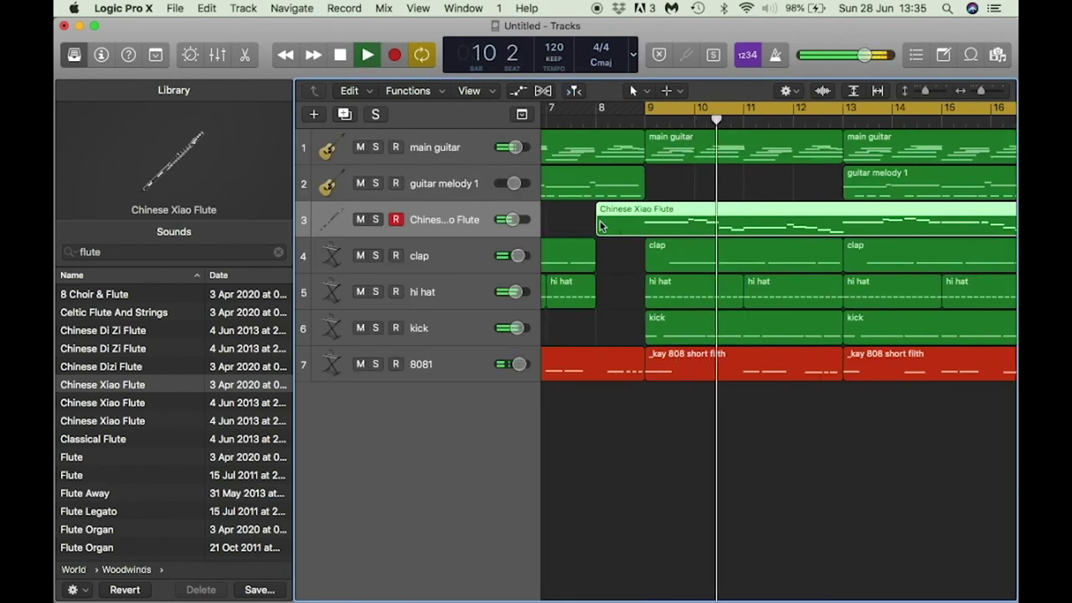
# Trim the start of the Chinese Xiao Flute region to bar 9 and deselect it
pyautogui.click(585, 228)
pyautogui.moveTo(599, 229); pyautogui.dragTo(645, 231)
pyautogui.click(687, 192)
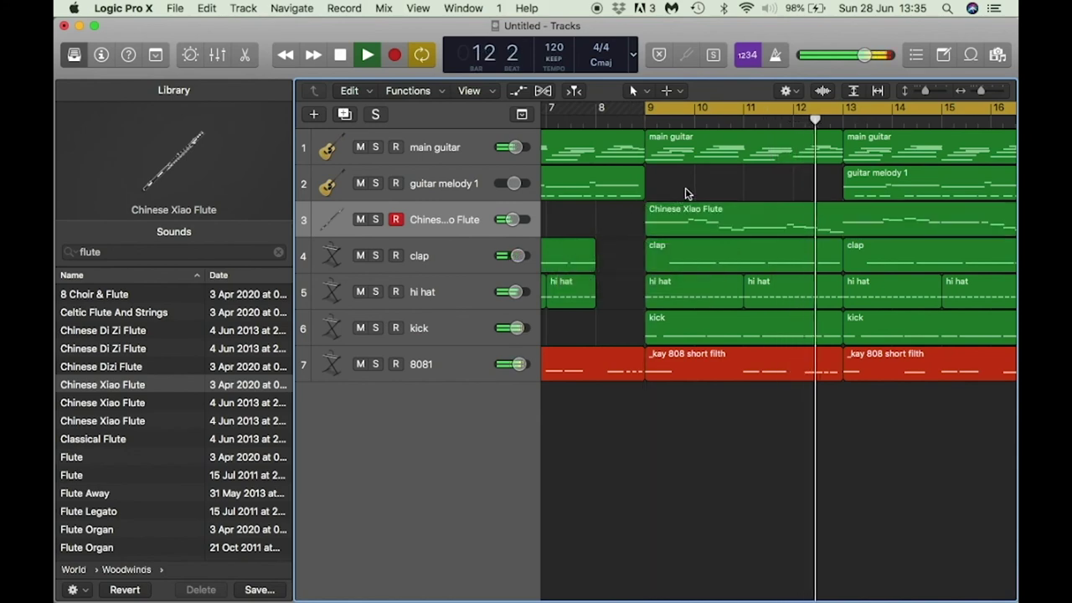
# Play back the flute melody in the Piano Roll and shift the short note just before bar 14 slightly later
pyautogui.moveTo(927, 94); pyautogui.dragTo(943, 92)
pyautogui.doubleClick(715, 312)
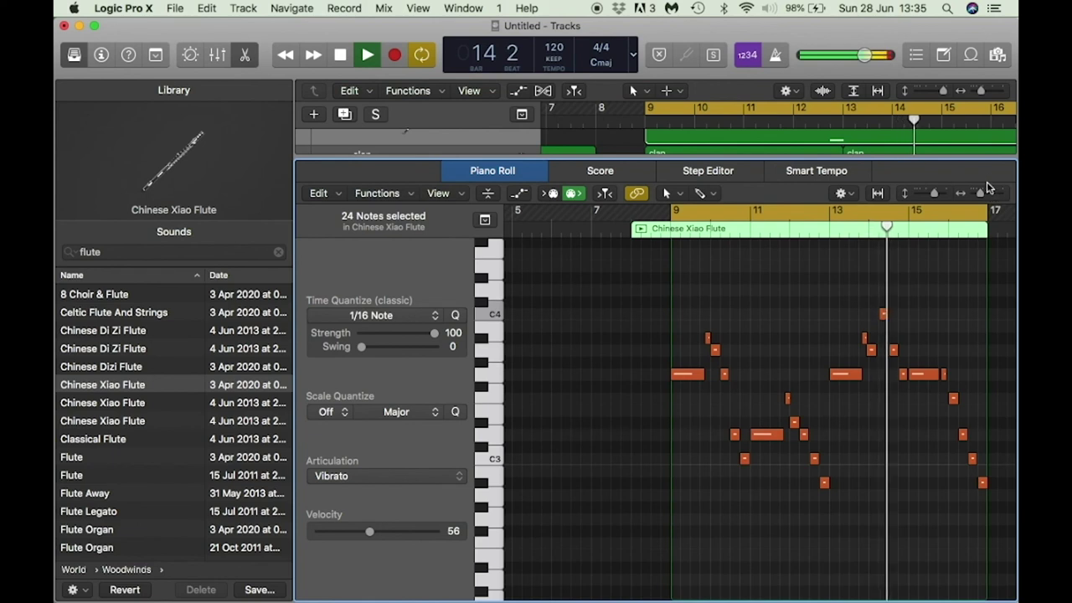
pyautogui.press('Return')
pyautogui.moveTo(985, 192); pyautogui.dragTo(986, 192)
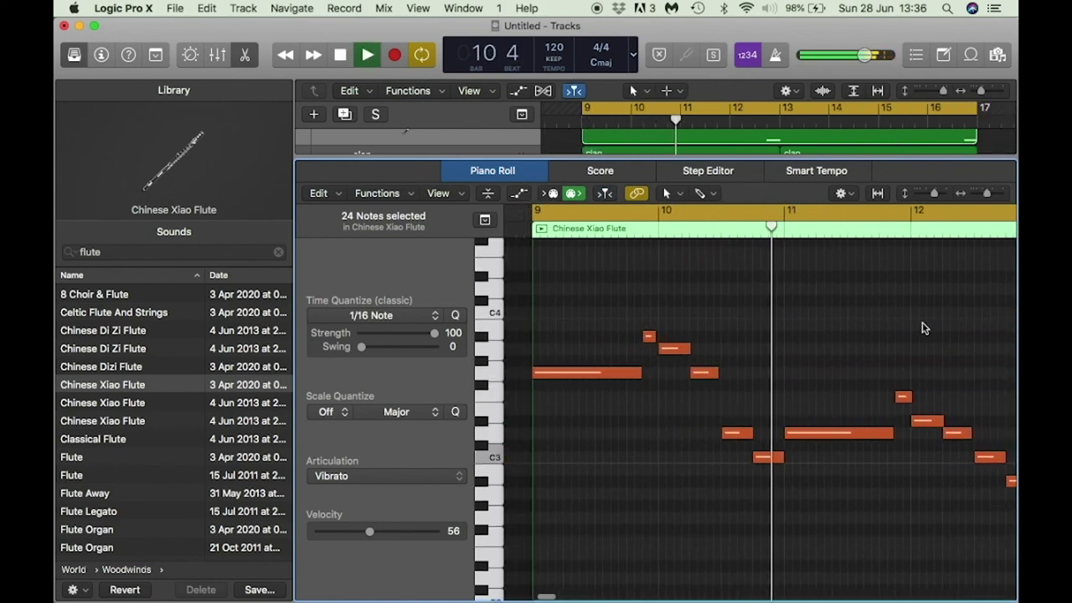
pyautogui.click(906, 337)
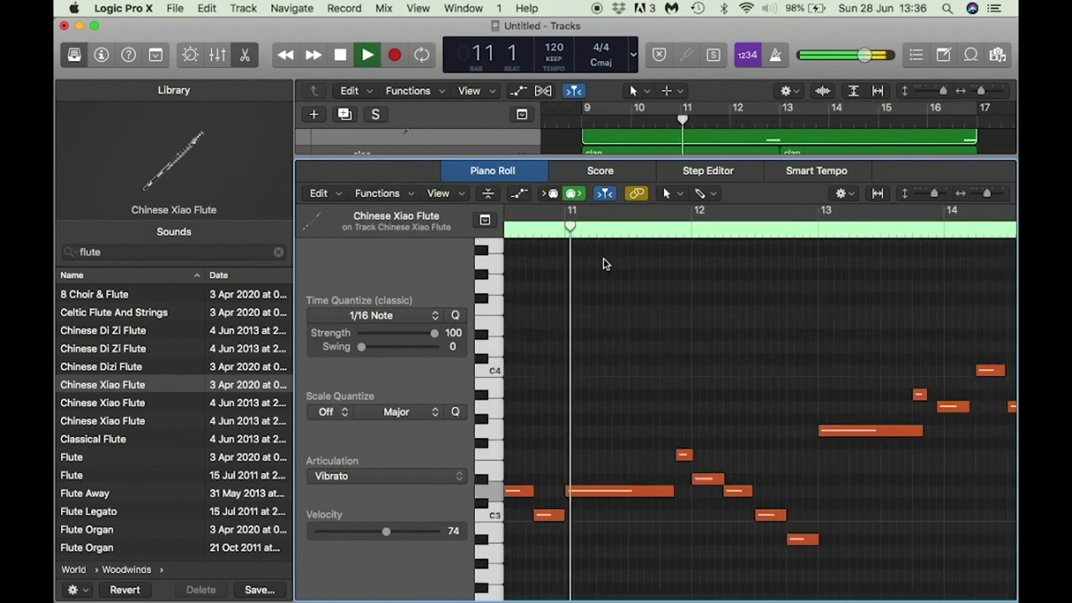
pyautogui.scroll(-1, 663, 399)
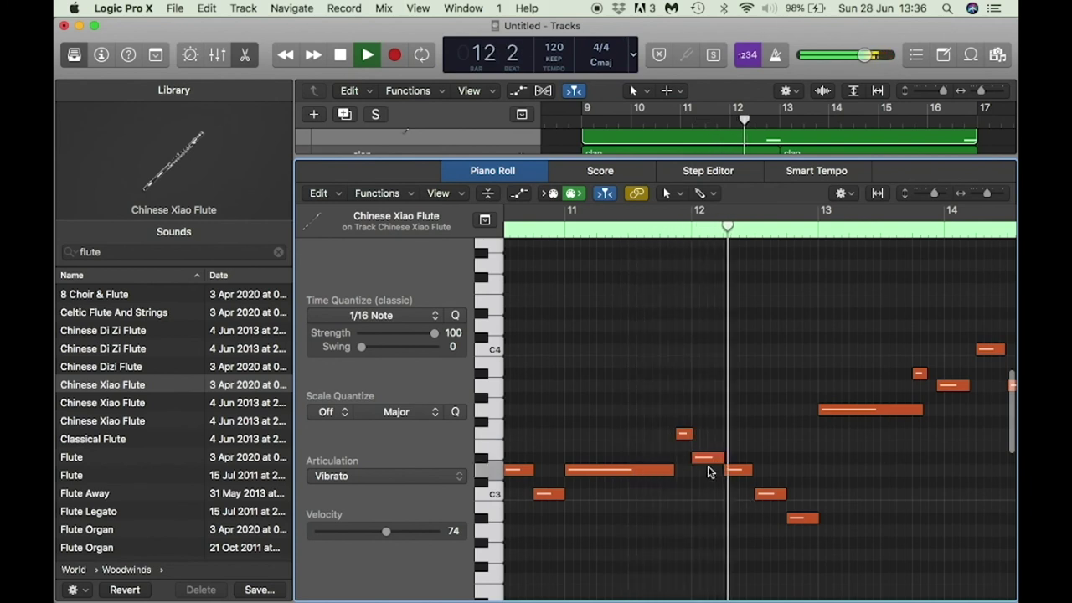
pyautogui.hscroll(2, 755, 477)
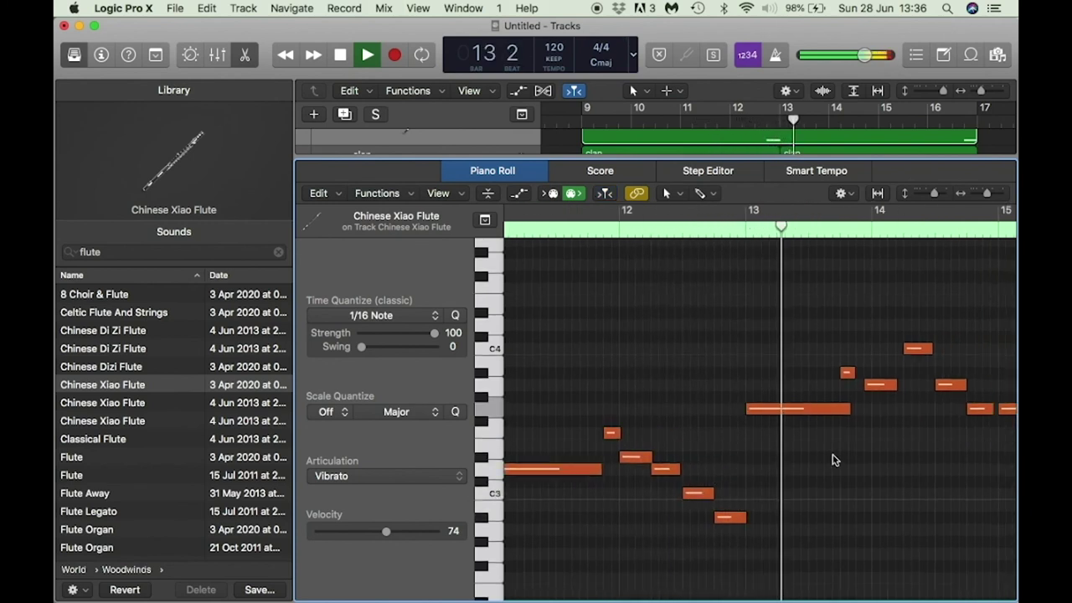
pyautogui.hscroll(4, 832, 460)
pyautogui.press('space')
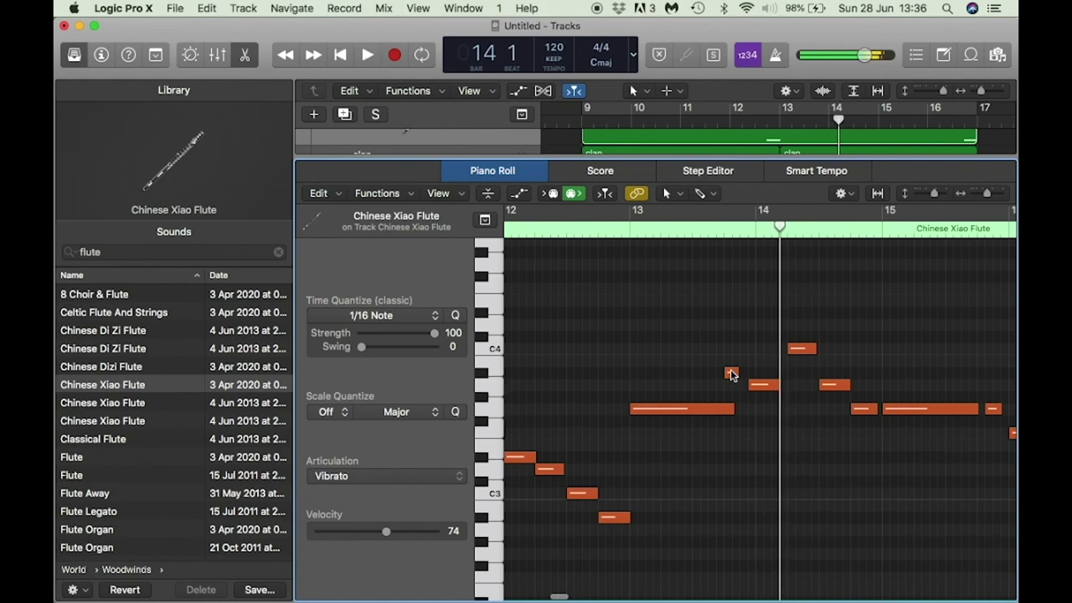
pyautogui.moveTo(730, 371); pyautogui.dragTo(737, 374)
pyautogui.press('p')
pyautogui.press('c')
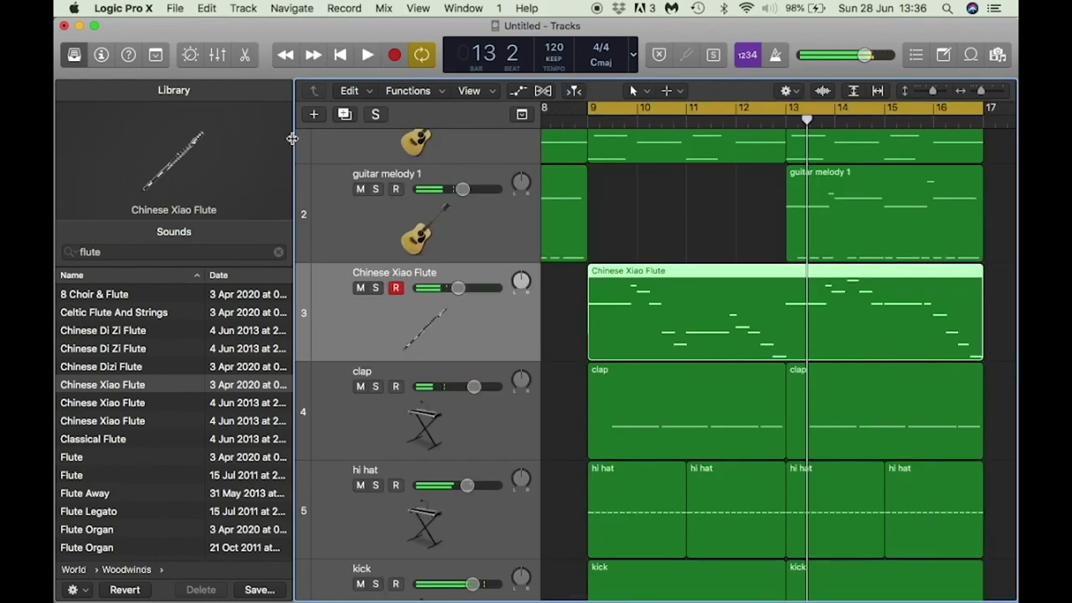
# Show the channel strip of the flute track and set its volume fader to -9.0 dB
pyautogui.click(101, 55)
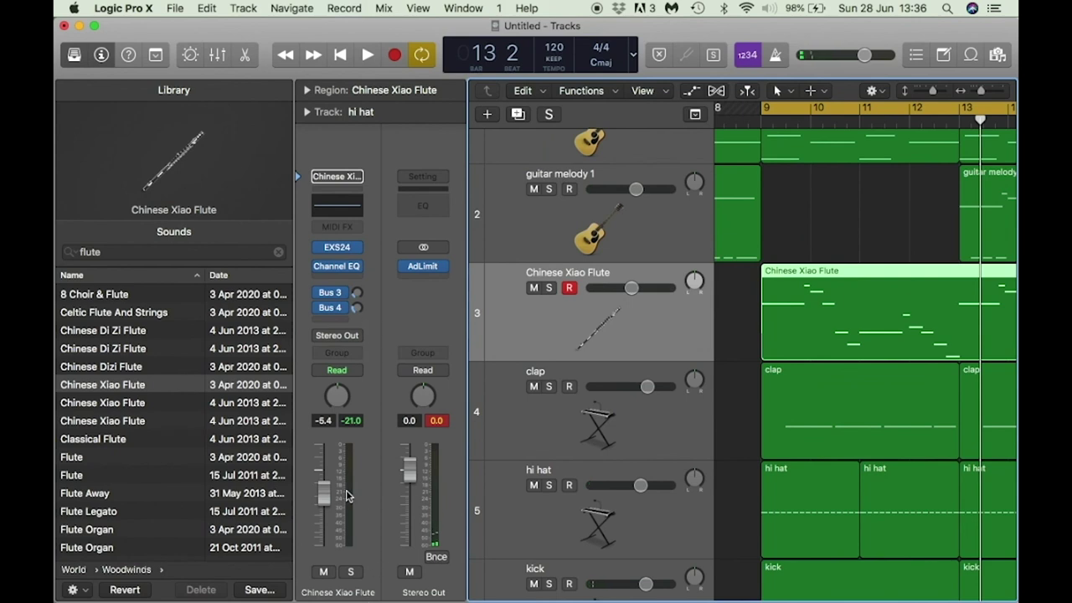
pyautogui.moveTo(330, 491); pyautogui.dragTo(330, 502)
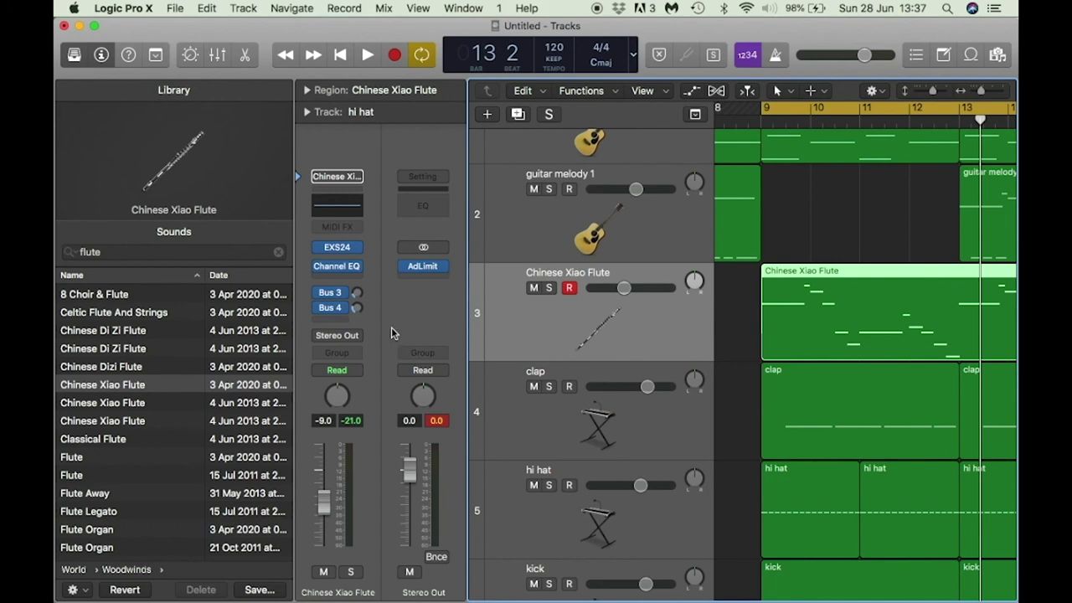
# Inspect the Space Designer reverb on the flute's Bus 3 send, close it and solo the flute track
pyautogui.moveTo(339, 310)
pyautogui.click(339, 292)
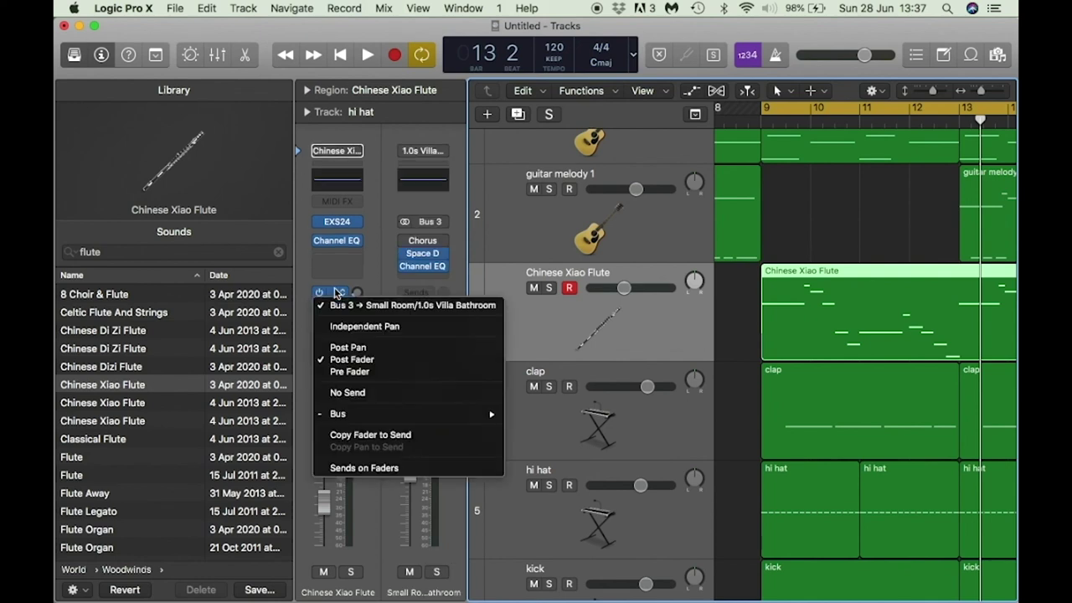
pyautogui.click(331, 303)
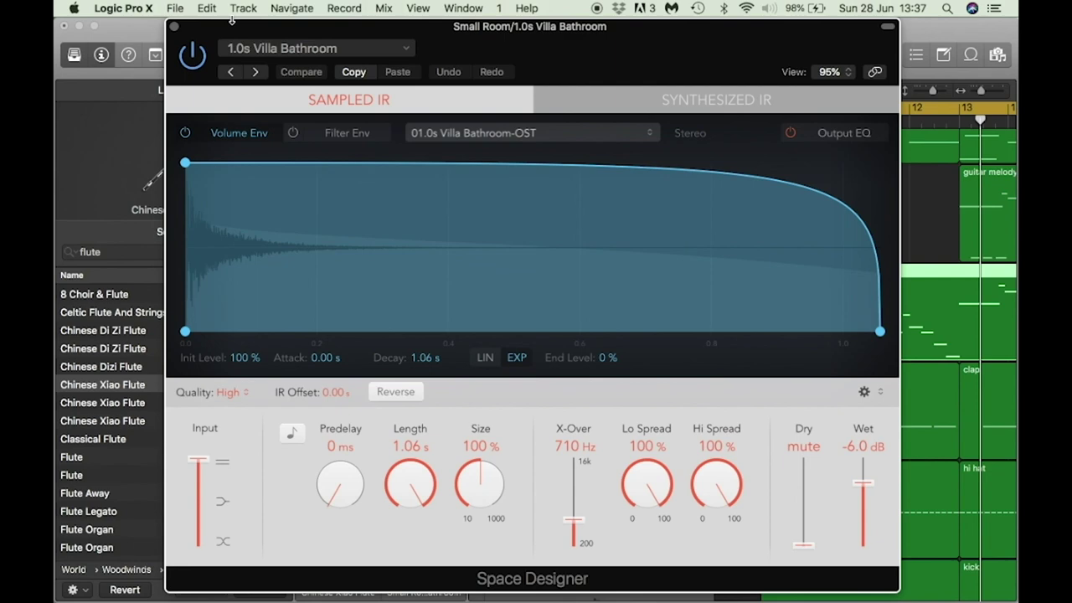
pyautogui.click(173, 26)
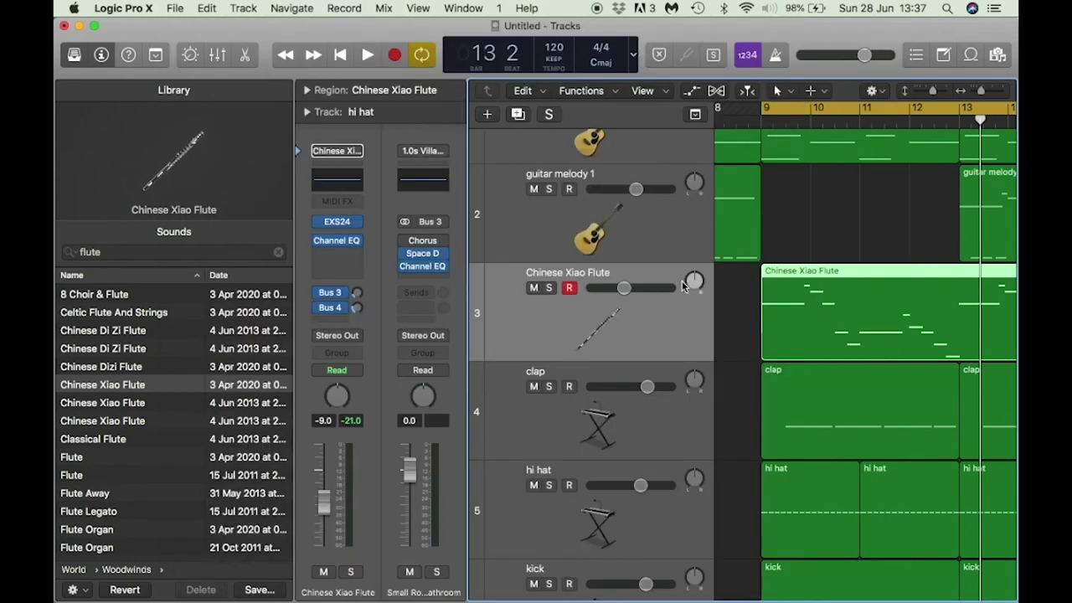
pyautogui.click(549, 288)
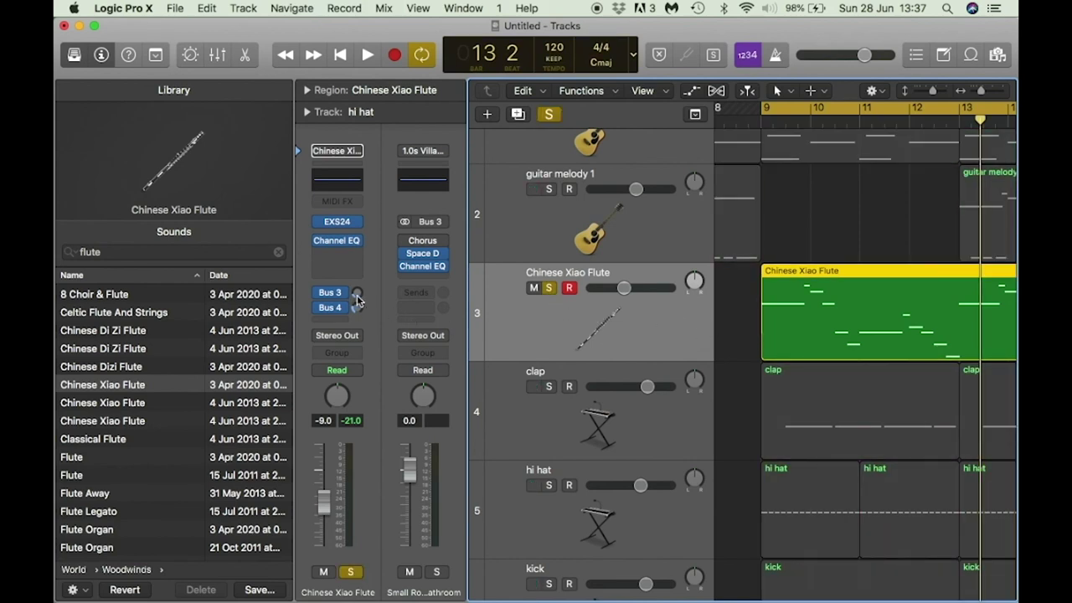
# Adjust the flute's Bus 3 reverb send to -26.5 dB while auditioning the soloed melody
pyautogui.moveTo(356, 296); pyautogui.dragTo(358, 274)
pyautogui.press('space')
pyautogui.moveTo(356, 299); pyautogui.dragTo(355, 293)
pyautogui.press('space')
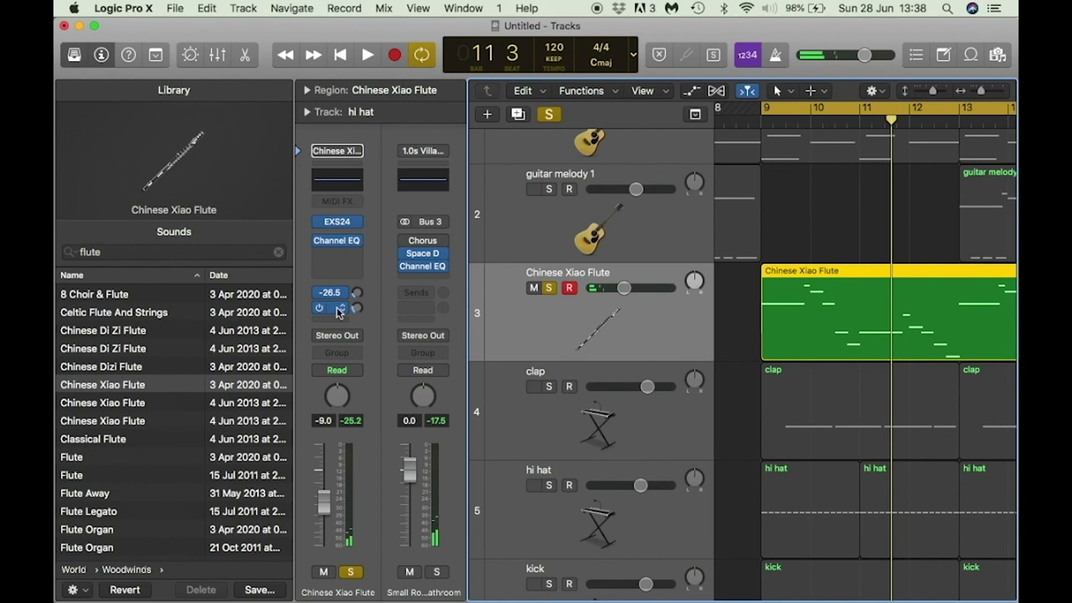
# Keep the flute's Bus 4 send on the Large Hall reverb, raise it to -0.9 dB during playback, and lower the track volume
pyautogui.click(337, 309)
pyautogui.click(338, 309)
pyautogui.click(337, 309)
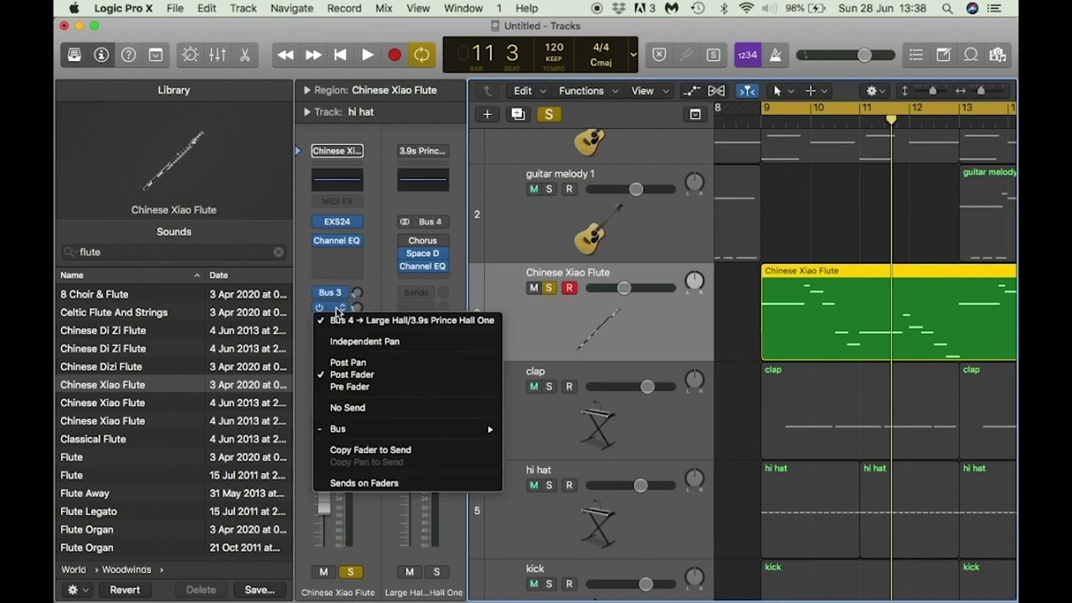
pyautogui.click(366, 319)
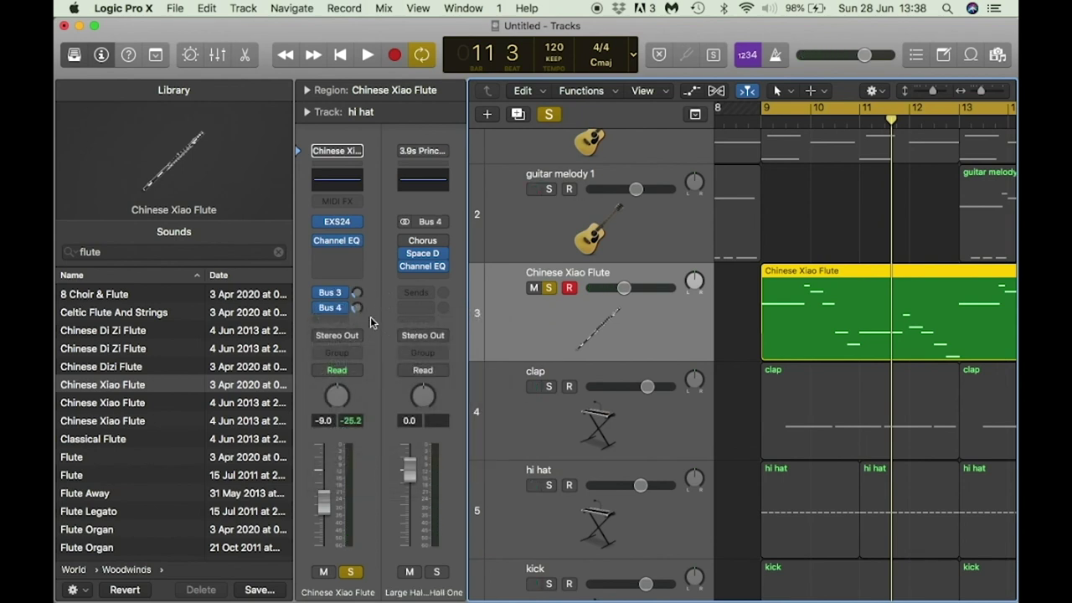
pyautogui.press('space')
pyautogui.moveTo(357, 308); pyautogui.dragTo(357, 289)
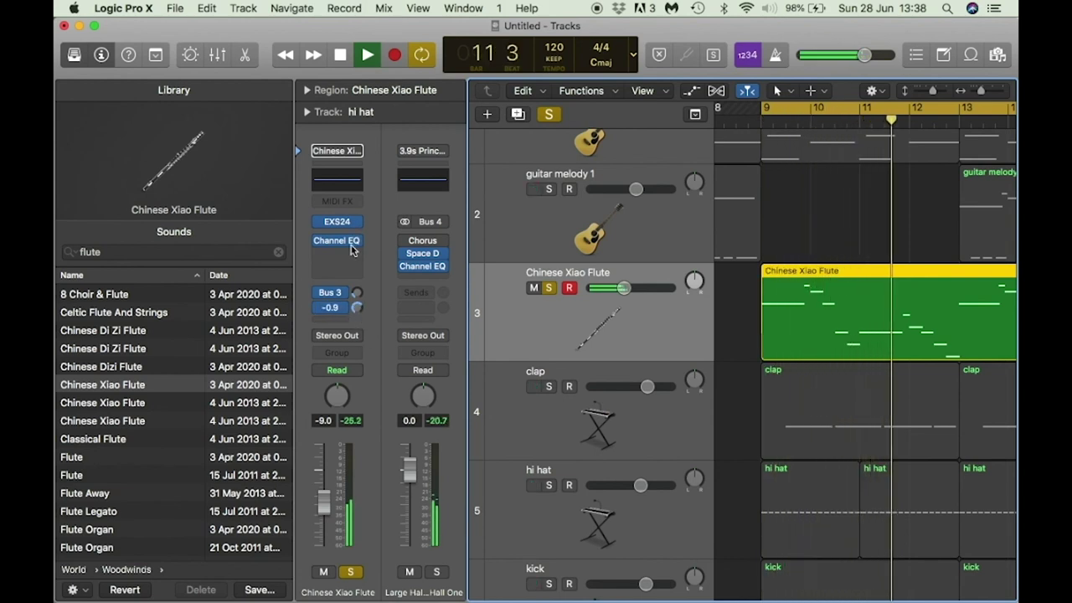
pyautogui.press('space')
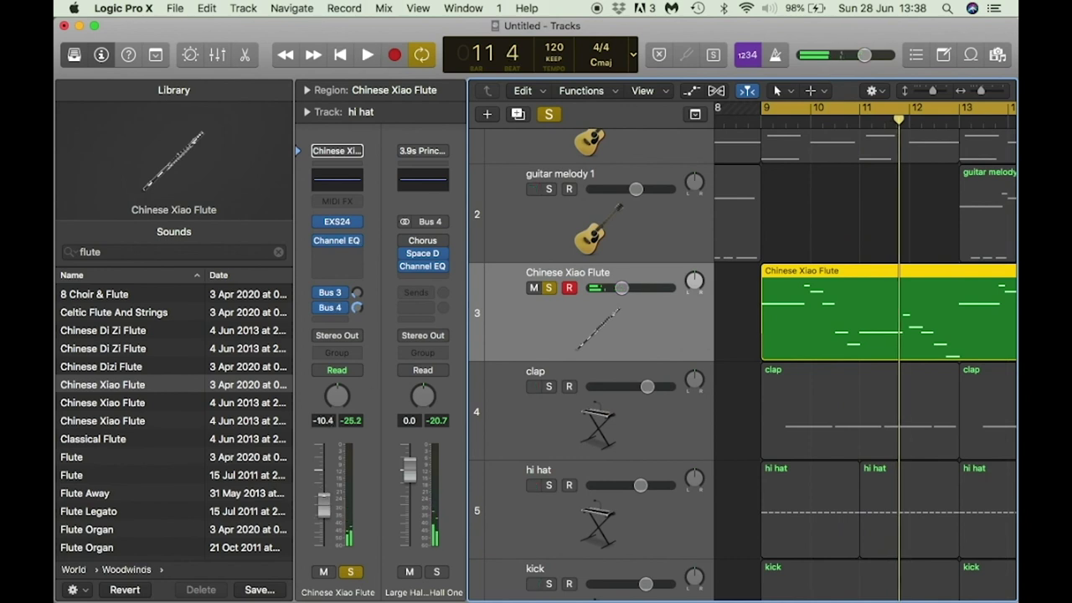
# Enable the low-cut band in the flute's Channel EQ and raise its cutoff to about 210 Hz during playback
pyautogui.moveTo(341, 245)
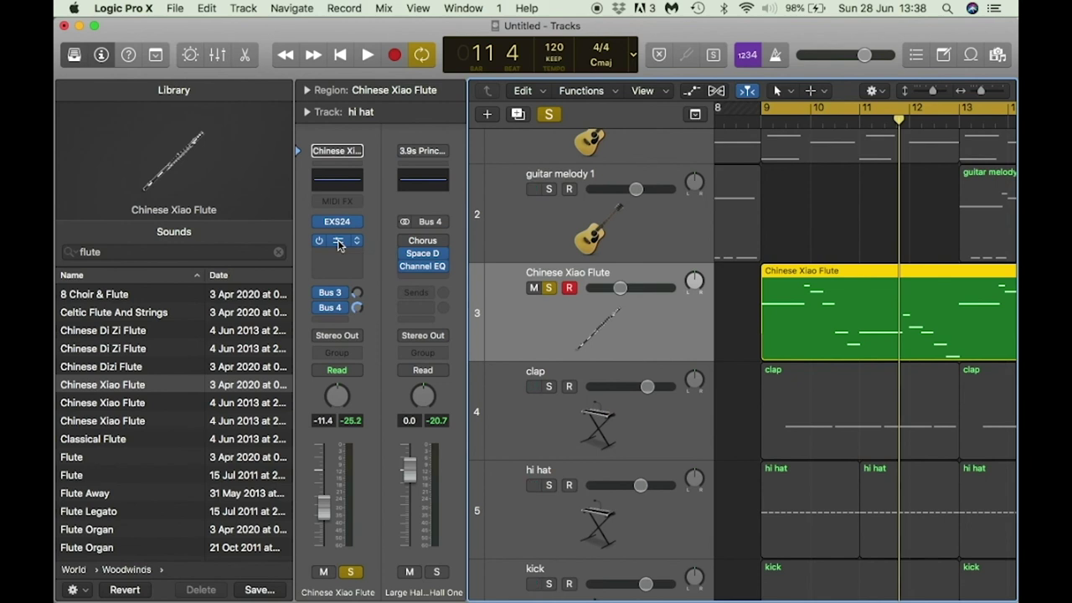
pyautogui.click(340, 243)
pyautogui.press('space')
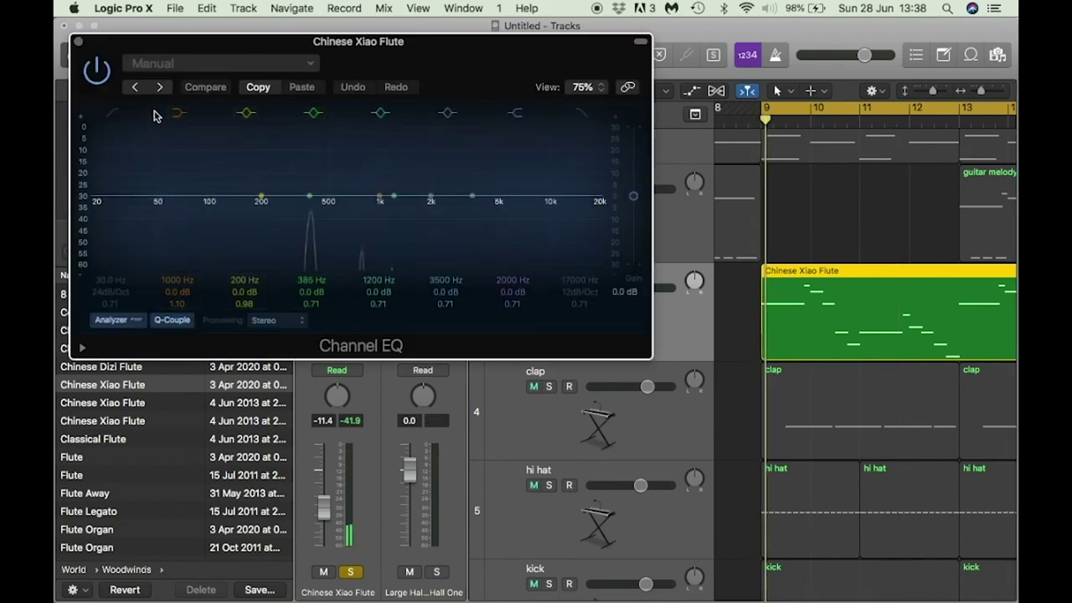
pyautogui.click(113, 112)
pyautogui.moveTo(111, 280); pyautogui.dragTo(111, 243)
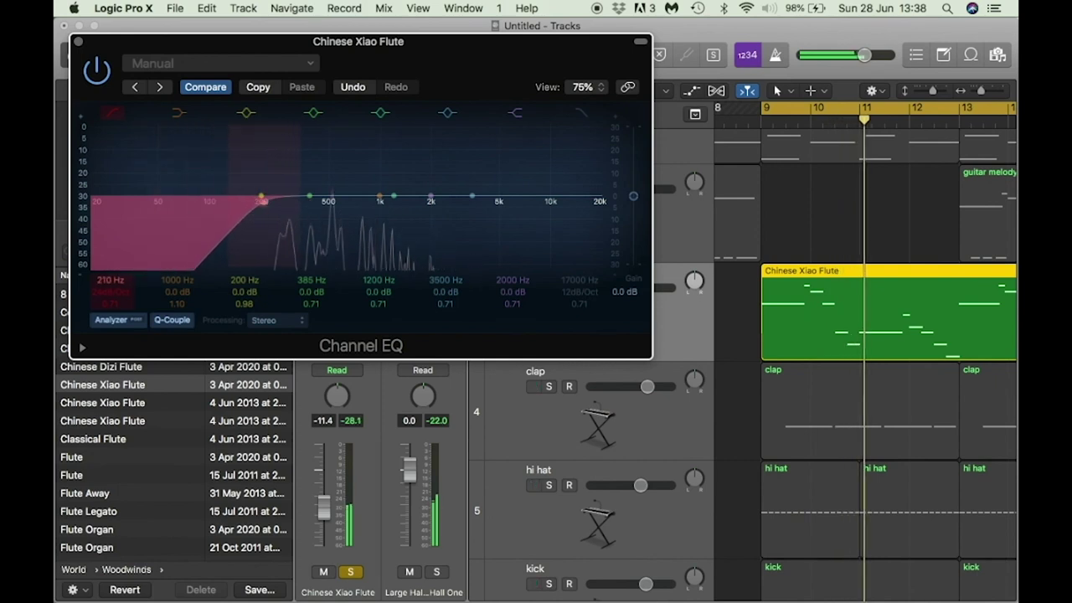
pyautogui.moveTo(112, 291); pyautogui.dragTo(110, 274)
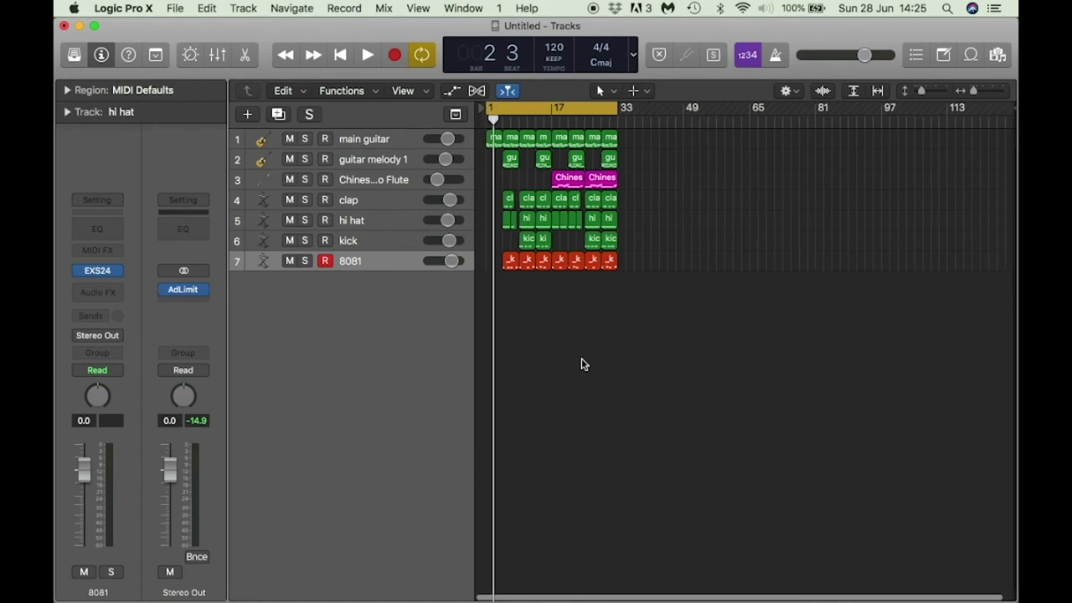
# Play back the full arrangement from bar 1
pyautogui.press('space')
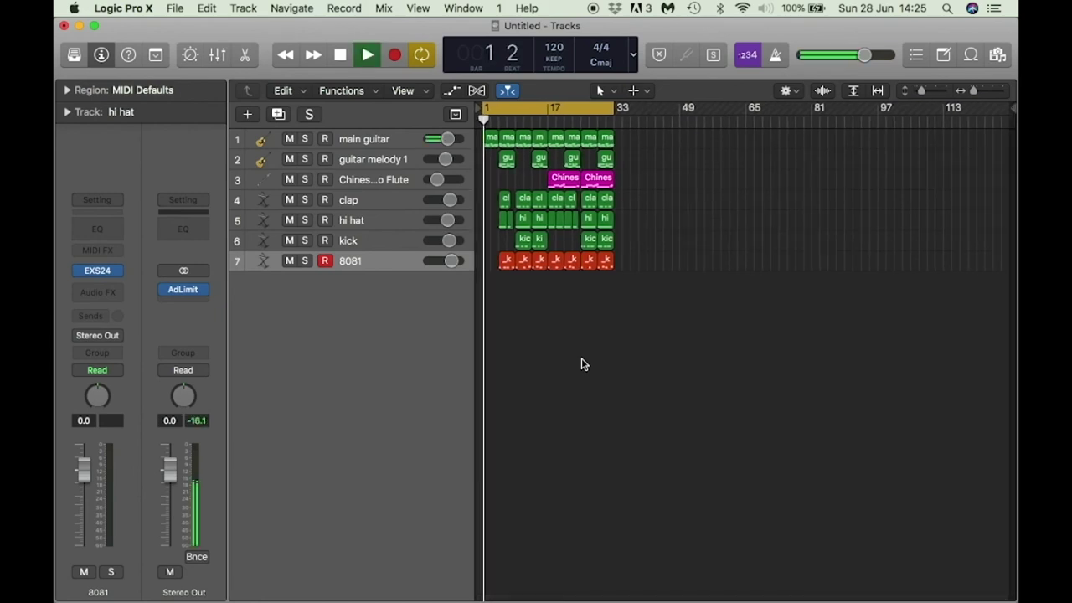